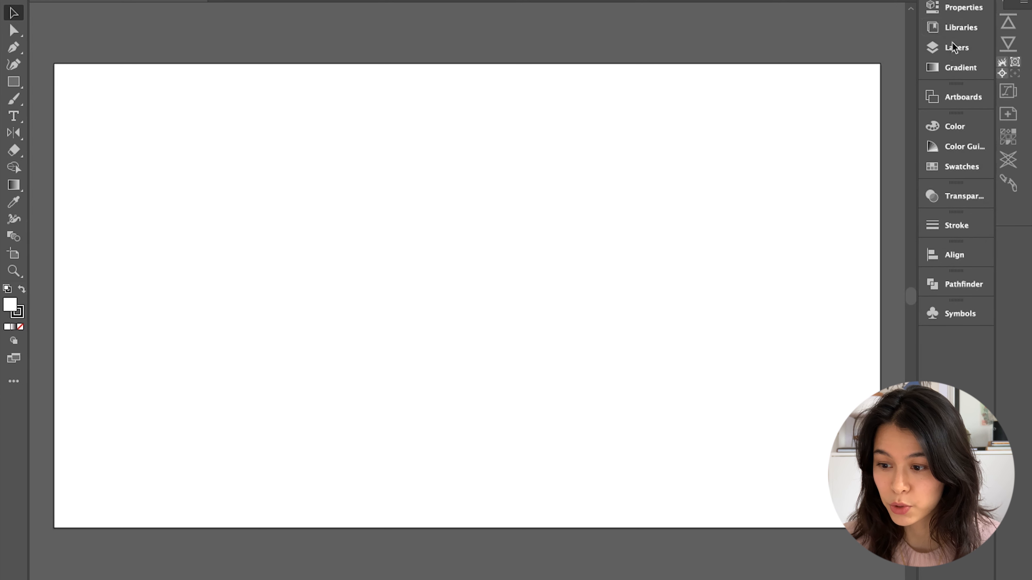
- Resize Artboard 1 to a square by setting its width to 1080 px
click(959, 97)
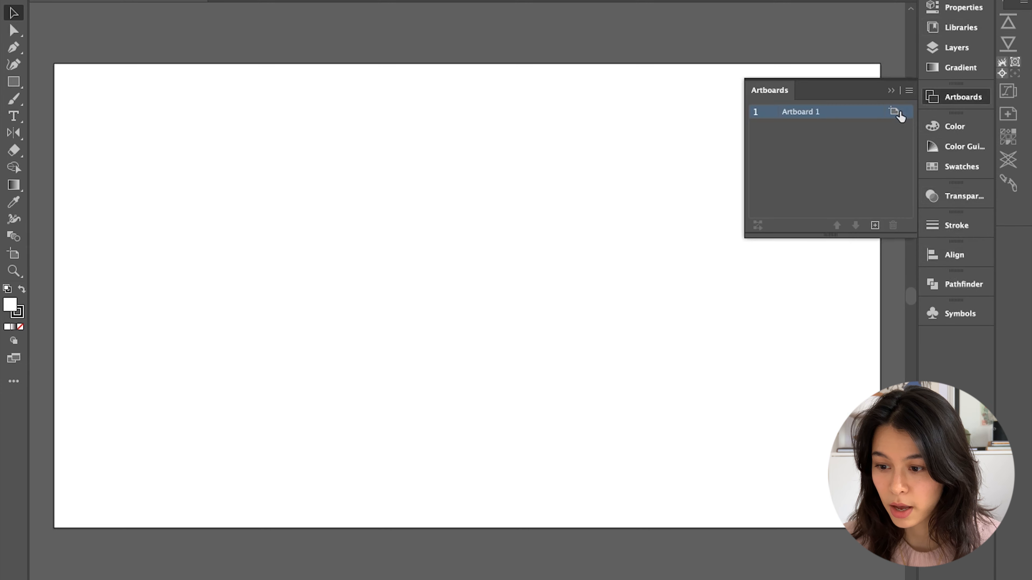
click(892, 114)
click(481, 132)
text(1)
text(080)
key(Return)
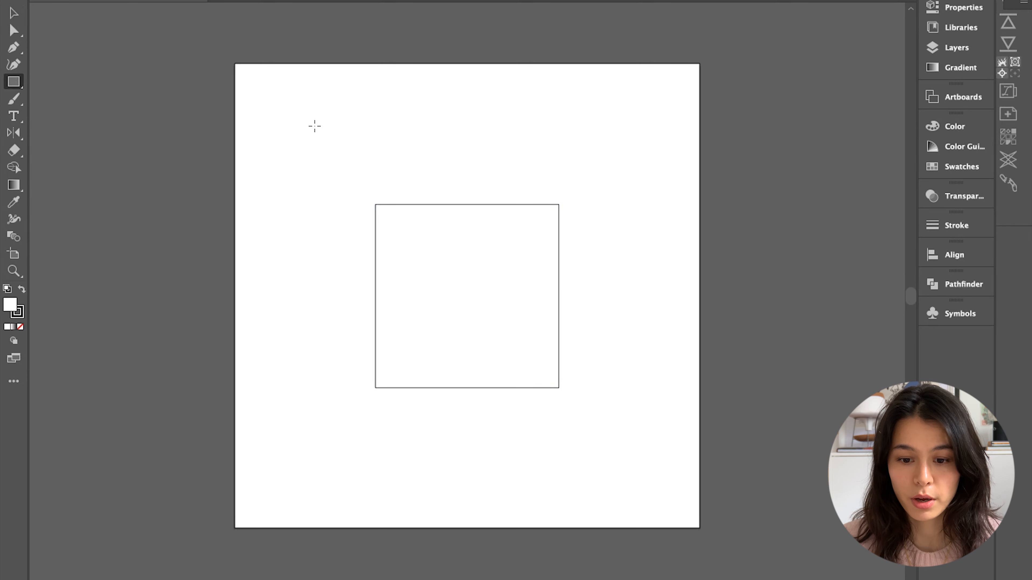
- Draw a trial rectangle above and beside the central square, and undo it
drag(274, 97, 343, 191)
key(super+z)
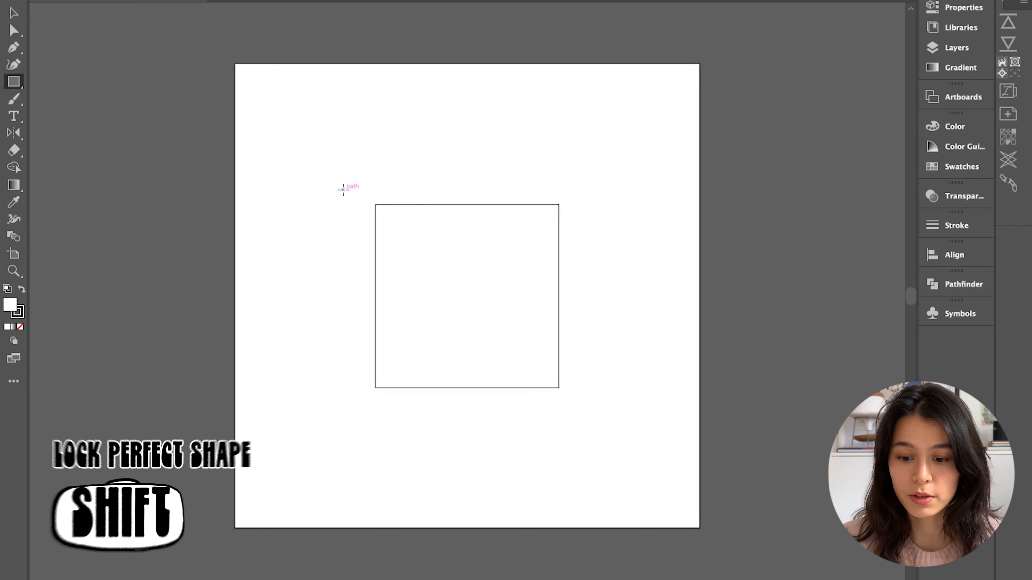
- Round the two lower corners of the central square using its live corners
click(11, 11)
click(443, 205)
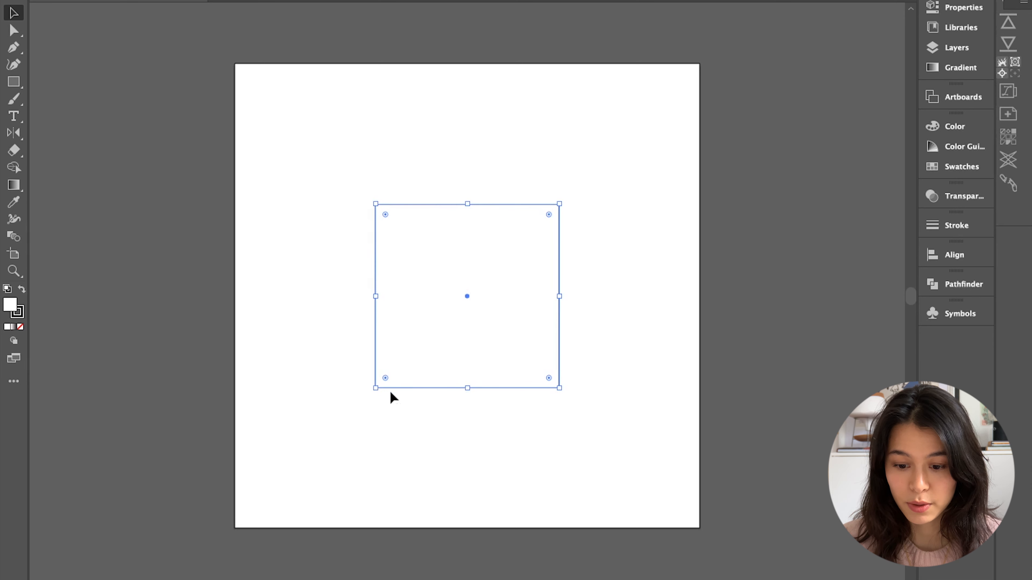
key(a)
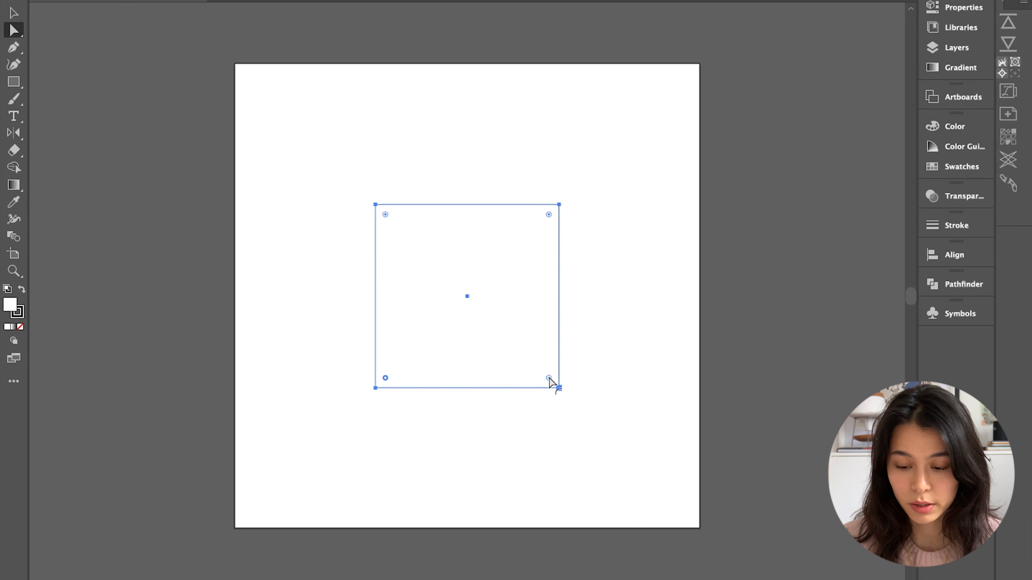
drag(546, 379, 502, 303)
key(v)
click(580, 284)
- Fully round the two upper corners of the central shape so it forms a domed head outline
click(559, 304)
key(a)
shift+click(548, 215)
drag(549, 218, 481, 350)
key(v)
click(585, 239)
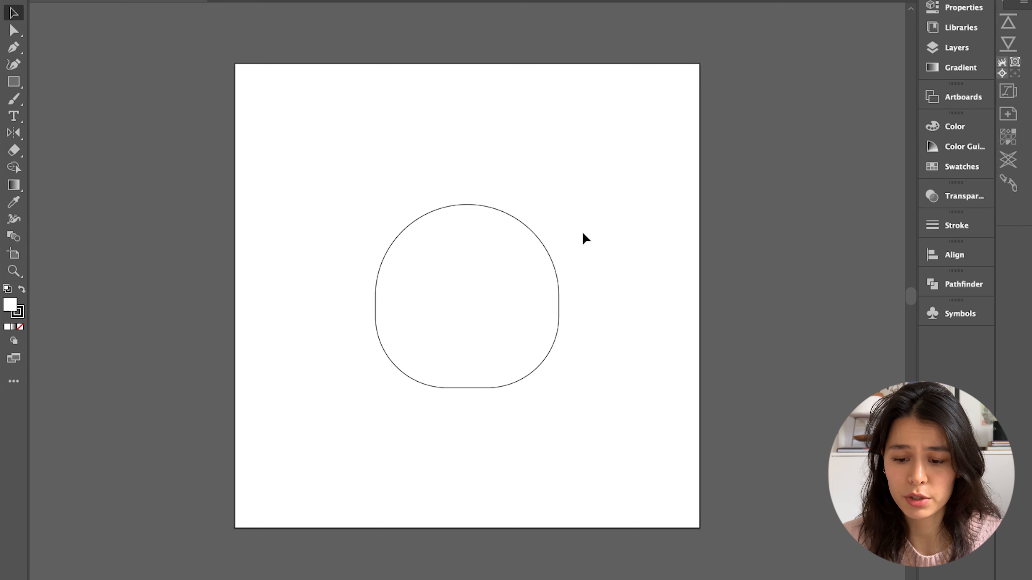
- Draw a circle inside the left half of the head as an eye and adjust its position
drag(13, 81, 44, 99)
drag(387, 268, 445, 326)
key(v)
key(shift+Right)
key(shift+Right)
drag(396, 326, 399, 322)
click(357, 383)
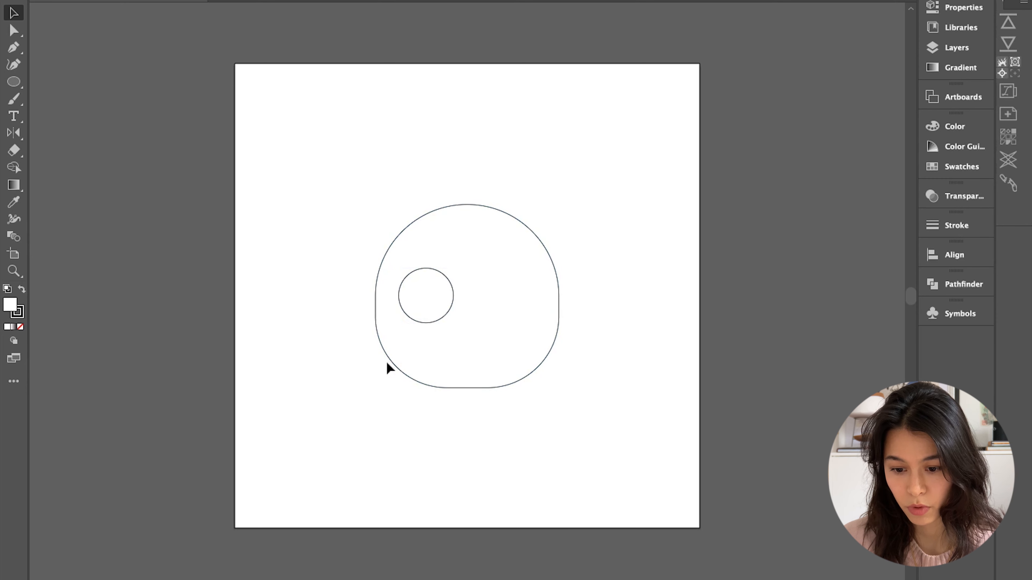
- Copy the eye circle and paste the duplicate in place
click(427, 321)
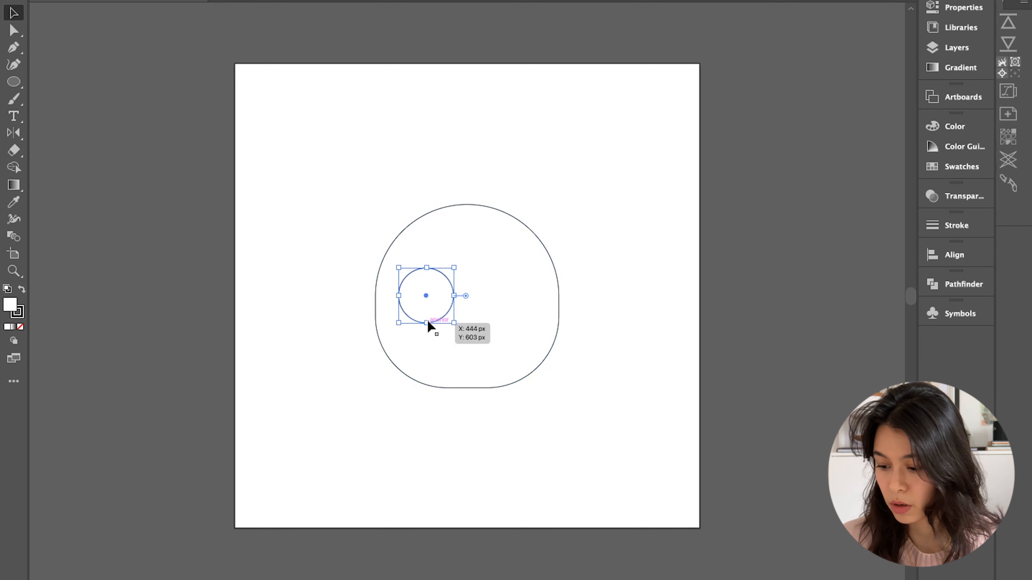
click(443, 320)
click(450, 311)
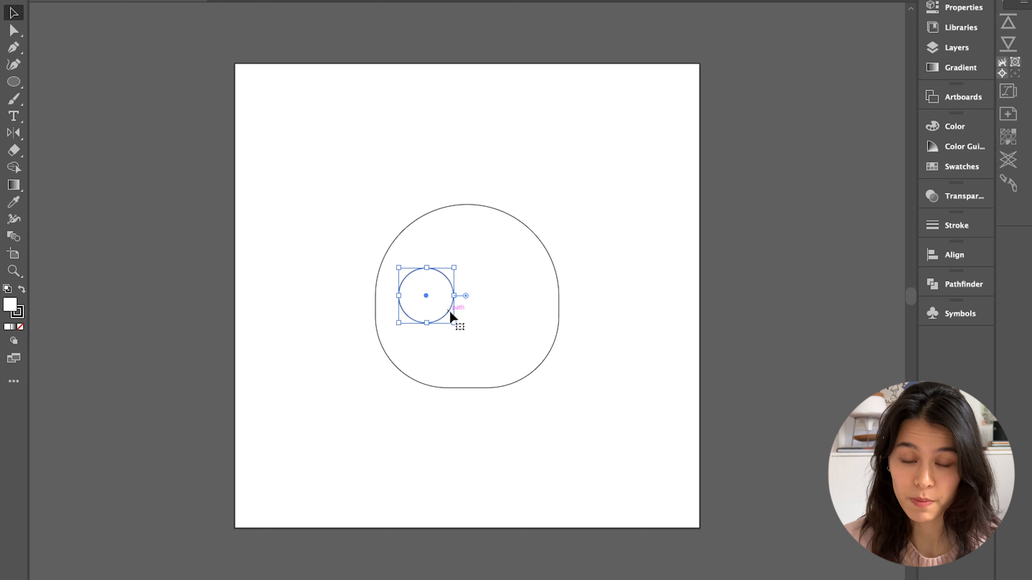
key(super+c)
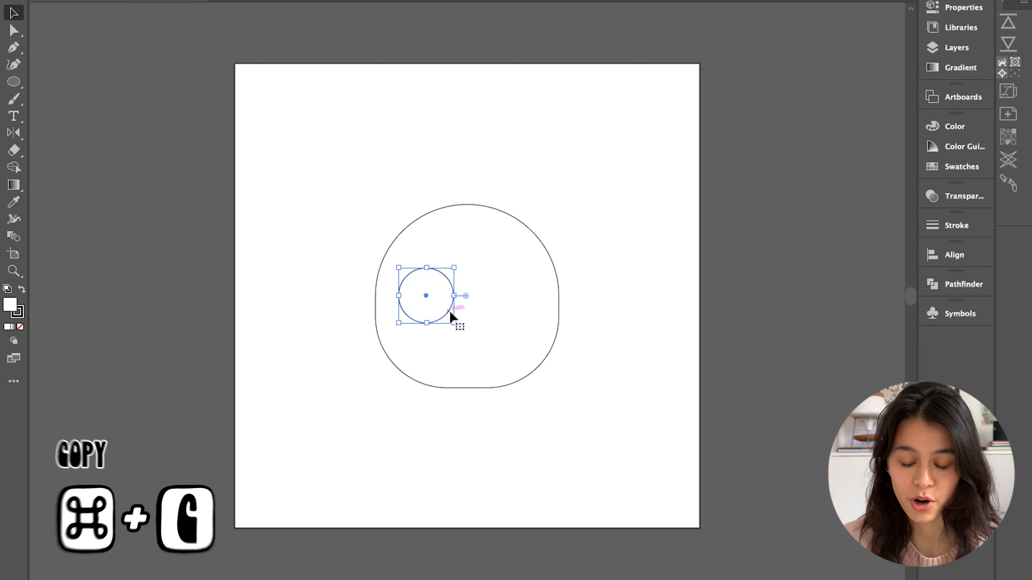
key(super+shift+v)
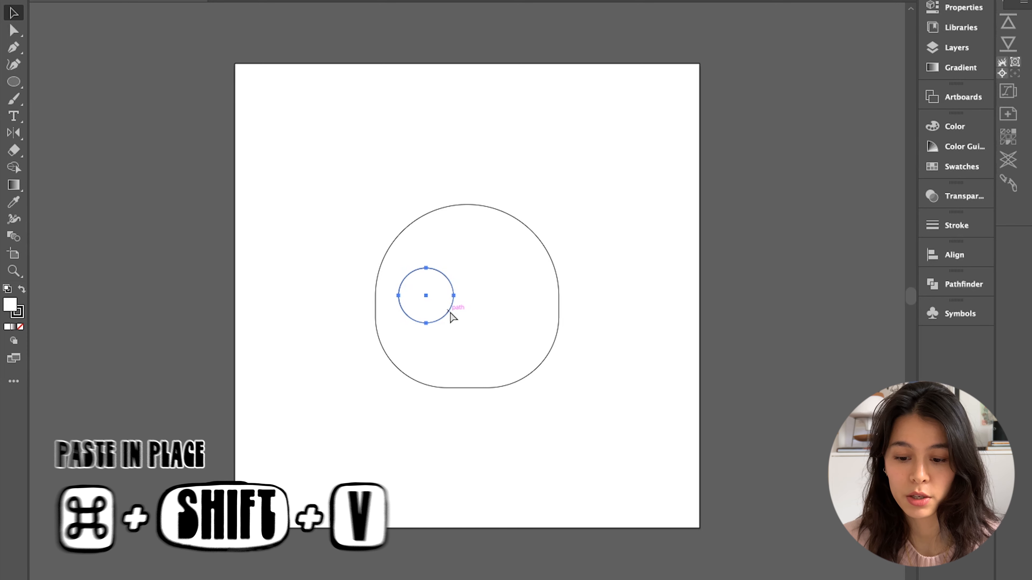
- Move the duplicated circle across to the right half of the head, level with the first eye
key(shift+Right)
key(shift+Right)
key(shift+Right)
key(shift+Right)
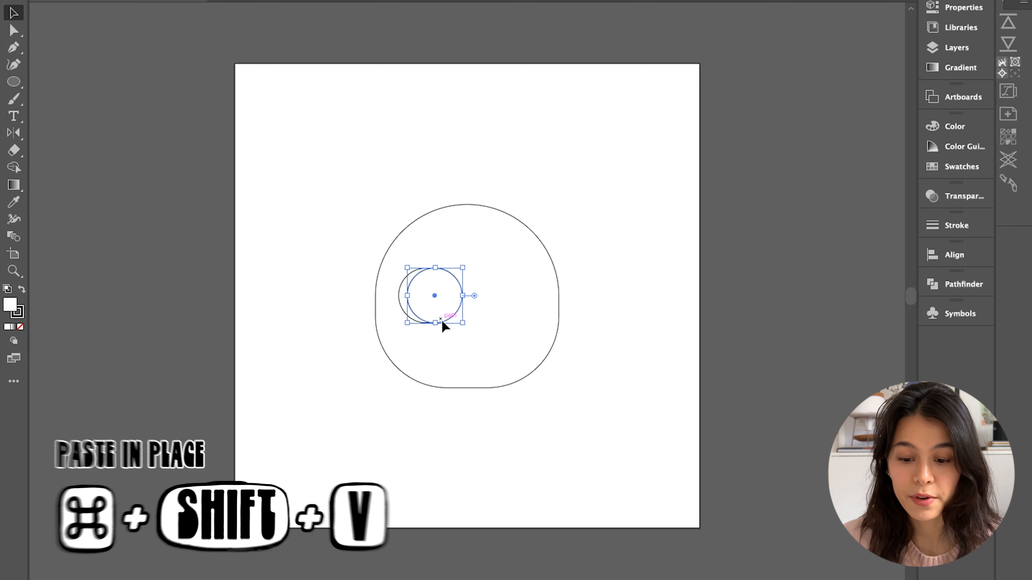
key(shift+Right)
key(shift+Right)
key(shift+Up)
key(shift+Up)
key(shift+Up)
key(shift+Up)
key(shift+Up)
key(shift+Down)
key(shift+Down)
key(shift+Down)
key(shift+Down)
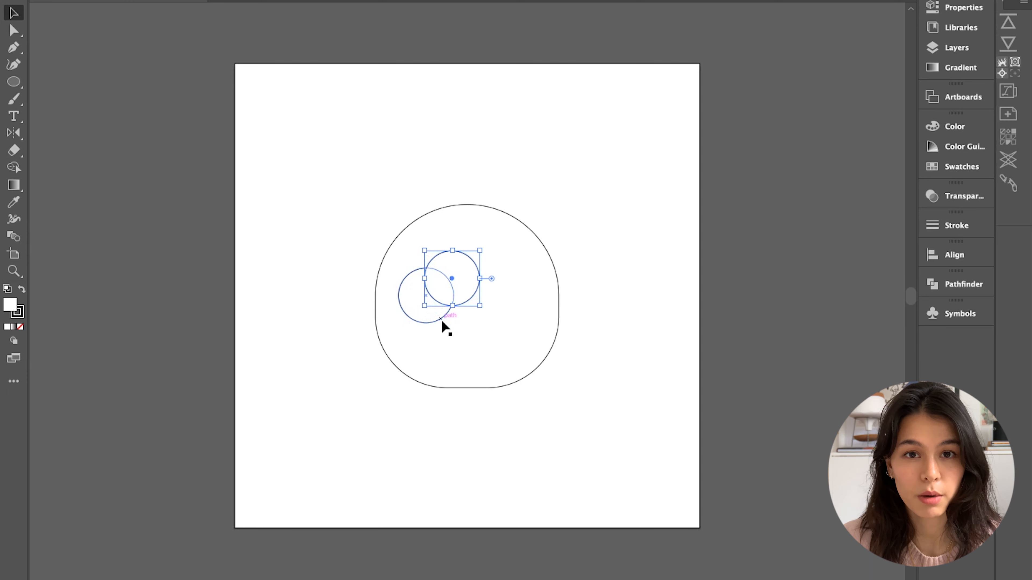
key(shift+Left)
key(shift+Left)
key(shift+Left)
key(shift+Left)
key(shift+Left)
key(shift+Left)
key(shift+Down)
key(shift+Right)
key(shift+Right)
key(shift+Right)
key(shift+Right)
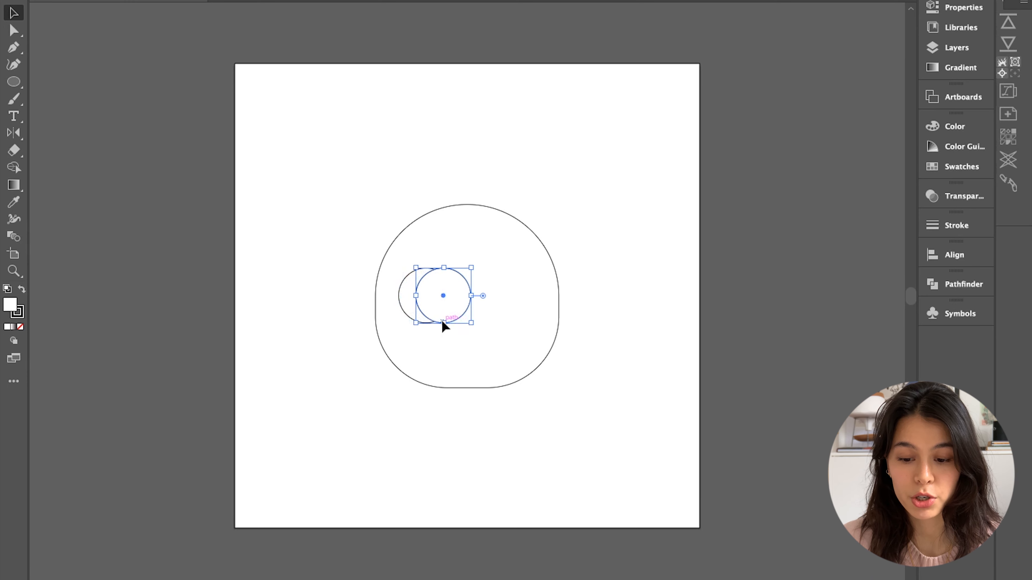
key(shift+Left)
key(shift+Left)
key(shift+Left)
key(shift+Left)
key(shift+Left)
key(shift+Right)
key(shift+Right)
key(shift+Right)
key(shift+Right)
key(shift+Right)
drag(456, 324, 520, 317)
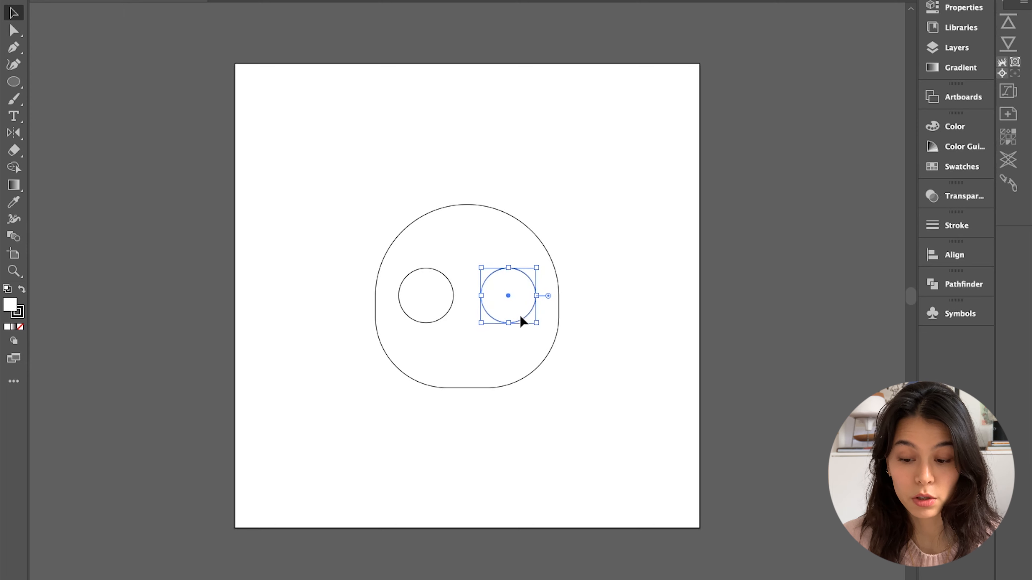
- Fine-tune the horizontal positions of the two eye circles within the head
click(597, 269)
click(537, 307)
click(632, 263)
drag(532, 303, 531, 303)
click(610, 264)
click(428, 322)
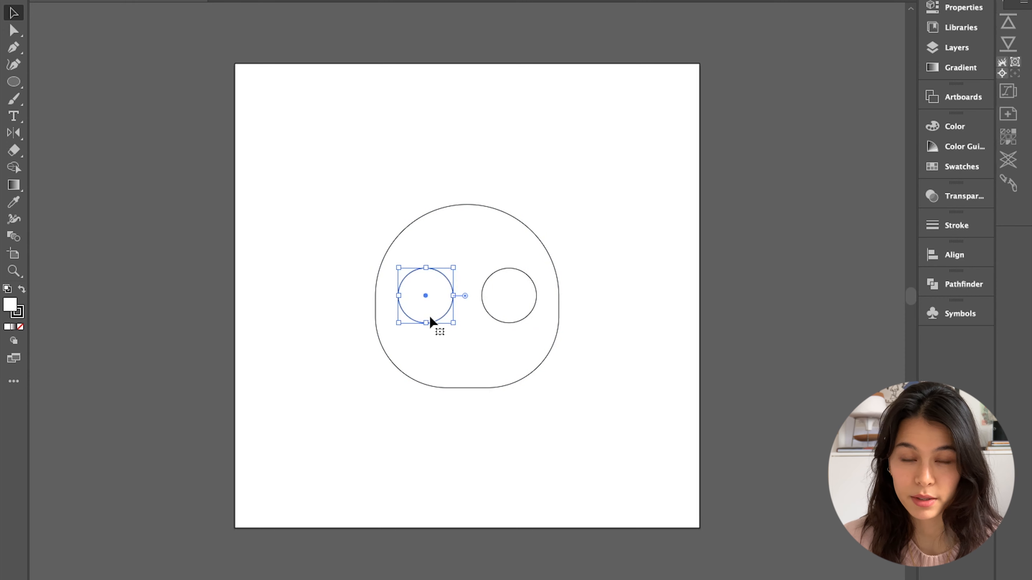
click(577, 212)
click(431, 324)
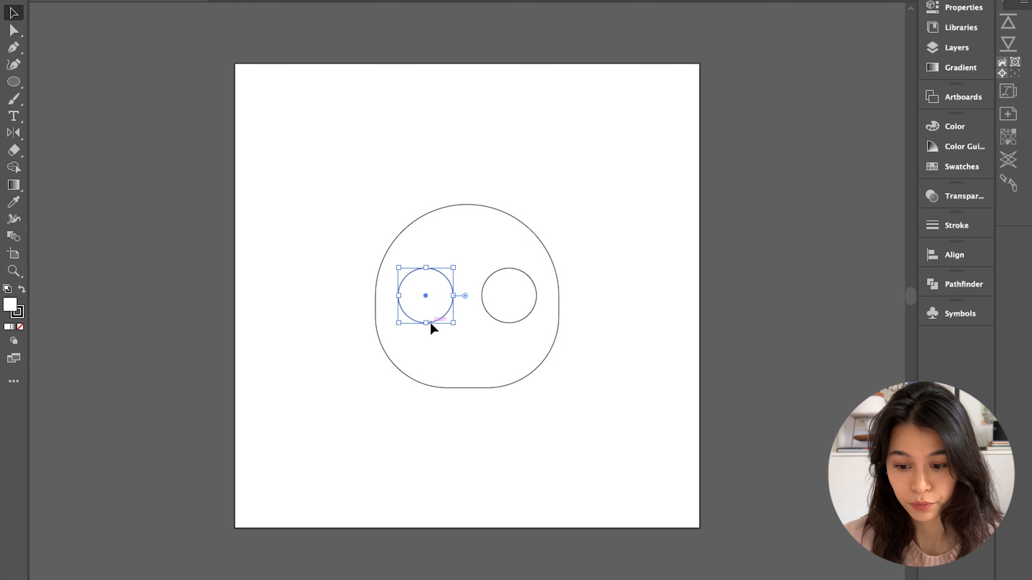
- Draw a small square for the nose, centred just below and between the eyes
drag(13, 82, 36, 83)
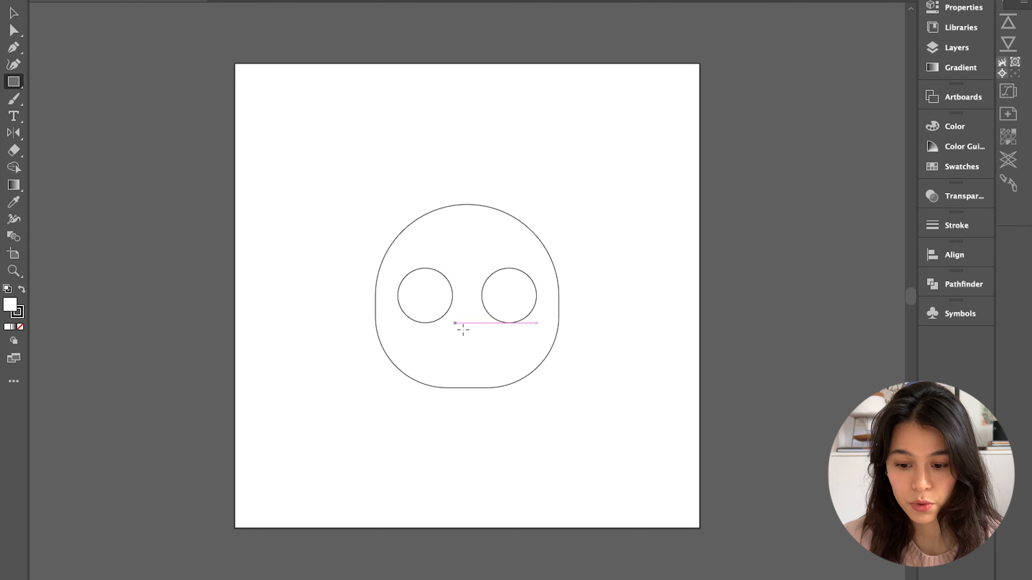
drag(457, 325, 481, 338)
key(v)
- Round the nose square's corners, fully along the bottom and more gently along the top
scroll(468, 340, up, 4)
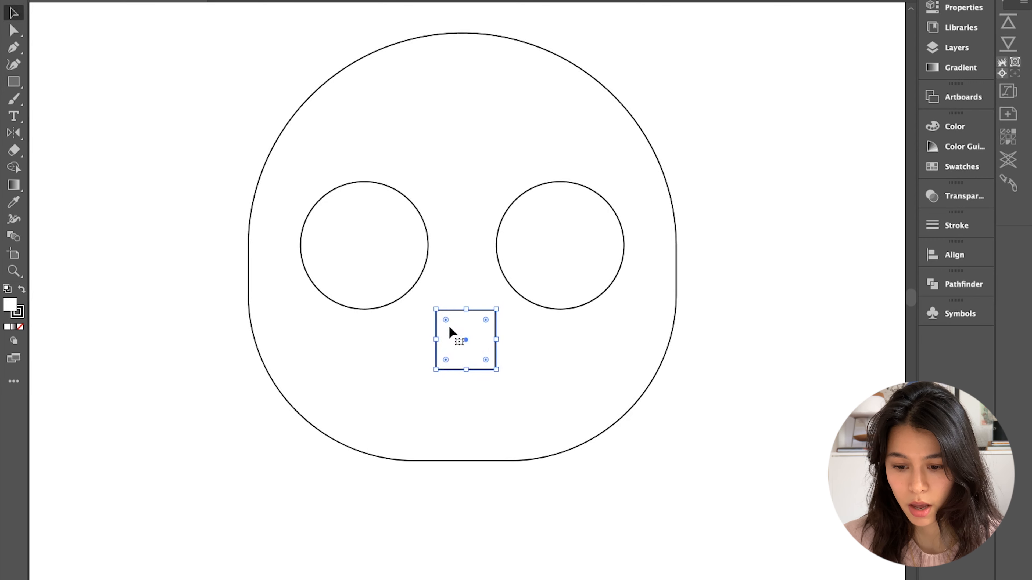
key(a)
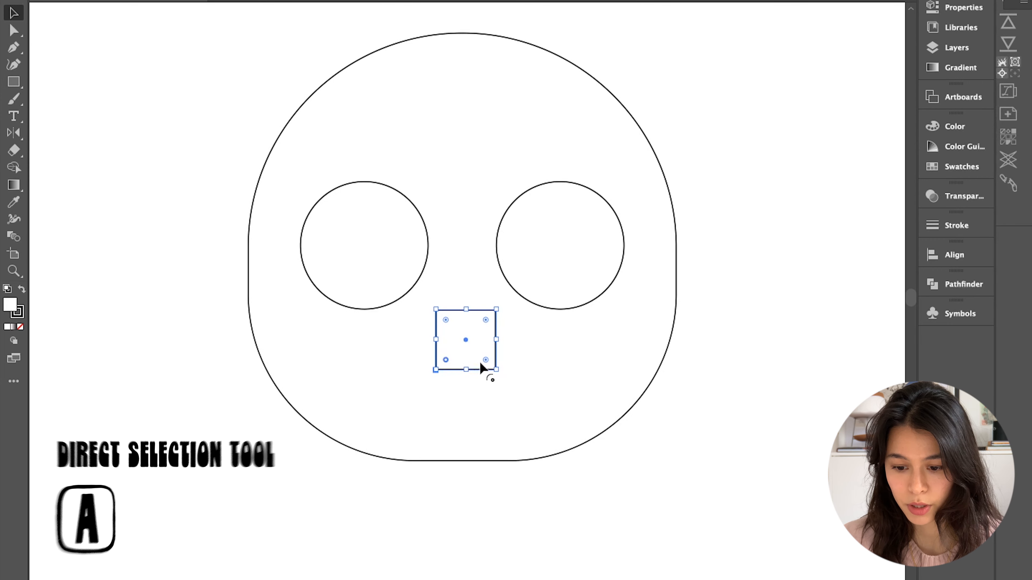
drag(486, 360, 448, 320)
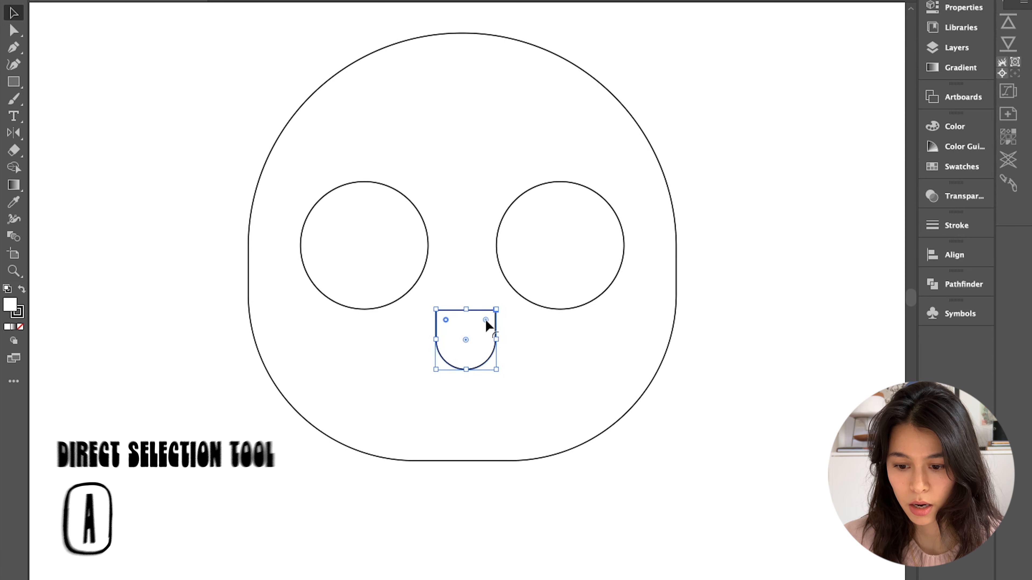
drag(486, 319, 480, 334)
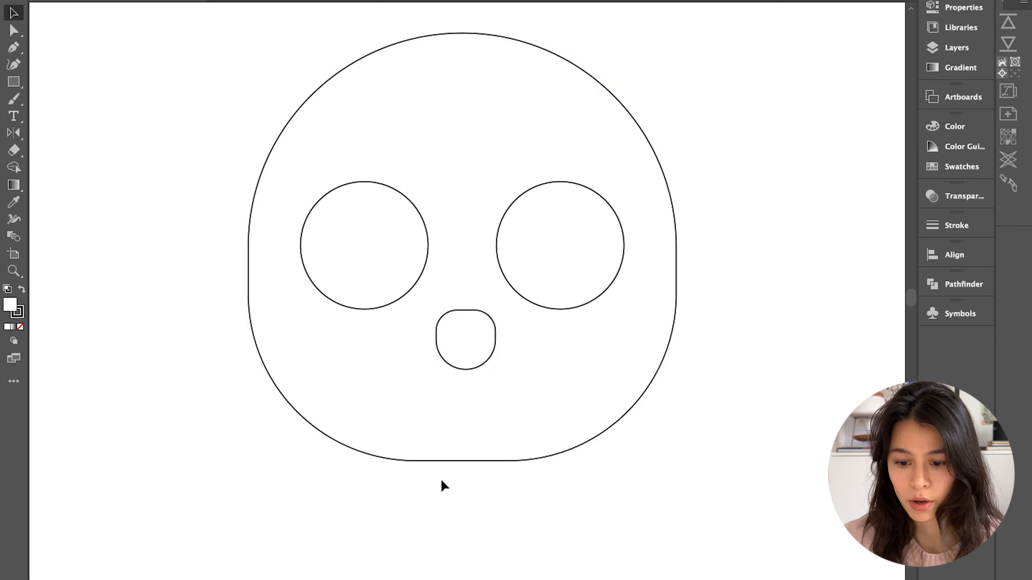
click(441, 480)
- Flatten the nose by pulling its bottom edge upward
scroll(441, 480, down, 3)
scroll(461, 433, up, 3)
click(474, 374)
drag(465, 375, 464, 364)
click(413, 485)
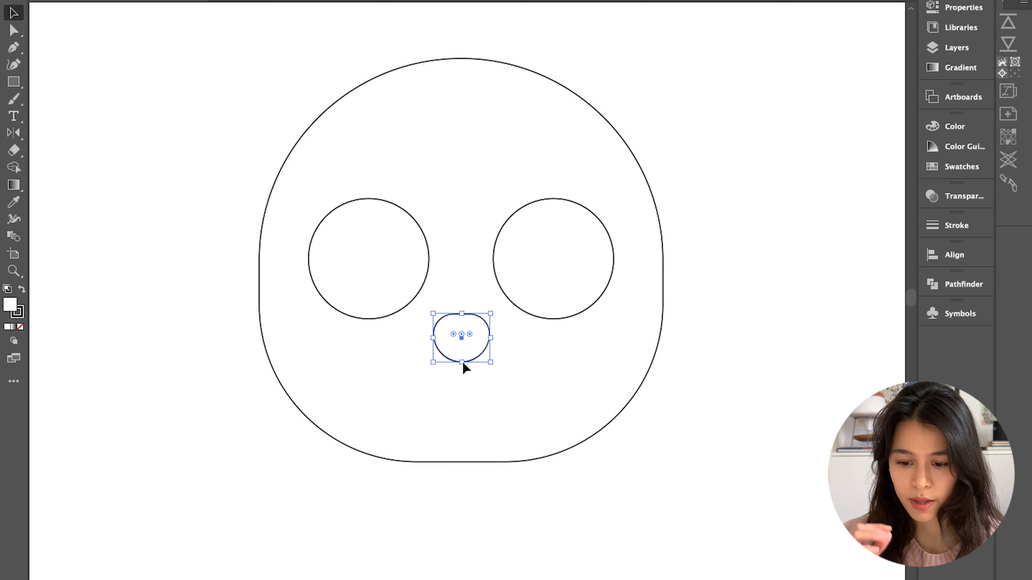
- Group the two eye circles and align the eyes, nose and head on their horizontal centre
click(417, 293)
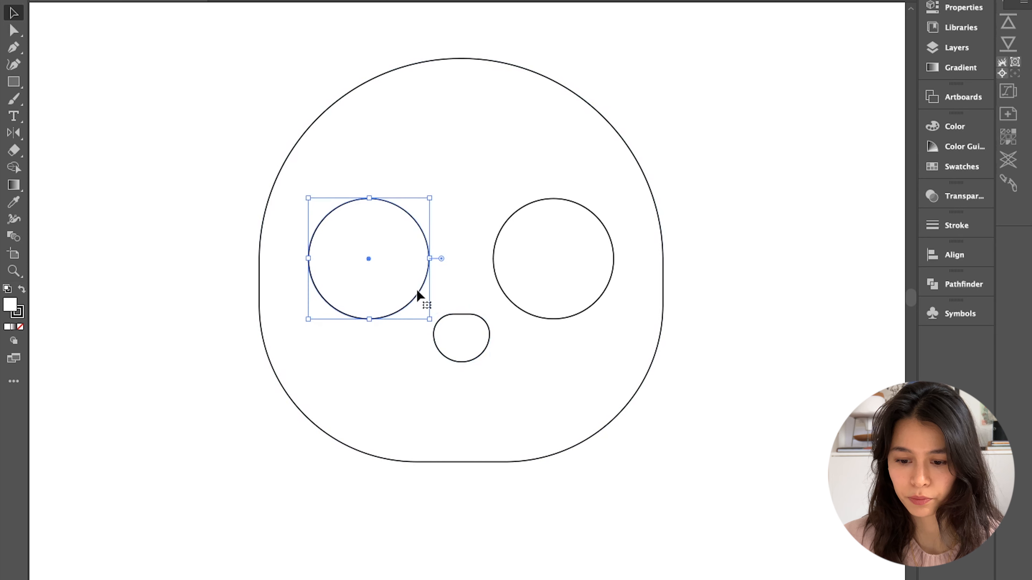
shift+click(500, 285)
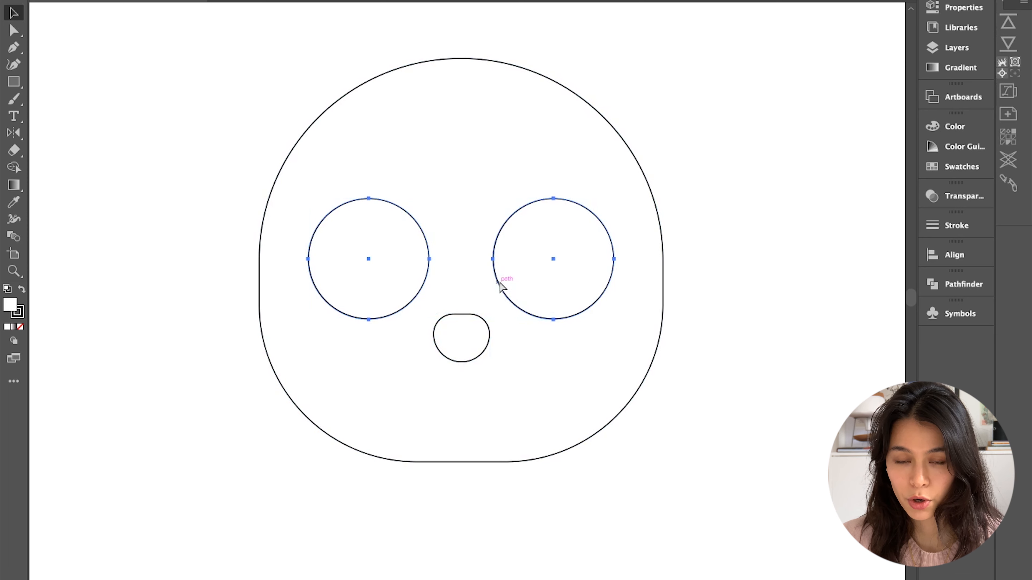
drag(732, 151, 345, 423)
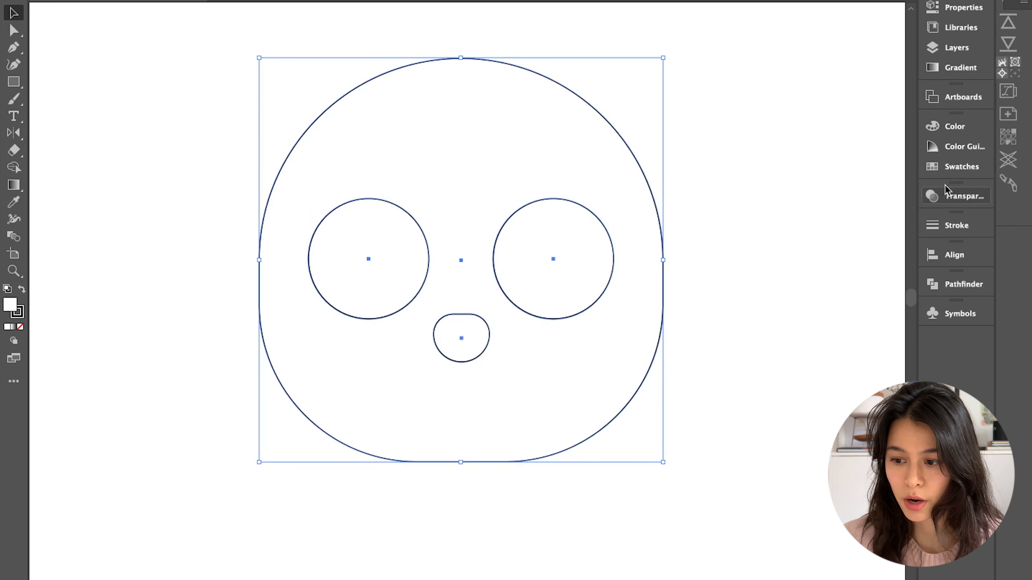
click(934, 260)
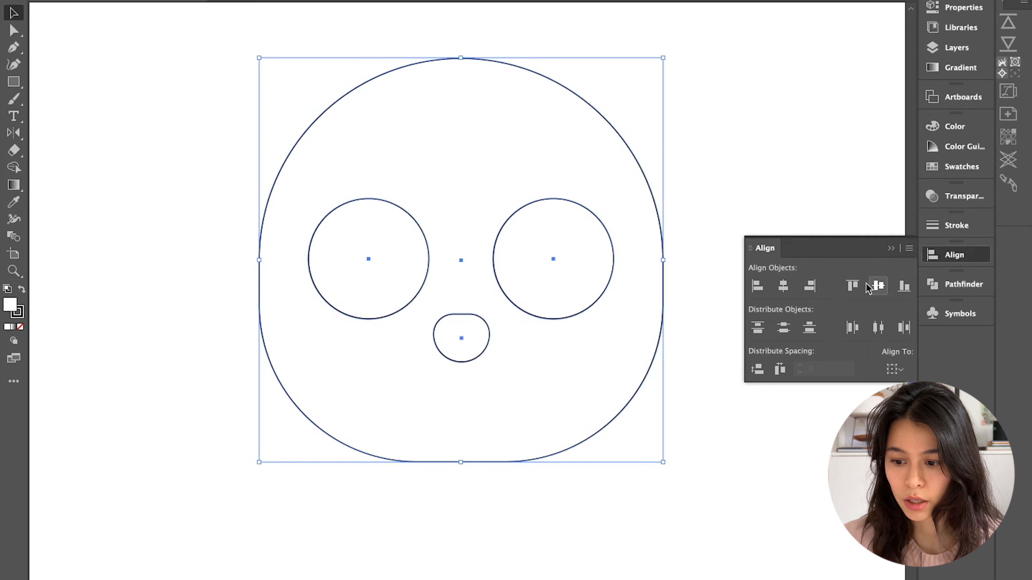
click(831, 182)
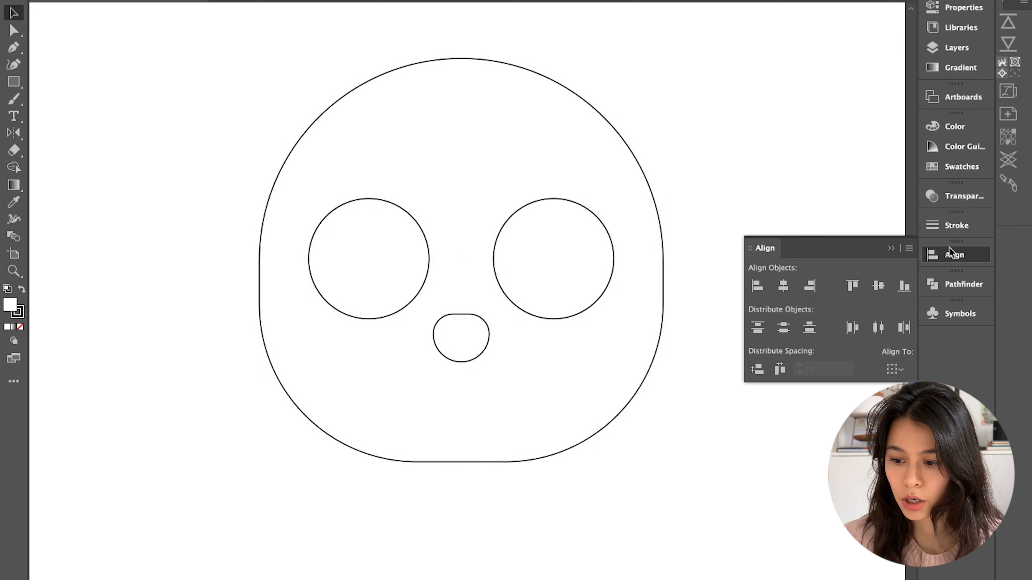
click(951, 255)
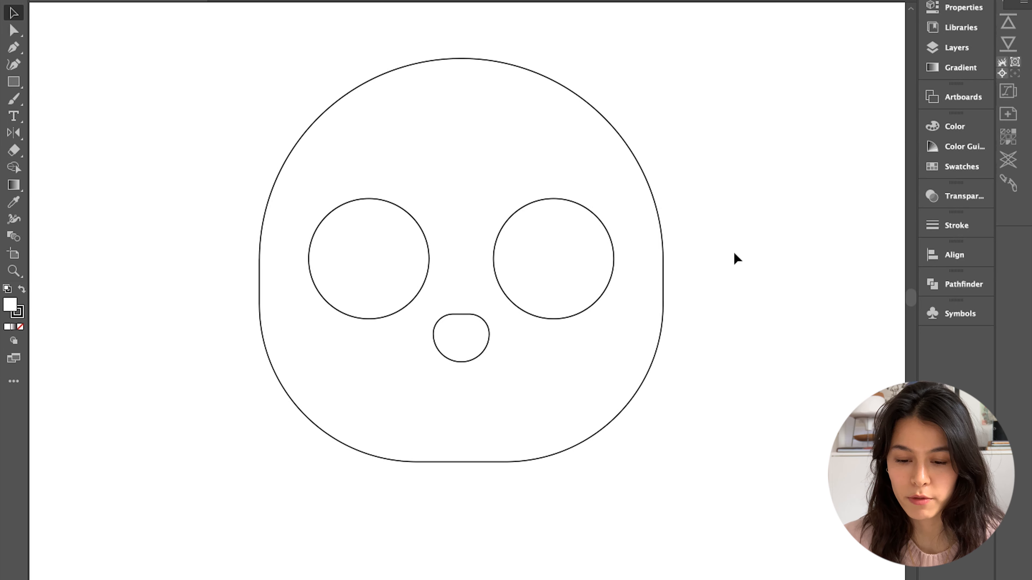
- Draw a short horizontal line below the nose with the Pen tool for the mouth
key(super+minus)
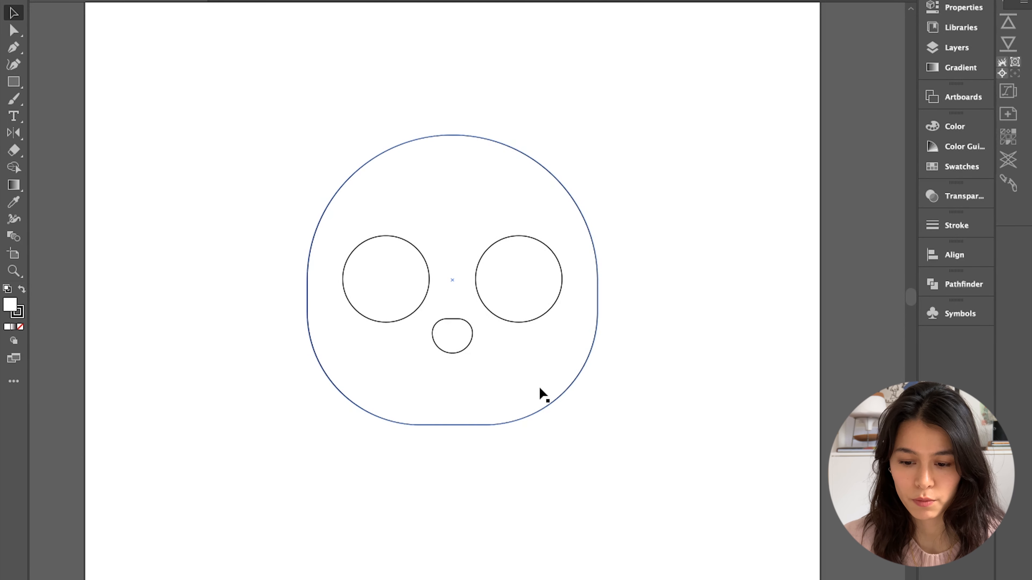
click(13, 64)
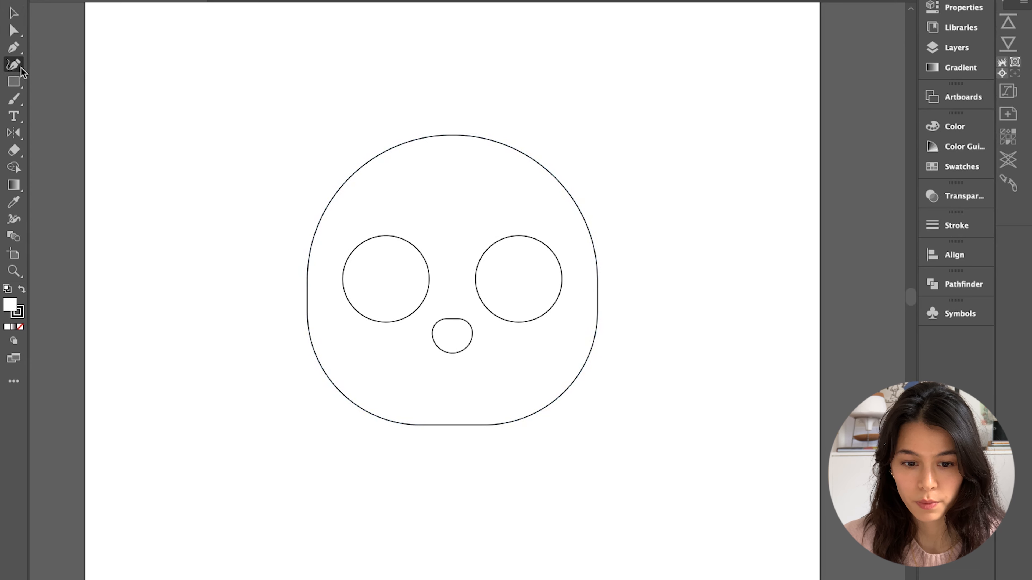
key(p)
click(419, 362)
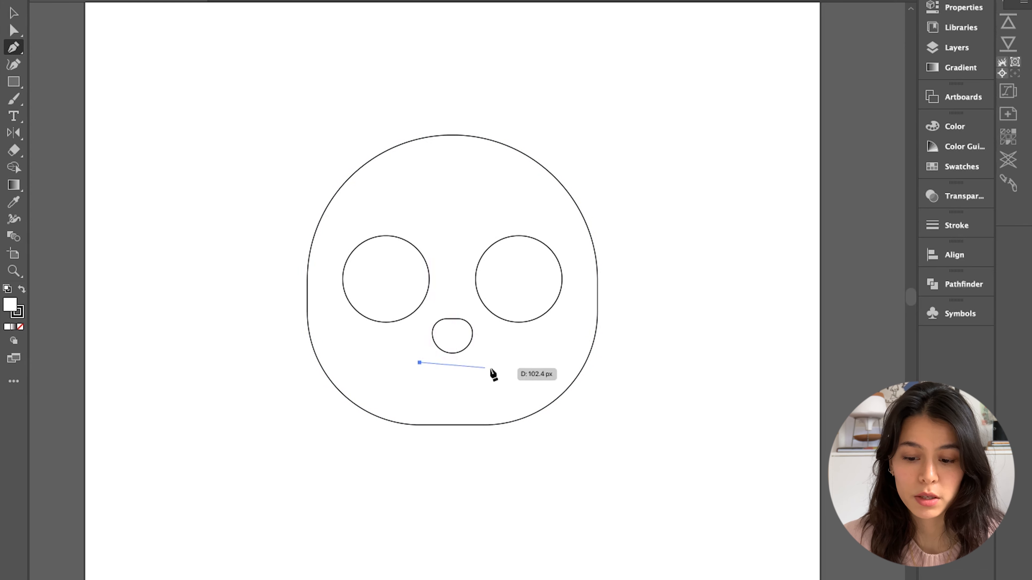
click(482, 362)
- Bend the mouth line's middle downward into a smile with the Curvature tool
click(14, 64)
drag(450, 362, 450, 375)
key(v)
click(447, 432)
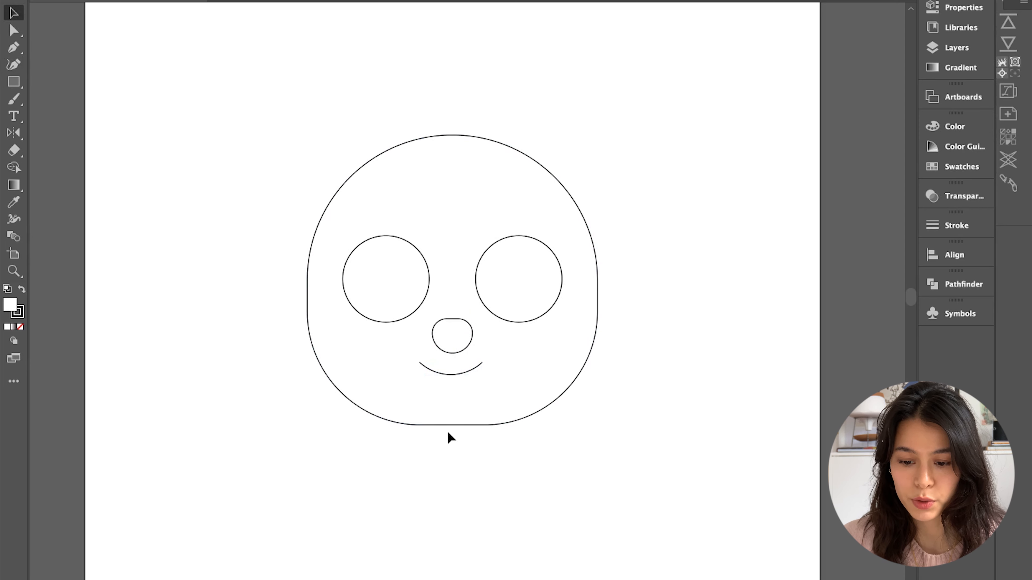
- Lower the smile slightly and align the facial features horizontally centred on the head
drag(442, 448, 448, 408)
drag(512, 242, 516, 244)
click(951, 255)
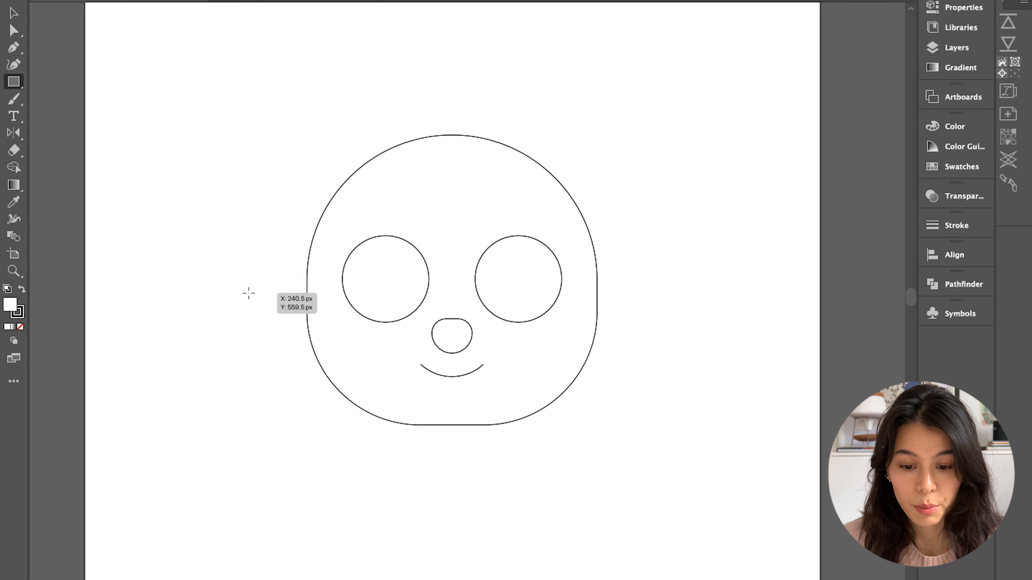
- Draw a square overlapping the lower left side of the head and round its corners fully into a circle for an ear
mouse_move(249, 294)
mouse_down()
mouse_move(318, 347)
mouse_move(372, 416)
mouse_up()
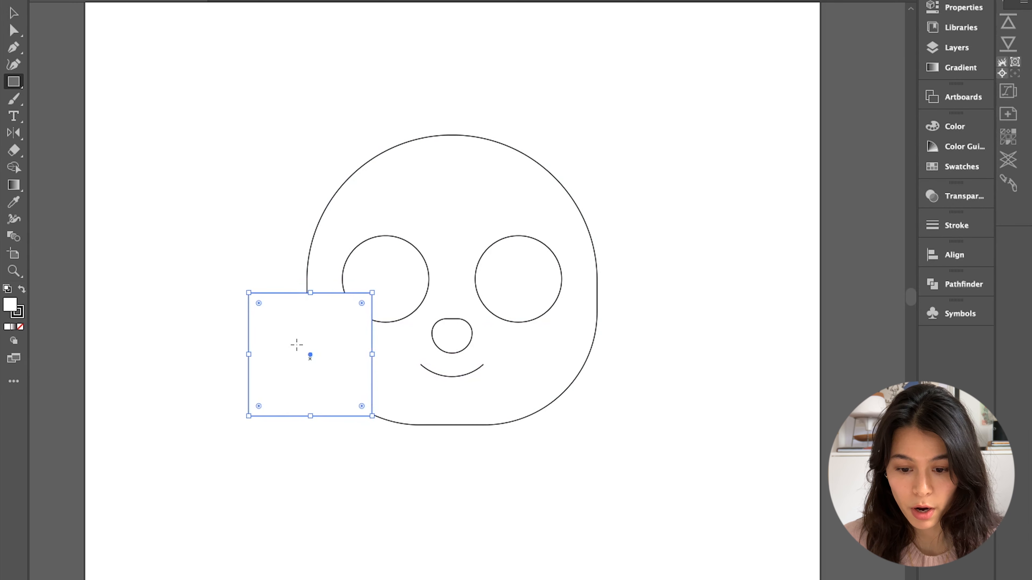
key(a)
drag(260, 303, 312, 384)
key(v)
click(223, 376)
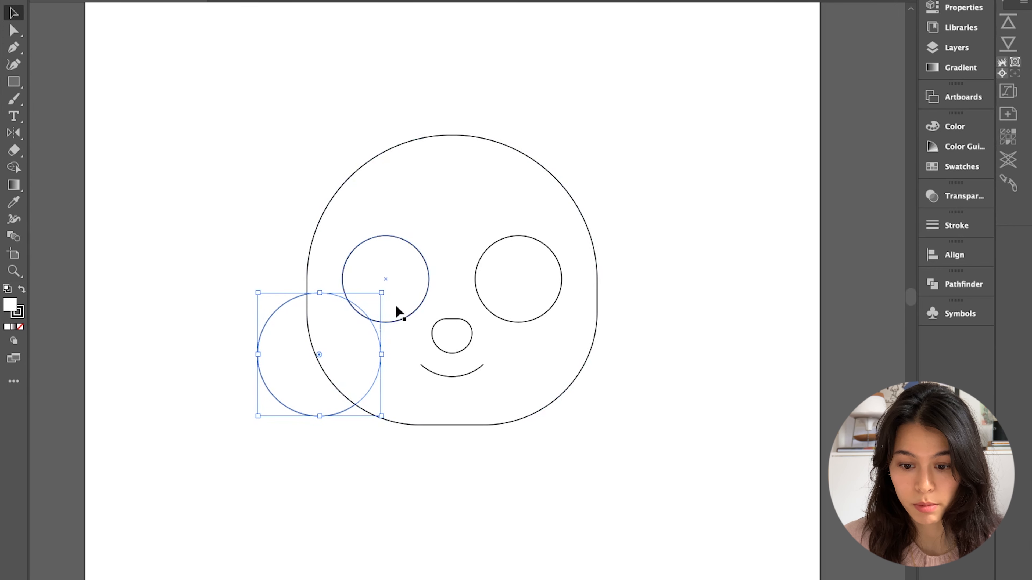
- Enlarge the left ear, round its corners to a 100 px radius to restore a full circle, and nudge it up and left
drag(381, 292, 395, 280)
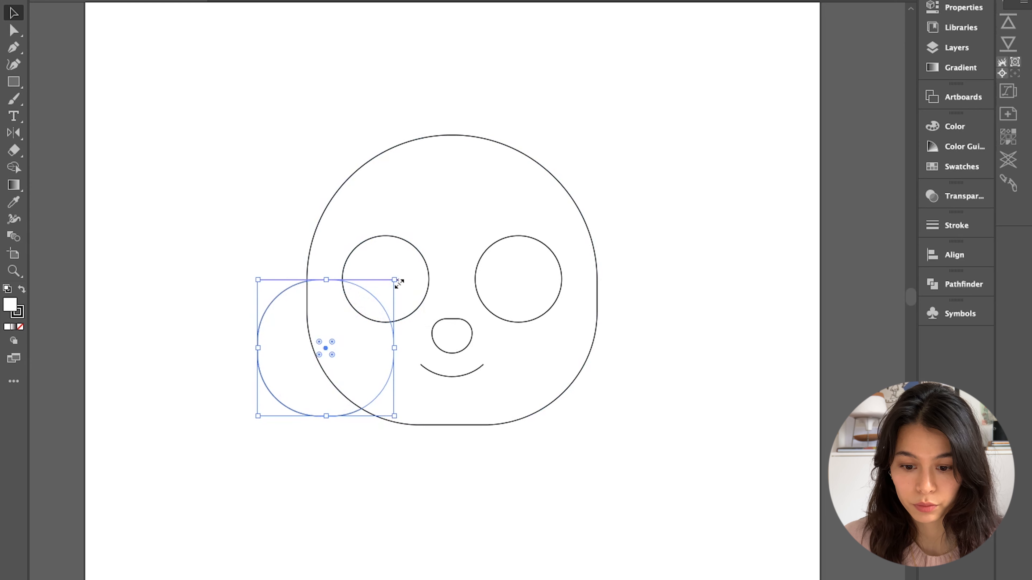
key(a)
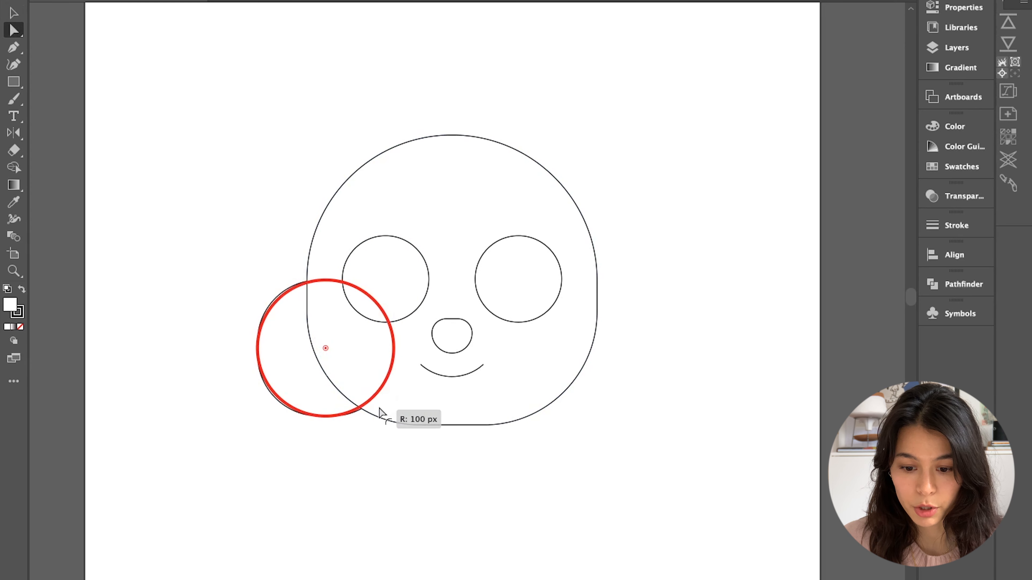
key(v)
click(248, 427)
click(299, 402)
key(shift+Up)
key(shift+Left)
key(shift+Right)
key(shift+Left)
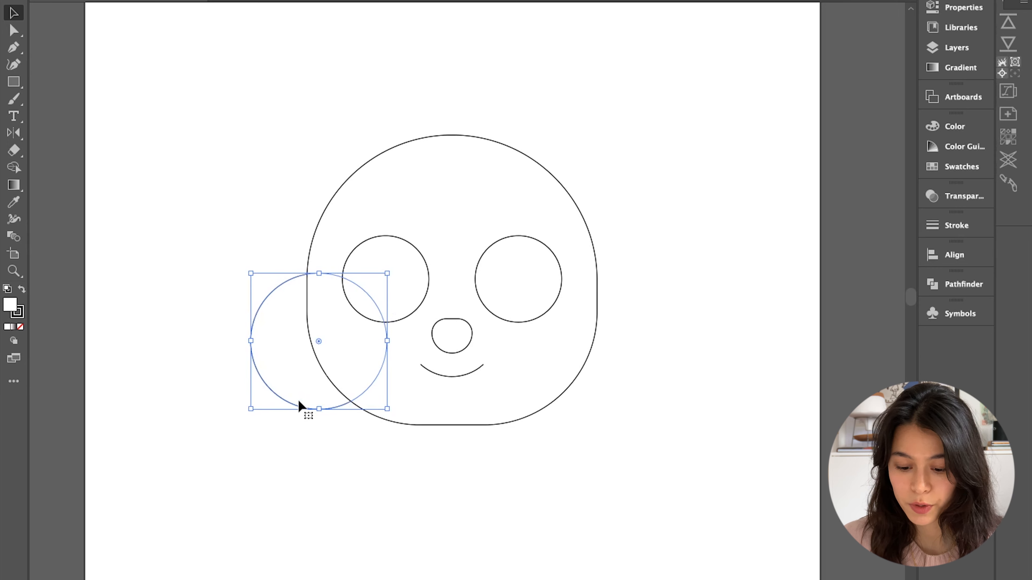
- Duplicate the left ear to the opposite side of the head and send both ears to the back
shift+click(534, 404)
click(320, 471)
drag(303, 375, 562, 376)
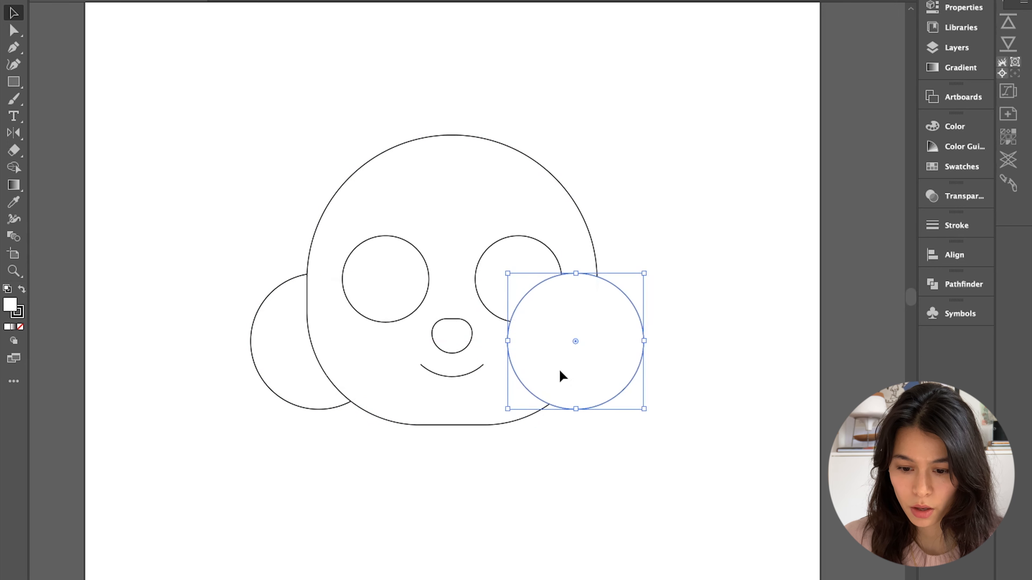
shift+click(289, 392)
key(ctrl+shift+bracketleft)
click(715, 222)
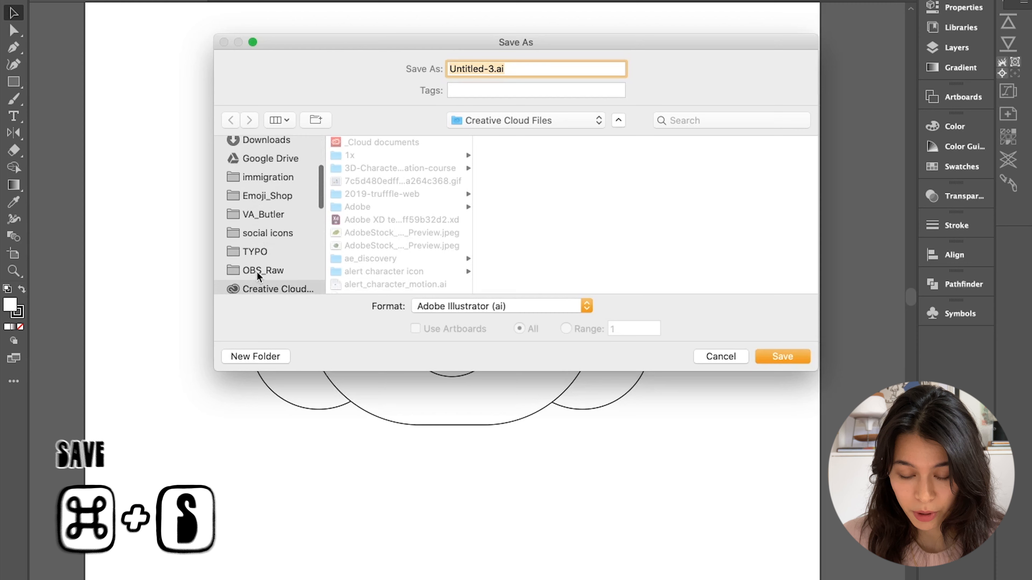
- Save the document as Lottie_Character.ai in Creative Cloud Files with the default Illustrator 2020 options
scroll(258, 278, down, 3)
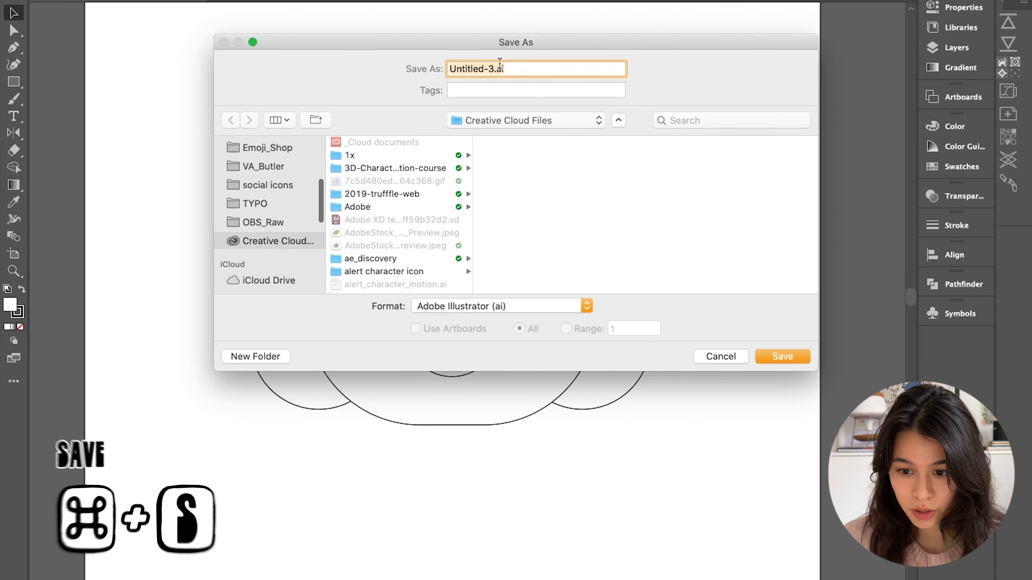
click(494, 69)
drag(494, 69, 415, 69)
text(Lottie_Char)
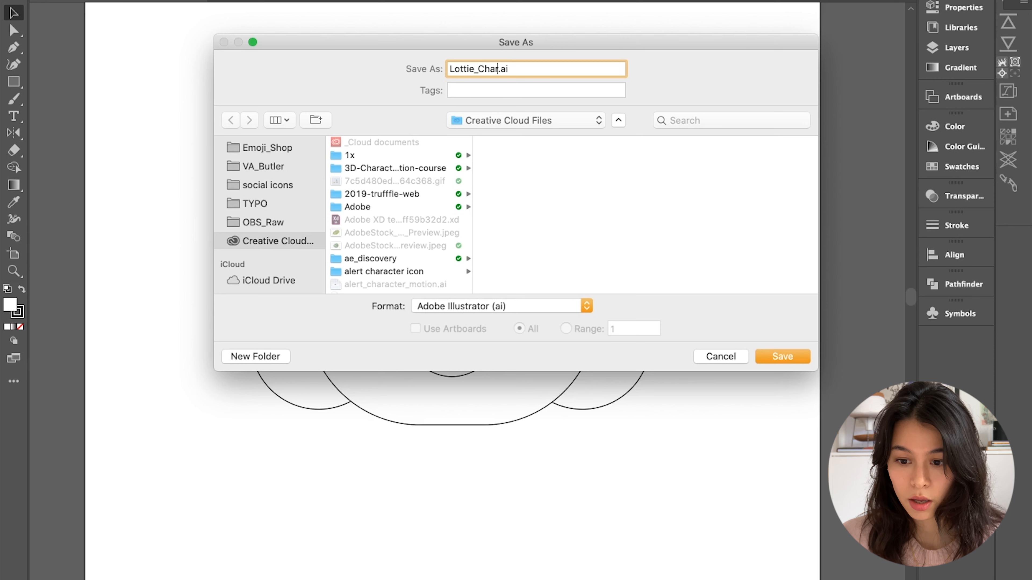
key(Return)
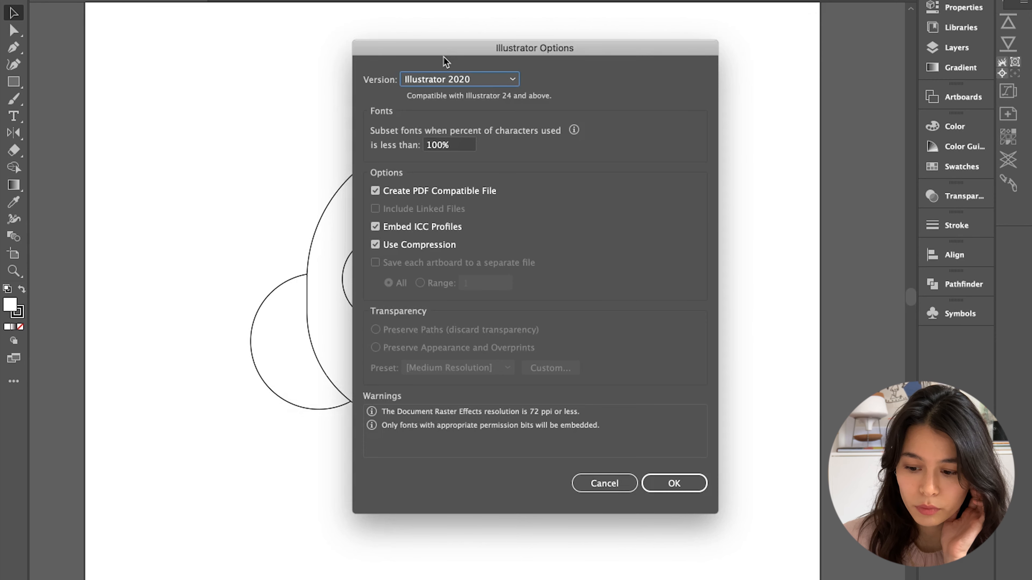
key(Return)
- Ungroup the two eye circles
click(627, 360)
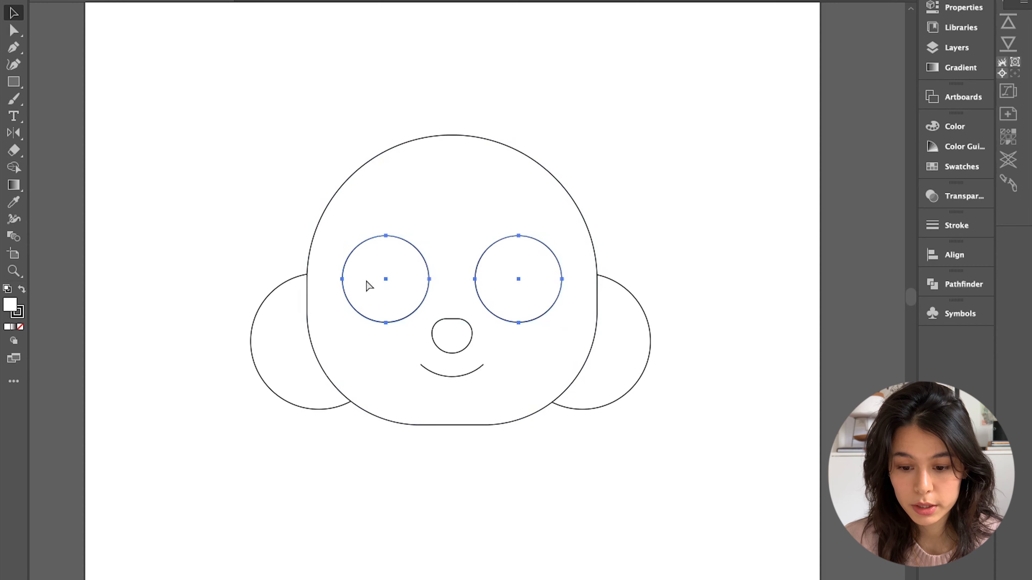
click(368, 286)
right_click(368, 285)
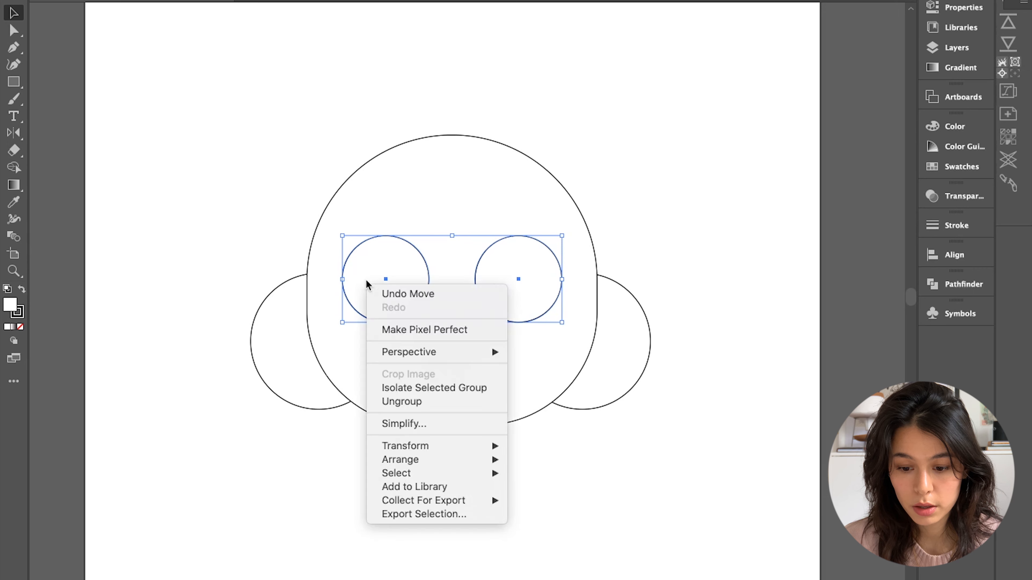
click(388, 402)
click(645, 207)
- Scale a copy of the left eye circle down inside the eye and fill it black with no stroke
click(405, 303)
drag(342, 321, 354, 313)
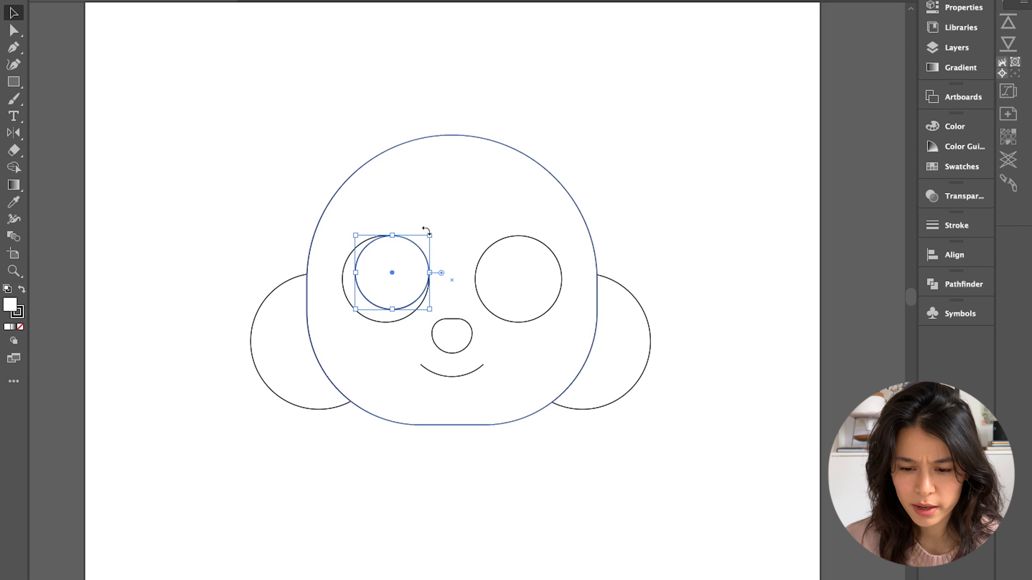
drag(432, 235, 423, 240)
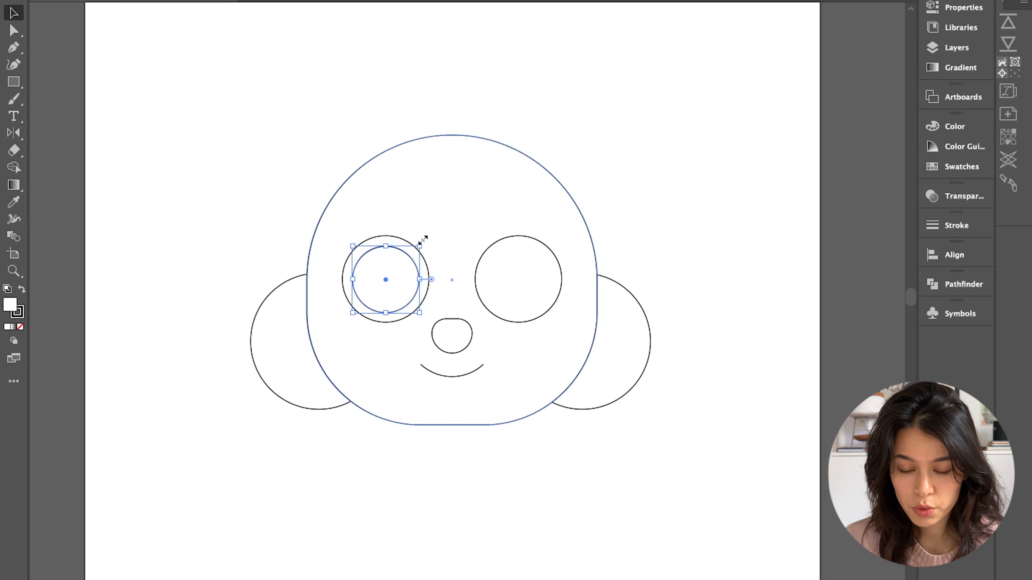
key(shift+x)
click(19, 314)
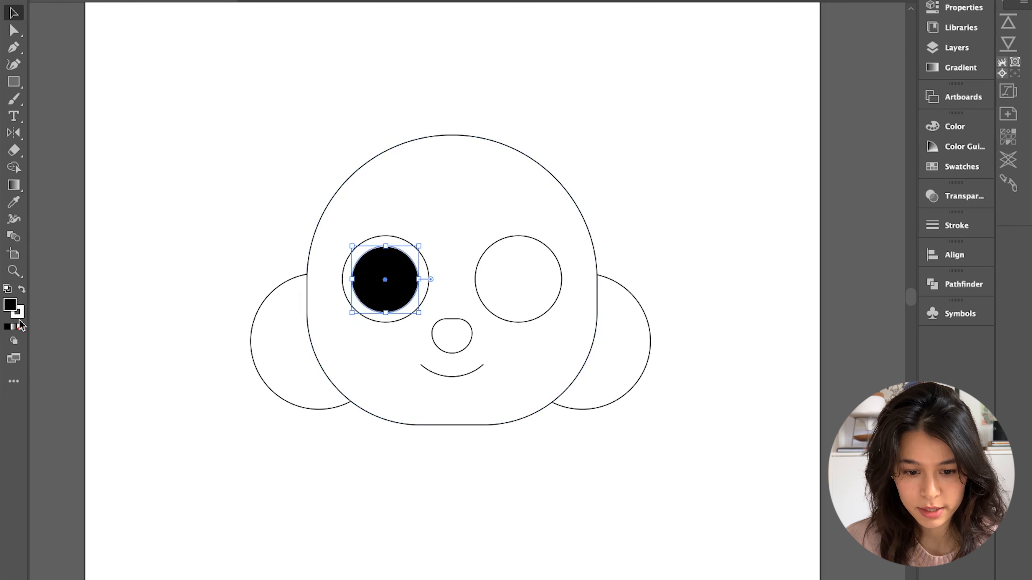
click(20, 326)
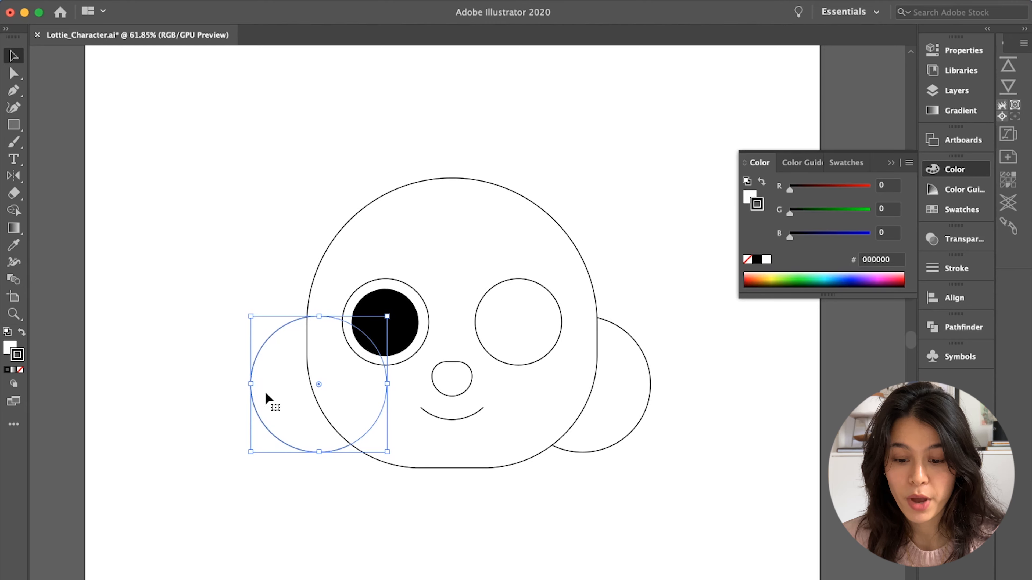
- Send the left ear to the back and shrink the nose with its upper corners squared off
key(super+shift+bracketleft)
click(454, 396)
drag(452, 396, 450, 386)
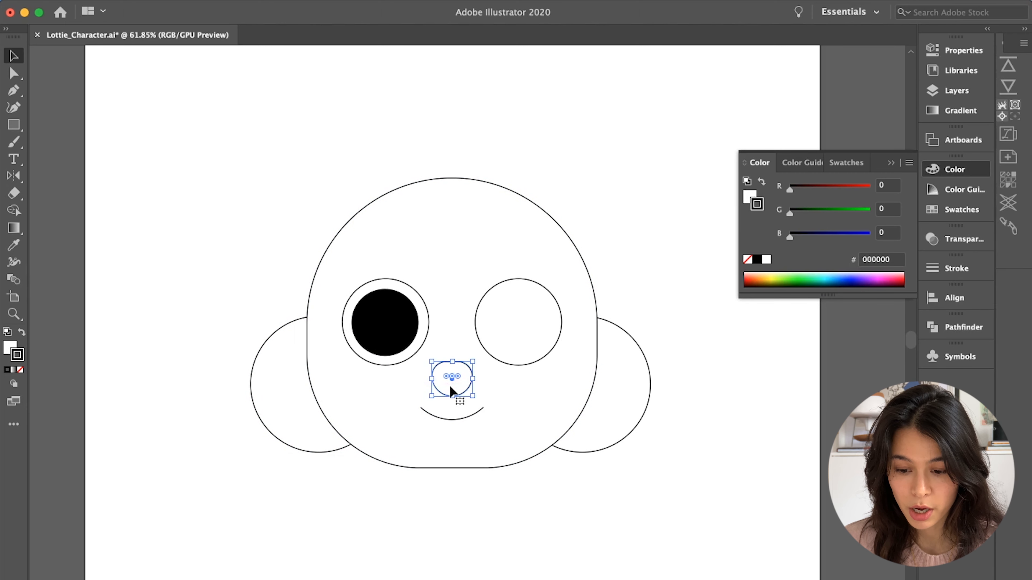
scroll(449, 385, up, 4)
key(a)
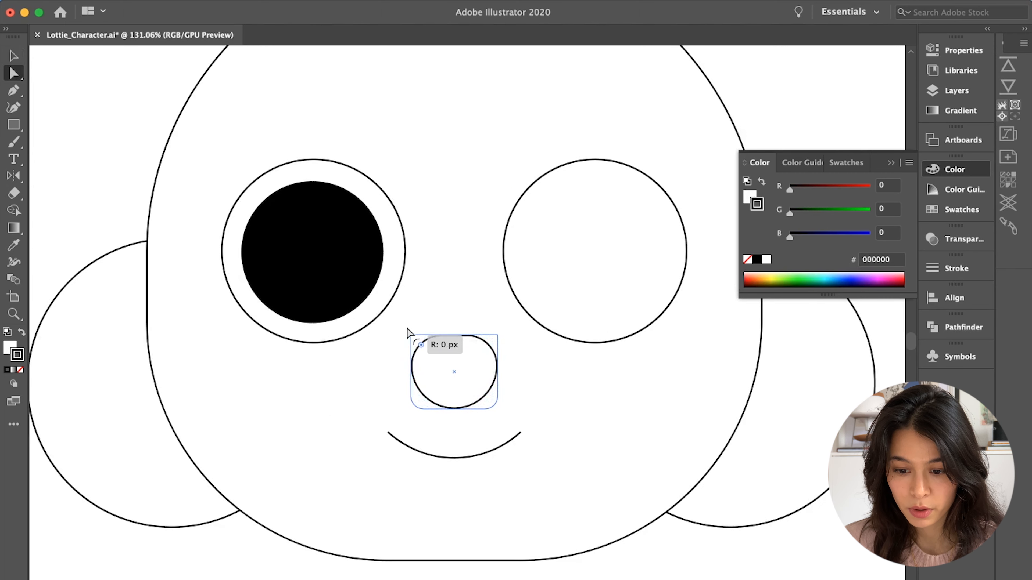
key(v)
drag(454, 408, 453, 391)
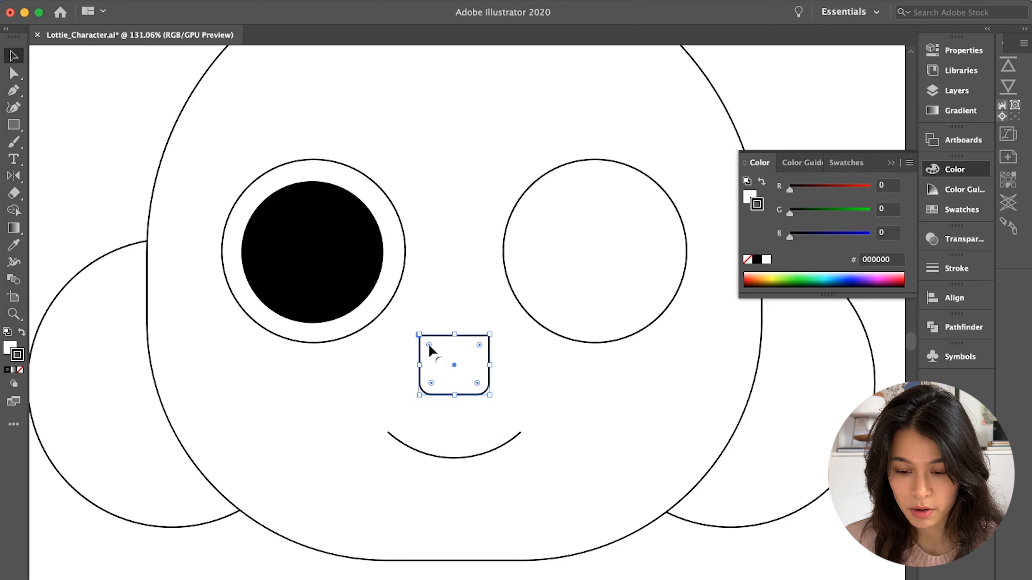
- Round the nose's top corners fully into a dome and increase the rounding of its bottom corners
drag(479, 345, 460, 396)
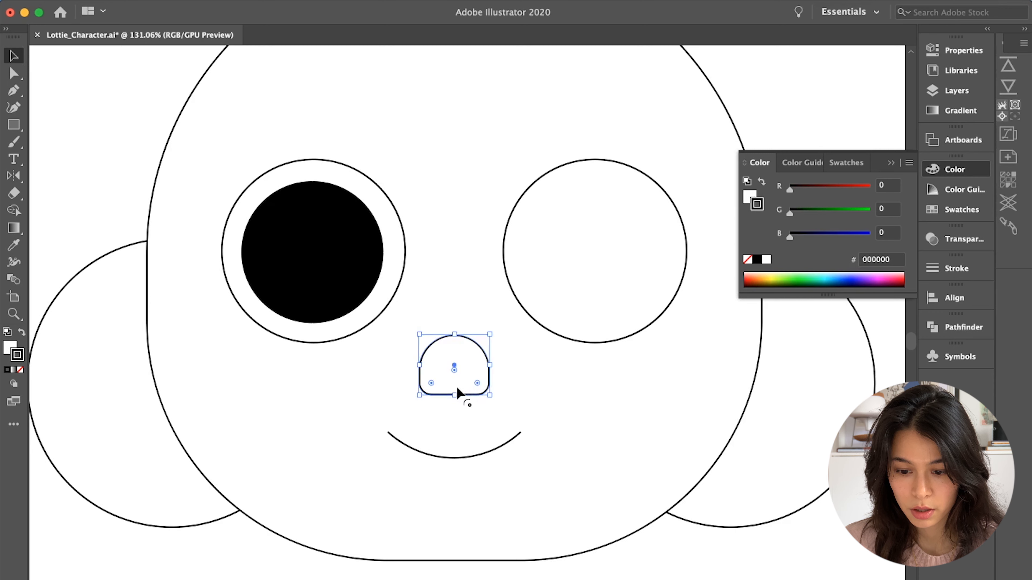
drag(478, 388, 452, 361)
click(421, 417)
key(super+0)
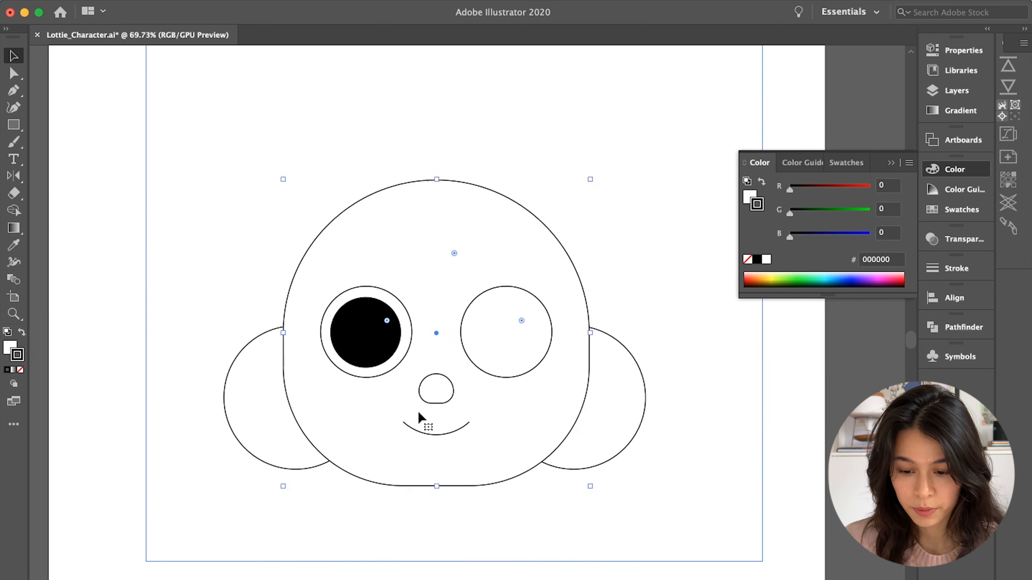
- Shrink the smile, keeping it centred below the nose
click(381, 511)
drag(433, 437, 437, 427)
scroll(436, 433, up, 5)
drag(438, 428, 438, 427)
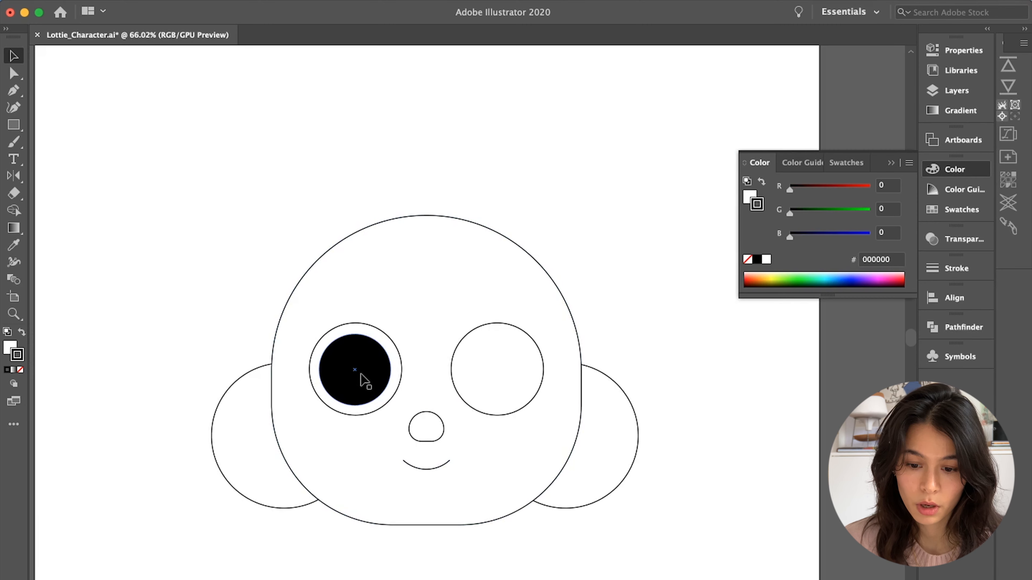
- Replace the black circle in the left eye with a copy of the eye outline scaled uniformly to 80%
click(365, 381)
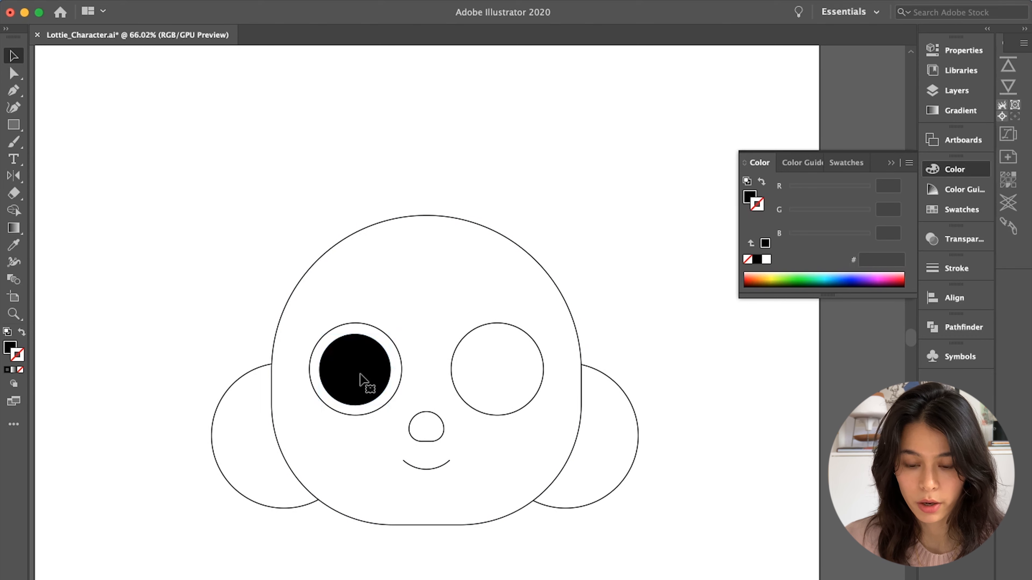
key(Delete)
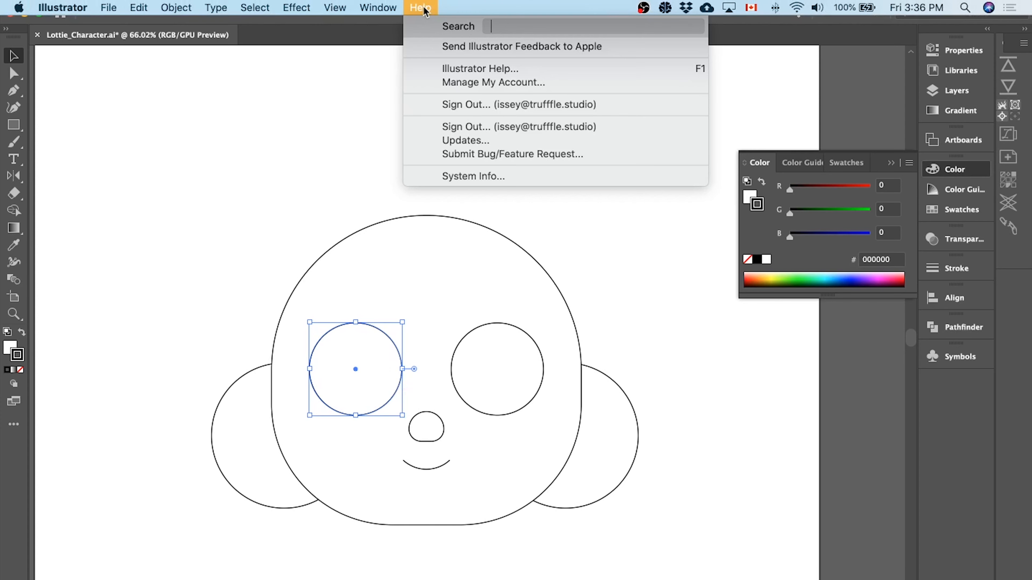
text(scale)
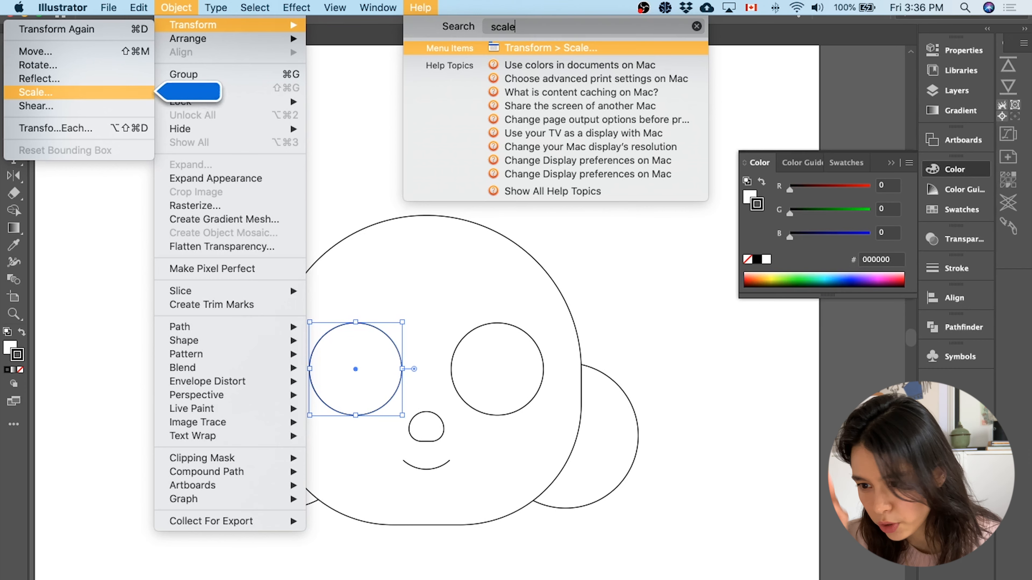
click(953, 33)
click(420, 7)
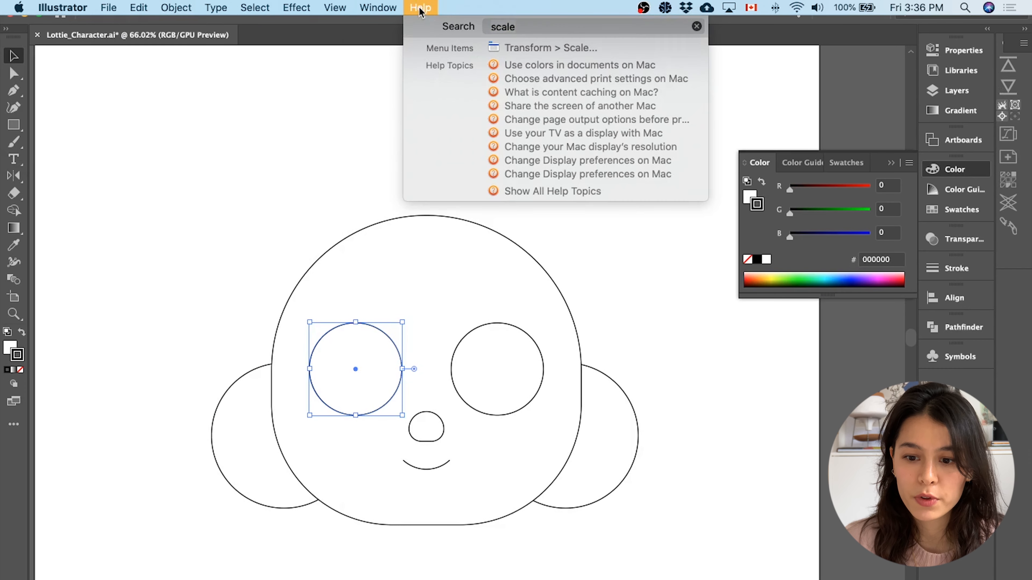
click(540, 49)
click(663, 393)
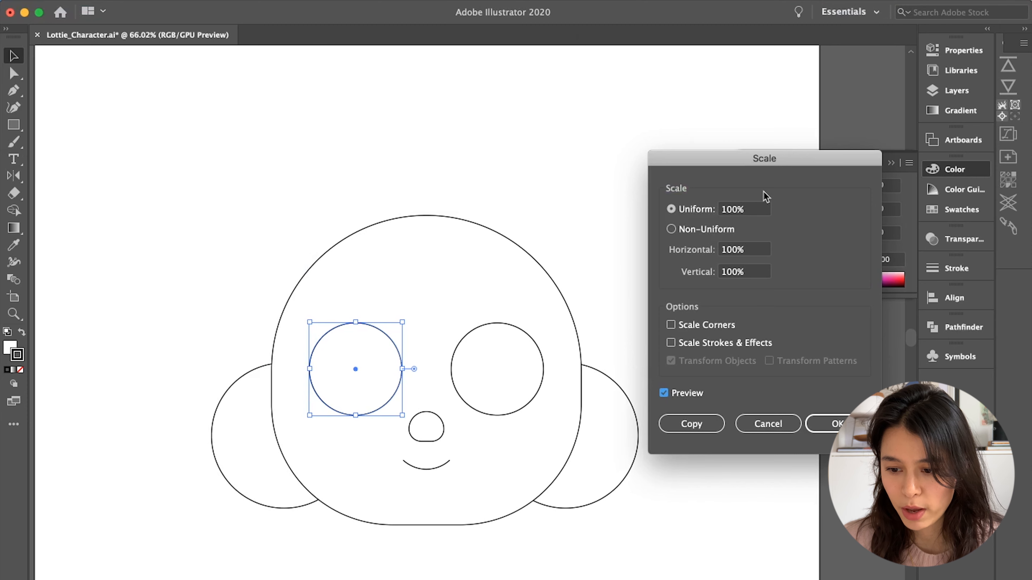
click(757, 214)
text(80)
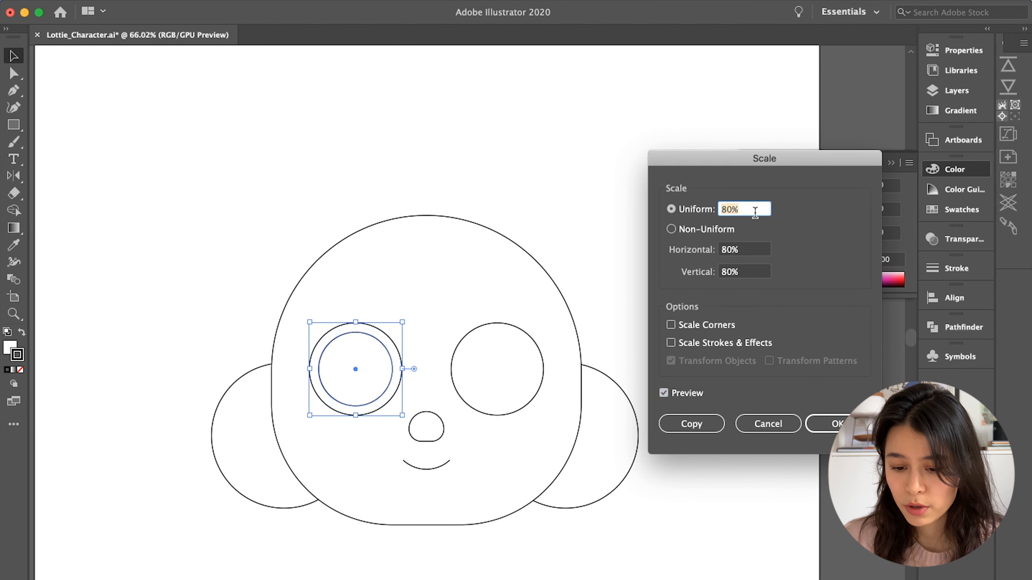
text(70)
key(Tab)
text(80)
key(Tab)
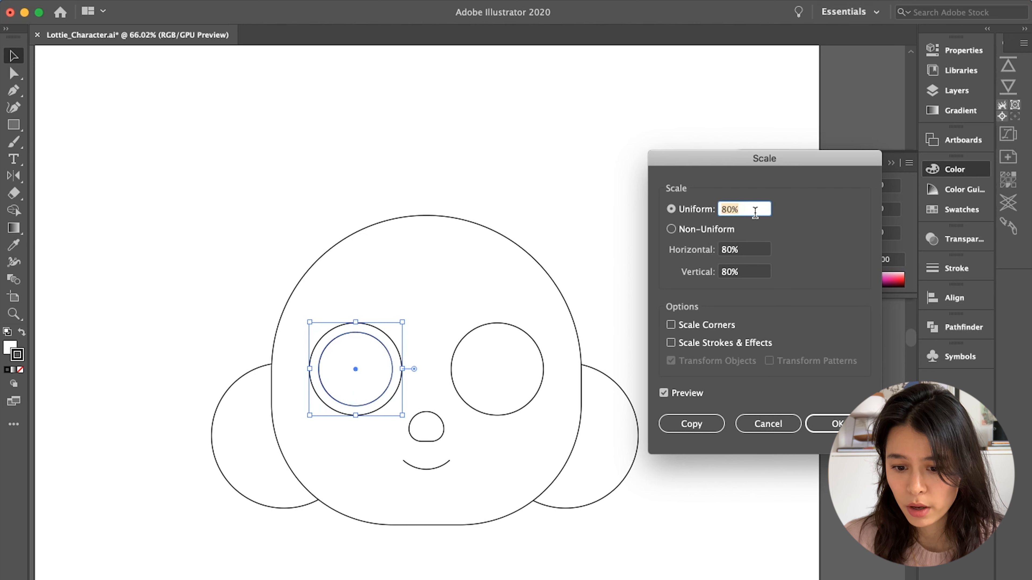
key(alt+Return)
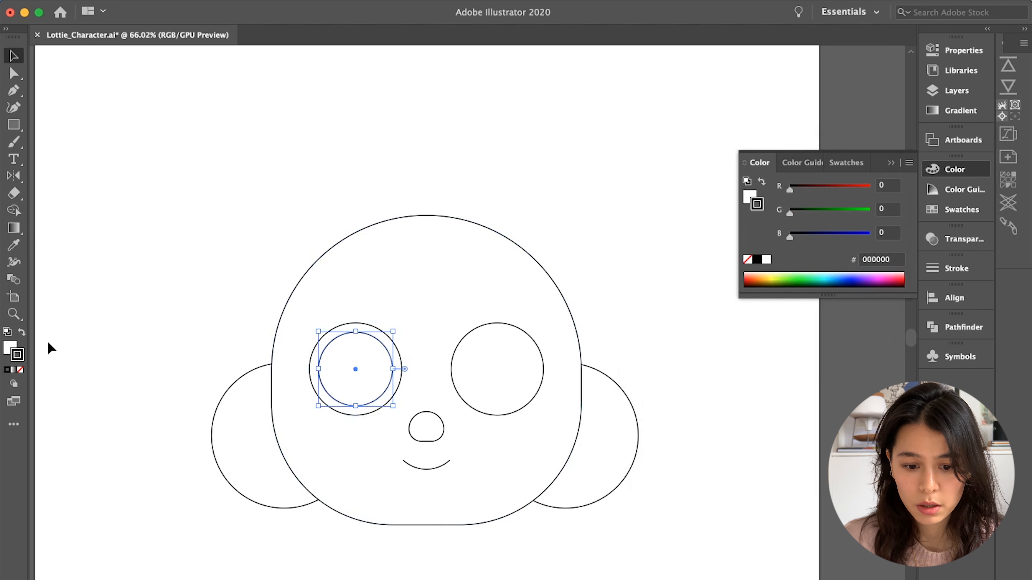
- Fill the left eye's inner circle black and remove its stroke
click(21, 333)
click(21, 371)
click(171, 332)
- Create a copy of the left eye's black circle scaled uniformly to 50%
click(337, 359)
mouse_move(370, 3)
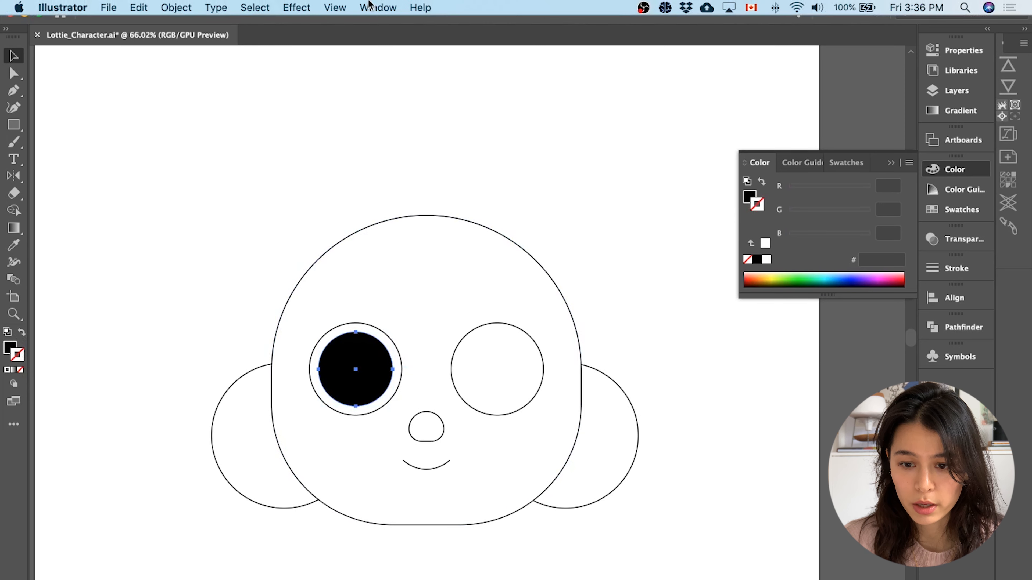
click(418, 8)
text(scale)
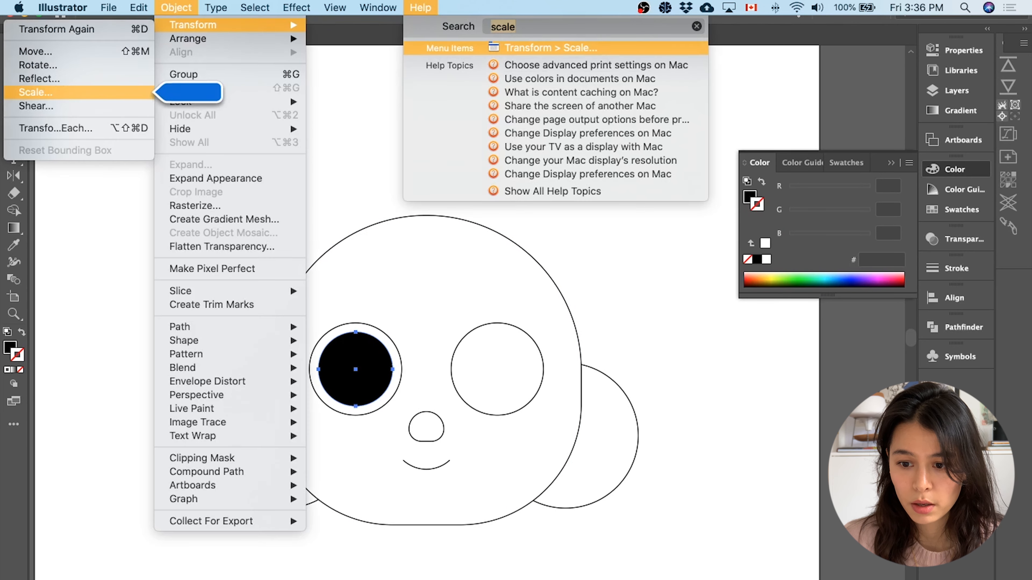
key(Return)
text(50)
key(Return)
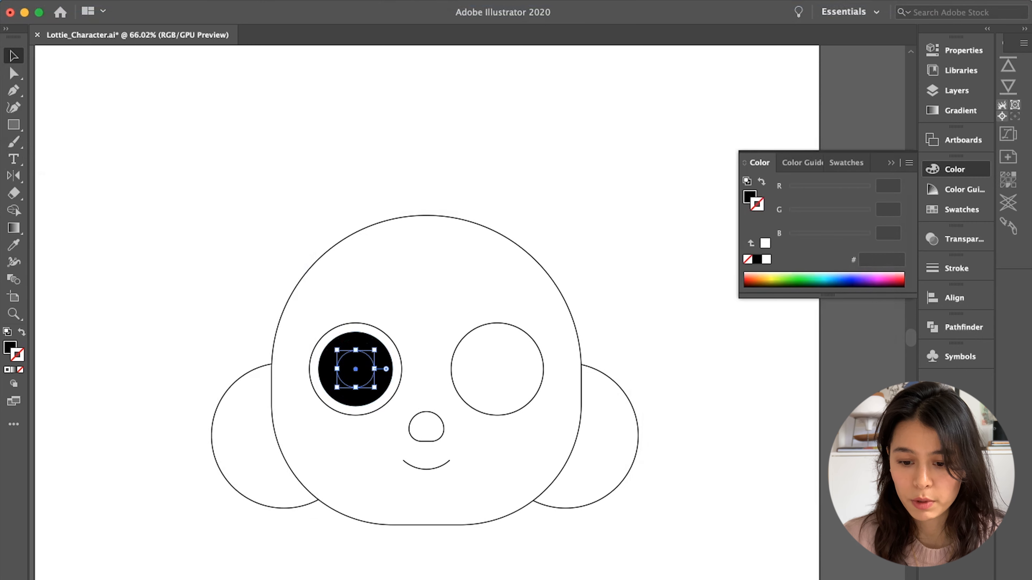
- Fill the small centre circle white by sampling the artboard with the Eyedropper
key(i)
click(650, 280)
key(v)
click(650, 279)
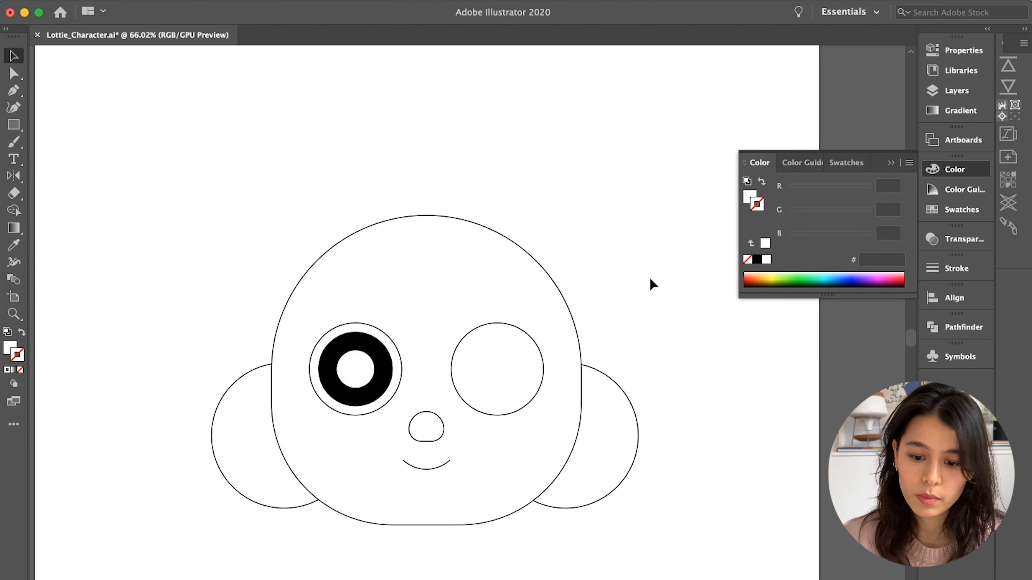
- Copy the left eye's black and white circles into the right eye and shift both white circles slightly toward the nose
click(352, 369)
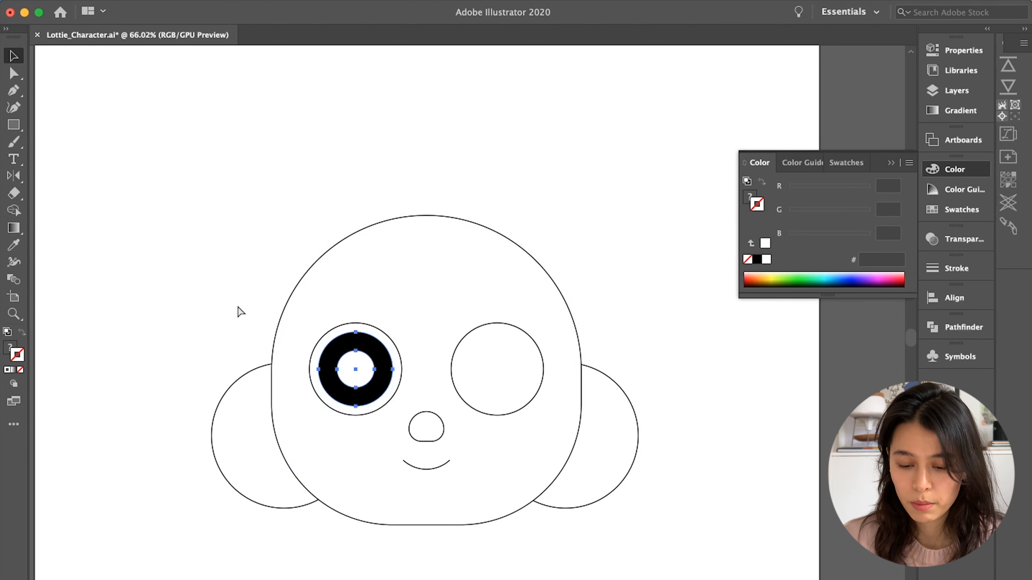
drag(353, 369, 494, 376)
click(356, 379)
drag(357, 379, 363, 380)
click(512, 365)
key(shift+Left)
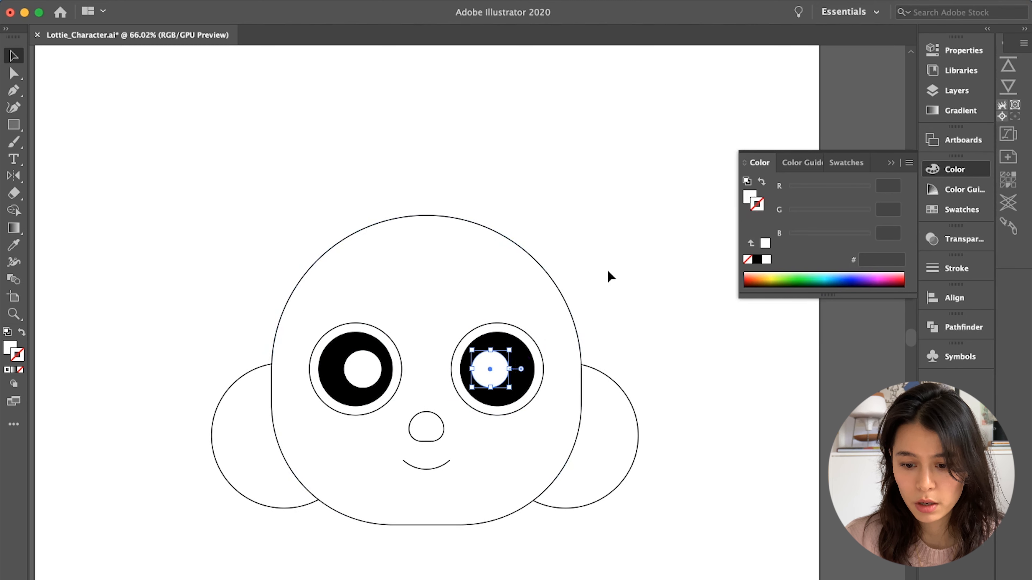
click(609, 277)
key(super+0)
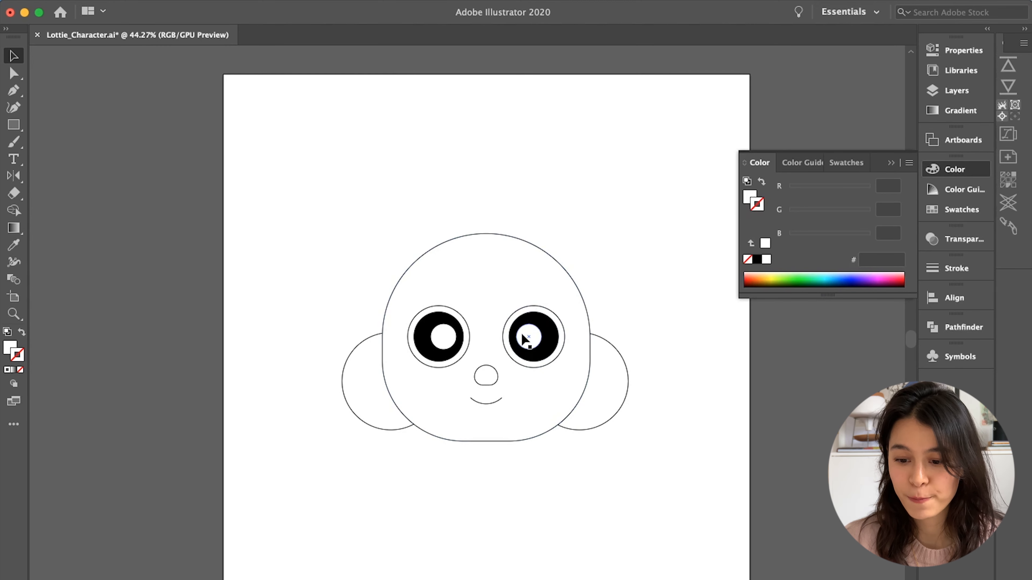
- Replace the right eye's white circle with a copy of the left one, mirroring its offset toward the nose
scroll(521, 333, up, 3)
click(423, 337)
shift+click(539, 339)
scroll(475, 328, up, 6)
click(575, 345)
key(Delete)
click(377, 345)
drag(346, 344, 562, 346)
key(super+z)
drag(389, 344, 581, 343)
click(684, 162)
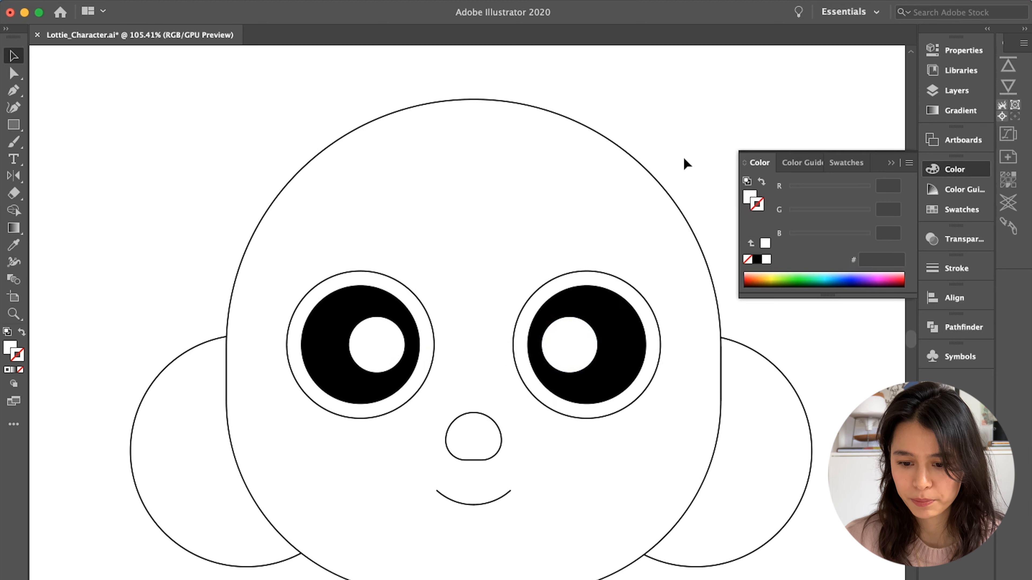
- Turn the nose upside down so its flat edge faces up
scroll(684, 162, down, 3)
scroll(684, 162, up, 2)
click(532, 358)
click(419, 504)
scroll(419, 506, up, 1)
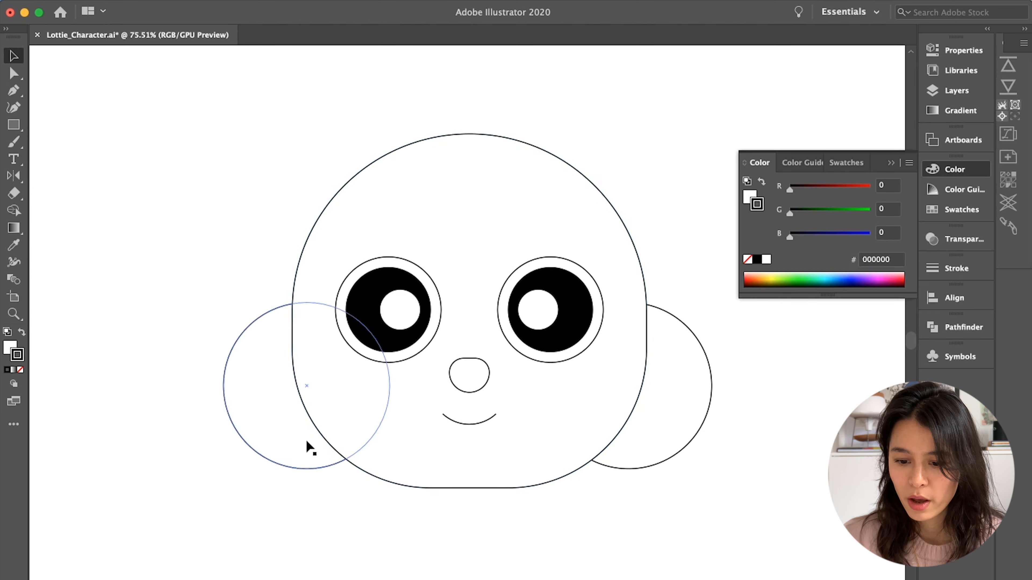
scroll(346, 461, down, 1)
scroll(346, 462, down, 5)
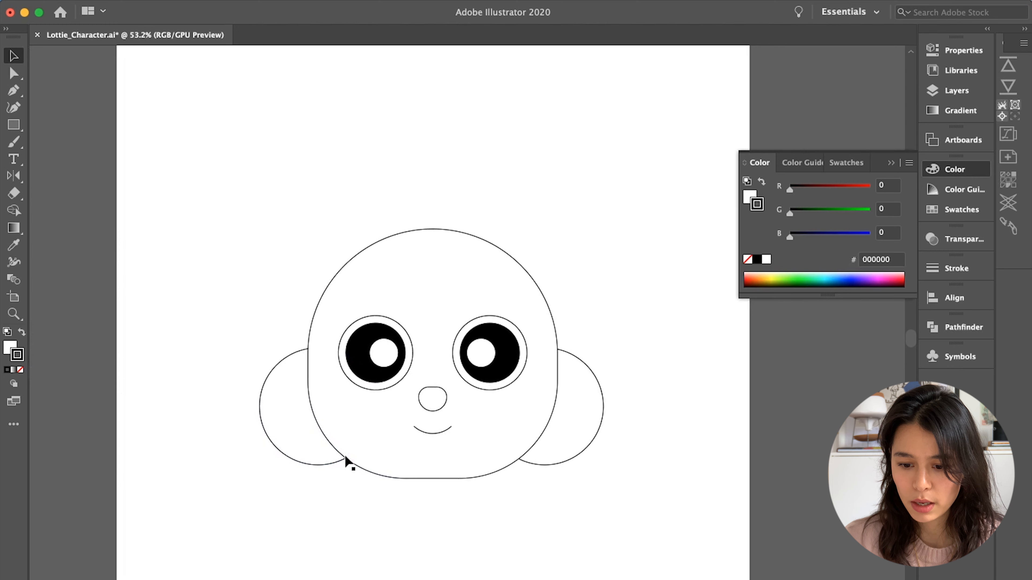
- Enlarge both complete eyes together proportionally, keeping the pair centred horizontally on the face
click(510, 365)
shift+click(532, 280)
shift+click(434, 315)
click(536, 192)
drag(367, 187, 491, 360)
click(414, 179)
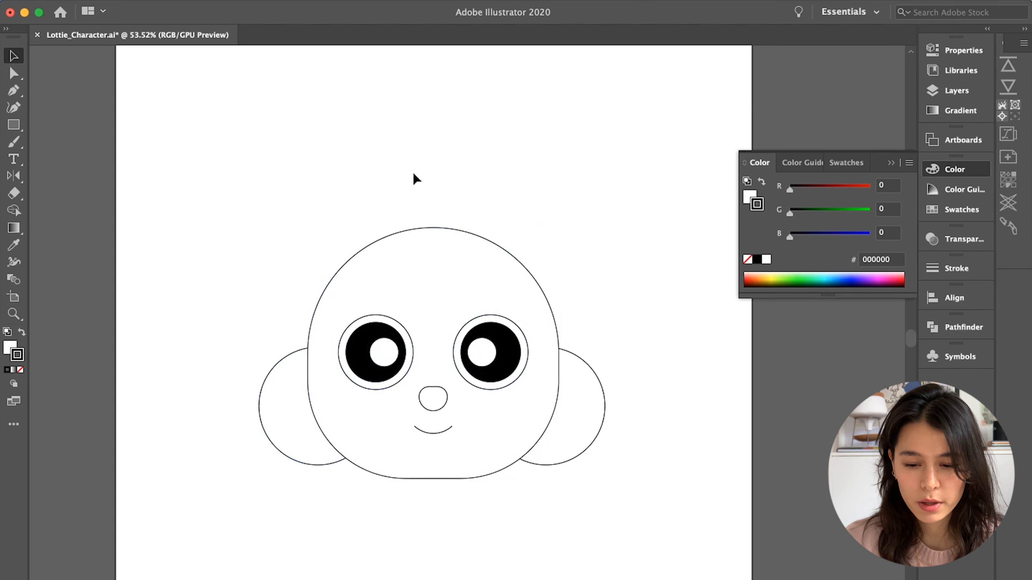
click(377, 362)
drag(433, 314, 433, 303)
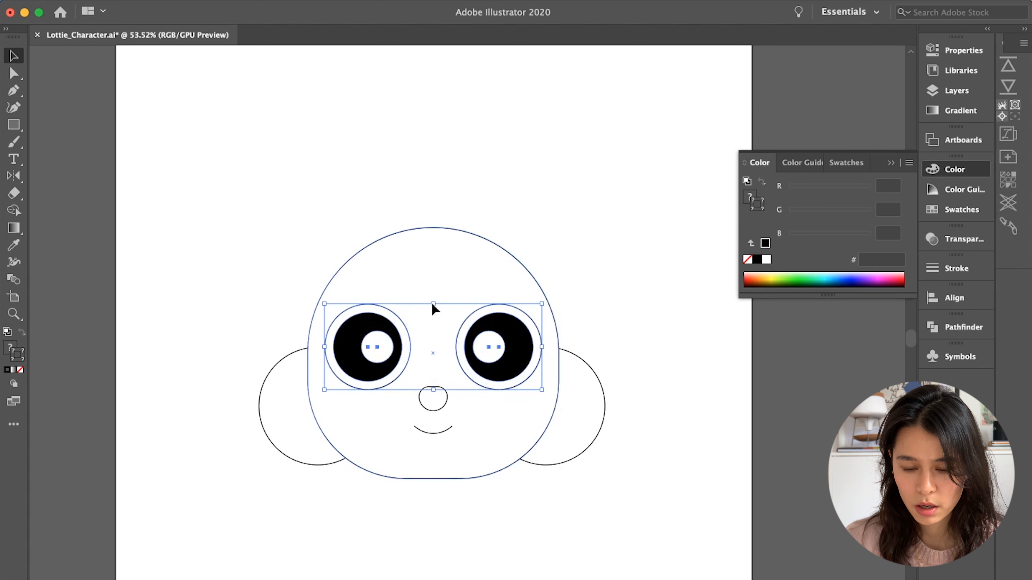
click(561, 244)
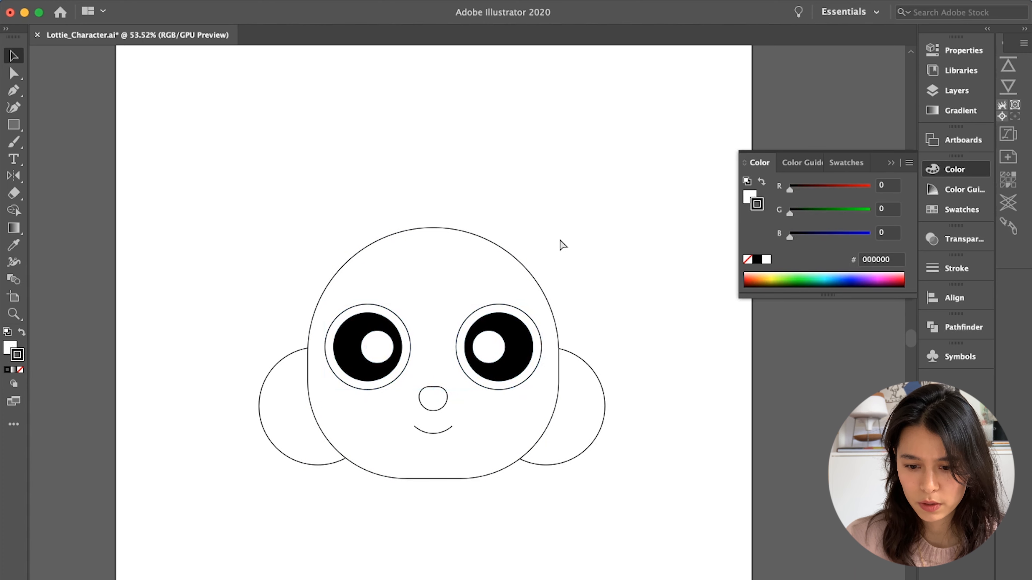
- Save the character document
scroll(561, 243, up, 1)
key(super+s)
drag(164, 390, 287, 473)
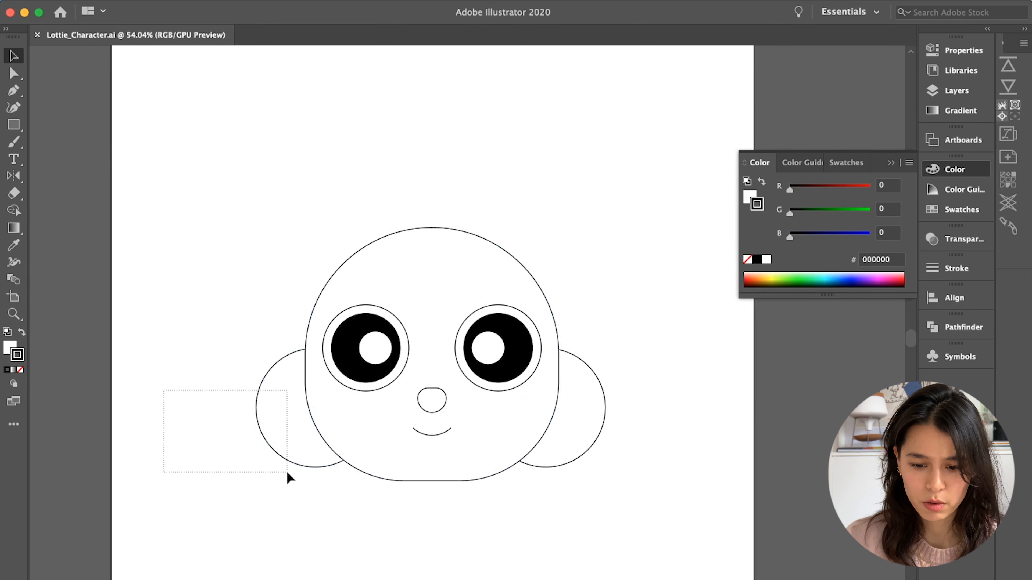
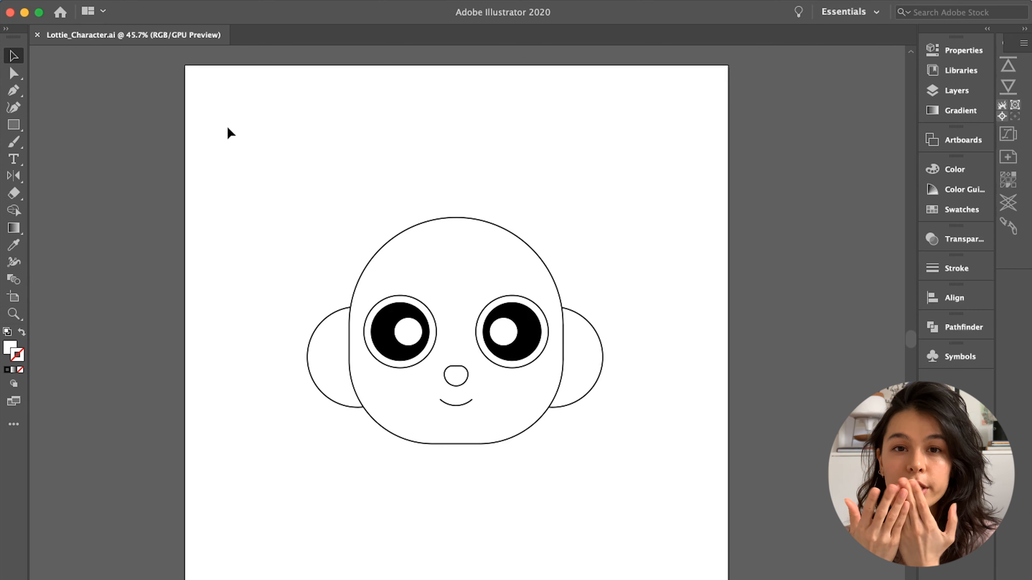
- Draw a straight horizontal line with the Pen tool across the face, just above the nose, extending beyond both ears
key(p)
click(293, 361)
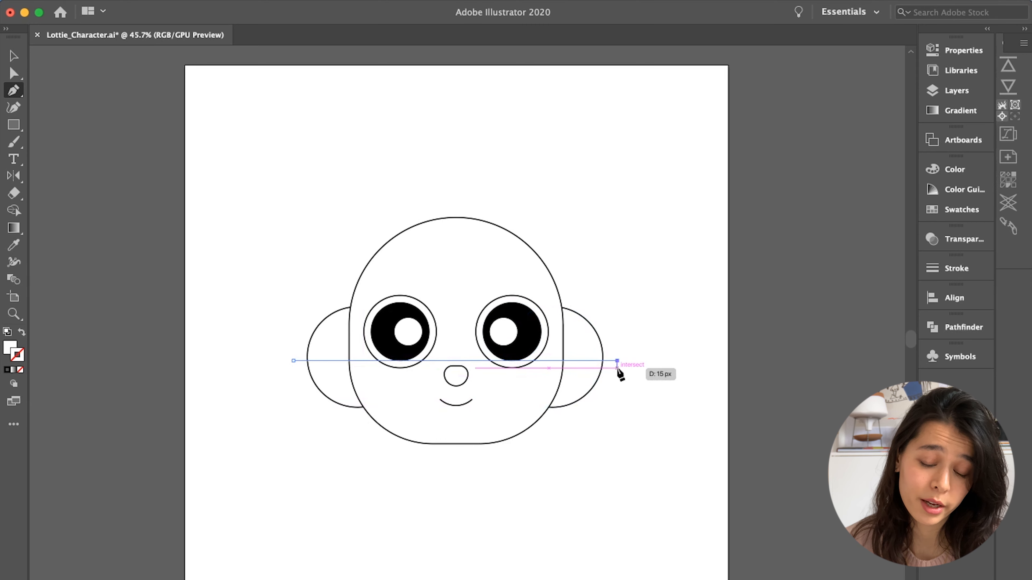
click(617, 365)
key(v)
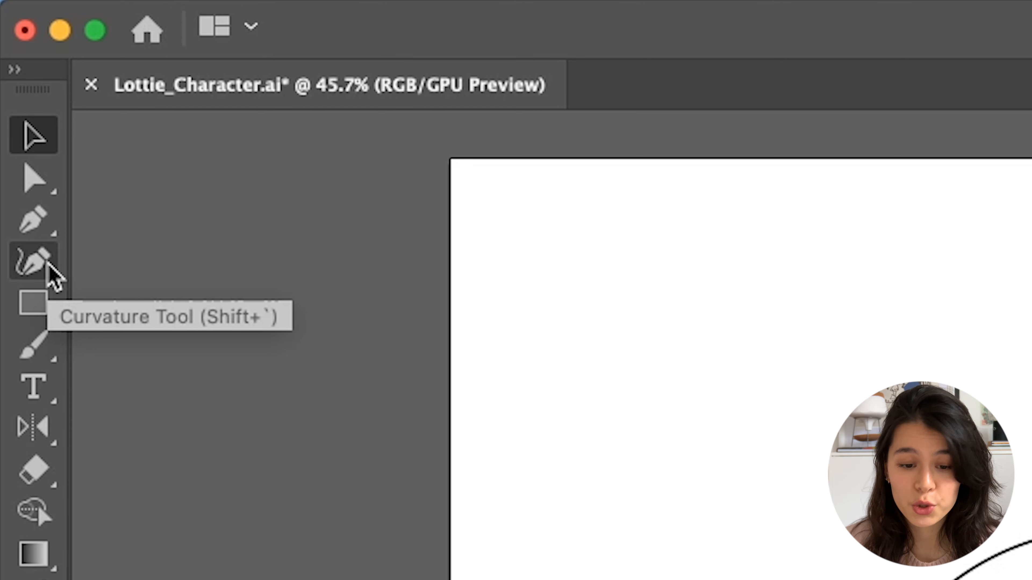
- Bend the line upward at its midpoint with the Curvature tool into a symmetrical arc peaking at the tops of the eyes
click(48, 266)
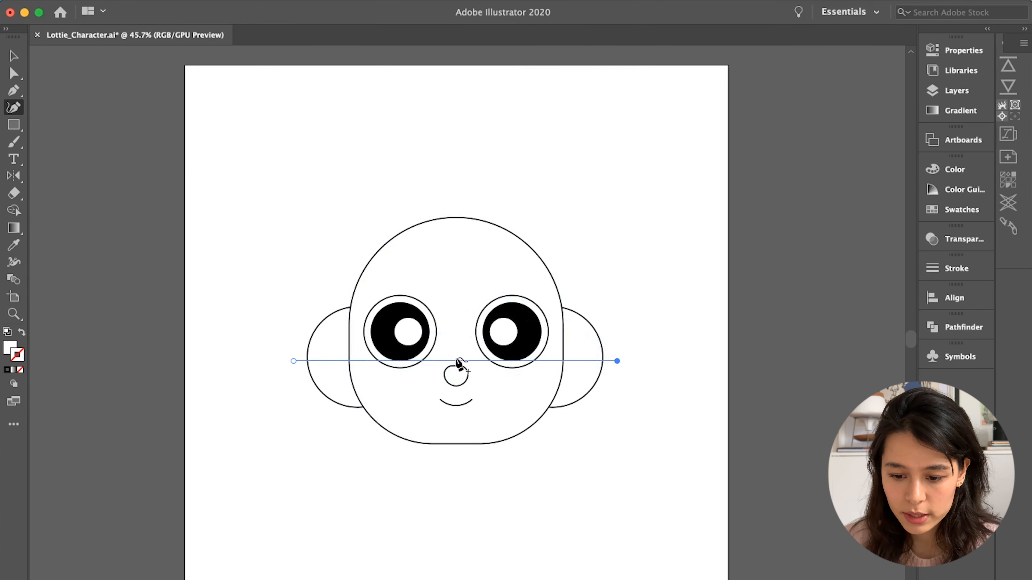
drag(456, 361, 461, 293)
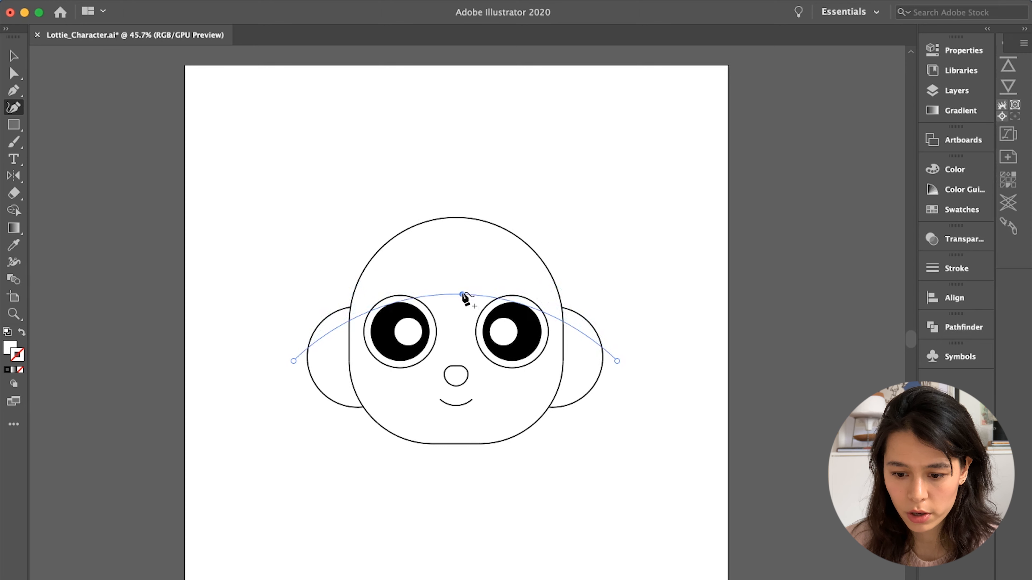
drag(462, 294, 456, 293)
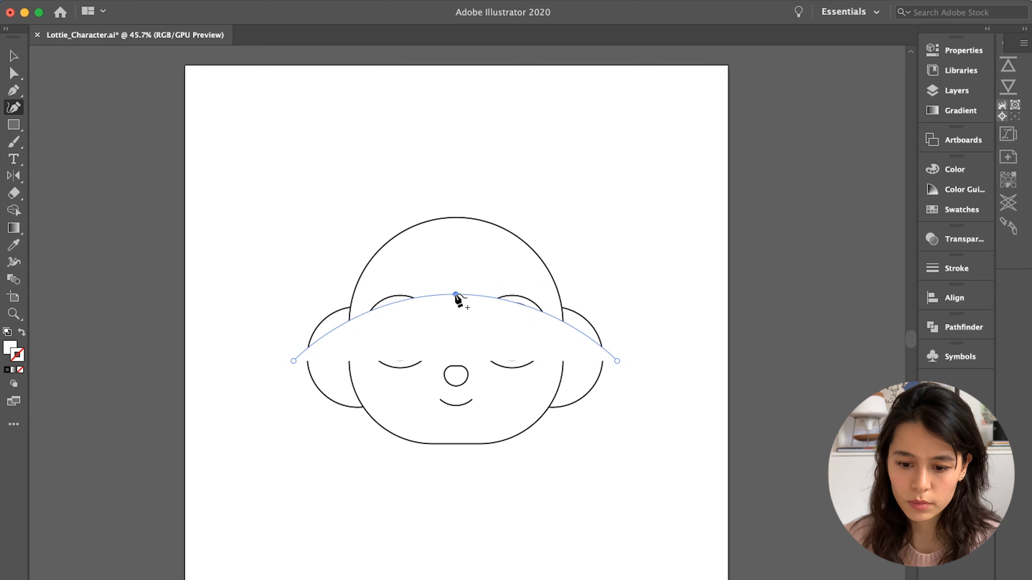
- Give the arc the head's black outline by sampling it with the Eyedropper and remove the arc's fill
key(i)
click(366, 266)
click(9, 347)
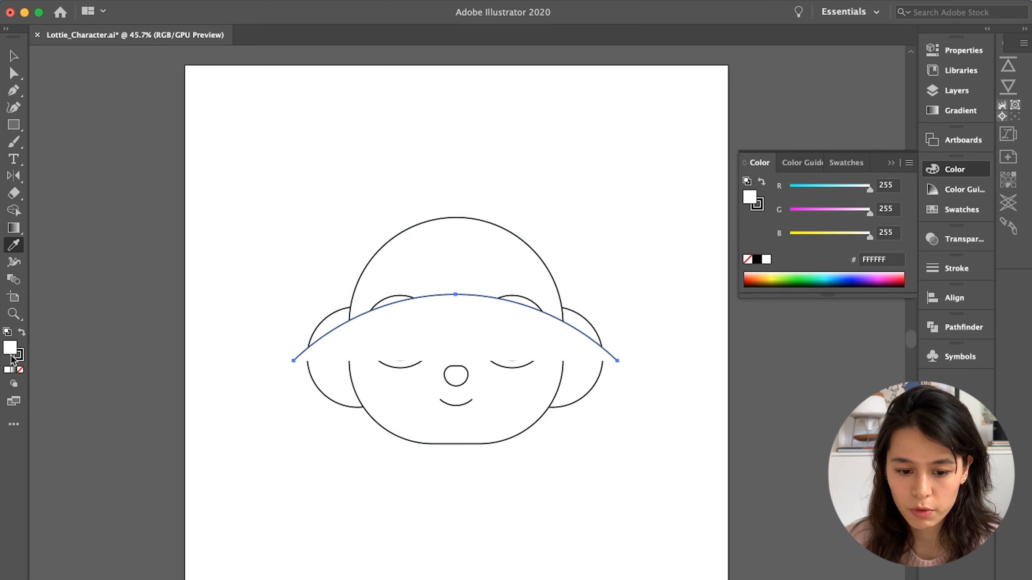
click(21, 371)
key(v)
click(488, 196)
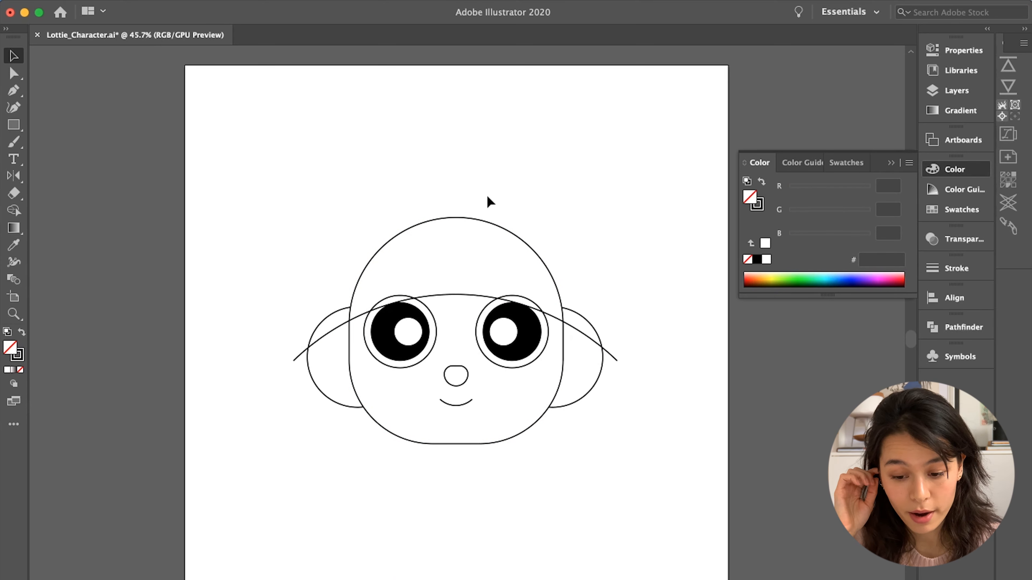
click(461, 295)
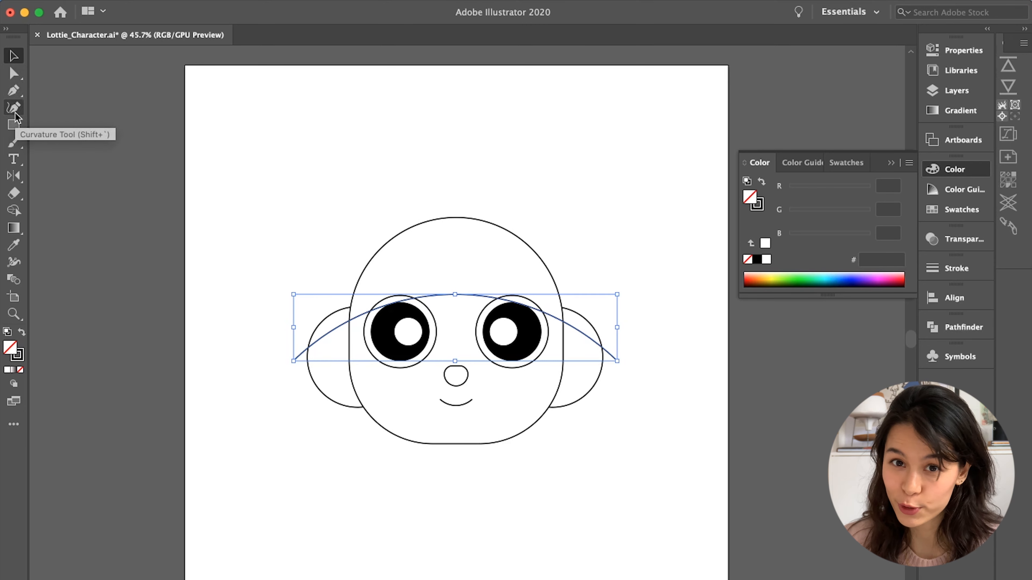
click(319, 193)
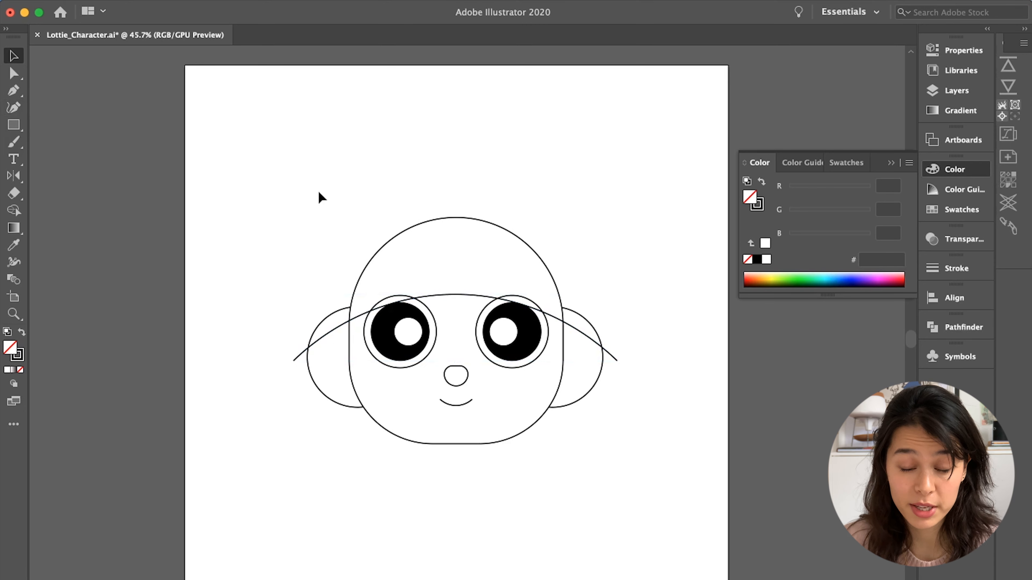
click(456, 217)
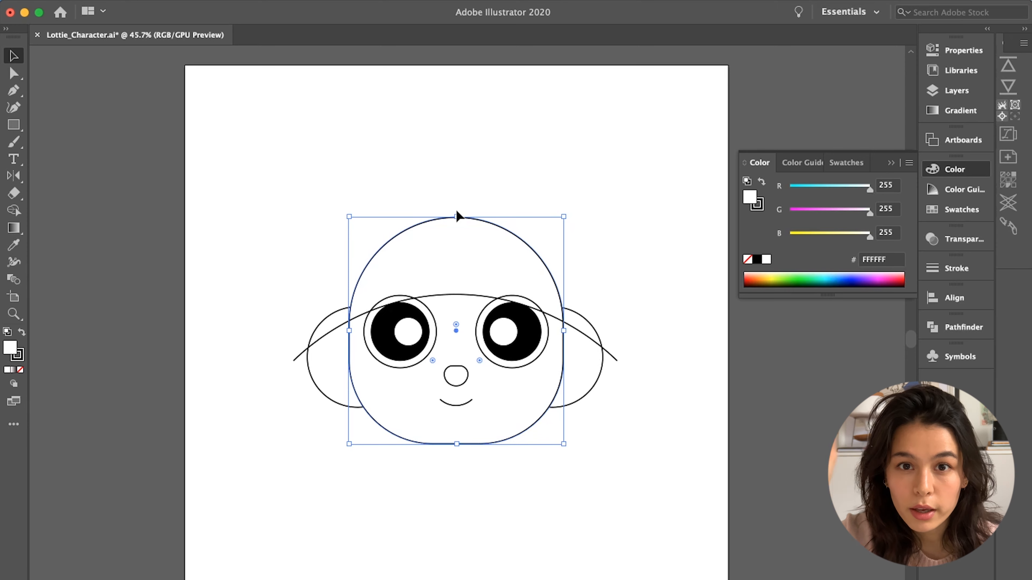
click(461, 207)
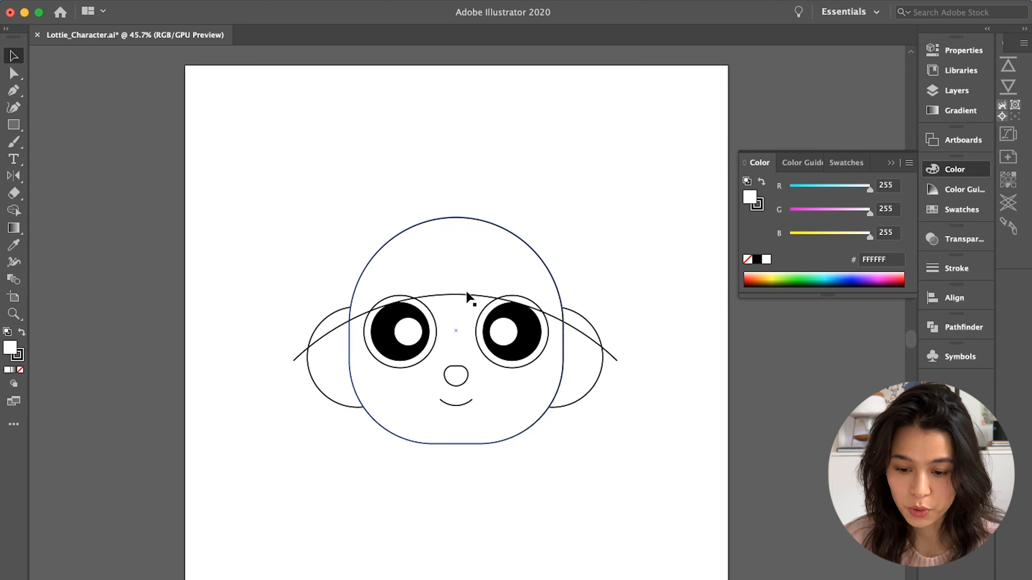
- Extend the arc with the Pen tool into a closed box reaching above the head, and swap its fill and stroke to make it solid black
click(467, 296)
key(p)
drag(617, 360, 618, 179)
drag(295, 178, 287, 357)
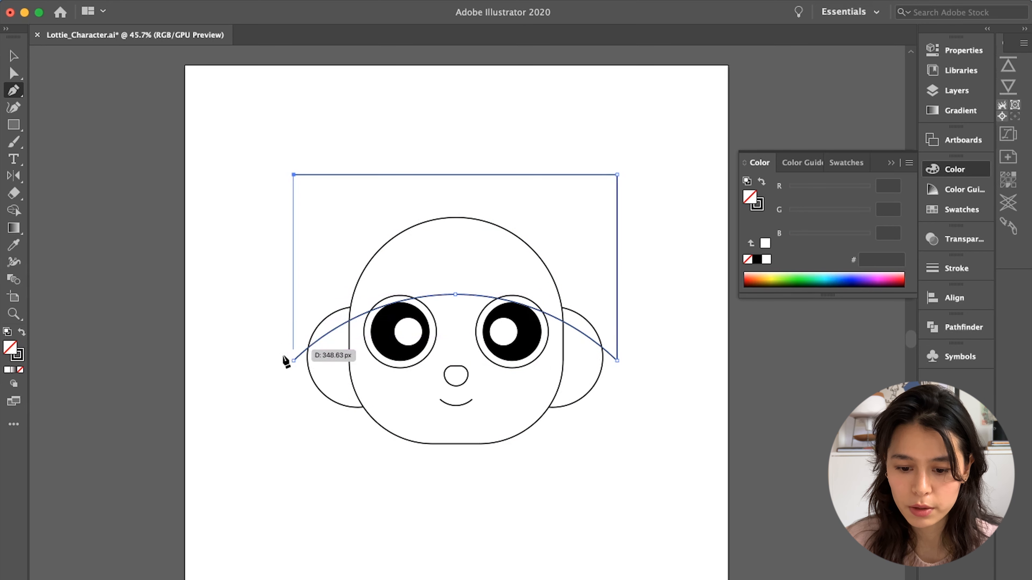
click(294, 361)
key(v)
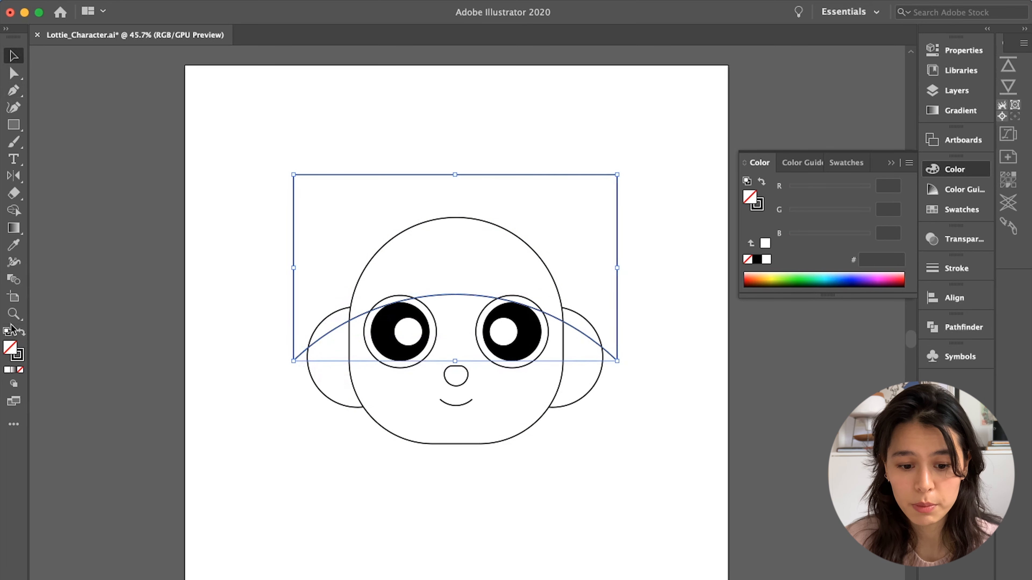
click(22, 332)
click(246, 307)
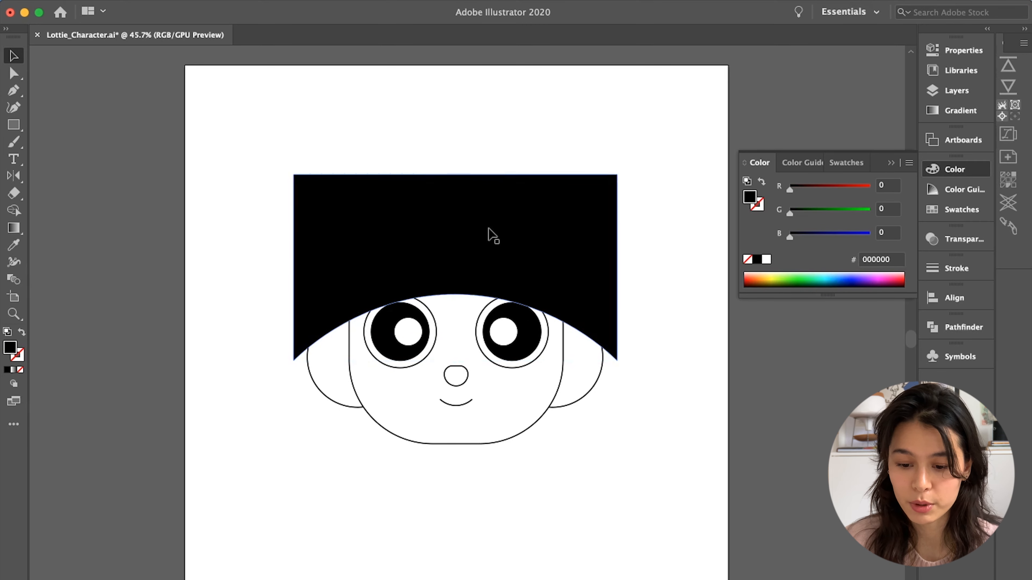
- Paste a copy of the head in place on top and select it together with the black hair shape
click(391, 414)
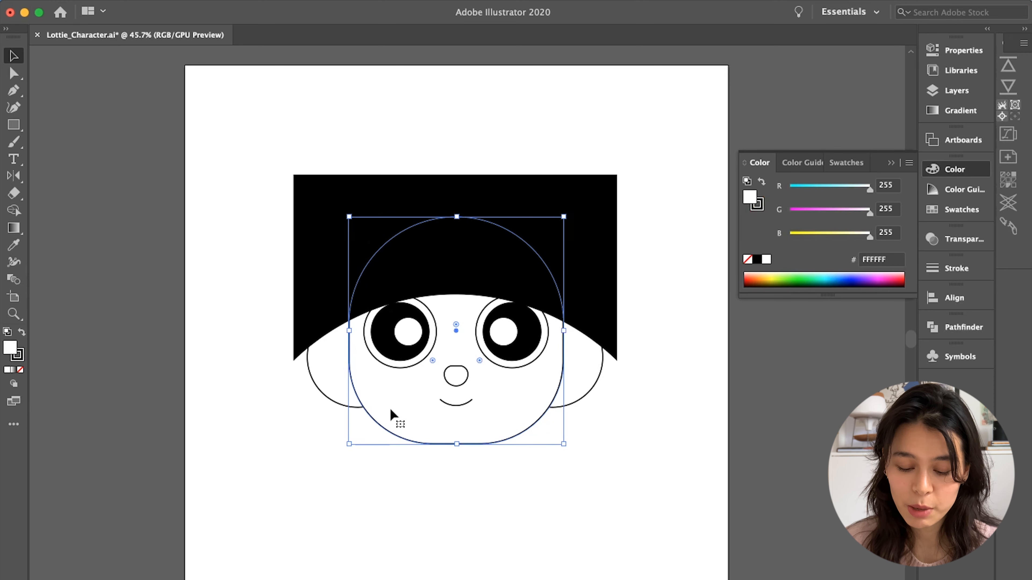
key(a)
key(super+shift+v)
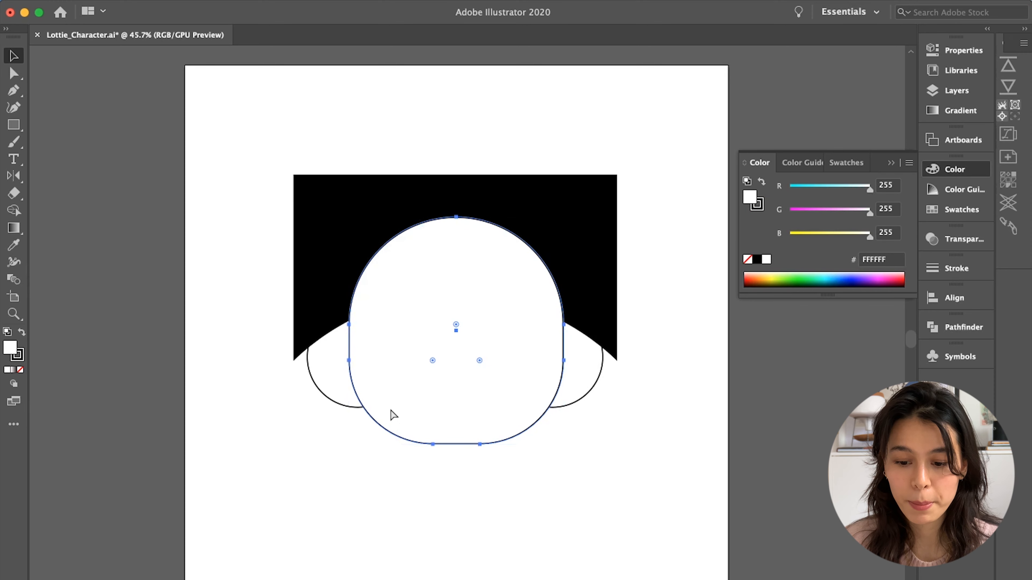
key(v)
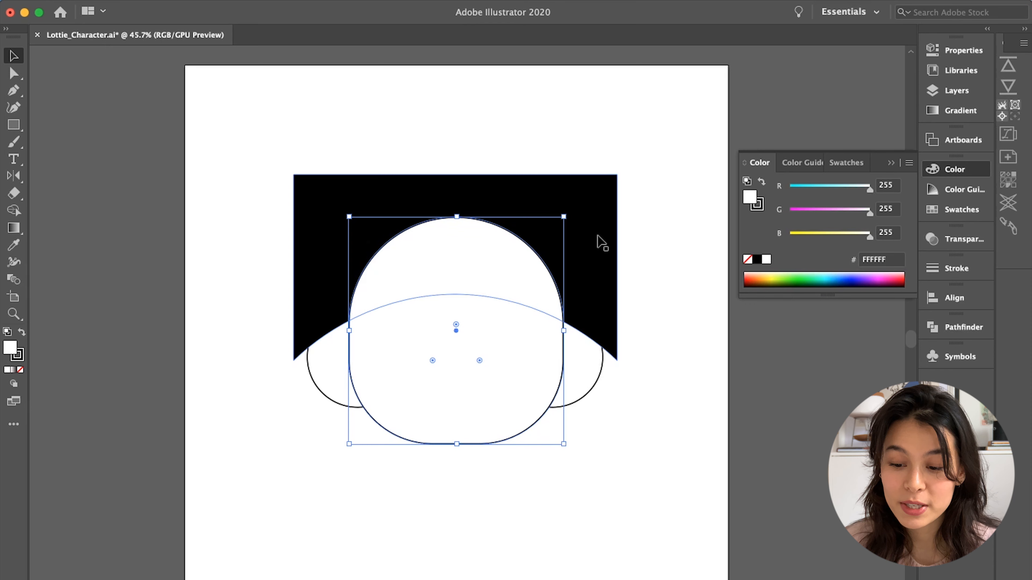
shift+click(611, 191)
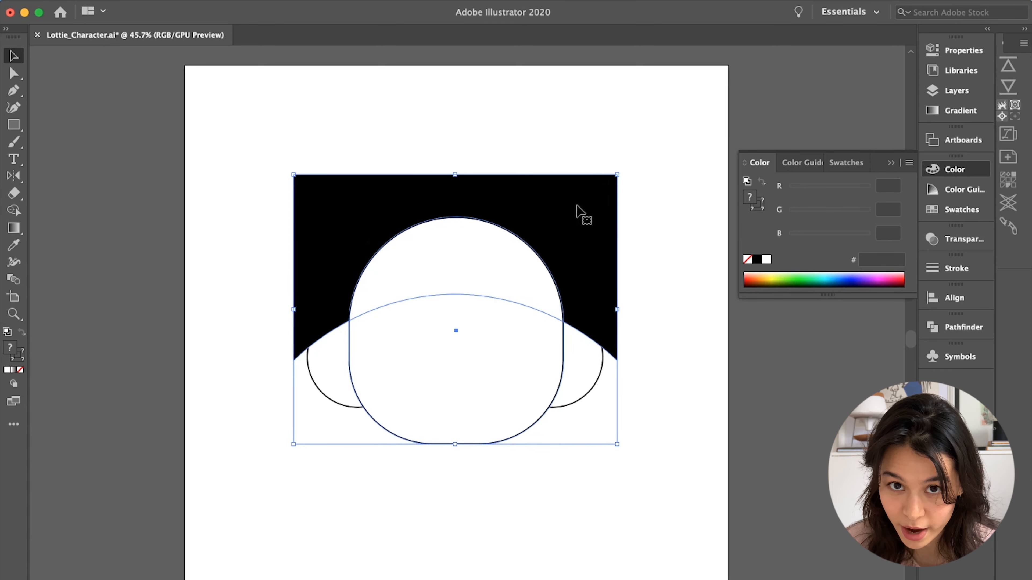
- Try merging the hair and head copy into one shape with the Shape Builder, coloured teal (R 92, G 255, B 191), and undo it
key(shift+m)
mouse_move(584, 214)
mouse_down()
mouse_move(525, 253)
mouse_move(527, 264)
mouse_move(560, 226)
mouse_move(534, 247)
mouse_move(502, 326)
mouse_up()
key(v)
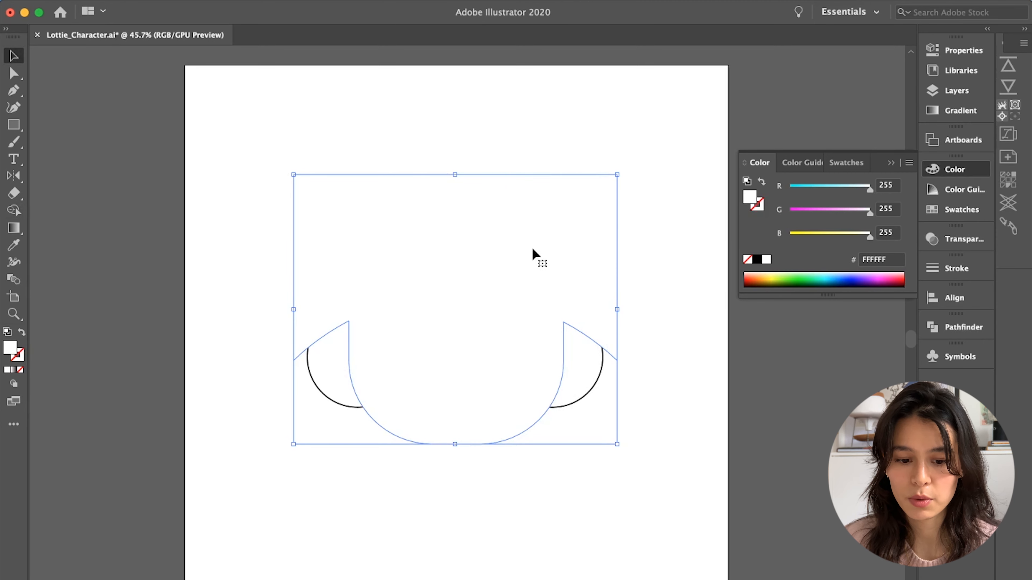
click(813, 275)
click(668, 277)
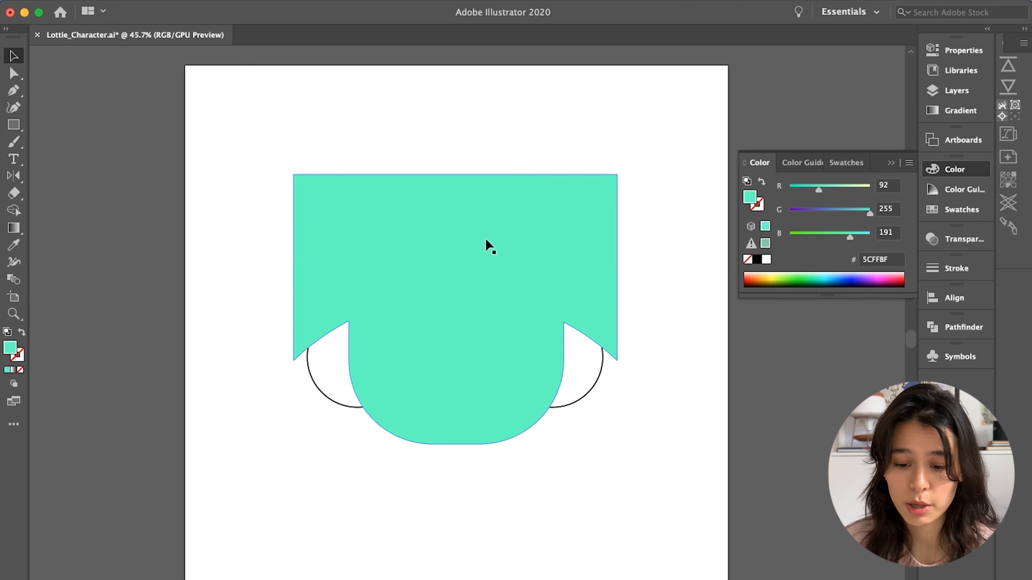
key(super+z)
key(super+z)
- Cut away the hair outside the head and the lower part of the head copy with the Shape Builder, keeping the cap-shaped piece
key(shift+m)
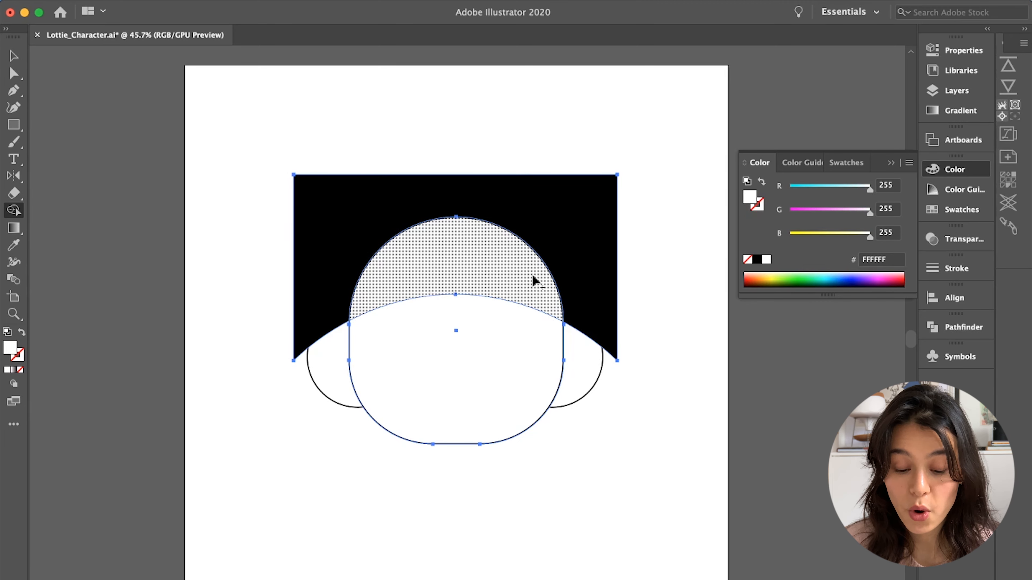
key(alt)
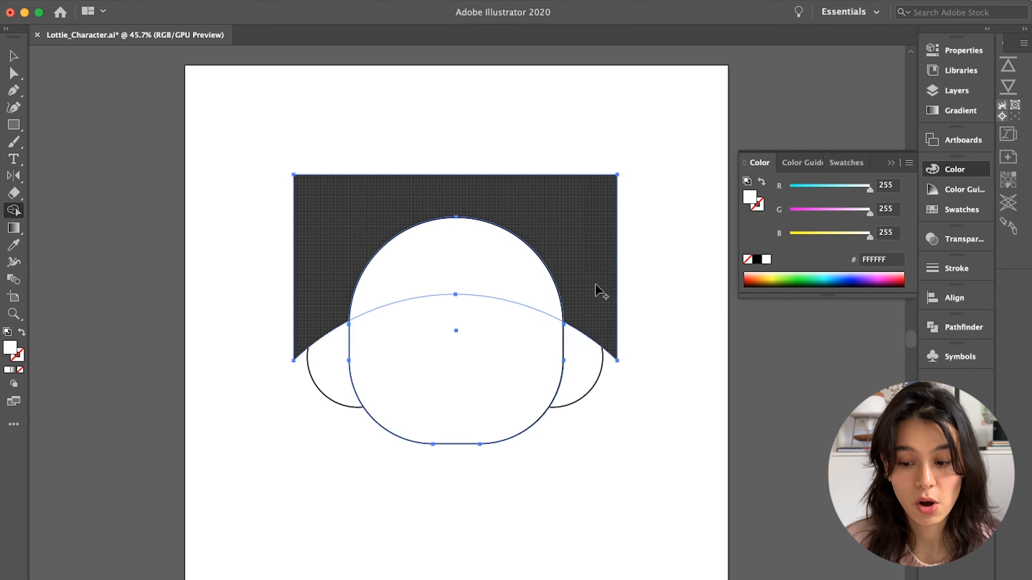
drag(595, 284, 597, 303)
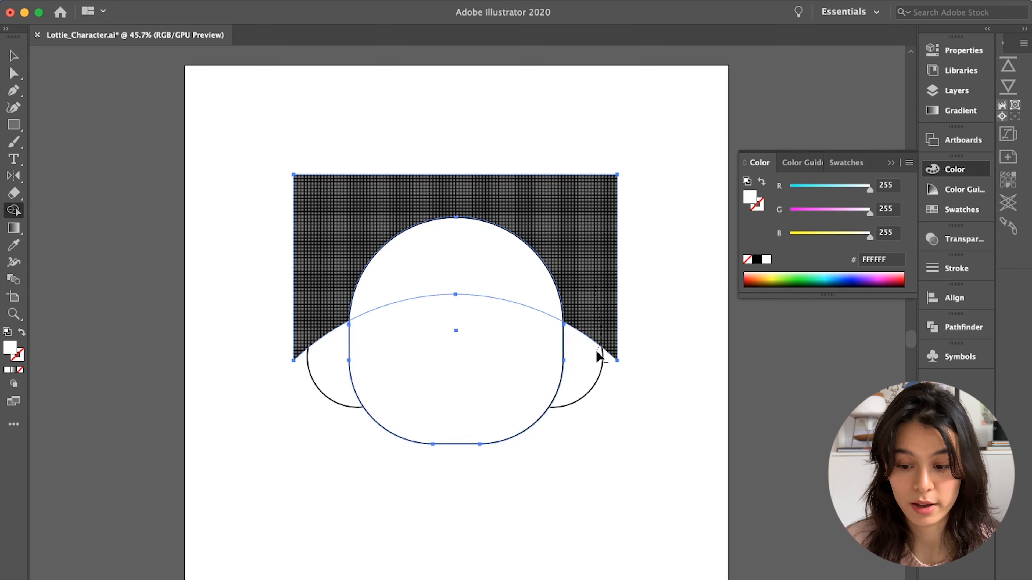
drag(573, 361, 553, 357)
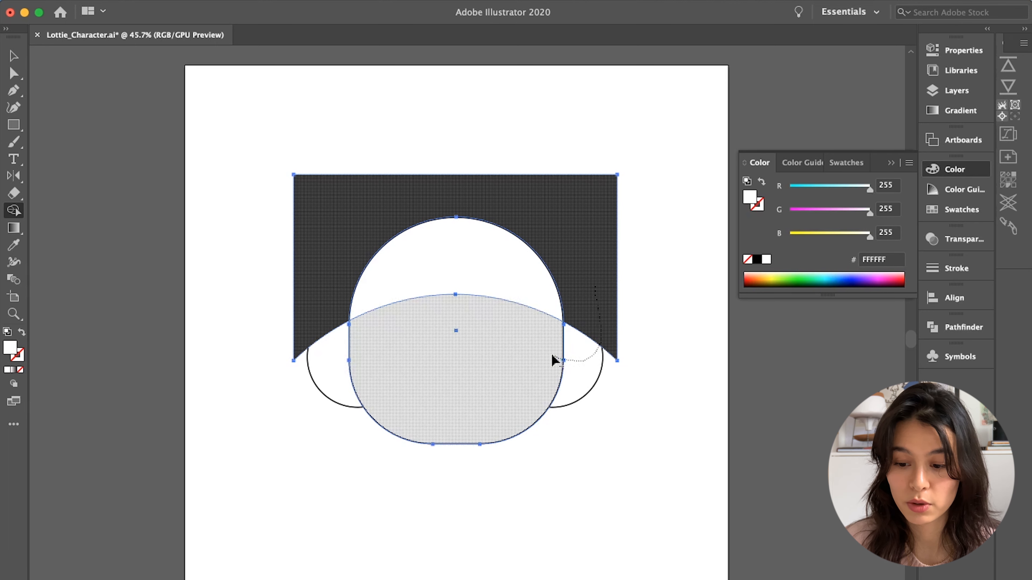
mouse_move(604, 301)
mouse_down()
mouse_move(612, 273)
mouse_move(602, 231)
mouse_move(567, 167)
mouse_move(411, 159)
mouse_move(346, 207)
mouse_move(508, 174)
mouse_move(631, 230)
mouse_move(623, 316)
mouse_move(449, 356)
mouse_move(429, 367)
mouse_move(428, 390)
mouse_move(444, 397)
mouse_move(453, 377)
mouse_up()
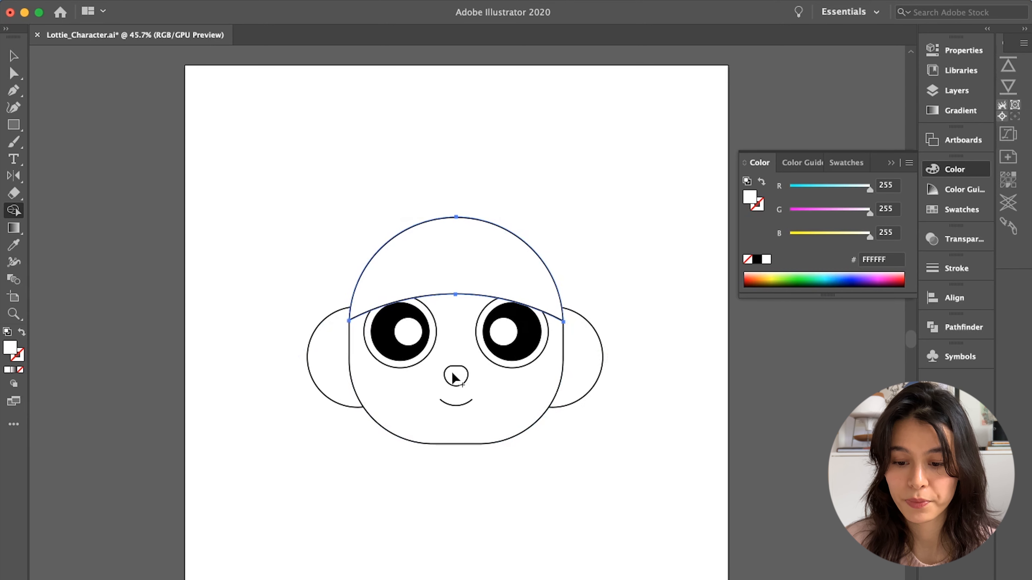
- Fill the remaining cap-shaped hair piece with solid black and check how its edges meet the head outline
key(v)
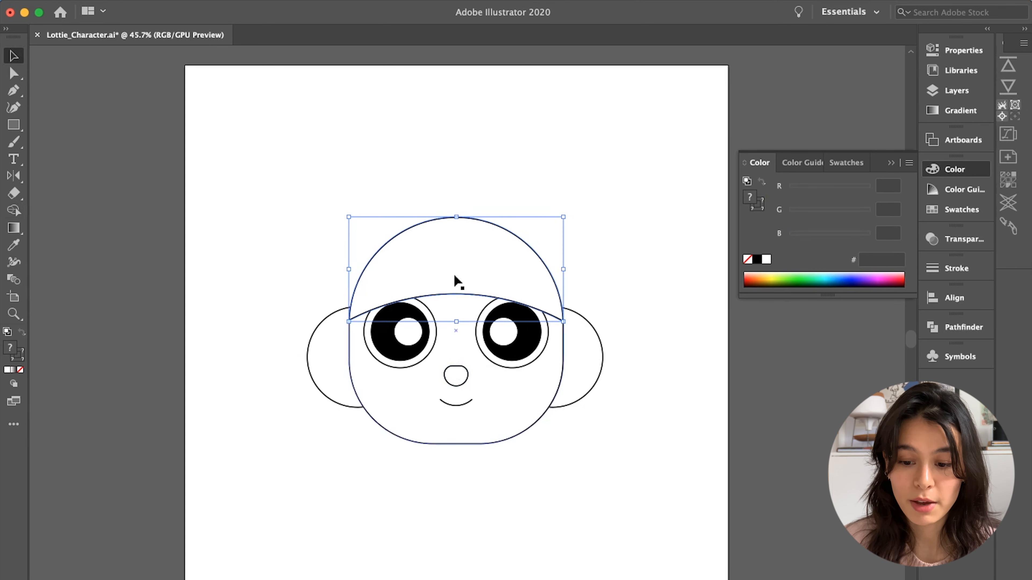
click(759, 218)
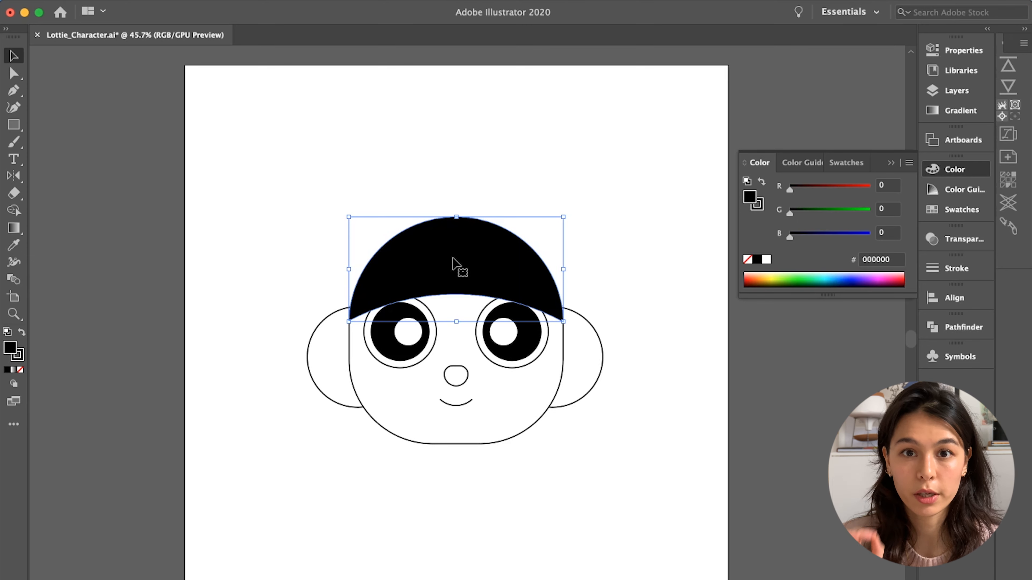
scroll(566, 279, up, 10)
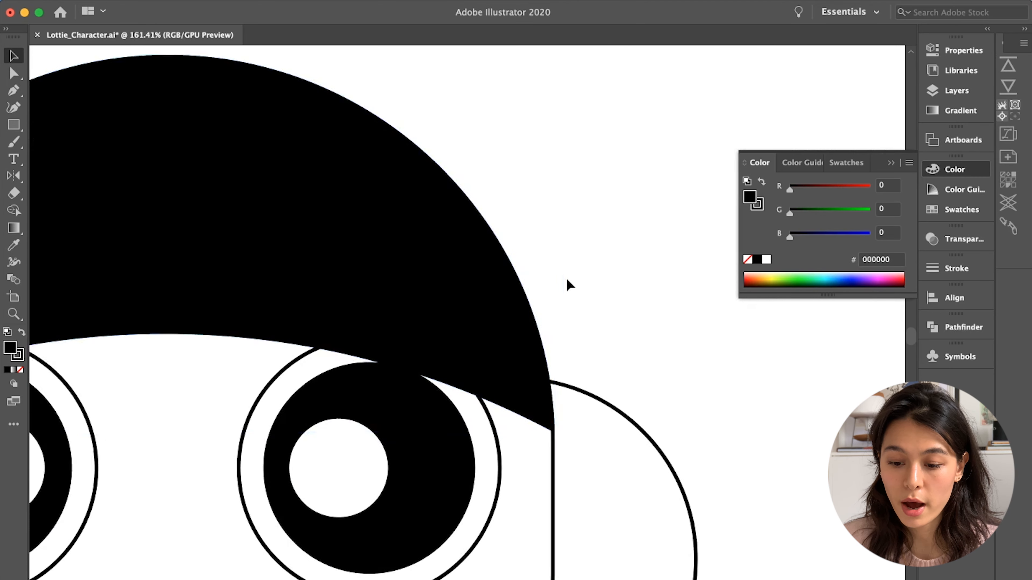
scroll(510, 535, down, 5)
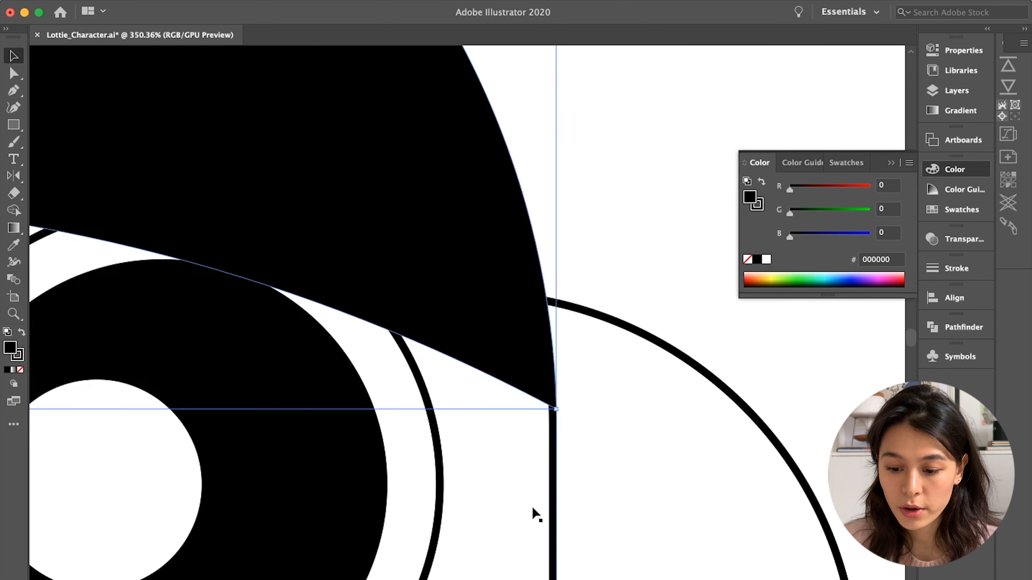
key(super+1)
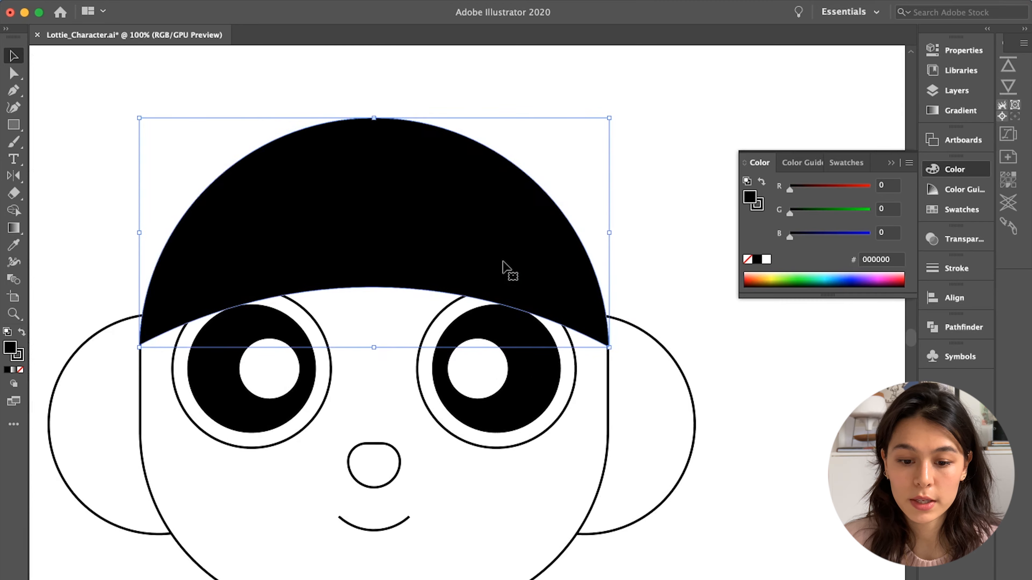
scroll(504, 268, down, 5)
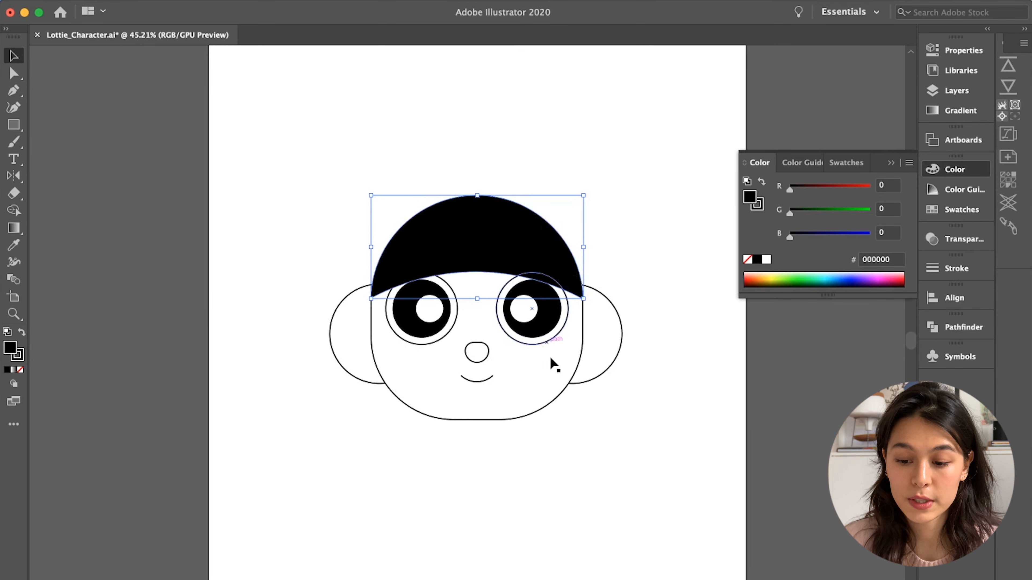
- Draw a small upright black rectangle over the middle of the hair's lower edge
click(557, 368)
click(573, 214)
scroll(573, 214, up, 2)
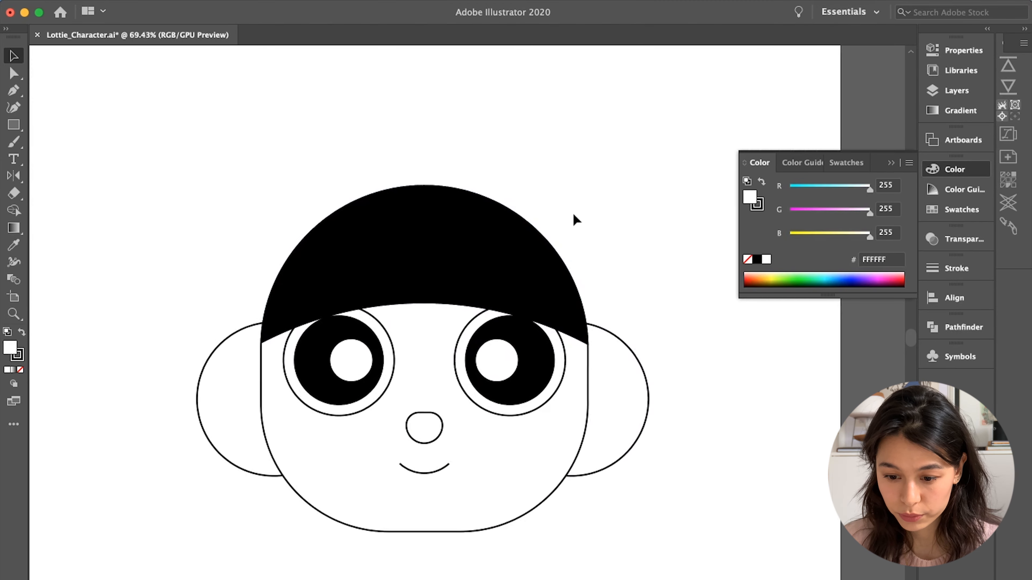
key(shift+x)
click(14, 124)
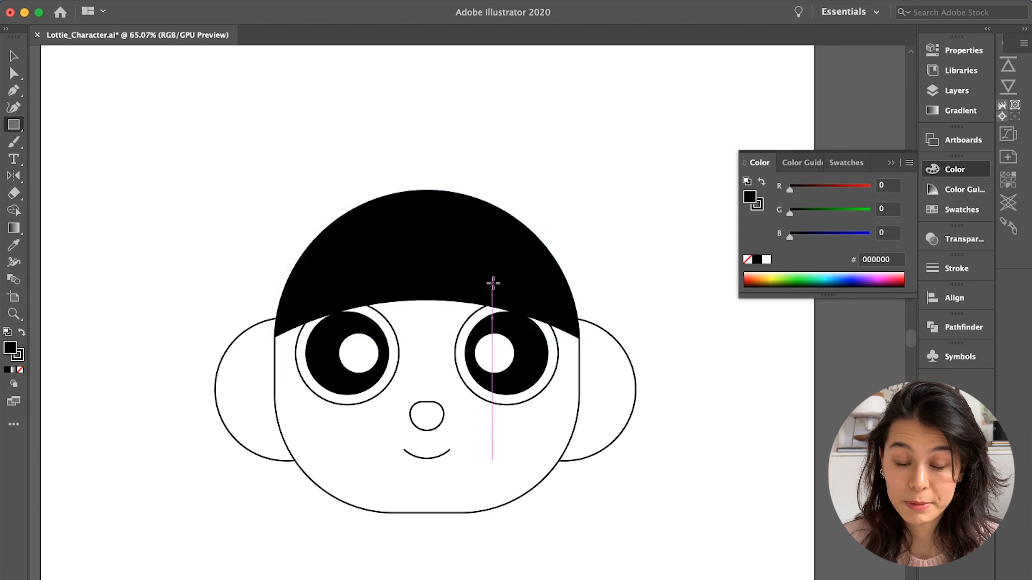
drag(408, 311, 450, 246)
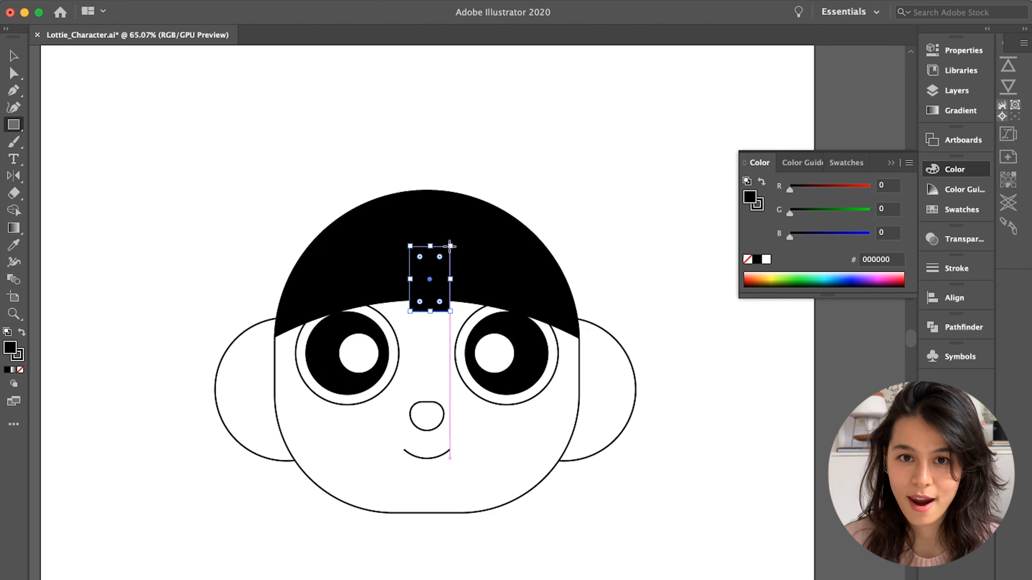
scroll(450, 246, up, 2)
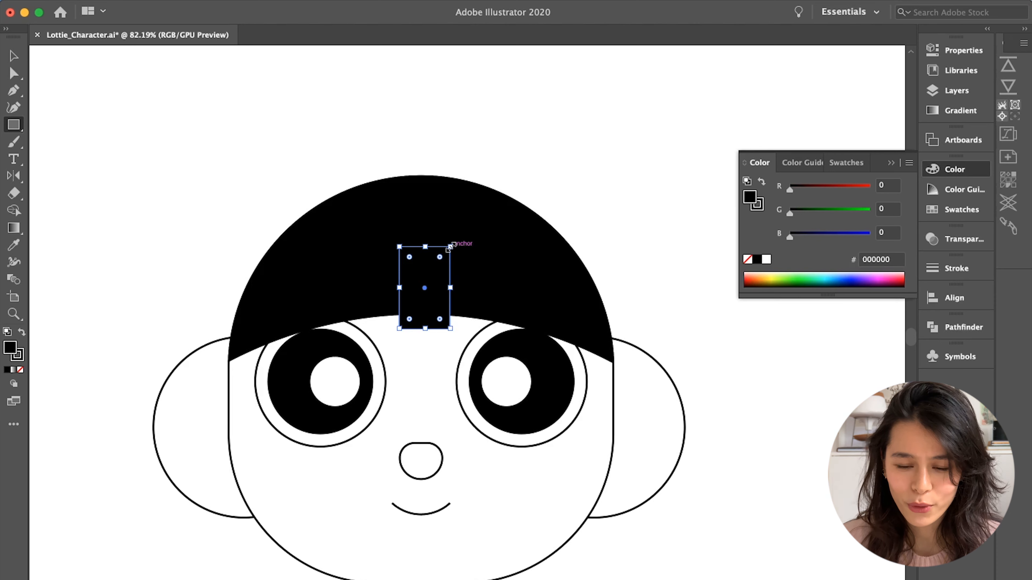
- Move the small black rectangle onto the empty artboard area above and to the right of the head
key(v)
drag(443, 264, 665, 122)
click(550, 145)
scroll(552, 146, up, 2)
scroll(551, 145, right, 3)
click(603, 160)
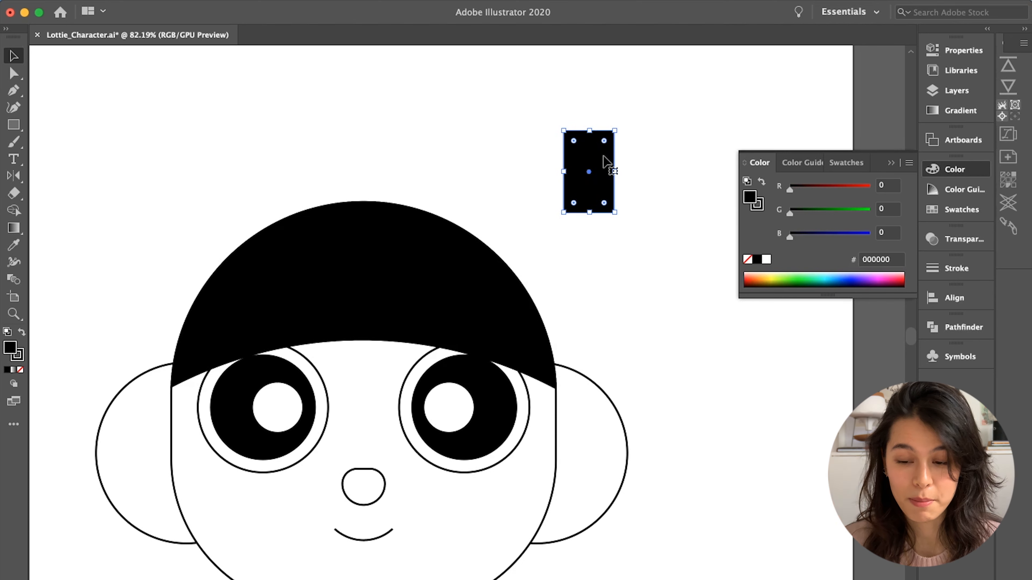
click(613, 110)
click(593, 161)
- Select the small black rectangle with the Direct Selection tool to expose its anchor points
key(a)
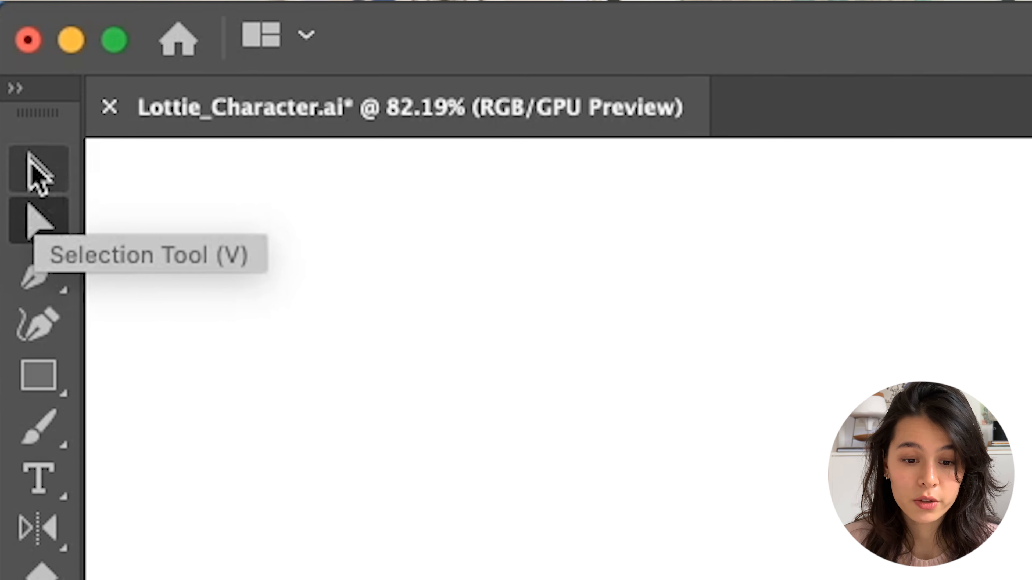
click(29, 160)
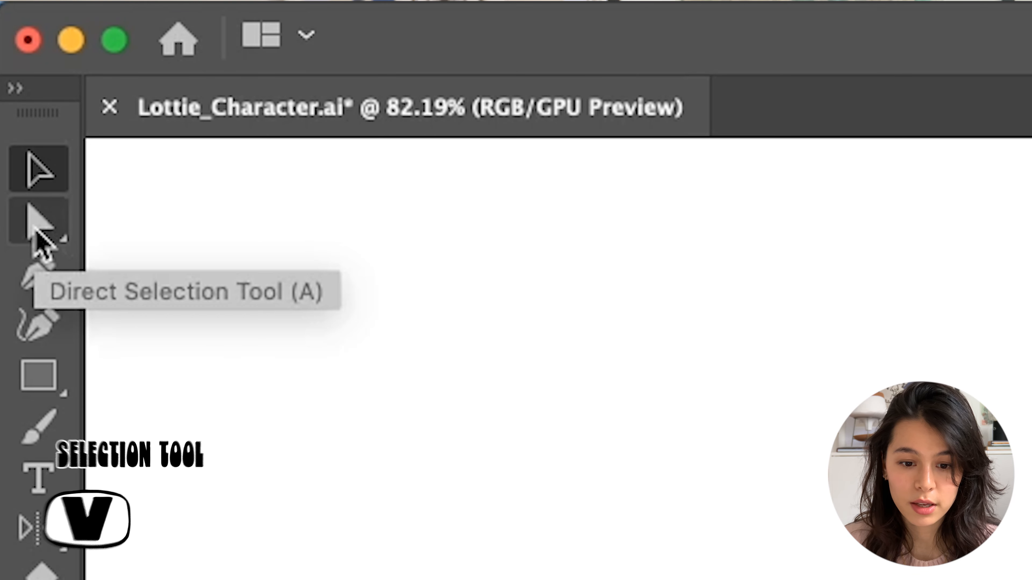
click(36, 230)
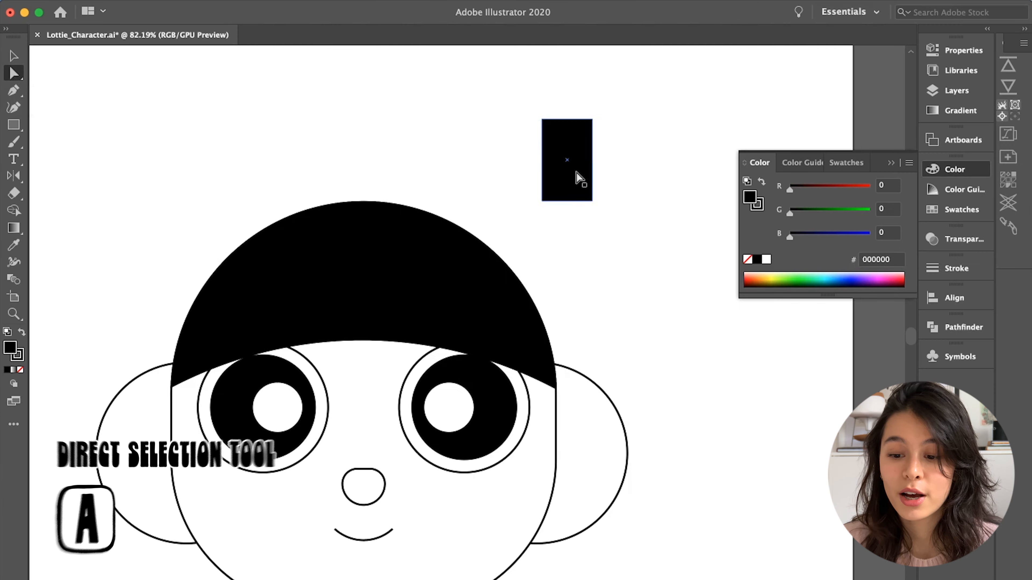
click(576, 172)
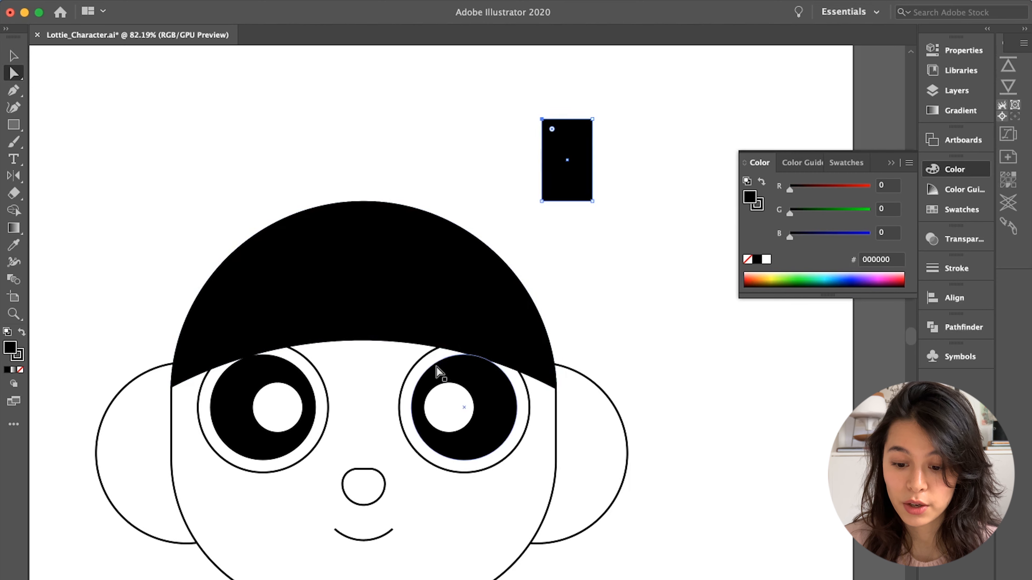
- Select the grouped circles of the right-hand eye with the Selection tool to show how it picks whole groups
key(v)
click(451, 430)
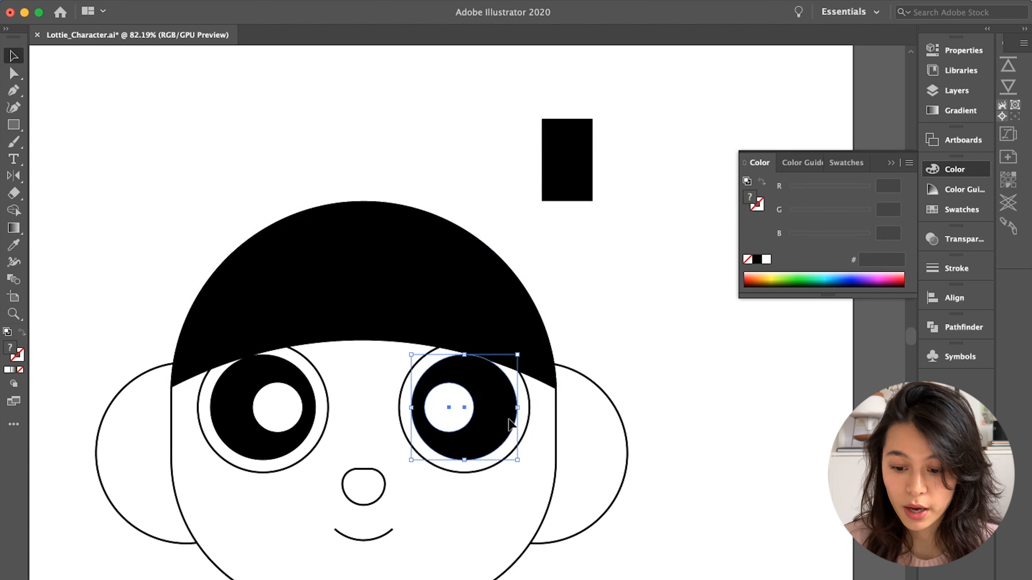
key(super+shift+a)
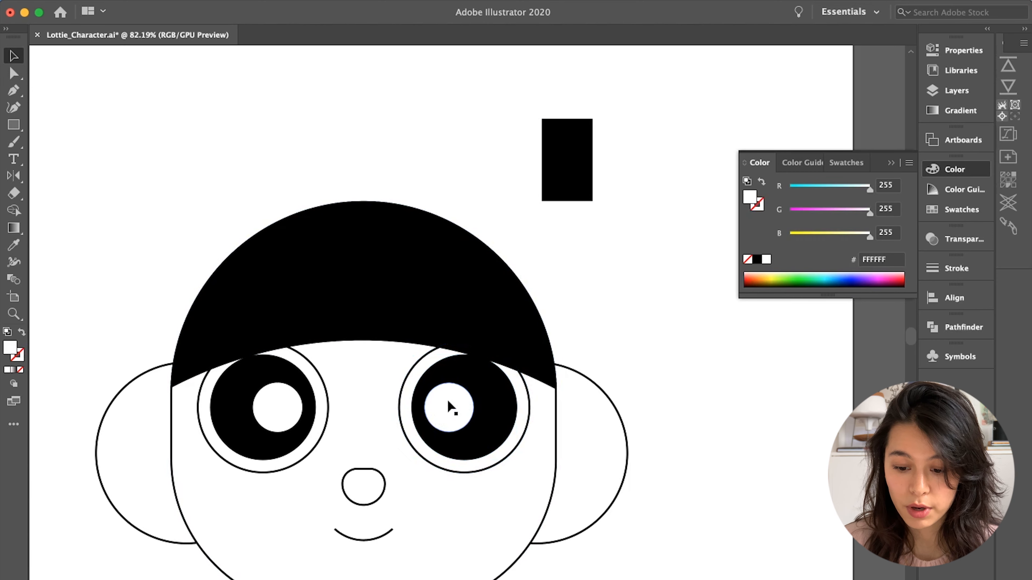
click(450, 402)
click(615, 345)
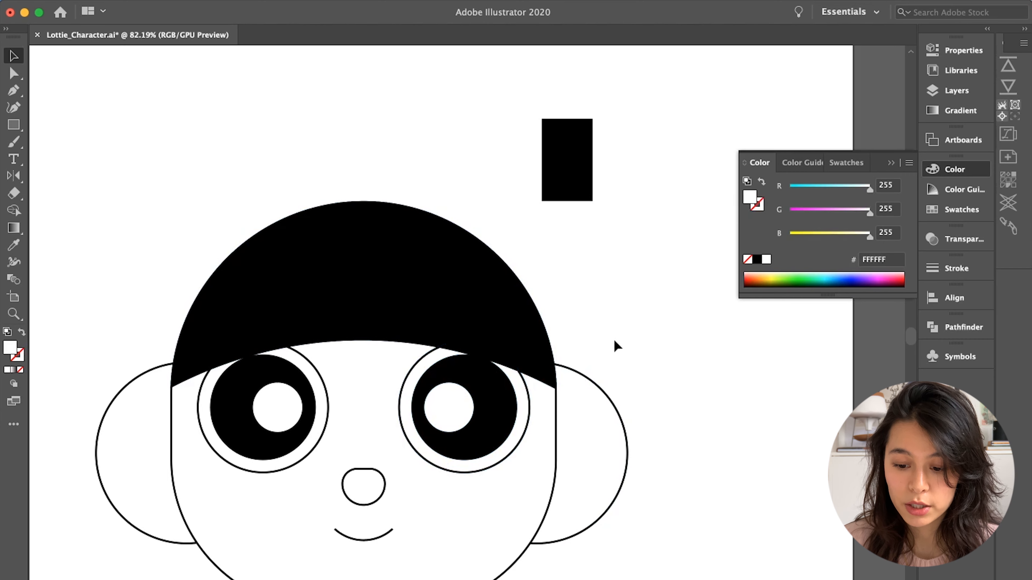
key(a)
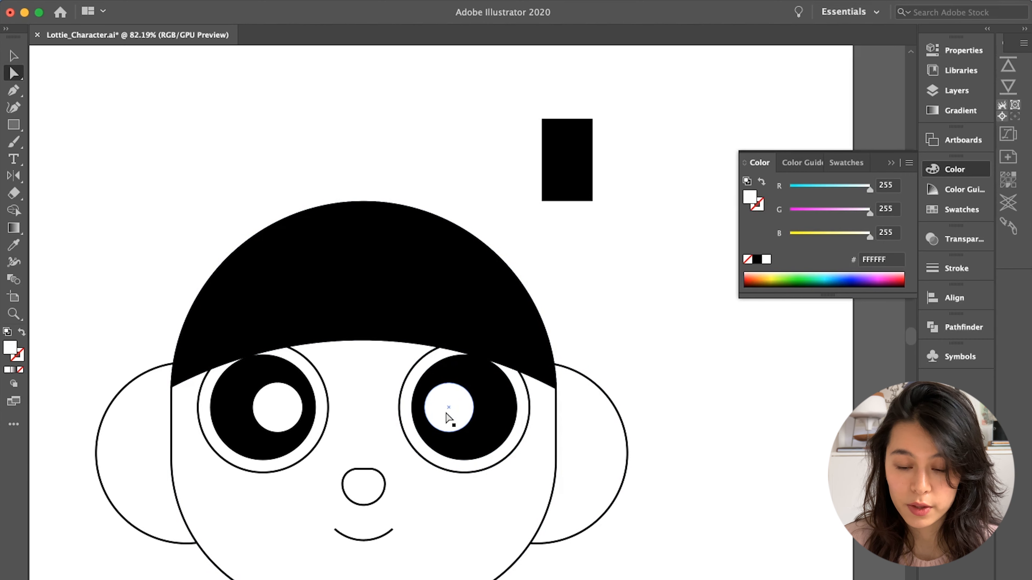
key(v)
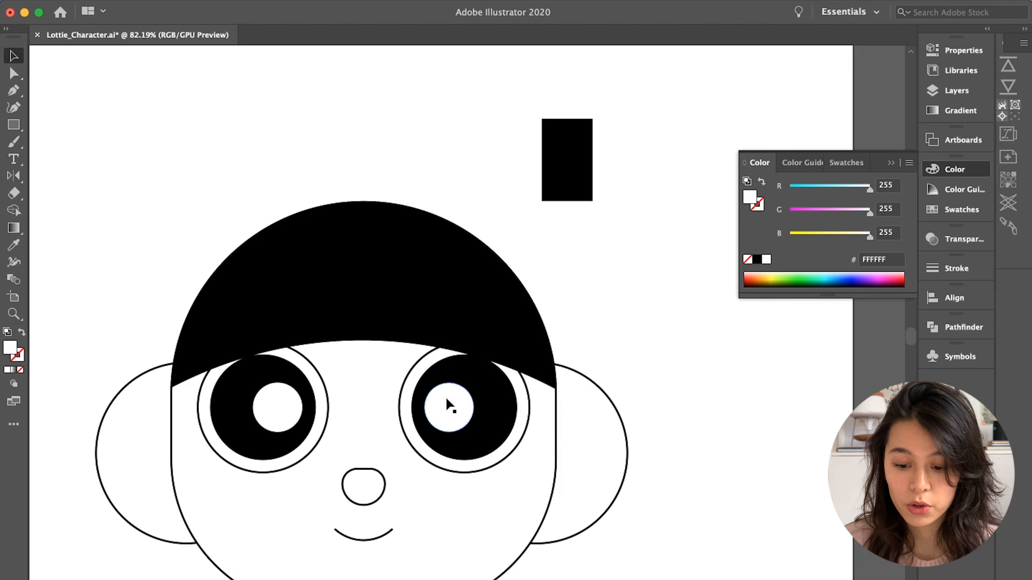
click(448, 406)
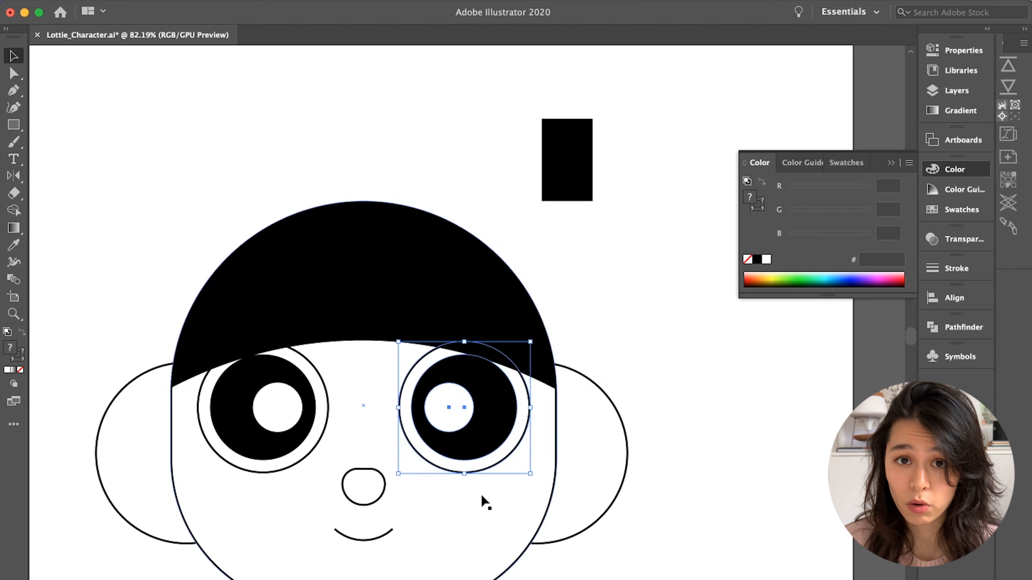
- Select only the right-hand eye's white highlight with Direct Selection and recolour it pink (R 241, G 174, B 255)
key(a)
click(449, 400)
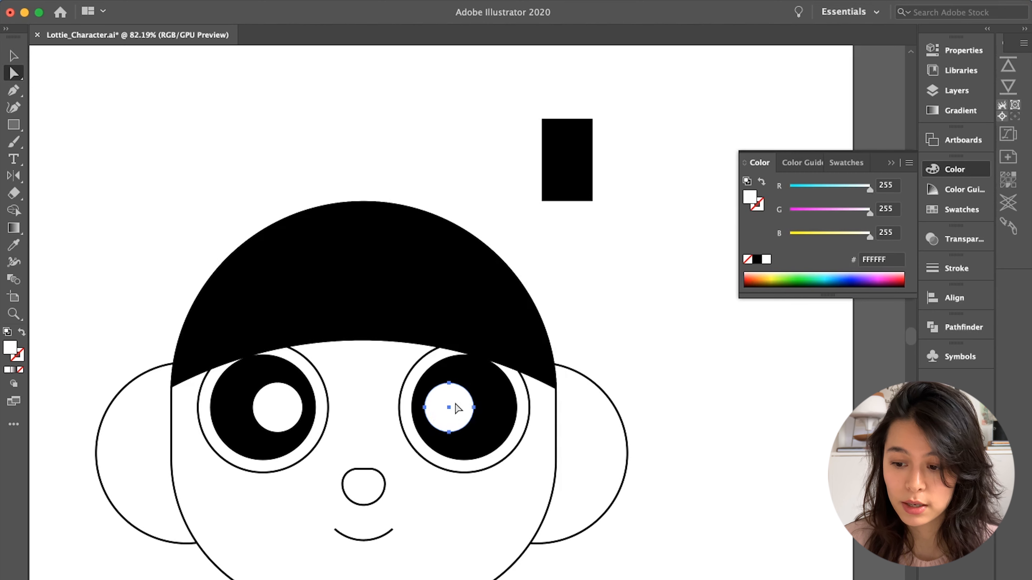
click(814, 210)
click(842, 188)
click(815, 189)
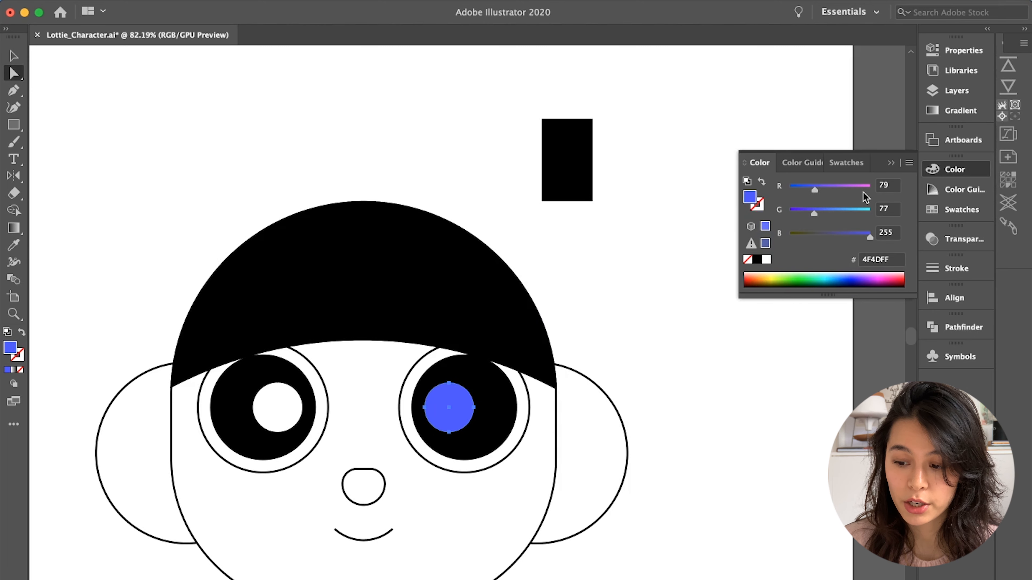
click(865, 189)
click(845, 211)
- Try pulling the highlight's upper anchor point outward into a teardrop, and undo both the reshaping and the recolouring
drag(451, 386, 478, 376)
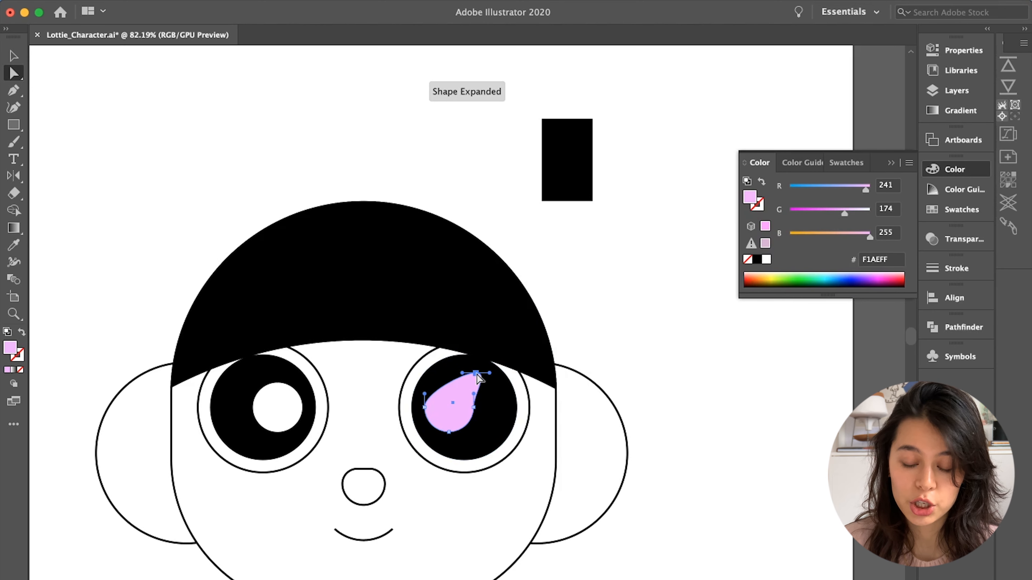
key(super+z)
key(super+z)
key(super+z)
key(super+z)
key(super+z)
key(super+z)
- Add an anchor point at the middle of the small rectangle's top edge with the Pen tool
key(v)
click(564, 147)
key(p)
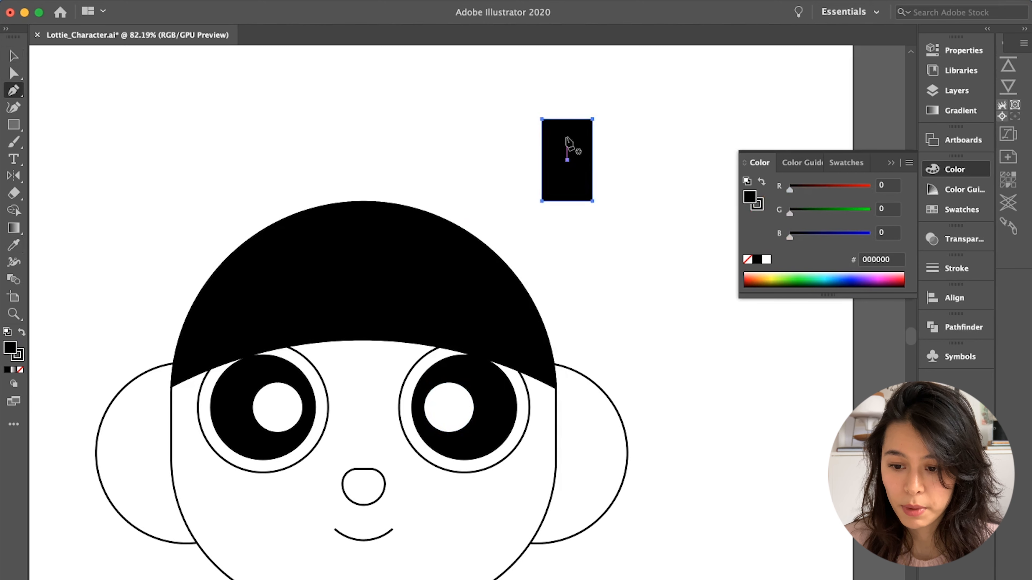
click(566, 159)
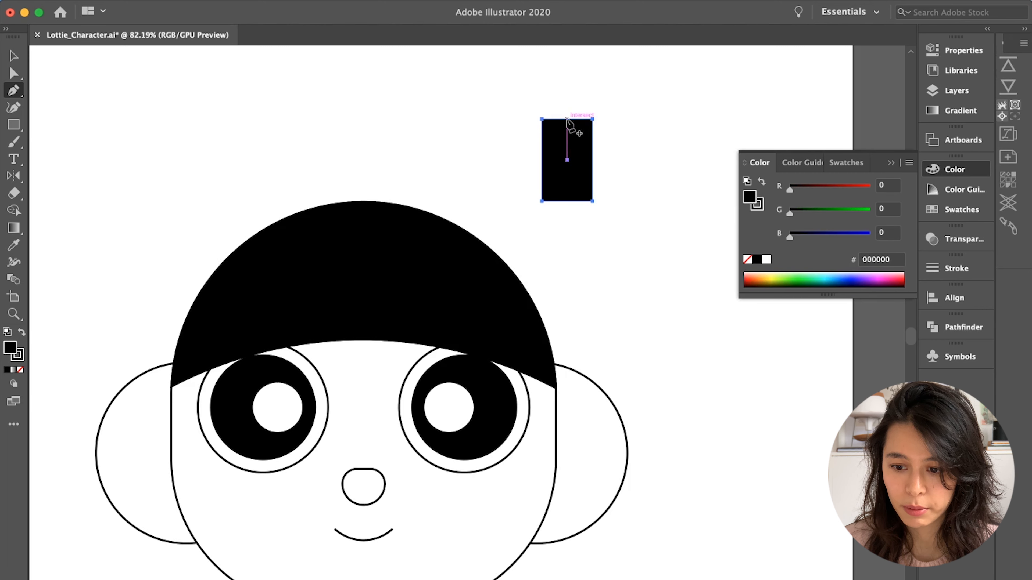
click(567, 118)
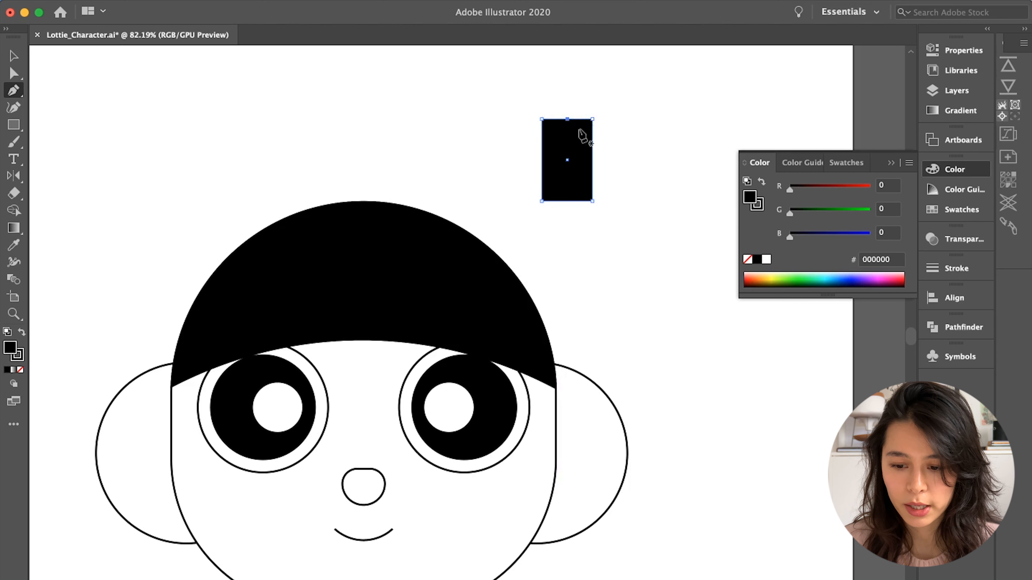
- Delete the small rectangle's top-left corner anchor so its left side slants up to the new midpoint
key(a)
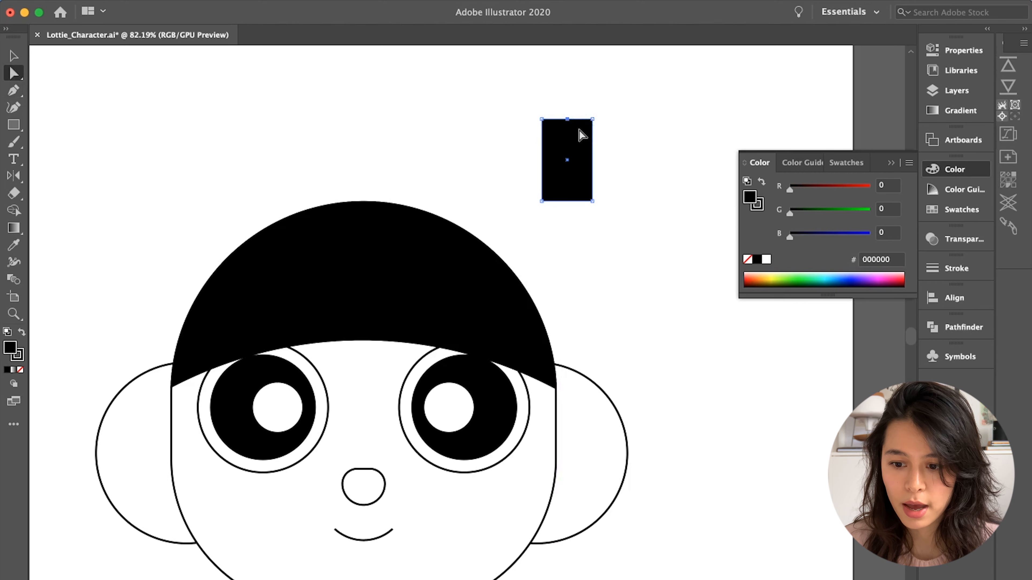
click(542, 119)
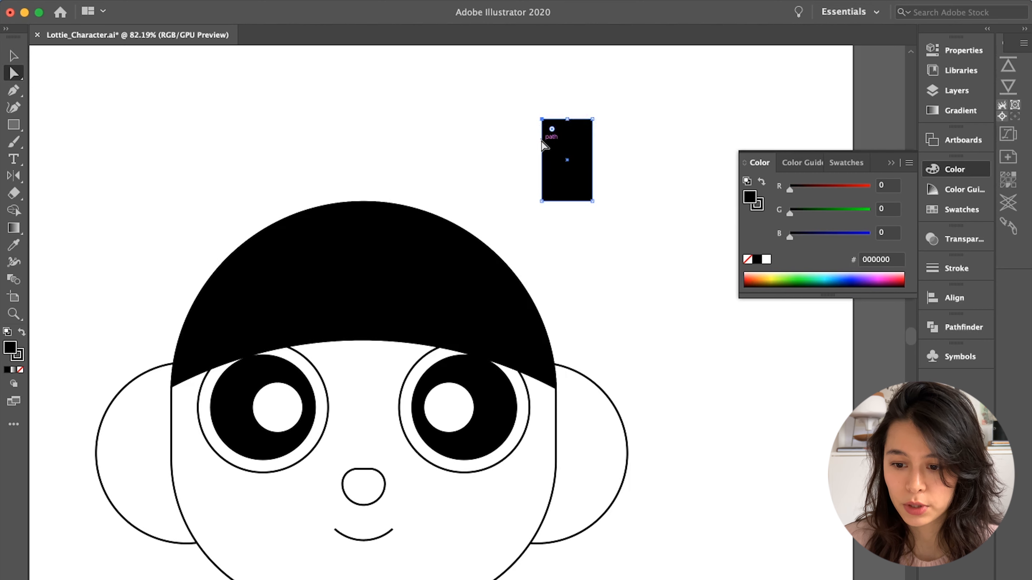
key(BackSpace)
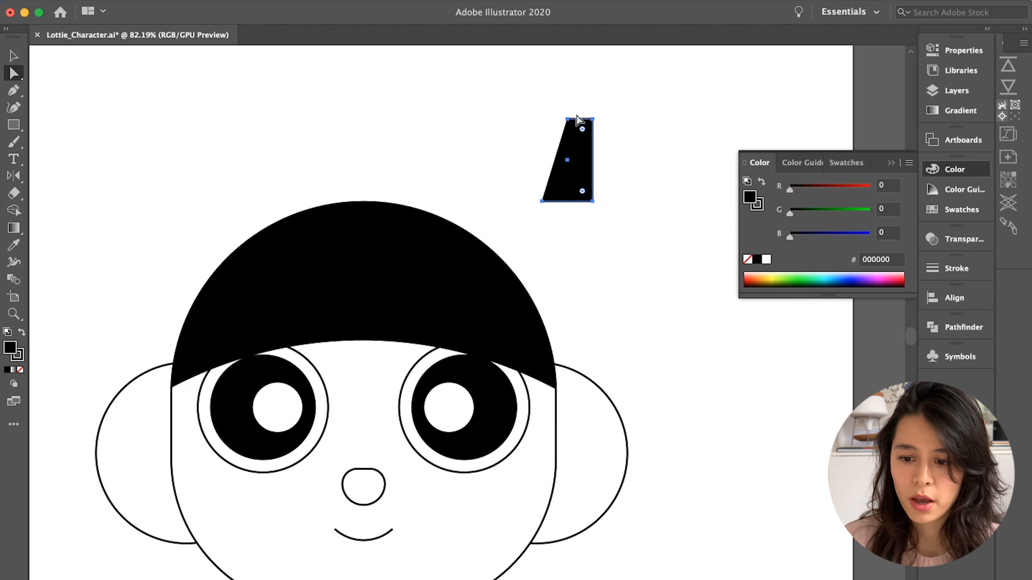
- Select the lower-left corner of the slanted black shape and set its fill to None, keeping the outline
scroll(573, 123, up, 5)
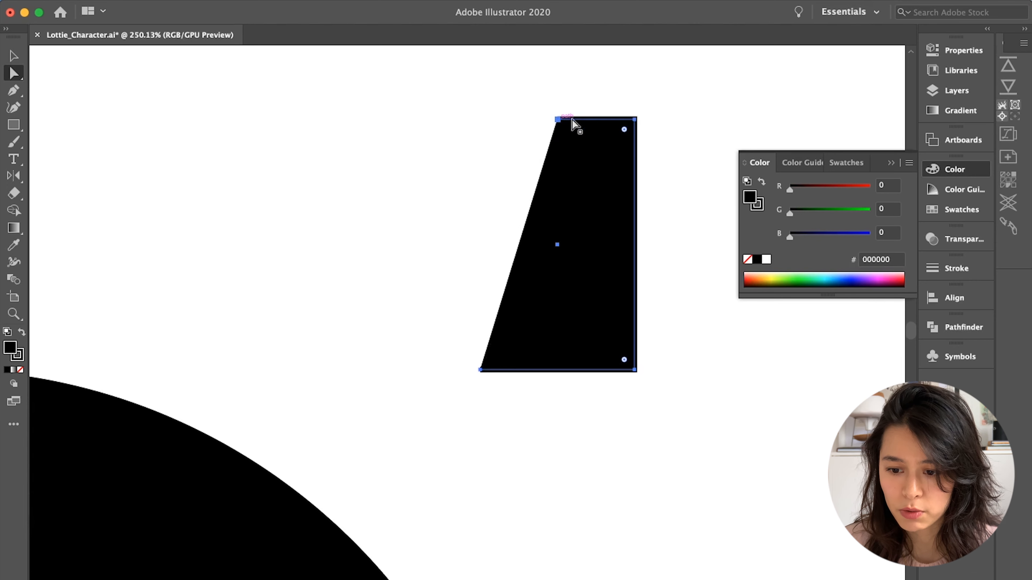
click(480, 370)
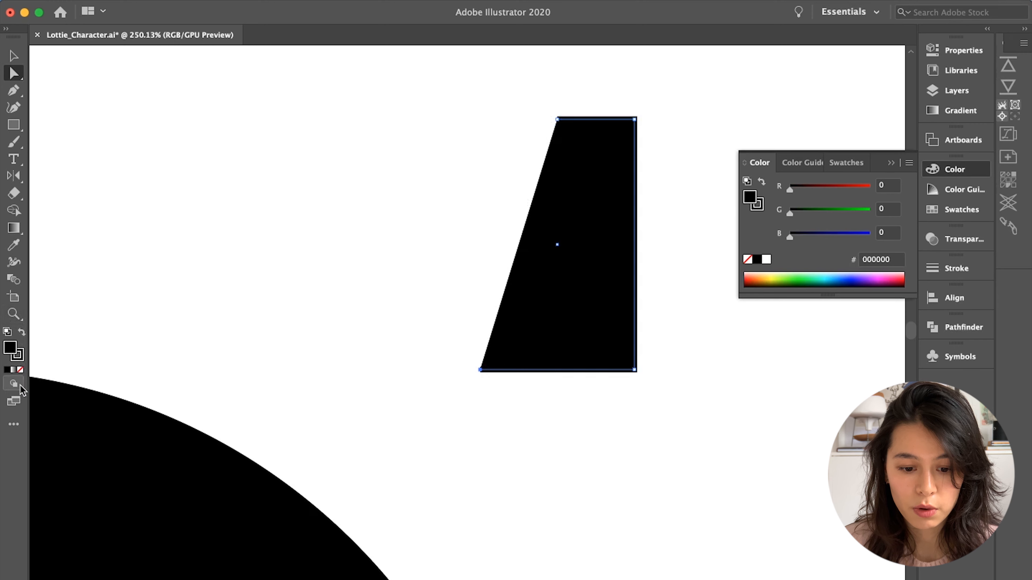
click(21, 370)
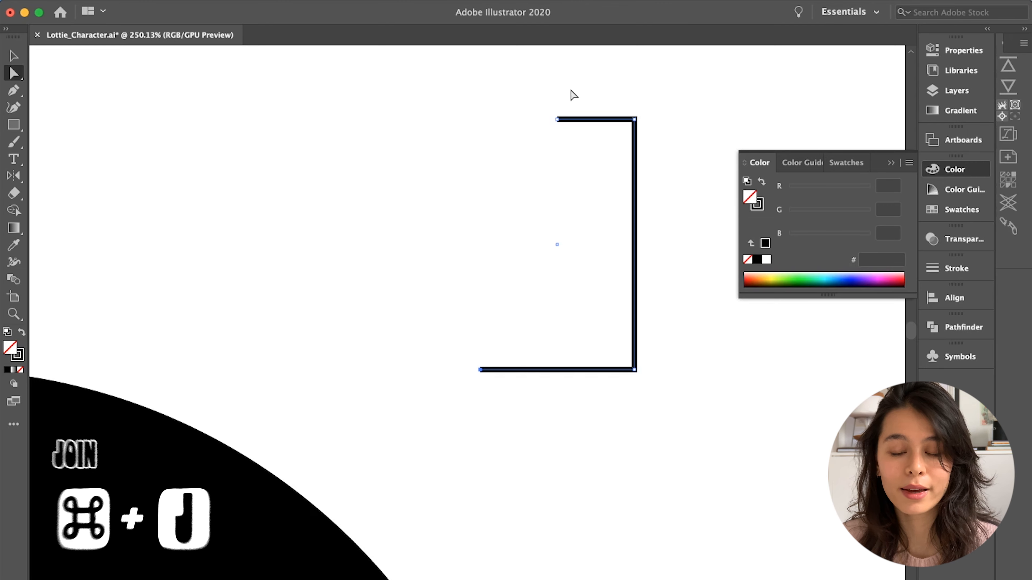
- Select the whole open path and join its two loose ends with a straight slanted segment
key(super+j)
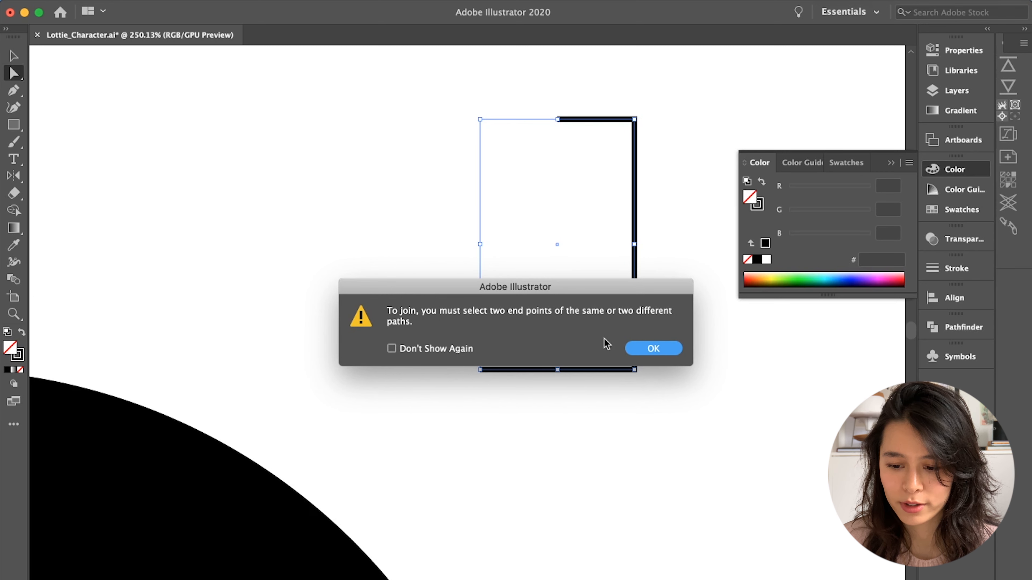
click(645, 356)
key(v)
click(672, 319)
click(634, 340)
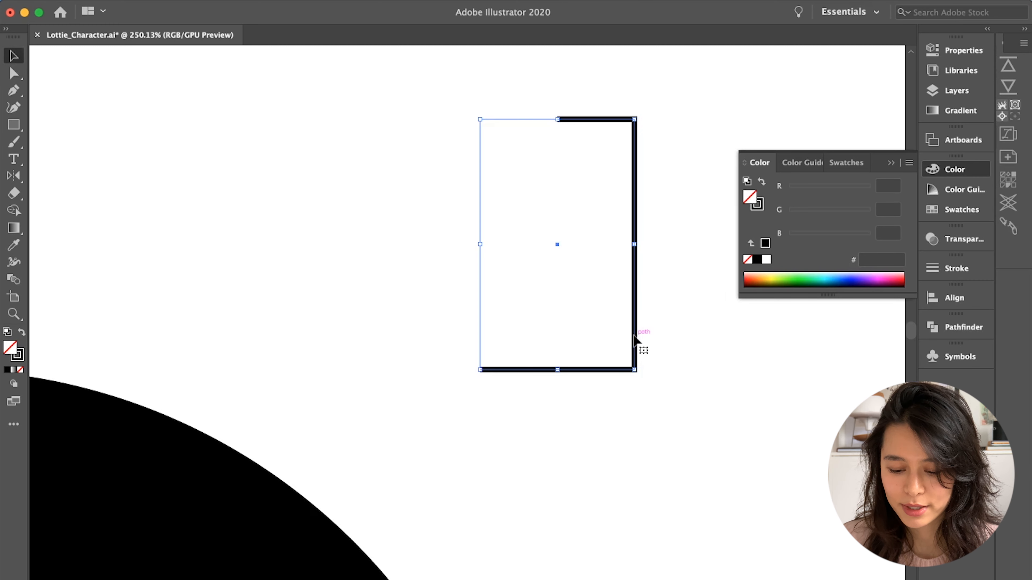
click(723, 339)
click(636, 355)
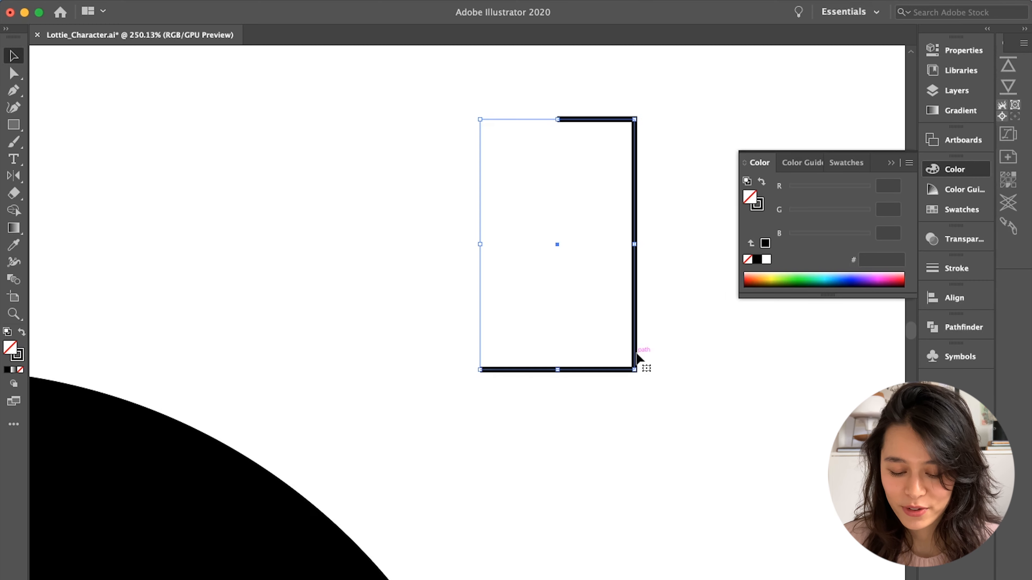
key(super+j)
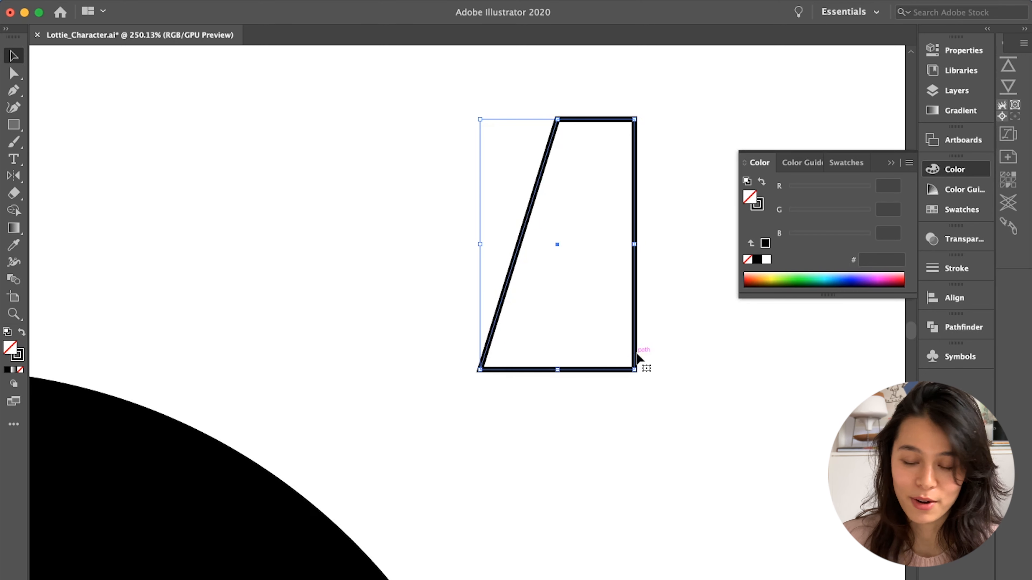
- Delete the outline's top-right corner anchor and join the open ends to form a pointed triangle
click(679, 322)
key(a)
click(636, 122)
key(Delete)
key(super+j)
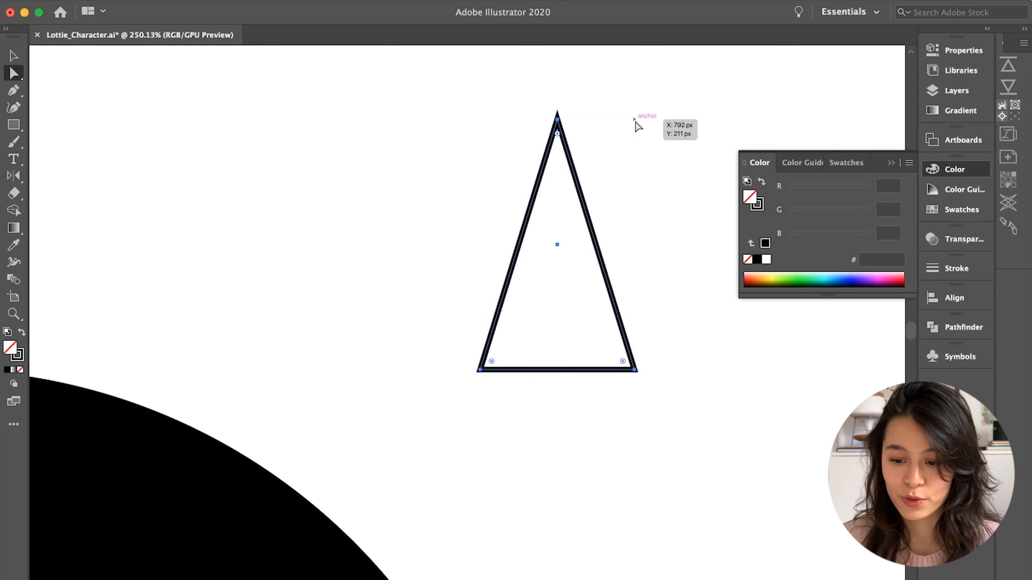
- Move the triangle down to sit beside the top of the hair cap
key(v)
click(662, 104)
scroll(660, 101, down, 5)
drag(642, 143, 670, 203)
click(681, 148)
key(a)
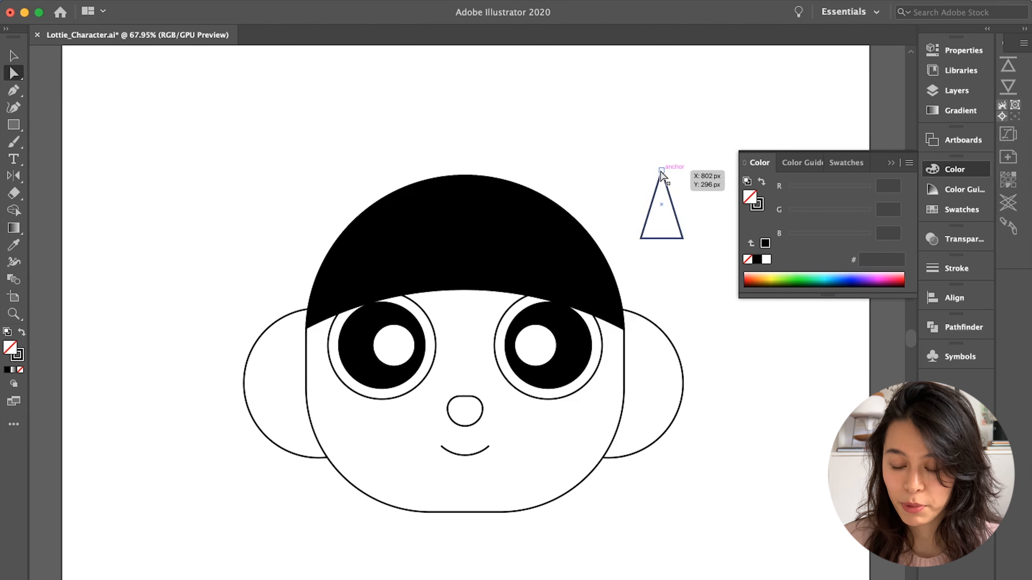
- Stretch the triangle upward to make it taller and move it onto the middle of the fringe
scroll(662, 171, up, 3)
scroll(662, 172, down, 3)
key(v)
click(684, 164)
click(664, 181)
drag(663, 172, 664, 118)
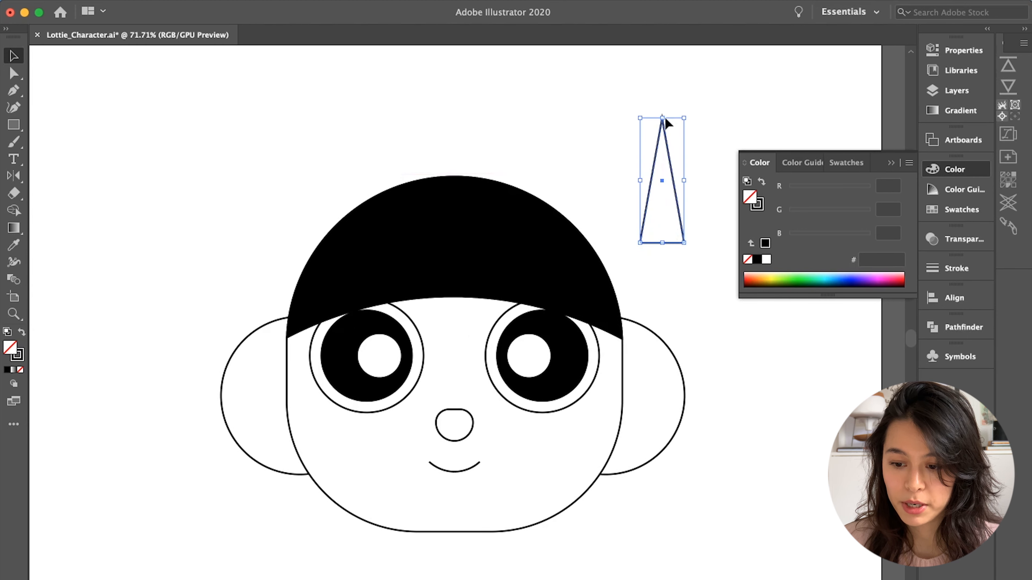
click(702, 120)
drag(668, 189, 463, 273)
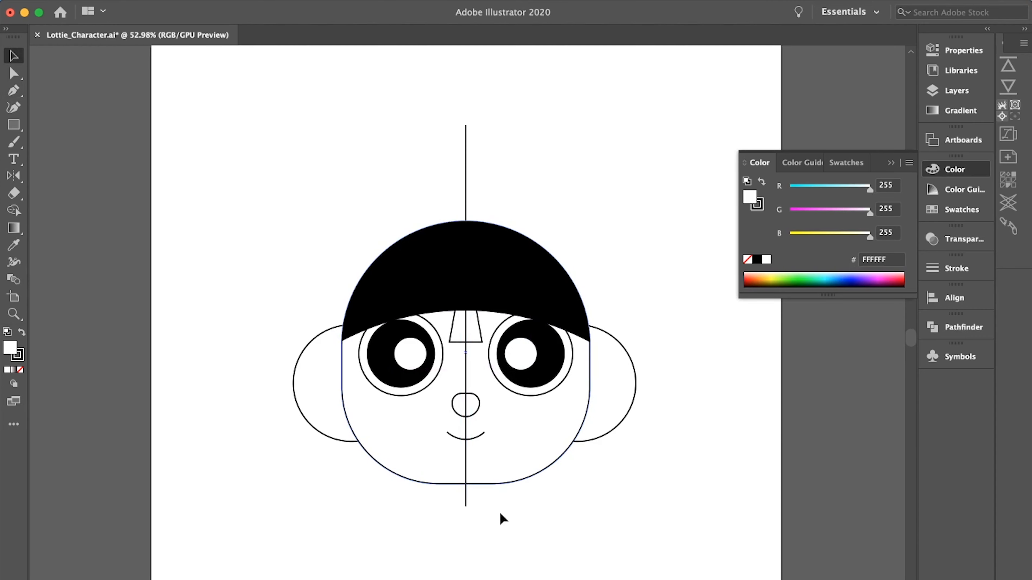
- Examine how the vertical centre line and the triangle line up with the middle of the chin and fringe
scroll(509, 484, up, 5)
click(472, 470)
scroll(471, 473, up, 5)
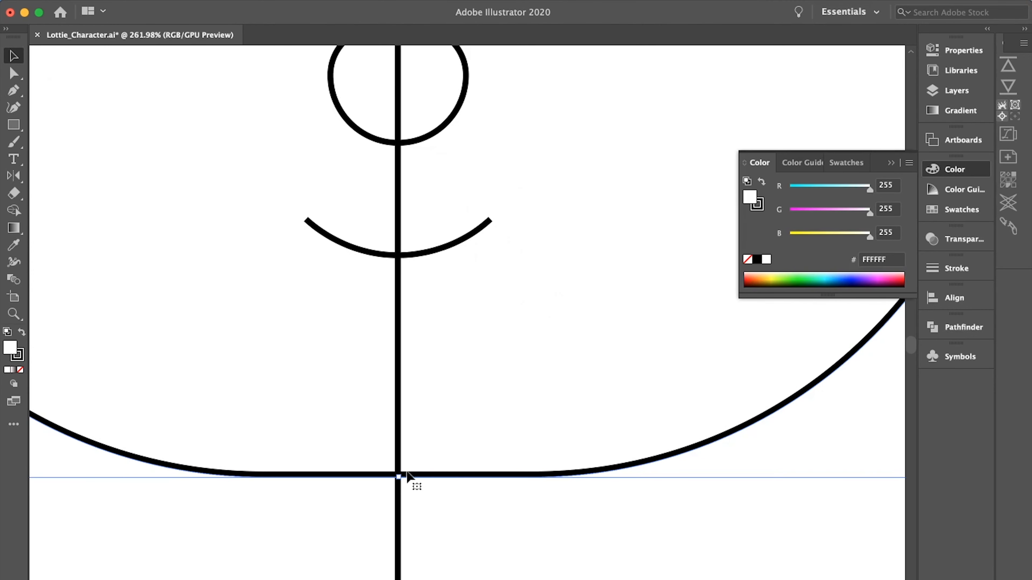
scroll(454, 551, down, 5)
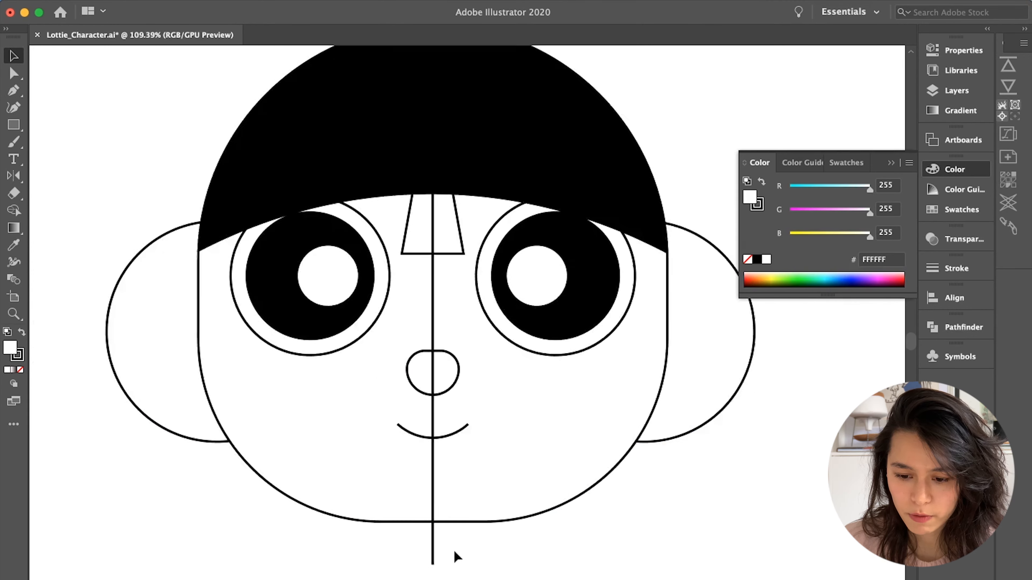
click(466, 298)
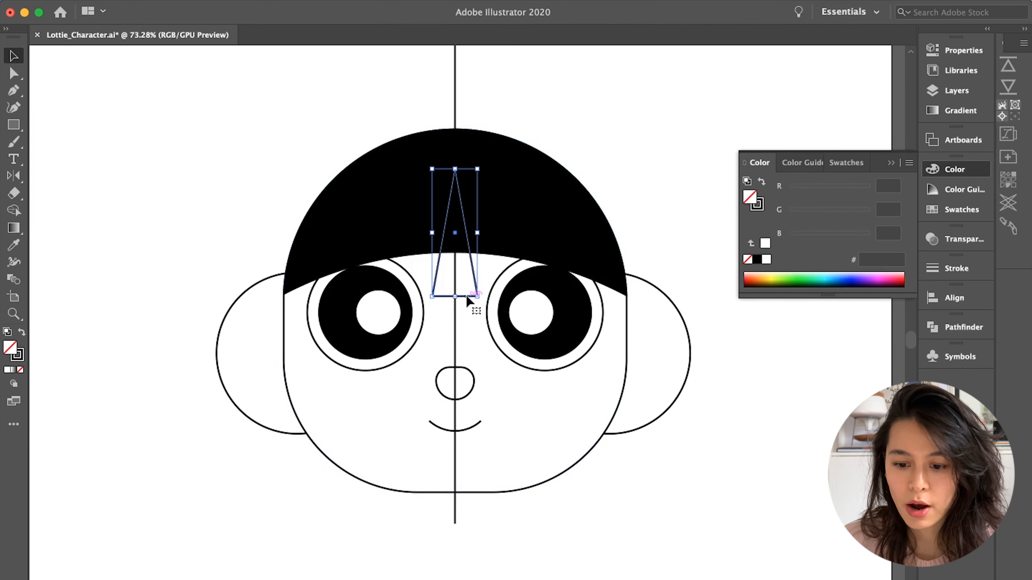
scroll(466, 298, up, 4)
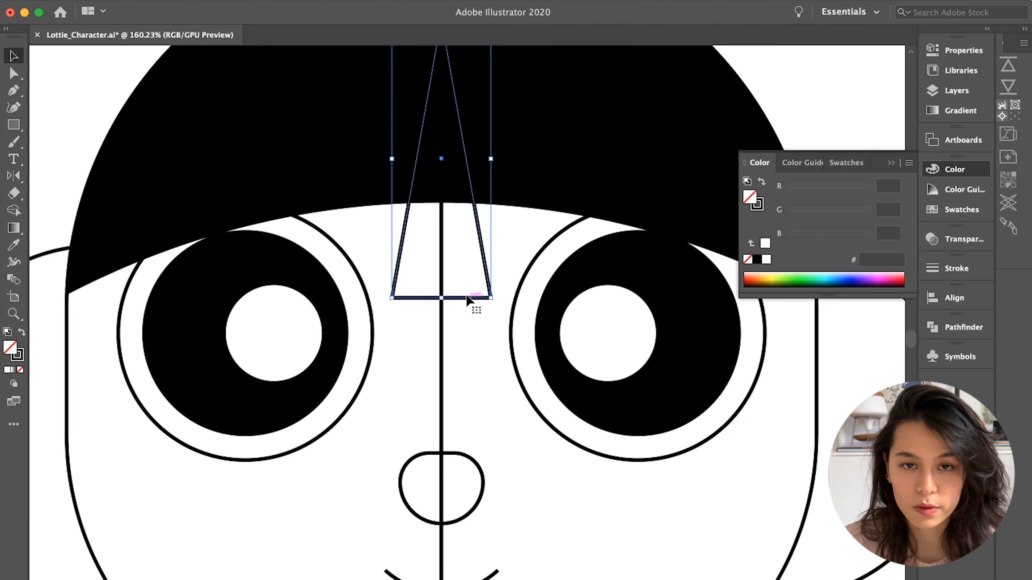
scroll(467, 299, down, 5)
click(587, 142)
scroll(510, 194, up, 2)
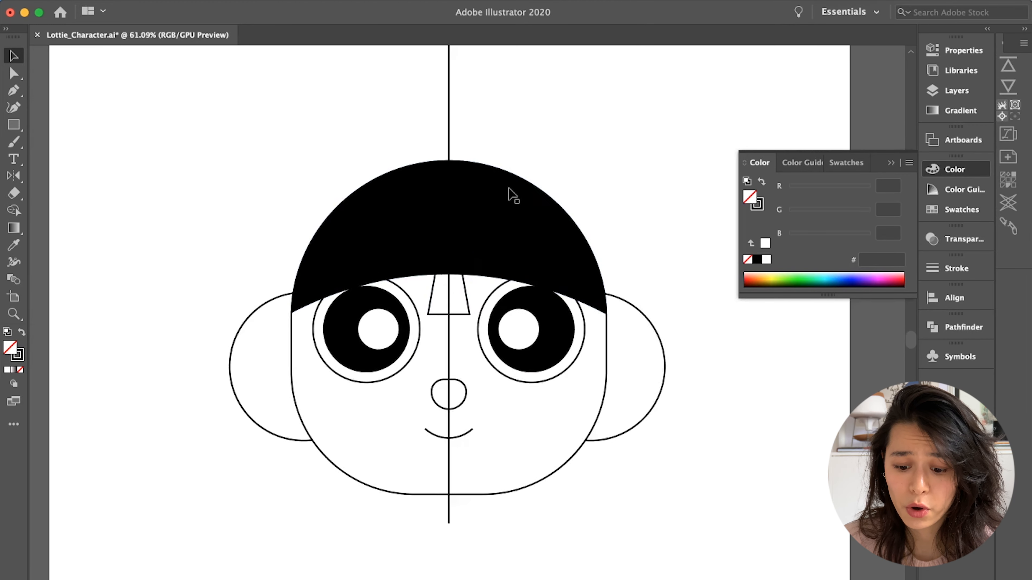
- Show the rulers, try placing a vertical guide on the face, undo it and hide the rulers
key(super+r)
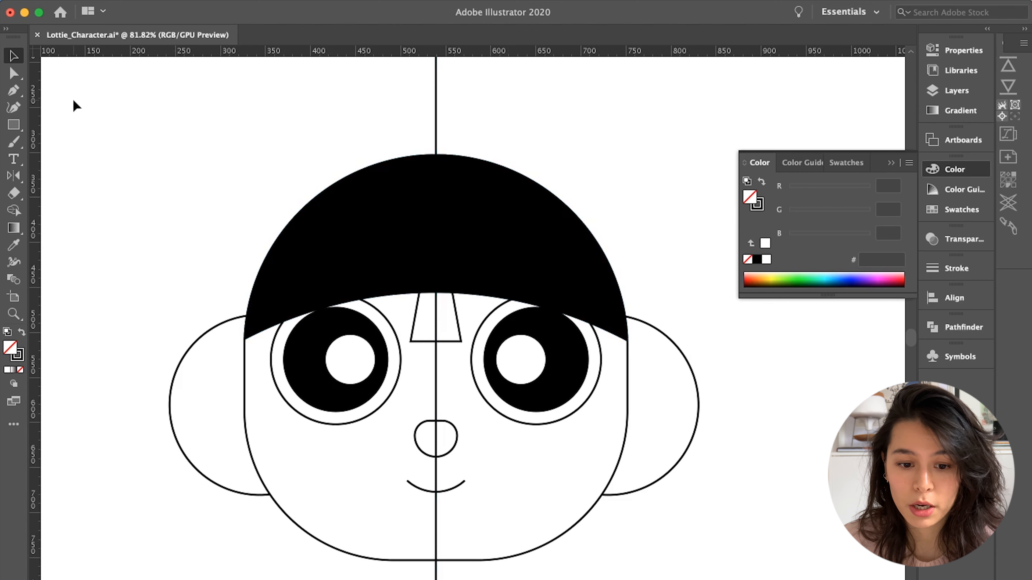
drag(31, 177, 377, 126)
key(super+z)
scroll(453, 319, down, 3)
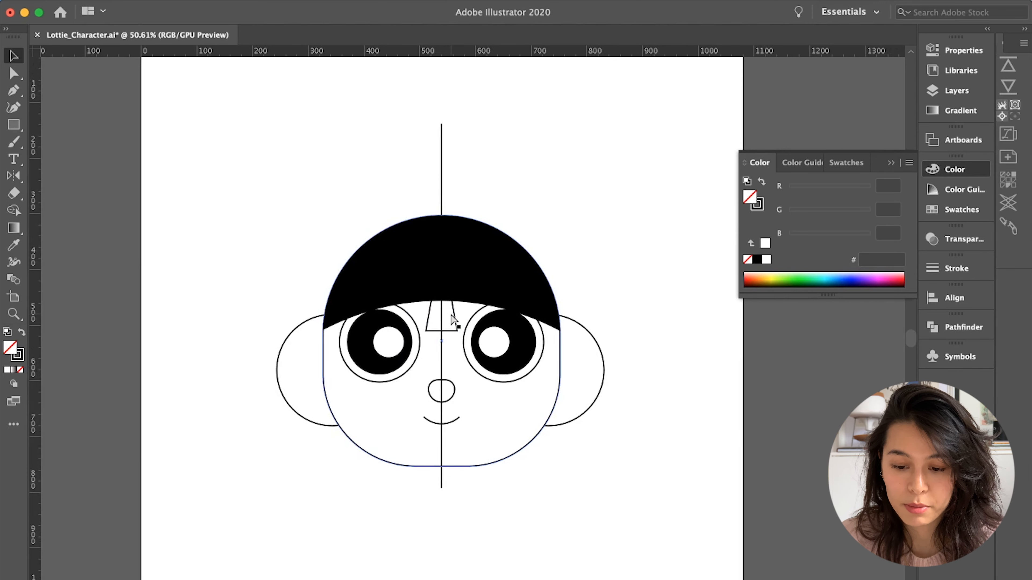
key(super+r)
- Try widening the triangle on its left side with the centre line removed, and undo these changes
click(453, 320)
scroll(454, 320, up, 2)
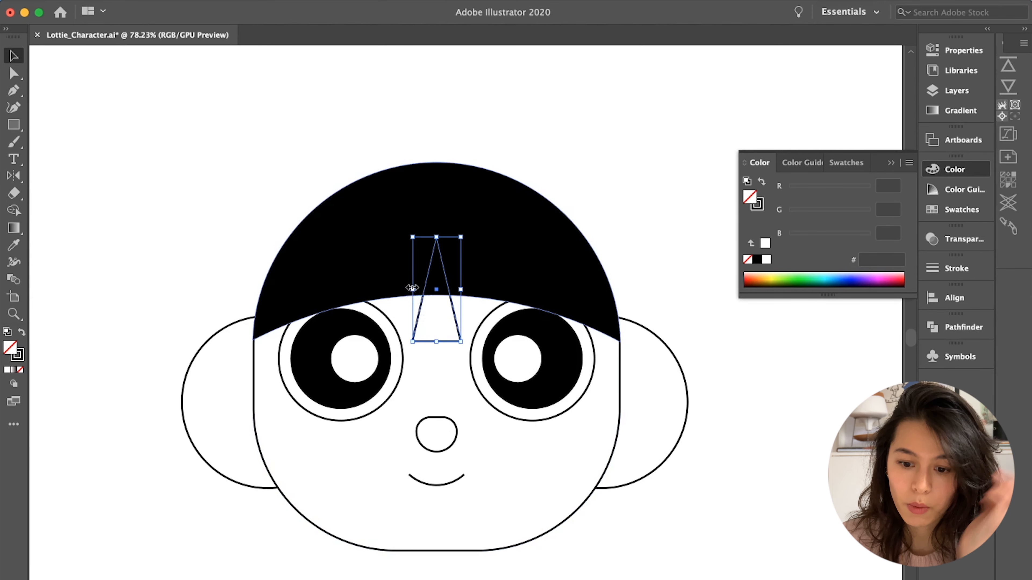
drag(412, 288, 399, 286)
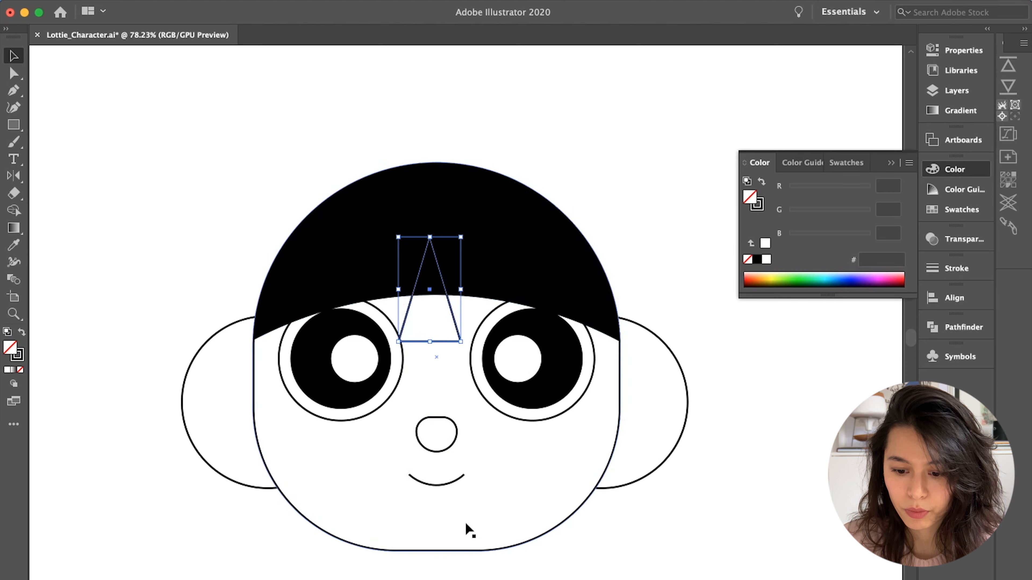
key(ctrl+z)
key(ctrl+z)
key(ctrl+z)
click(645, 193)
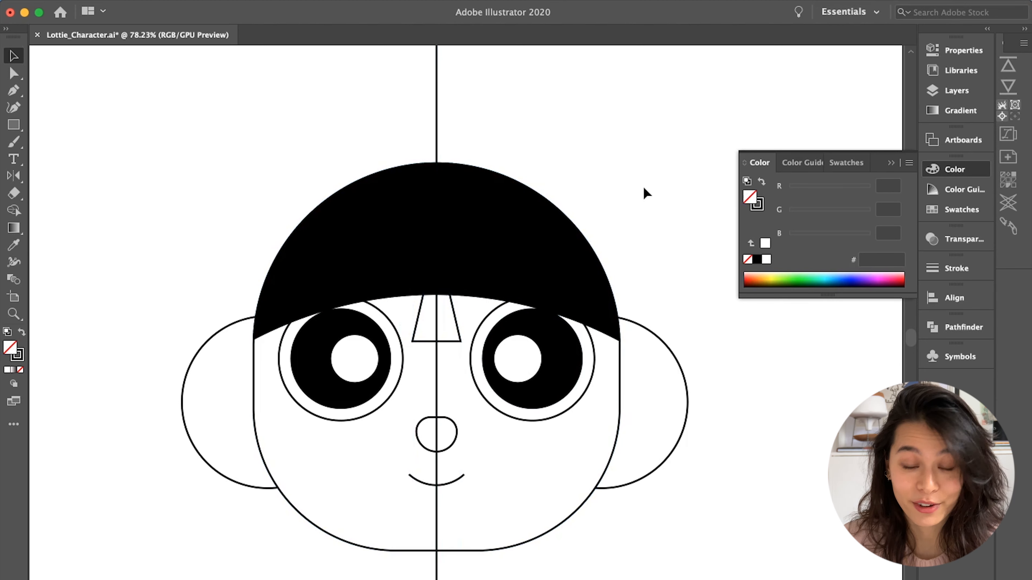
- Widen the triangle evenly on both sides about the vertical centre line
click(451, 345)
drag(412, 289, 405, 285)
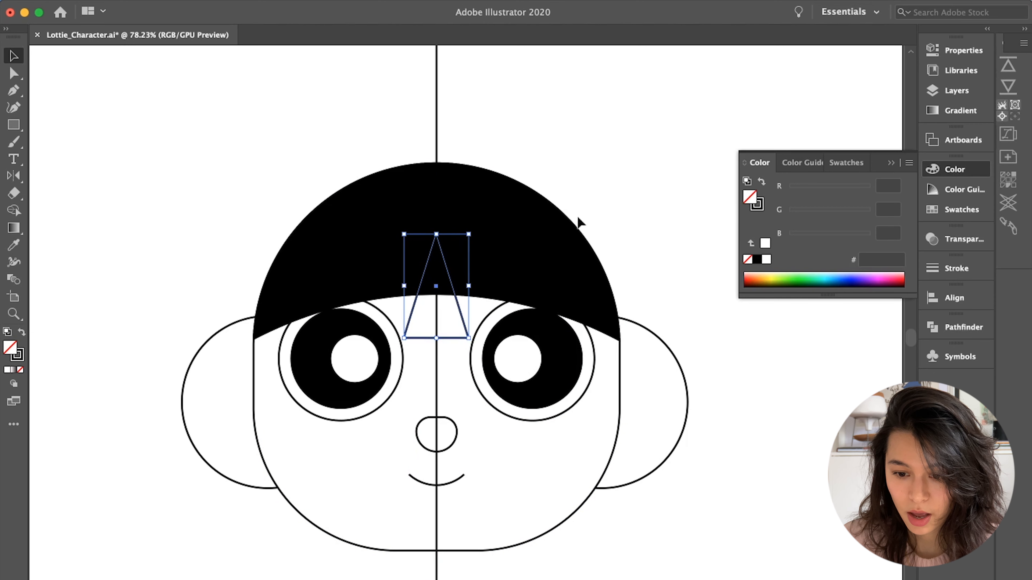
- Try removing the triangle's lower part with the Shape Builder tool and deleting the hair, and undo these changes
shift+click(504, 270)
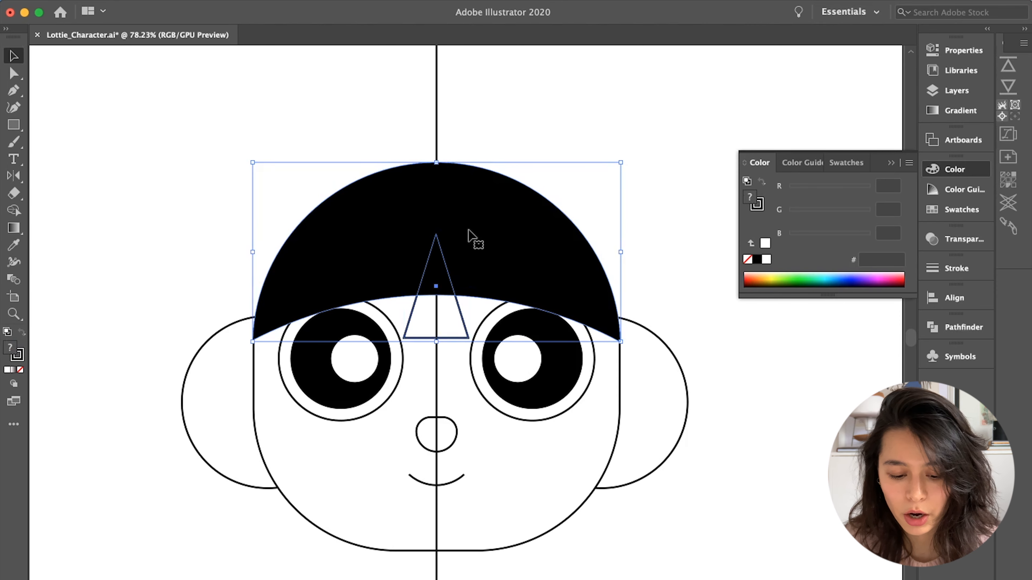
key(shift+m)
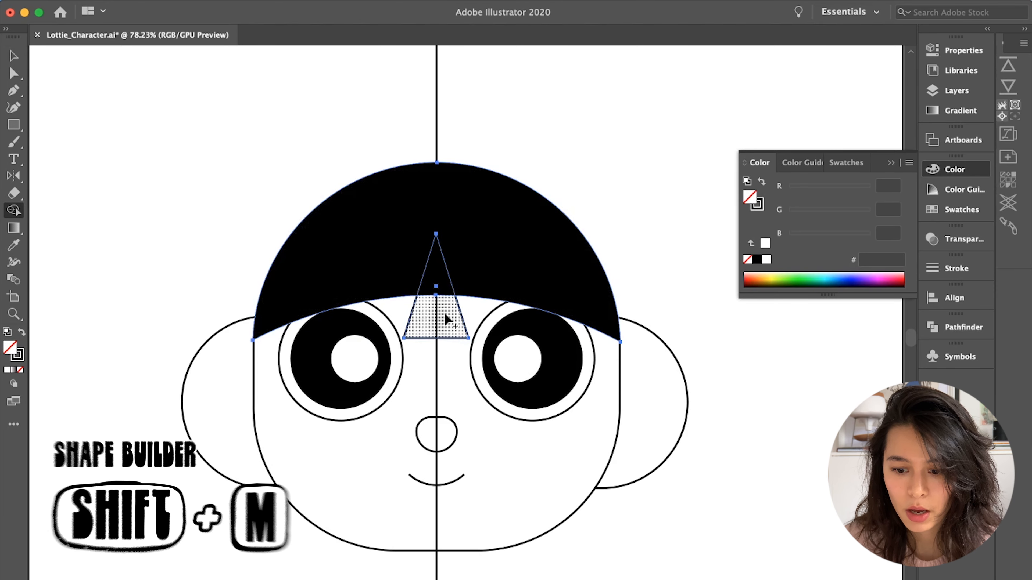
alt+click(443, 325)
scroll(442, 325, up, 1)
key(v)
click(349, 175)
key(Delete)
key(super+z)
key(super+z)
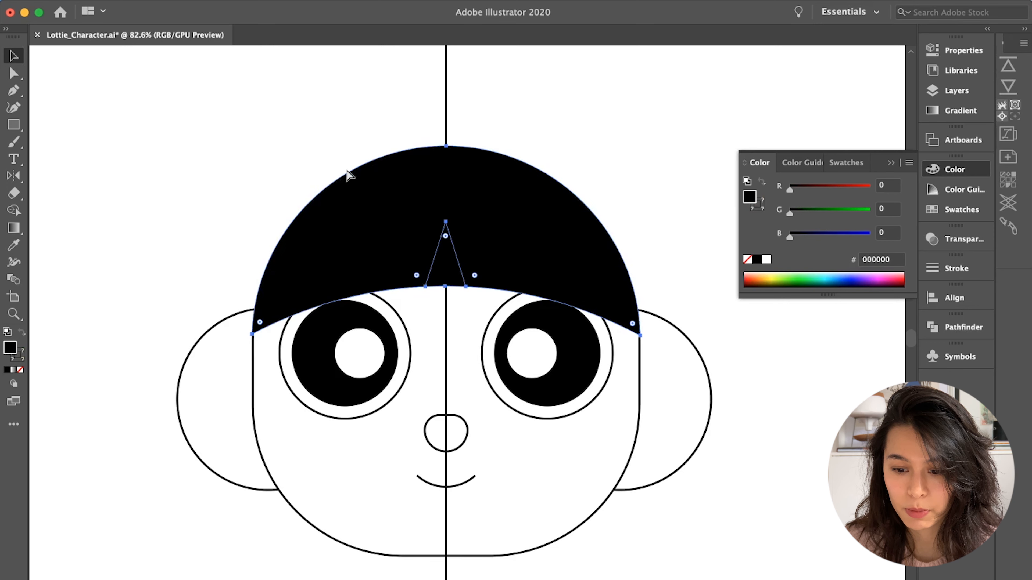
key(super+z)
- Subtract the triangle from the hair cap with the Shape Builder tool to cut a pointed notch in the fringe's middle
click(480, 327)
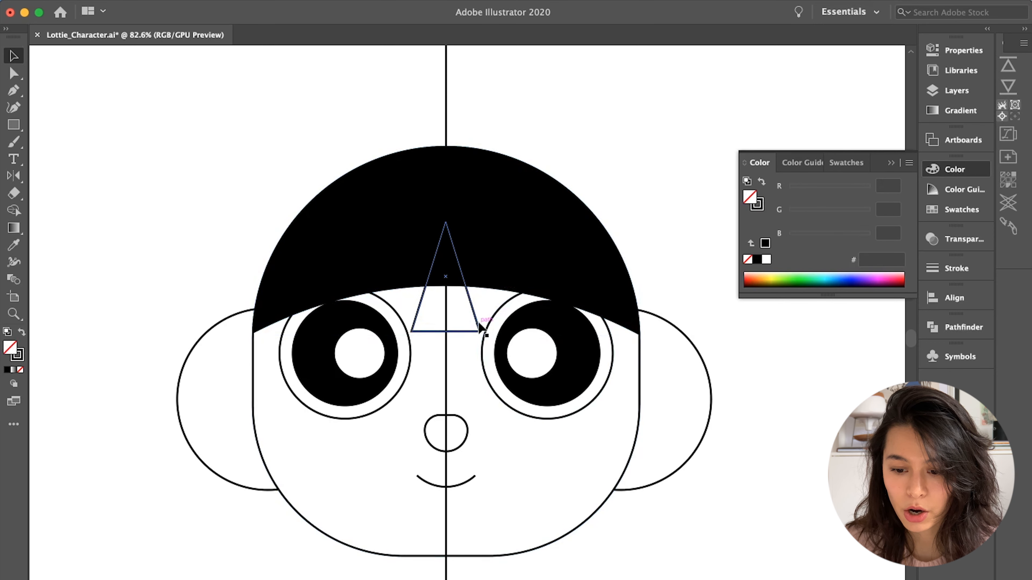
key(a)
key(v)
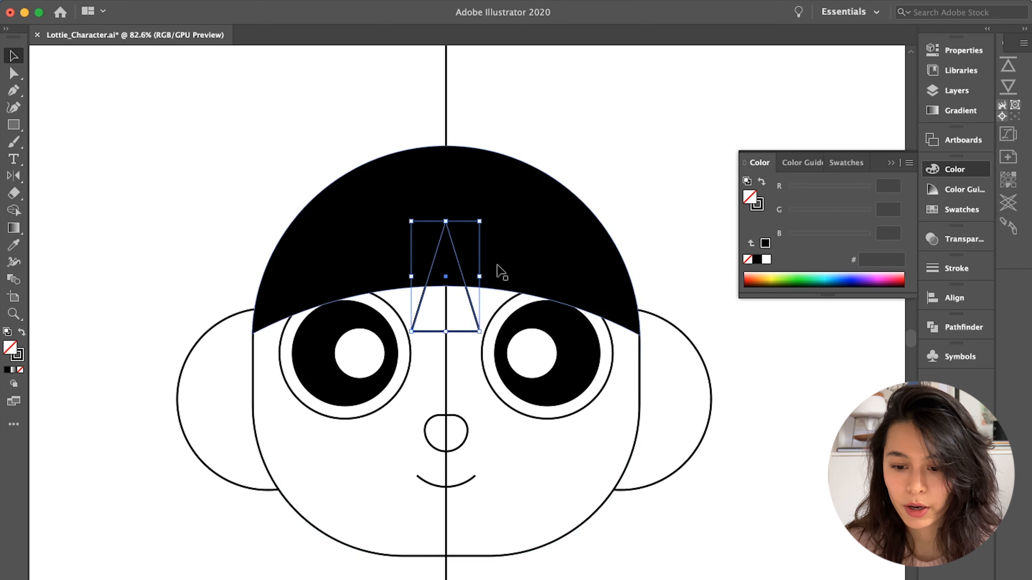
click(497, 271)
click(470, 301)
shift+click(493, 263)
key(shift+m)
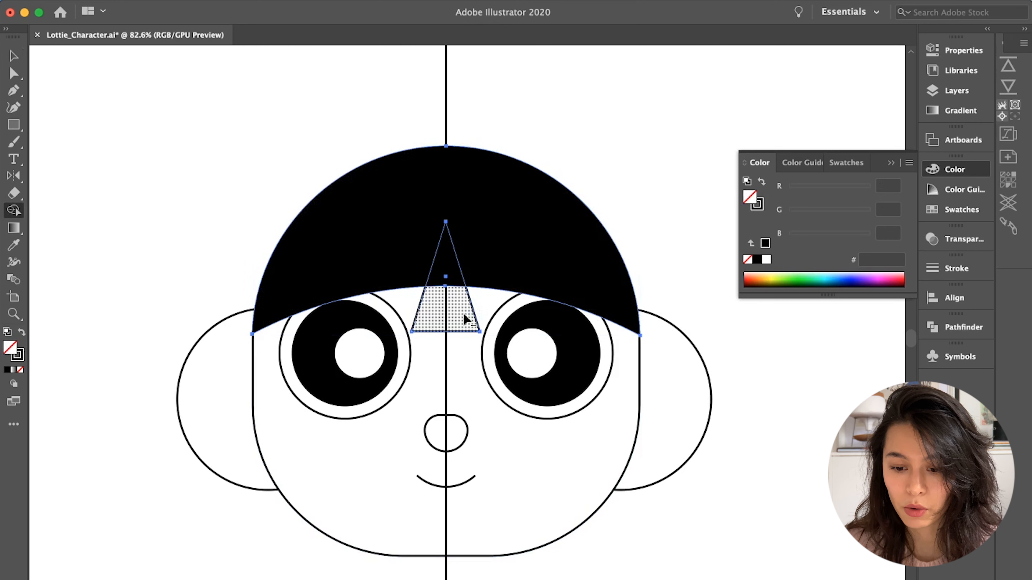
mouse_move(455, 261)
mouse_down()
mouse_move(455, 299)
mouse_move(450, 262)
mouse_up()
key(super+z)
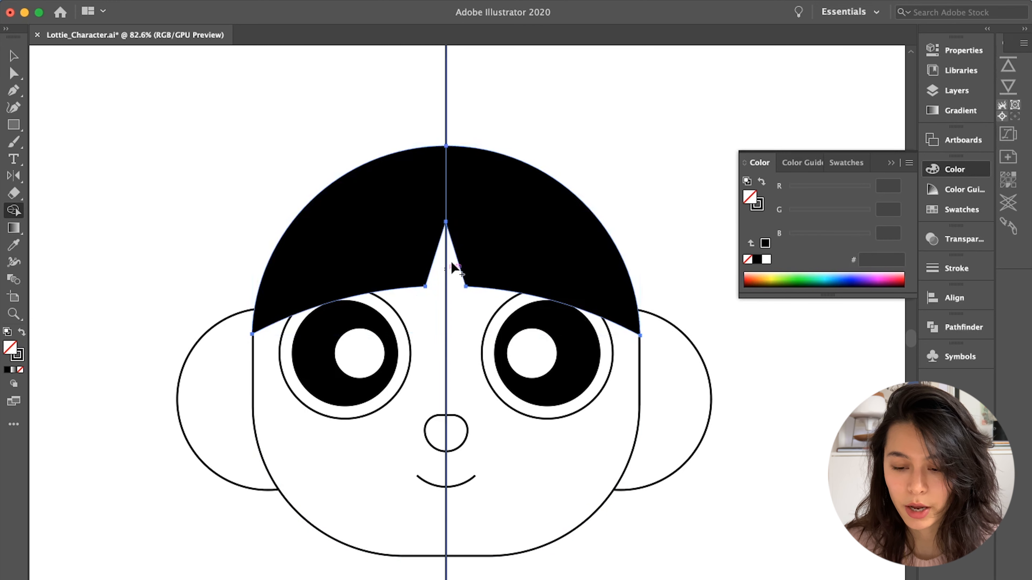
key(v)
click(590, 162)
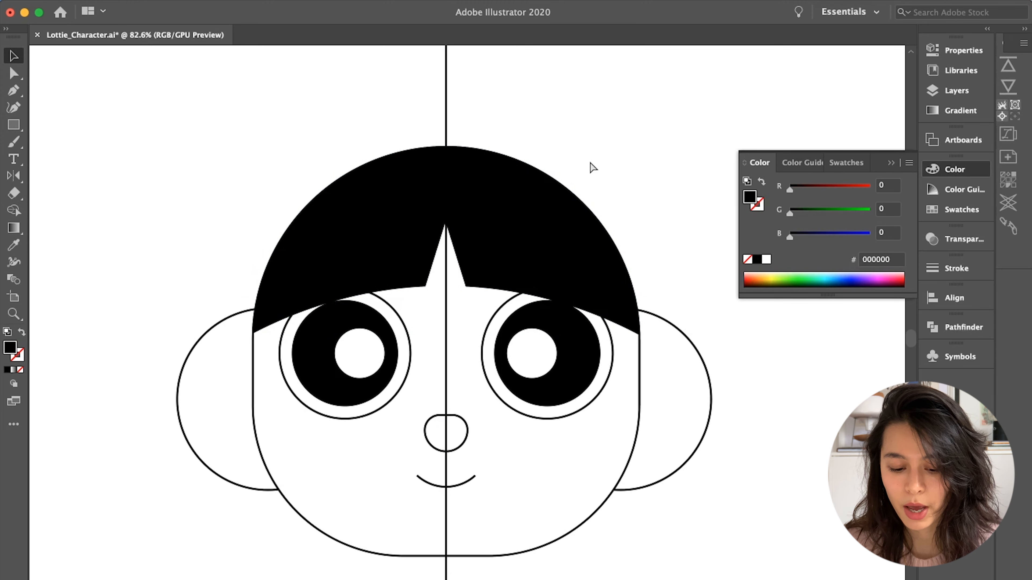
- Paste a copy of the triangle in place and move it over the fringe above the left-hand eye
key(super+shift+v)
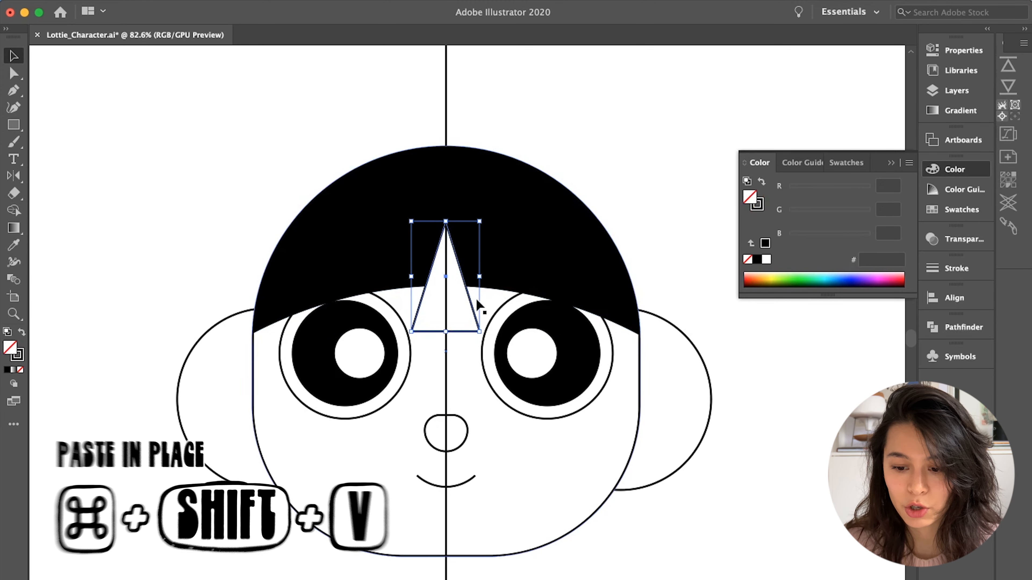
drag(480, 303, 338, 321)
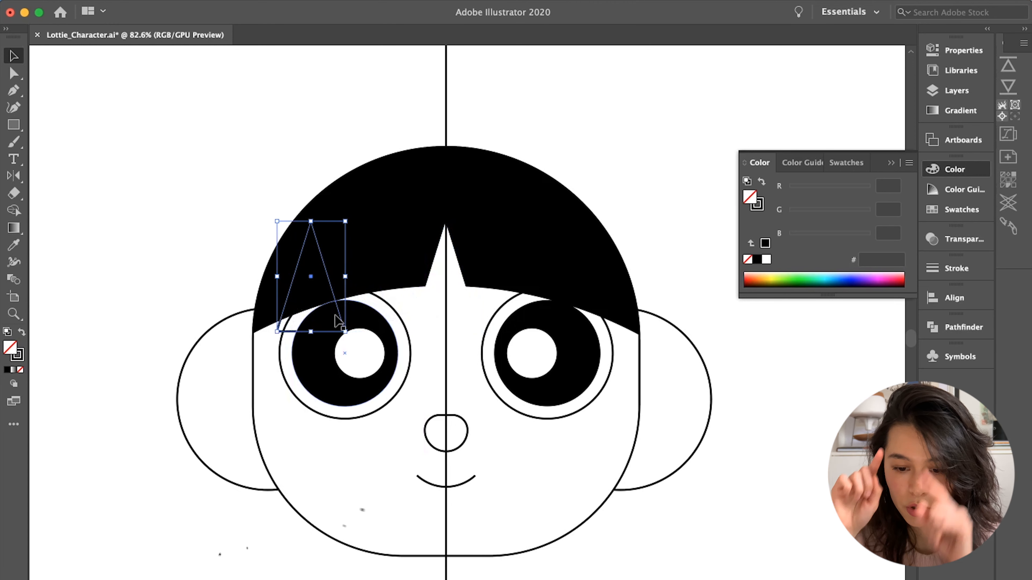
key(shift+Down)
key(shift+Down)
key(shift+Down)
- Scale the pasted triangle down and nudge it down and outward to the outer end of the fringe above the left-hand eye
drag(310, 359, 308, 337)
key(shift+Left)
key(shift+Down)
key(shift+Left)
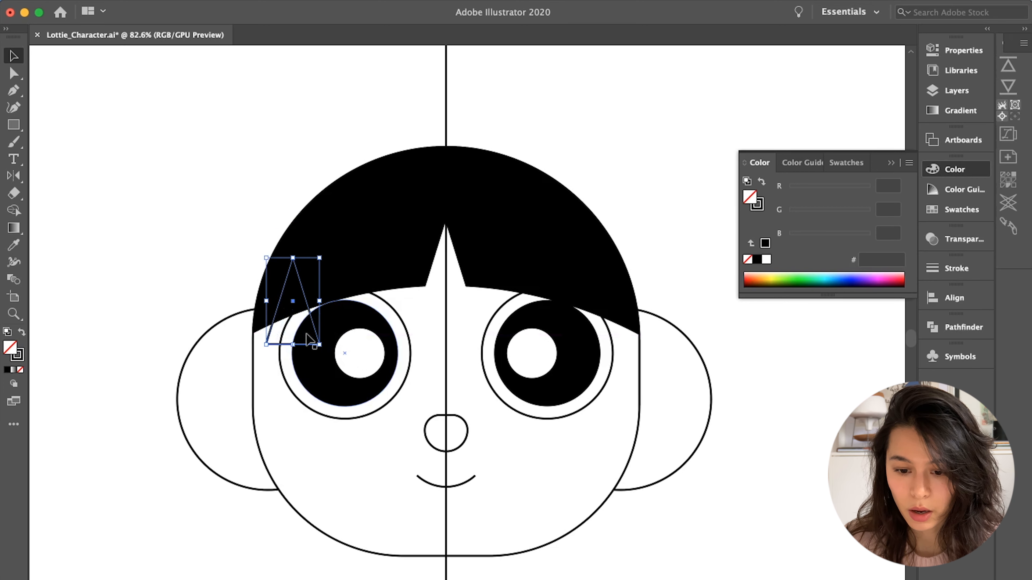
key(Right)
key(Down)
key(Down)
key(Down)
key(Down)
key(Down)
key(Down)
key(Down)
key(Down)
key(Down)
key(Down)
key(Down)
key(Down)
key(Down)
key(Down)
key(Down)
key(Down)
key(Down)
key(Down)
key(Left)
key(Left)
key(Left)
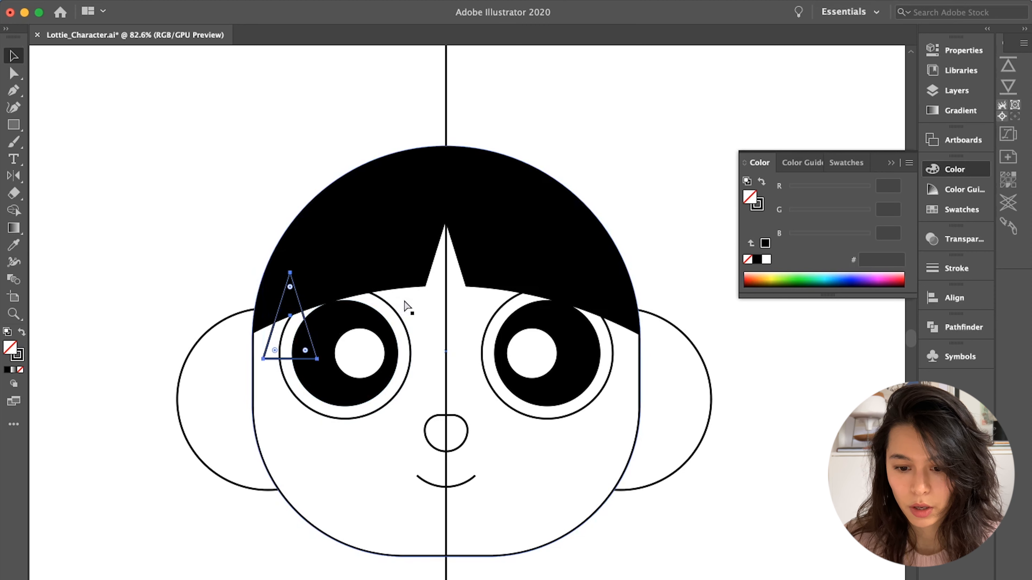
- Duplicate the small triangle straight across to the outer end of the fringe above the right-hand eye
drag(286, 360, 593, 360)
key(shift+Left)
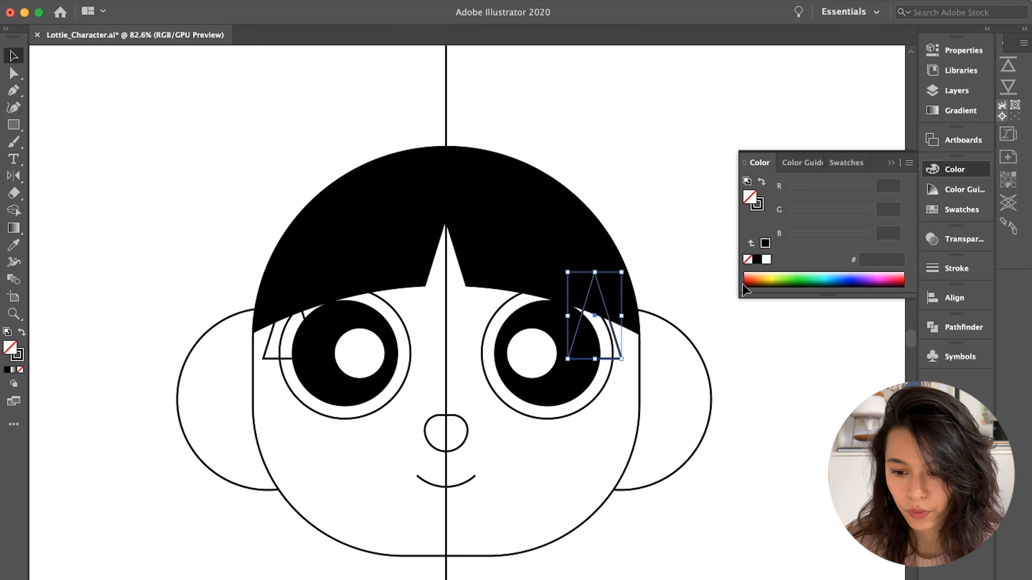
- Nudge the small triangle above the right-hand eye outward toward the face's edge
key(Right)
key(Right)
key(Right)
key(Right)
key(Right)
key(Right)
click(686, 218)
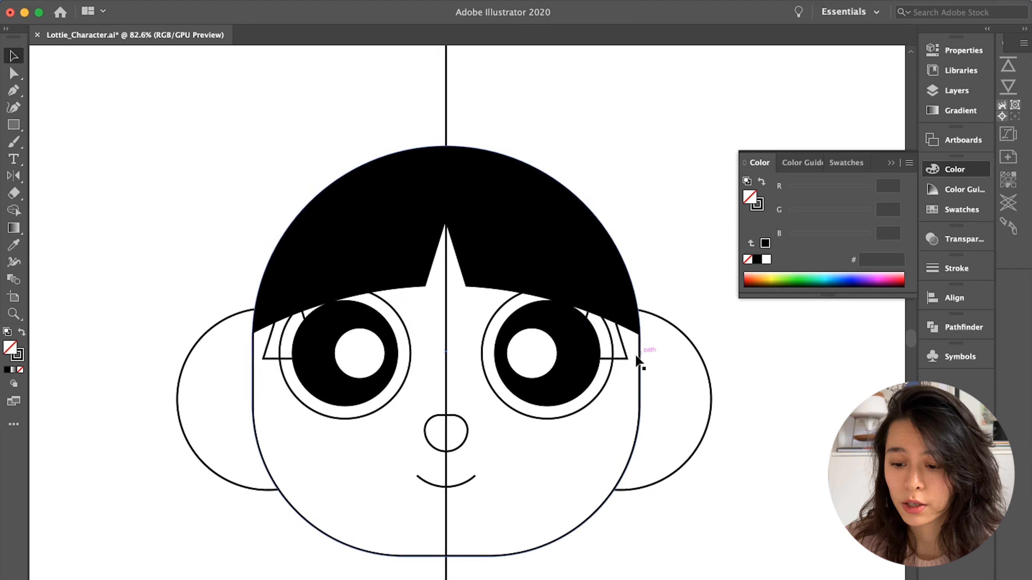
- Draw a small square spacer between the face's left-hand edge and the triangle's base corner, with a green fill and no stroke
click(13, 124)
scroll(253, 380, up, 3)
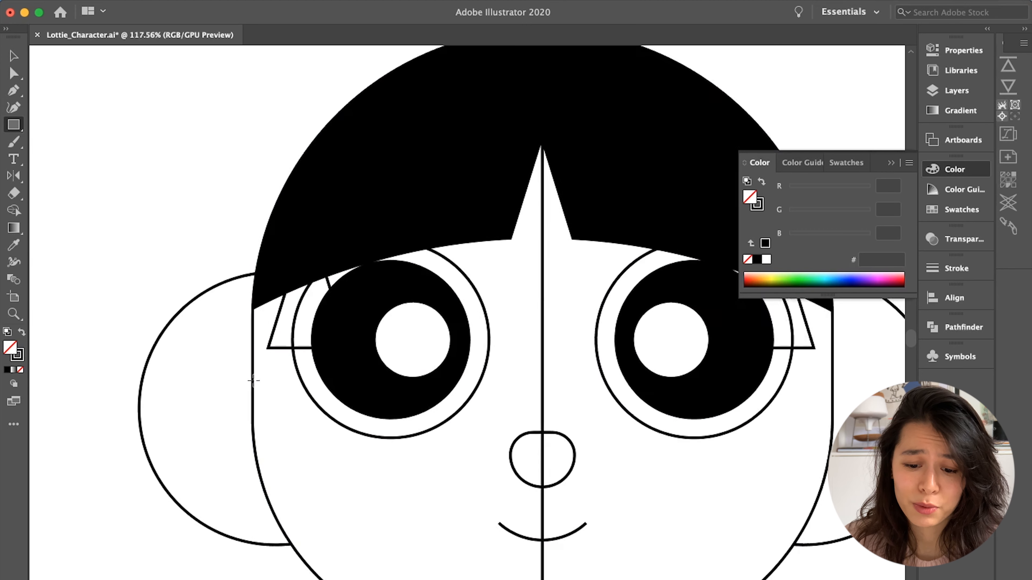
scroll(253, 381, up, 3)
drag(283, 304, 257, 298)
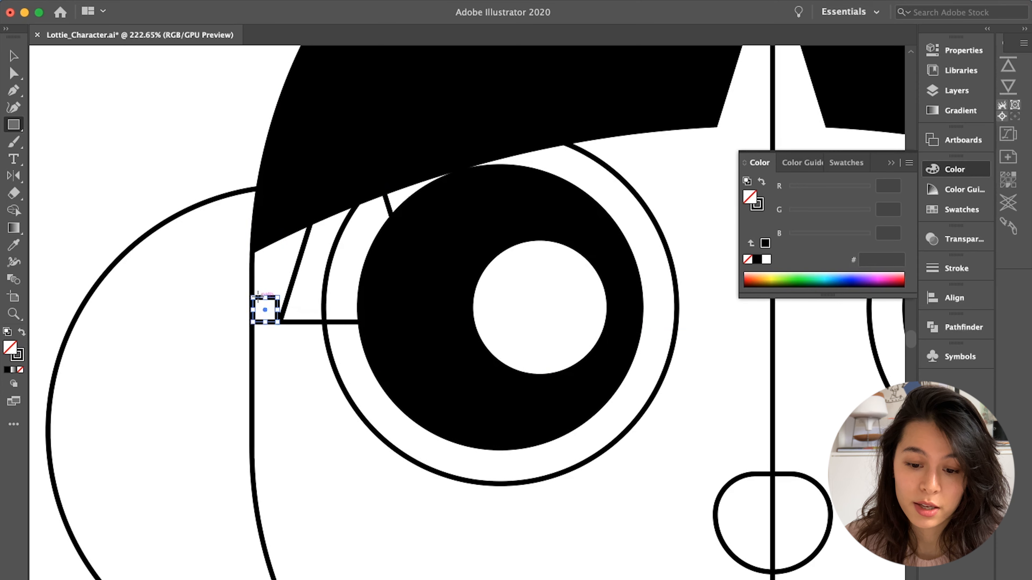
scroll(259, 296, down, 5)
scroll(248, 289, up, 2)
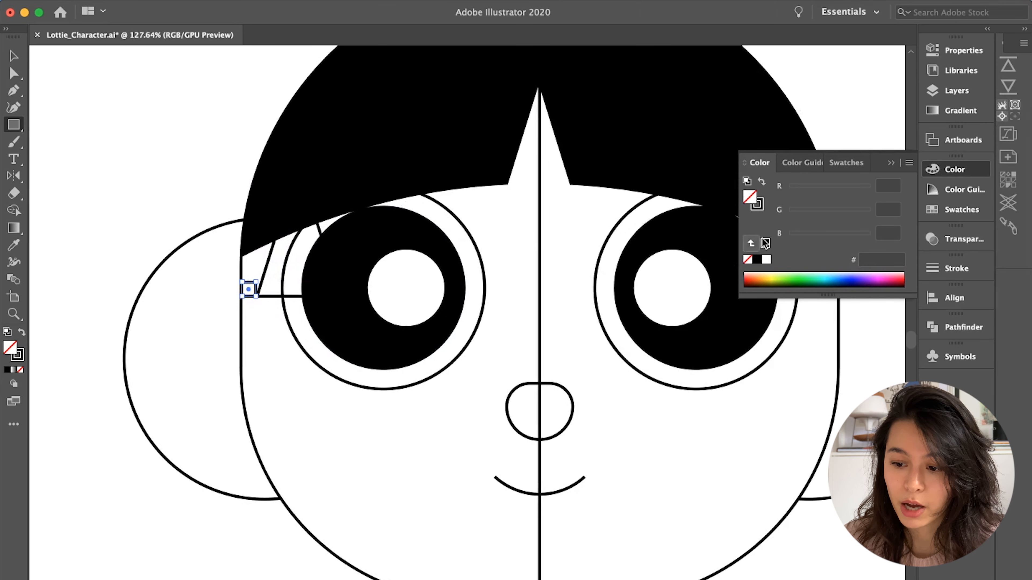
click(788, 275)
click(756, 204)
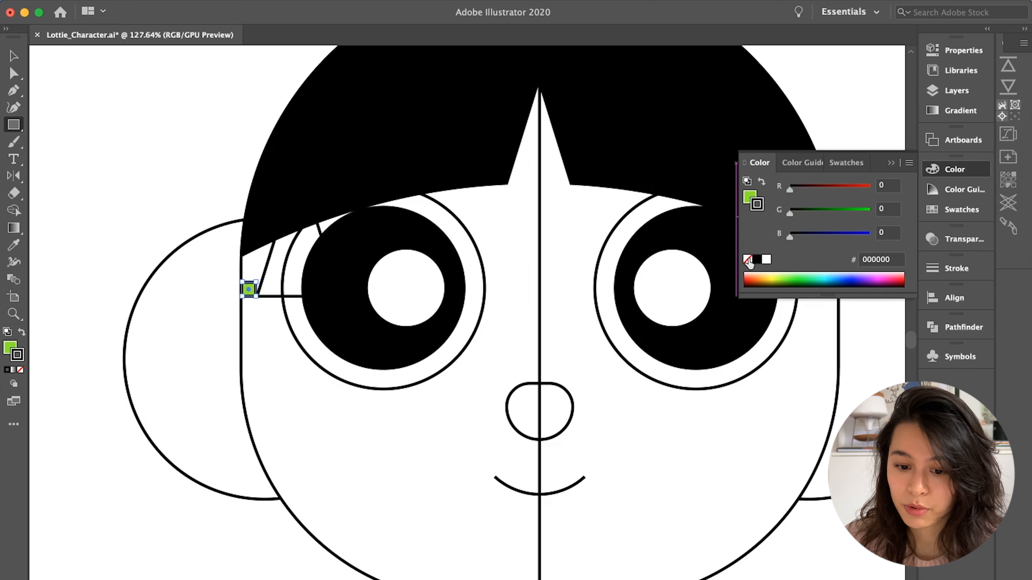
click(747, 259)
- Move the green spacer square straight across to the face's right-hand edge beside the other triangle
key(v)
scroll(198, 198, down, 3)
drag(195, 273, 620, 272)
scroll(619, 272, up, 4)
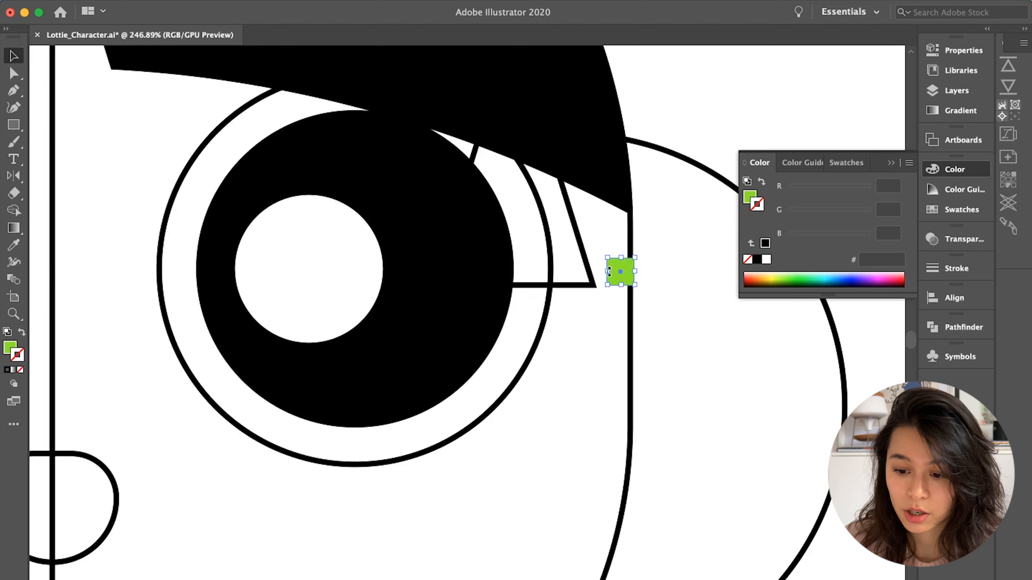
- Nudge the right-hand triangle outward until its base corner meets the green spacer square
click(591, 284)
key(Right)
key(Right)
key(Right)
key(Right)
key(Right)
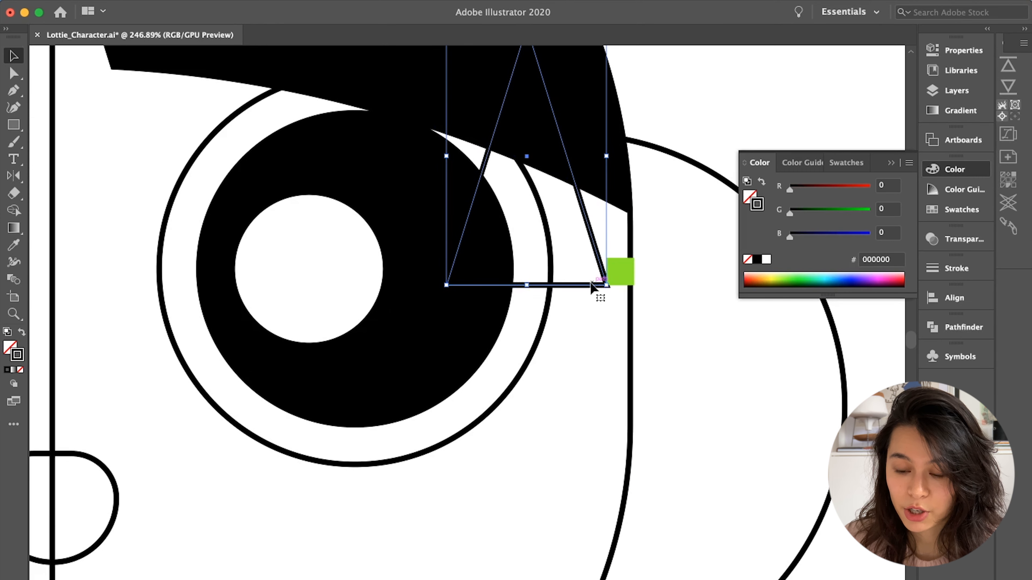
scroll(591, 284, down, 4)
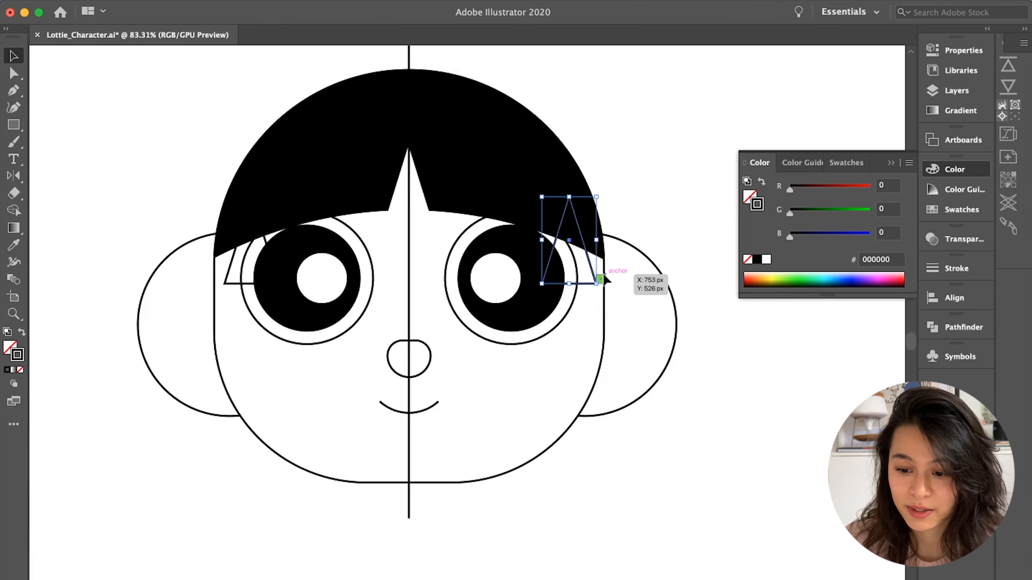
- Delete the green spacer square beside the right-hand triangle
scroll(631, 263, up, 2)
click(585, 291)
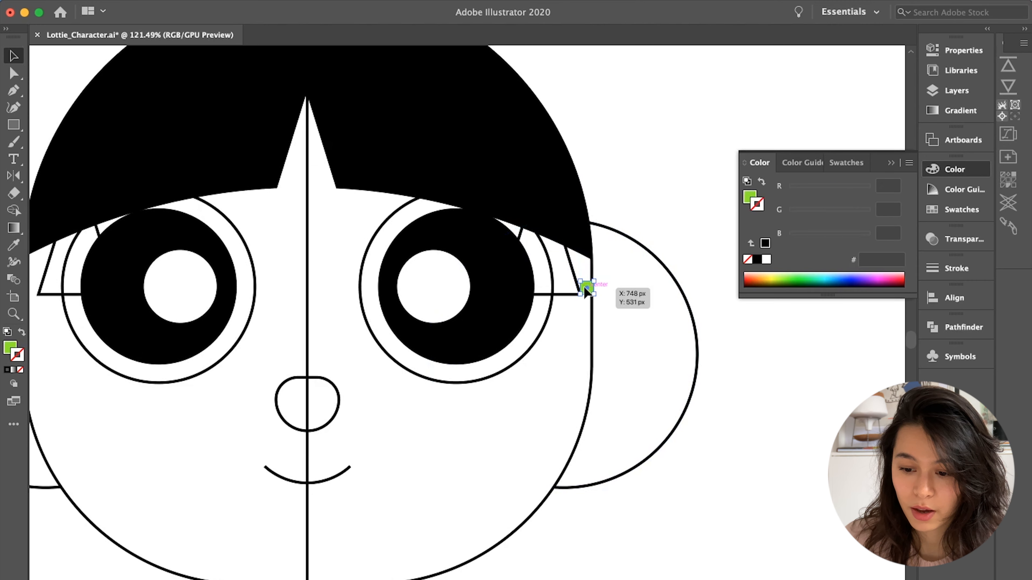
scroll(615, 202, down, 2)
- Subtract both small triangles from the hair cap with the Shape Builder tool to cut the outer fringe notches
scroll(613, 197, left, 2)
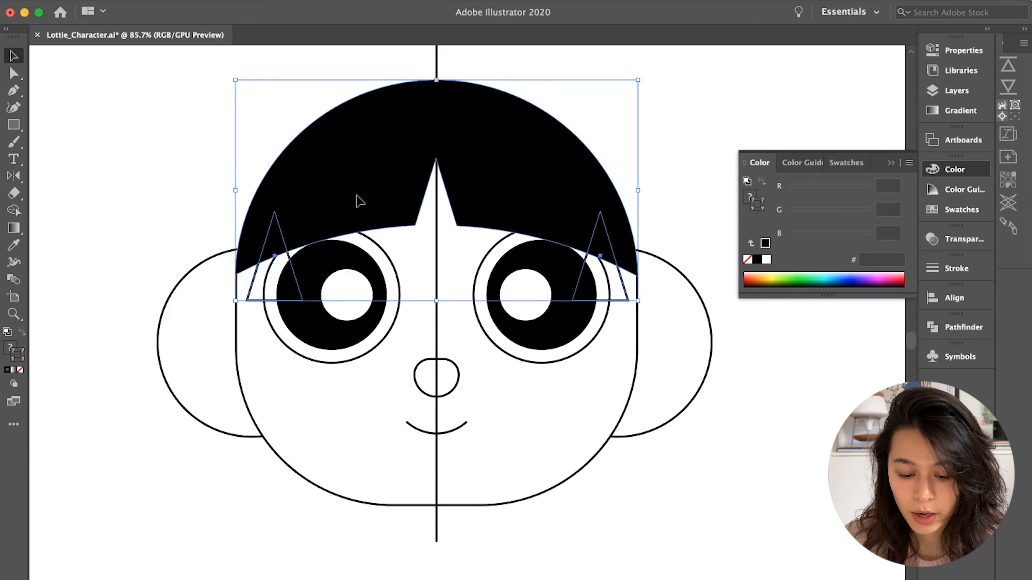
key(shift+m)
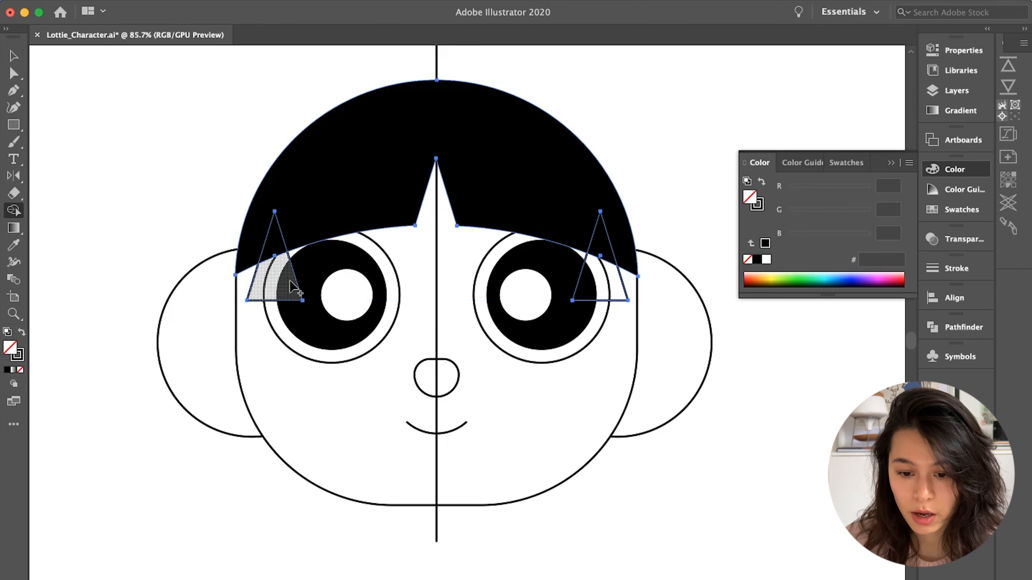
drag(285, 292, 280, 244)
drag(596, 285, 595, 243)
key(v)
click(661, 155)
scroll(661, 155, down, 1)
scroll(660, 154, down, 3)
scroll(660, 154, up, 4)
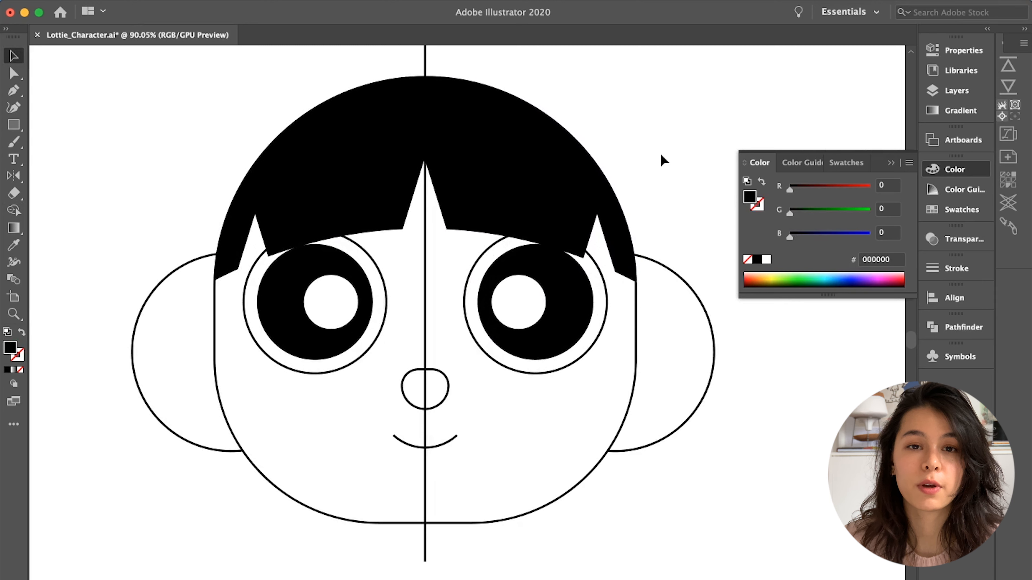
- Move the tip anchors of both outer fringe notches inward by about 10 px with the Direct Selection tool
key(a)
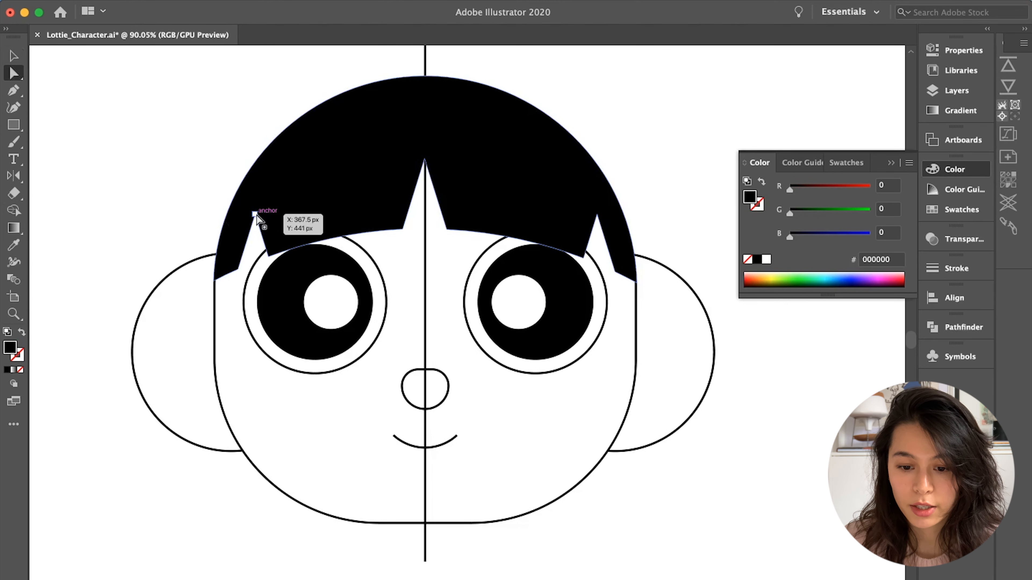
drag(255, 214, 265, 214)
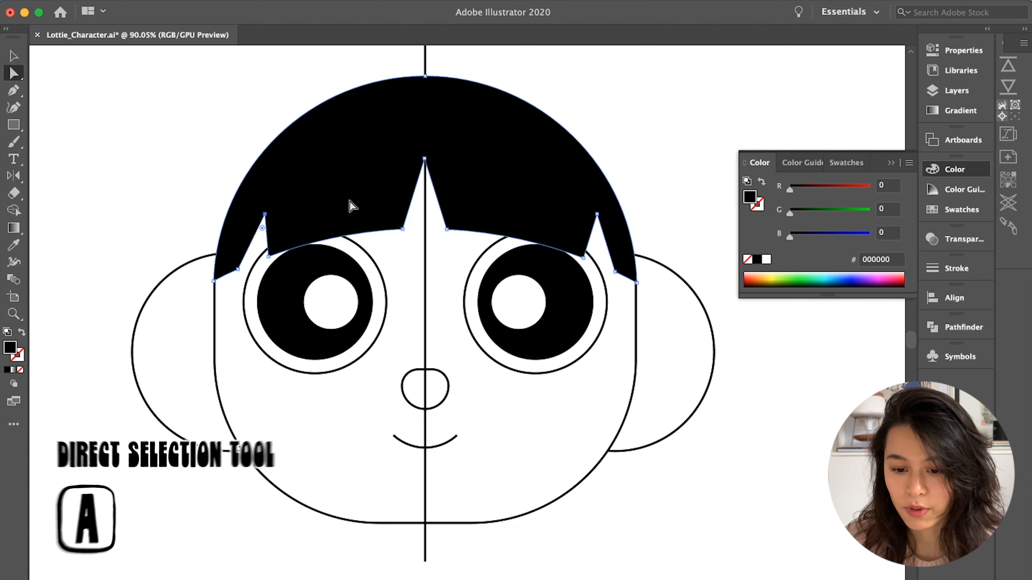
drag(597, 214, 587, 214)
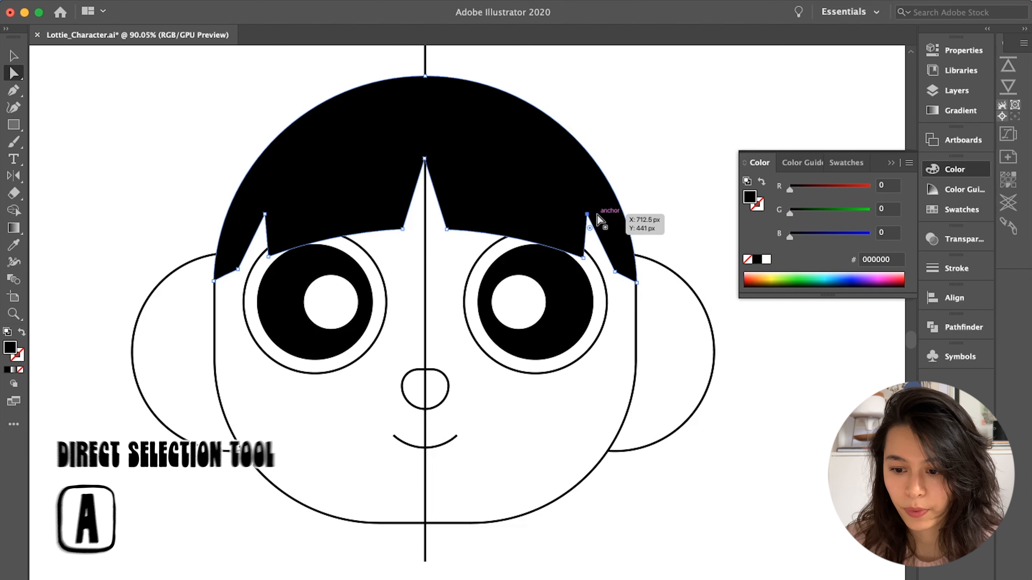
- Delete the vertical centre line running through the face
key(v)
key(super+0)
drag(440, 90, 521, 132)
key(Delete)
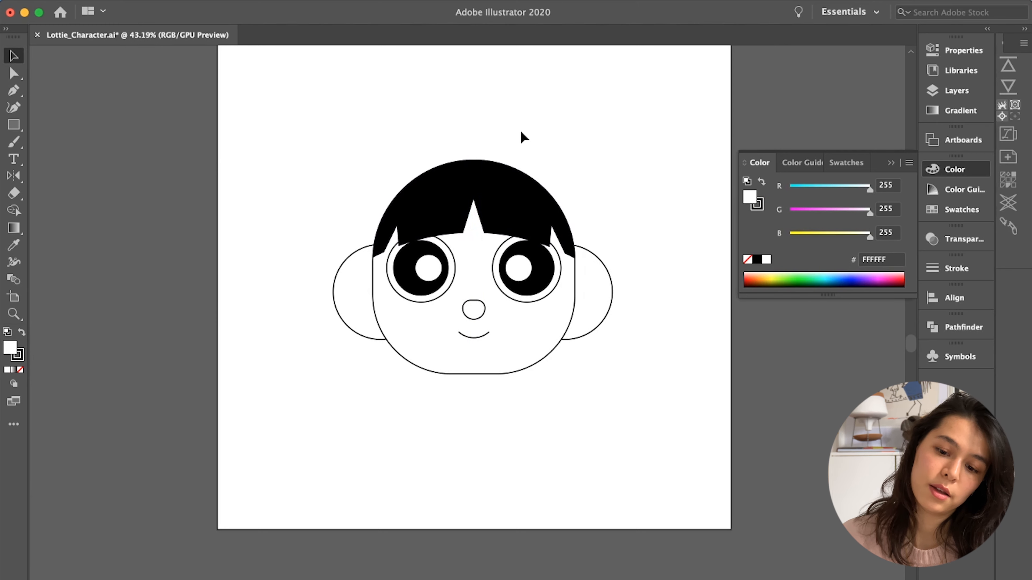
- Fine-tune the tip anchors of both outer notches so their inner edges stand nearly vertical, and save the file
scroll(433, 250, up, 3)
key(a)
click(378, 218)
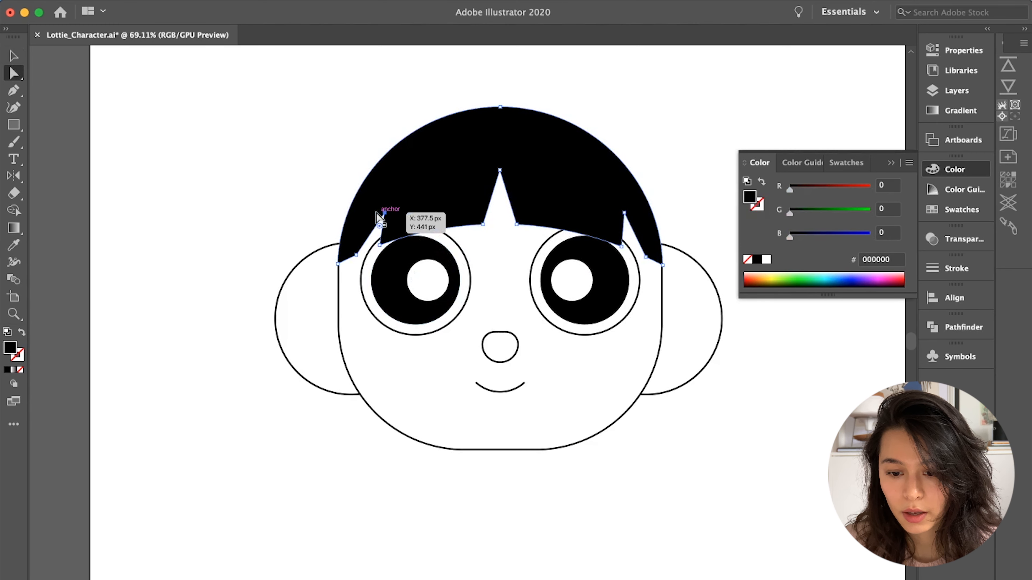
drag(377, 218, 378, 218)
click(625, 214)
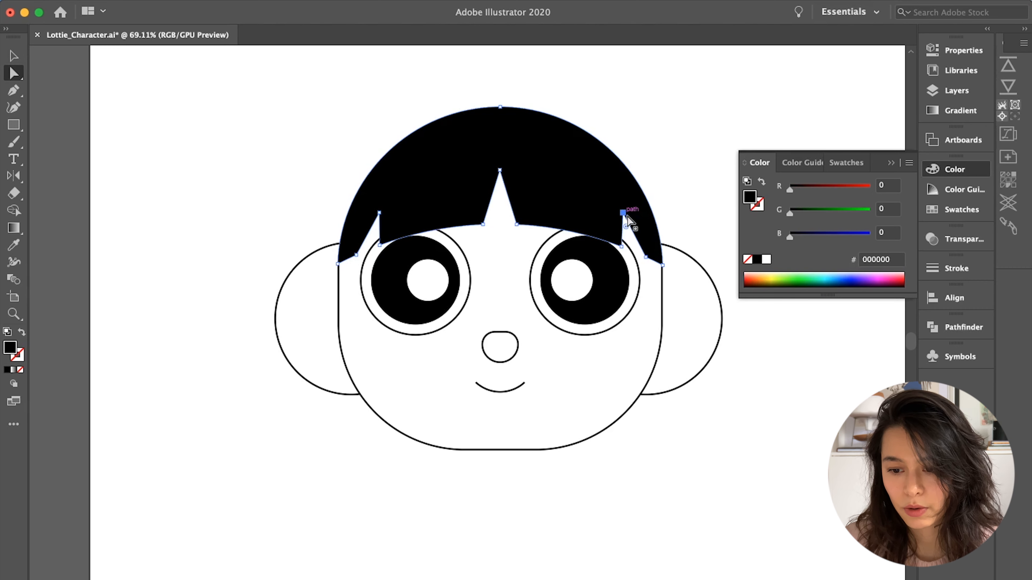
click(697, 137)
key(v)
scroll(697, 136, down, 3)
key(super+s)
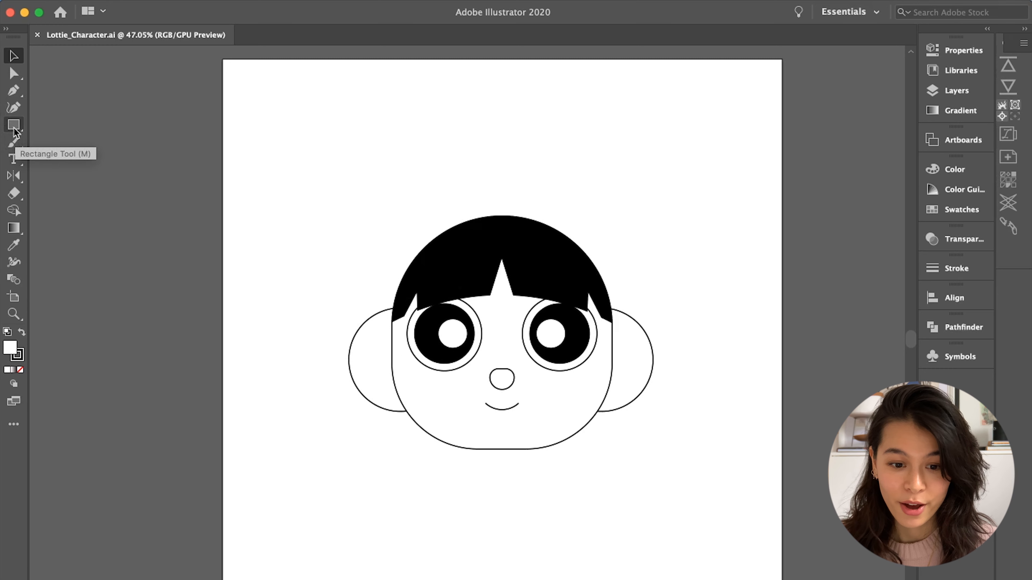
- Draw a tall narrow ellipse just left of the head's centre, rising from the hair, and send it behind the hair cap
drag(14, 129, 85, 142)
drag(455, 111, 500, 254)
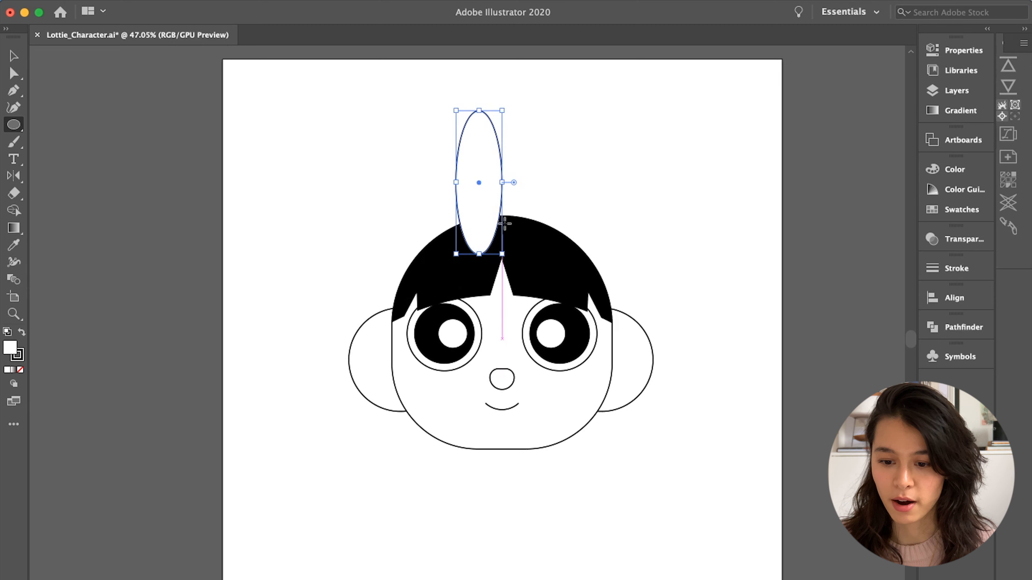
key(v)
scroll(528, 181, up, 3)
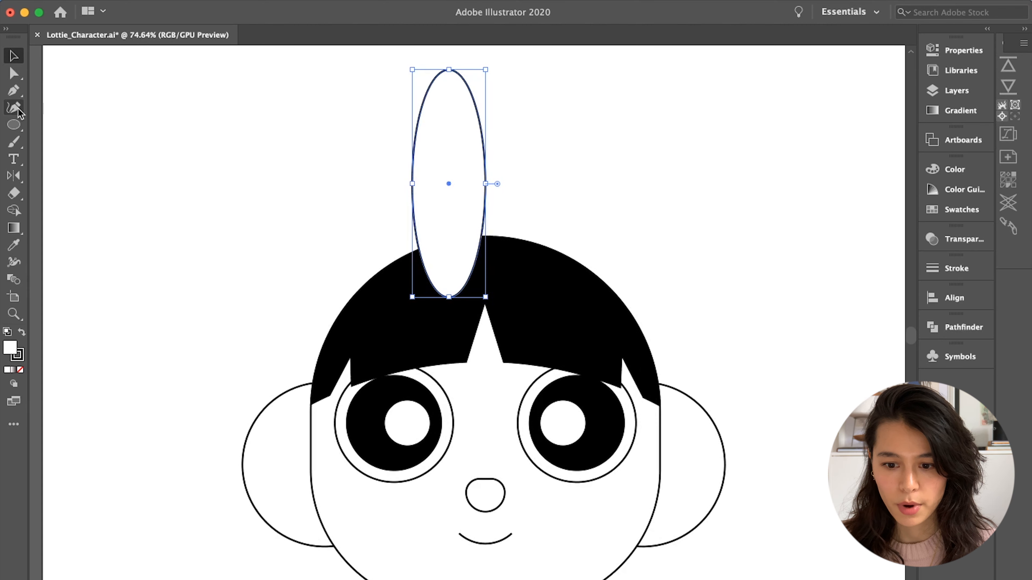
key(a)
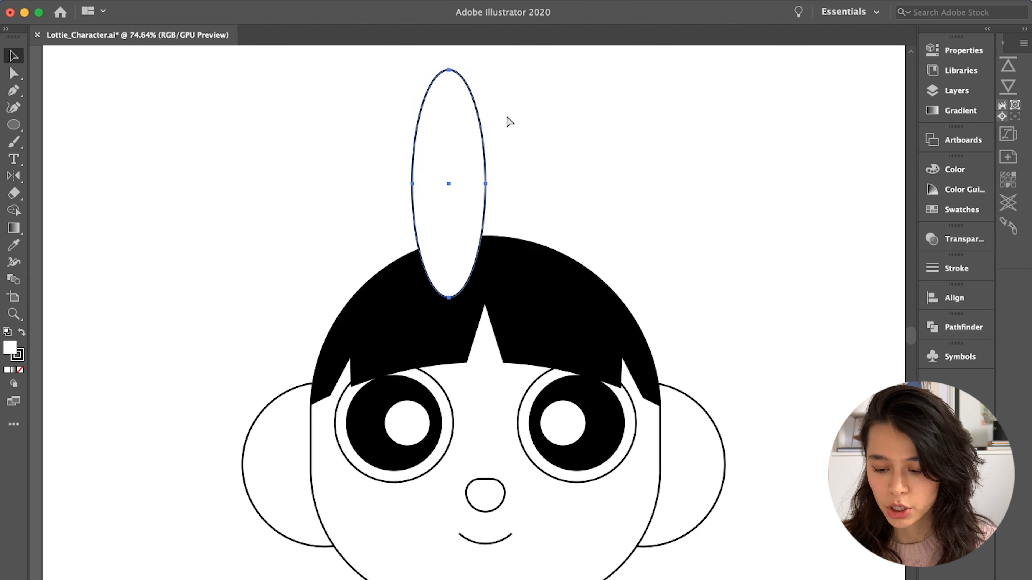
key(v)
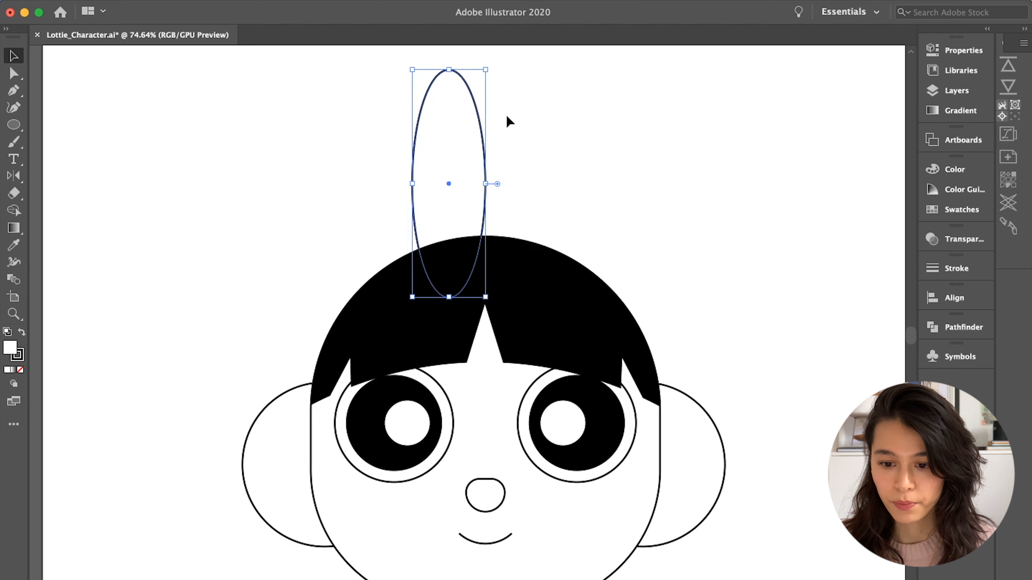
scroll(556, 140, down, 1)
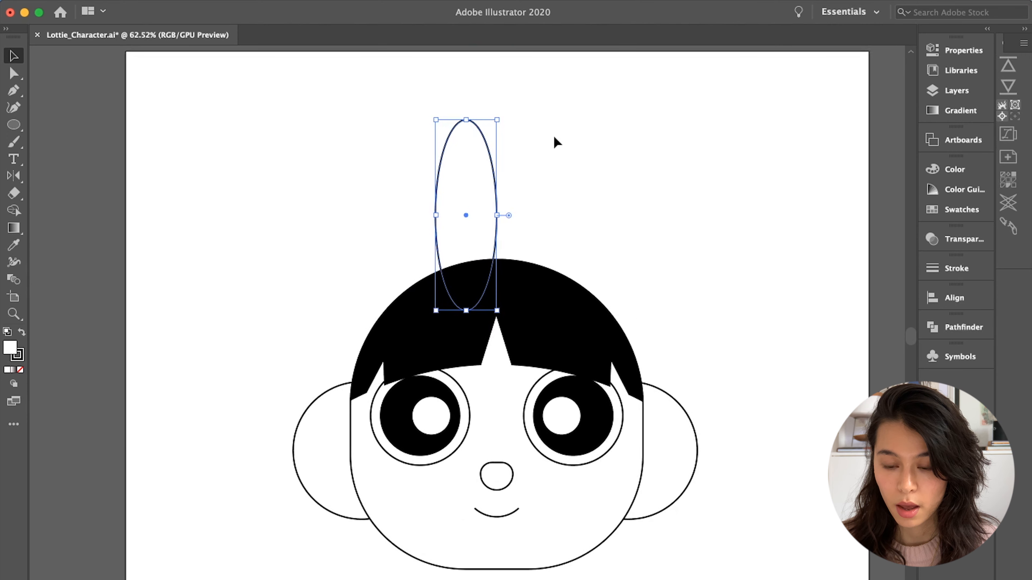
click(20, 108)
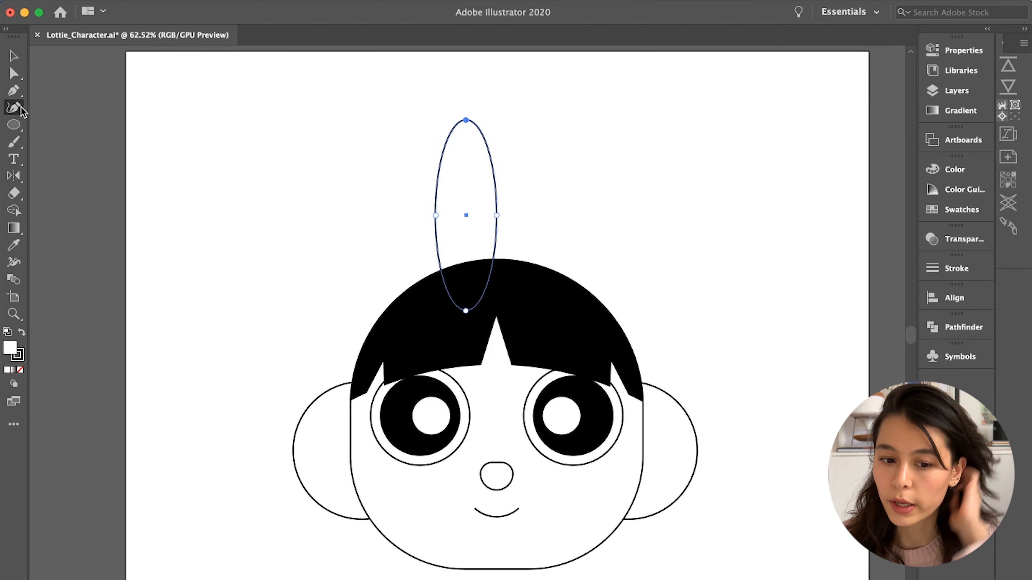
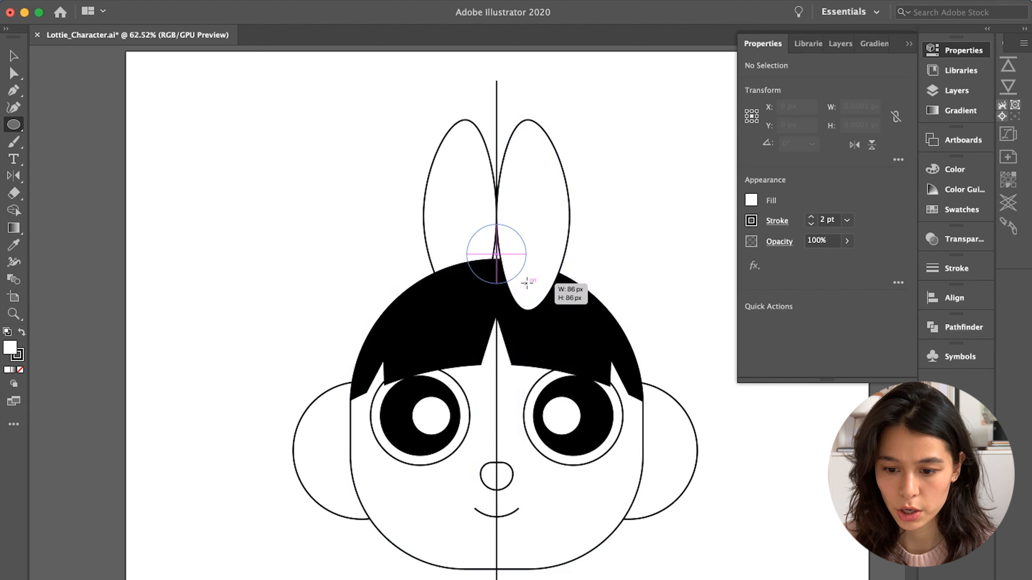
- Draw an 86 px circle centred between the ear bases and send it and both ears behind the hair, with the circle before the ears
drag(527, 283, 527, 283)
key(v)
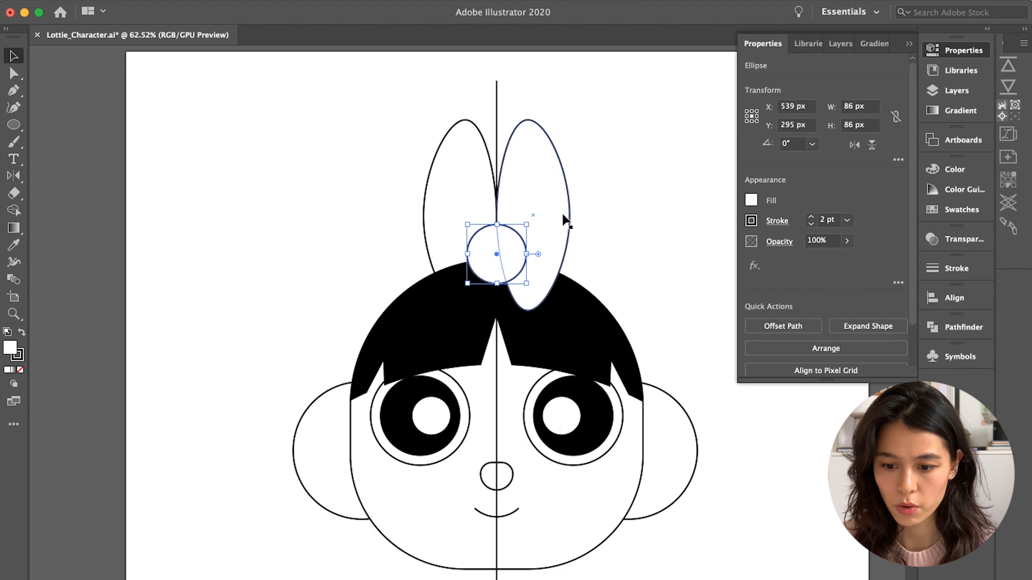
shift+click(563, 214)
key(super+shift+[)
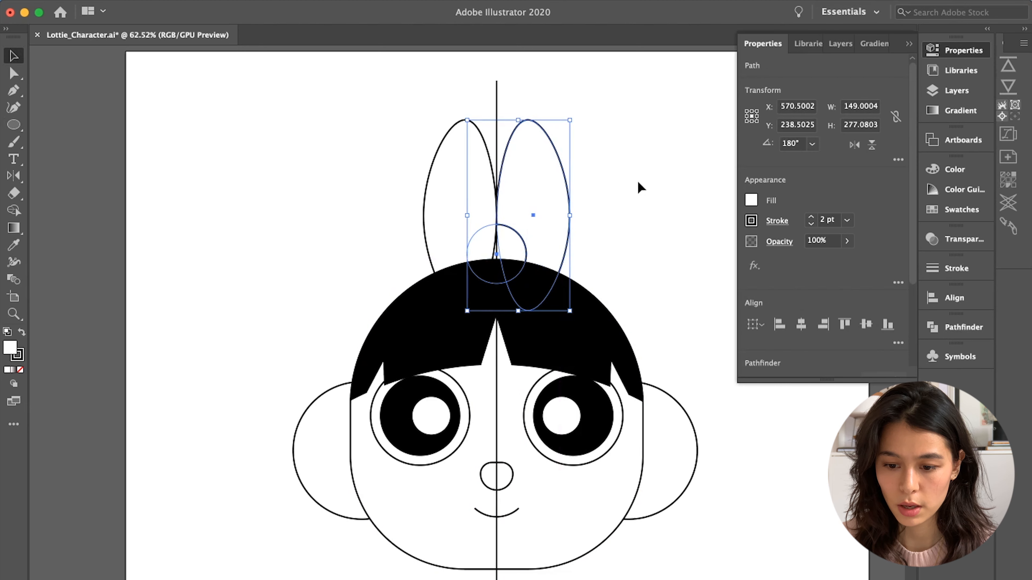
click(637, 181)
click(451, 203)
key(super+shift+[)
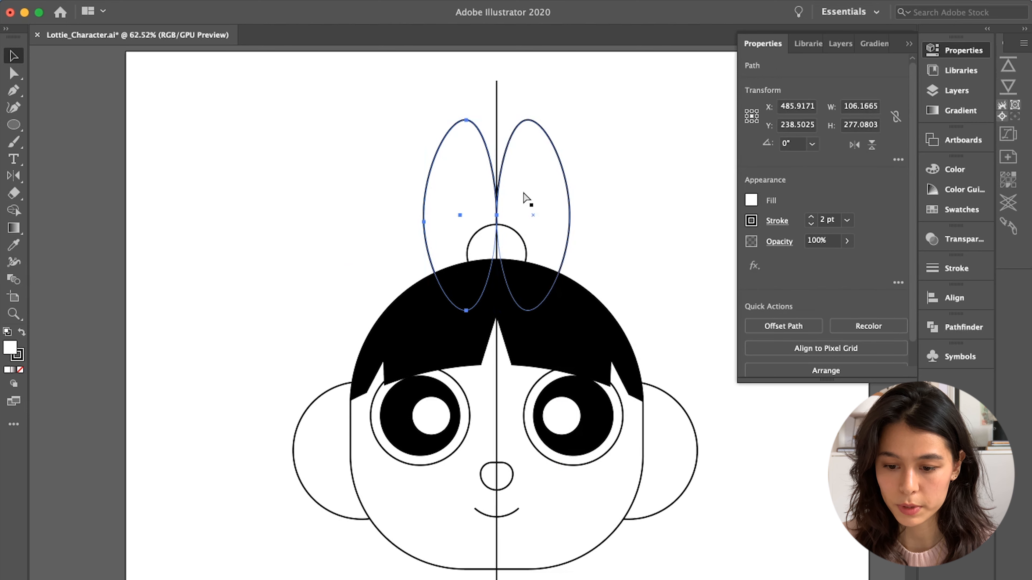
click(611, 169)
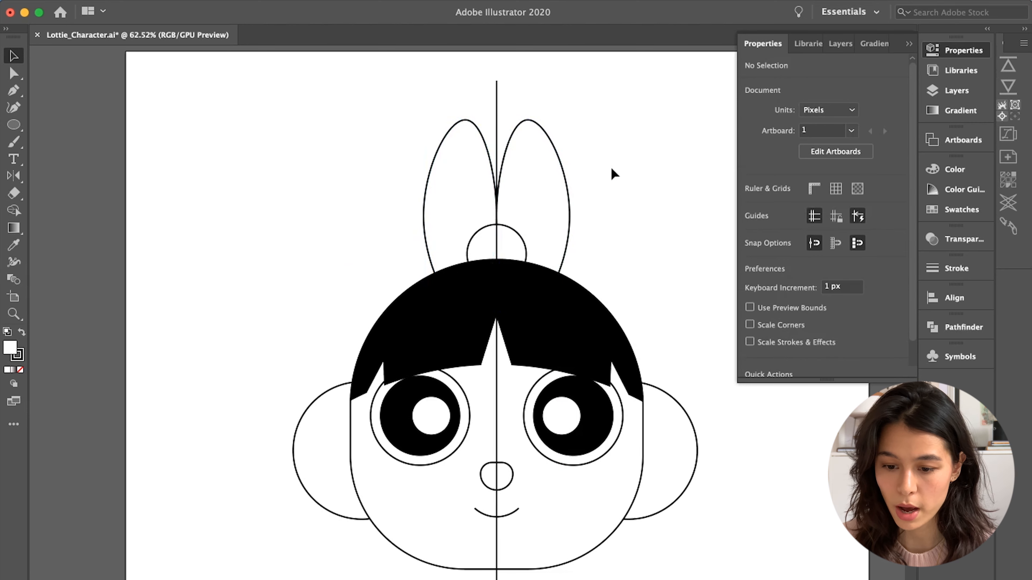
- Move the two tall ears apart by shifting each about 10 px away from the centre line
click(463, 200)
drag(533, 206, 543, 212)
click(641, 167)
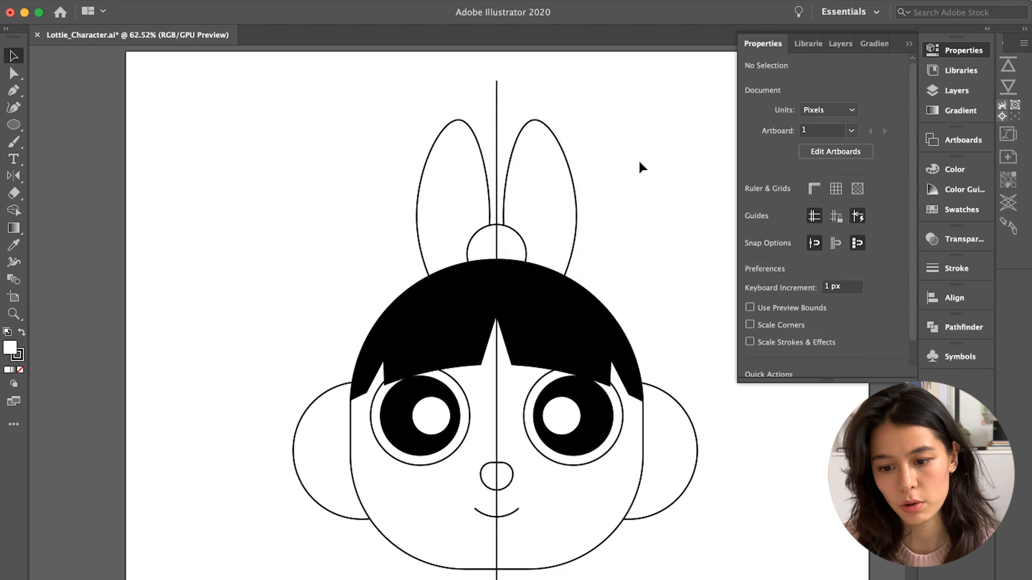
- Move both tall ears and the circle between them down 20 px behind the hair
click(474, 227)
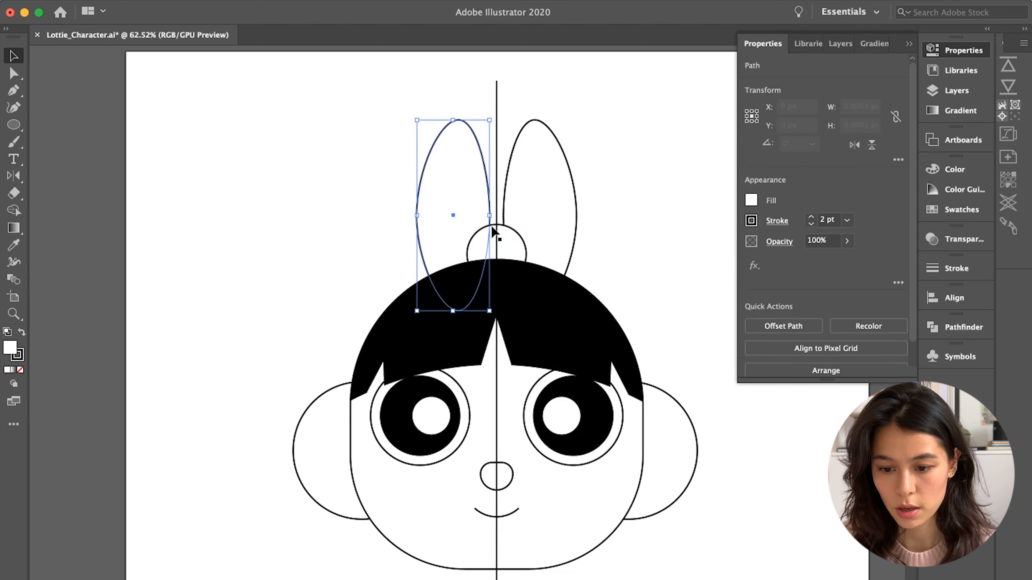
shift+click(521, 237)
shift+click(541, 217)
key(shift+Down)
key(shift+Down)
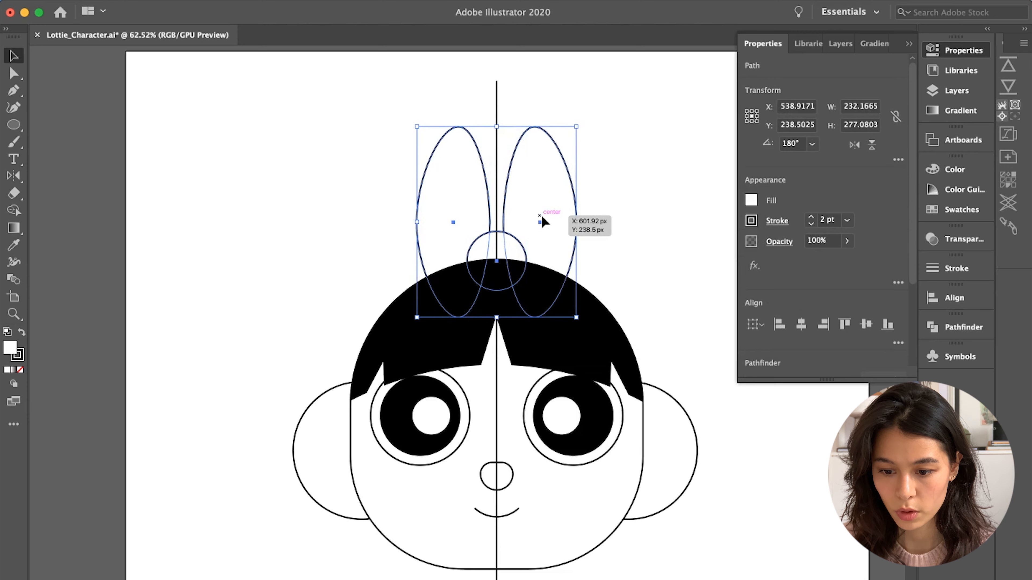
click(646, 188)
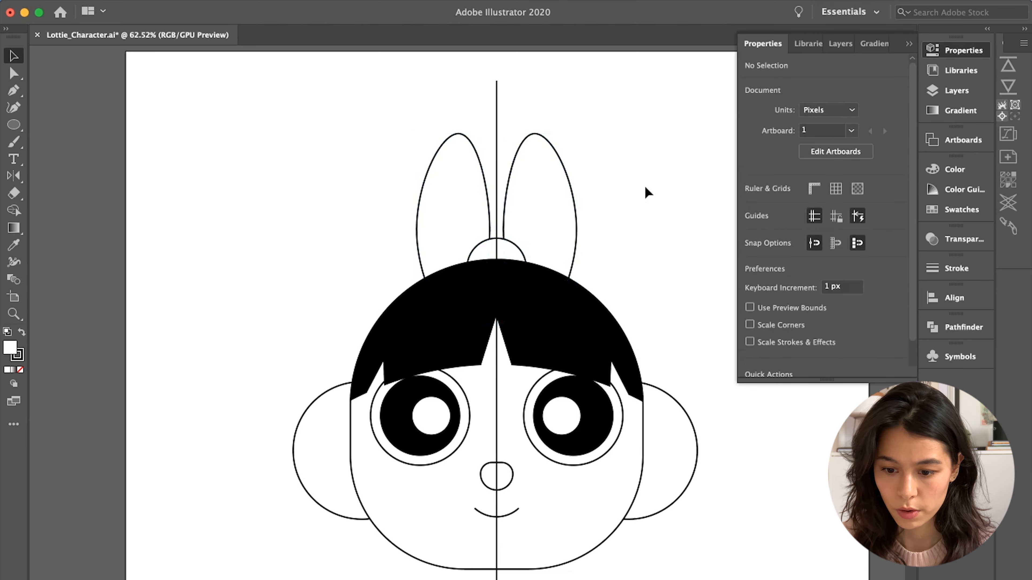
- Delete the vertical guide line running between the tall ears and through the head
scroll(645, 186, down, 5)
click(580, 340)
key(Delete)
scroll(583, 346, right, 3)
scroll(583, 345, up, 1)
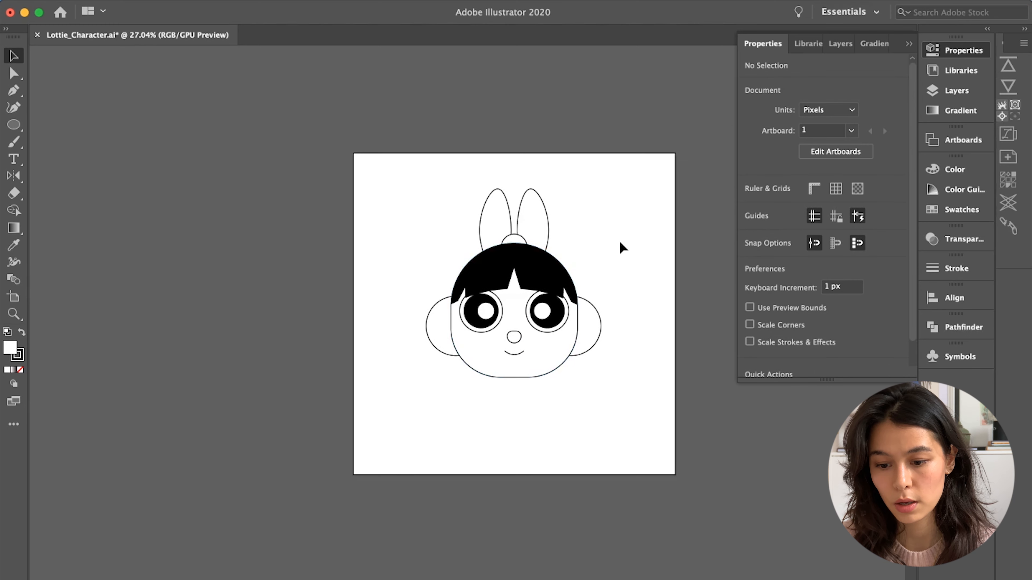
- Undo the deletion of the vertical line running through the centre of the head
scroll(624, 267, up, 2)
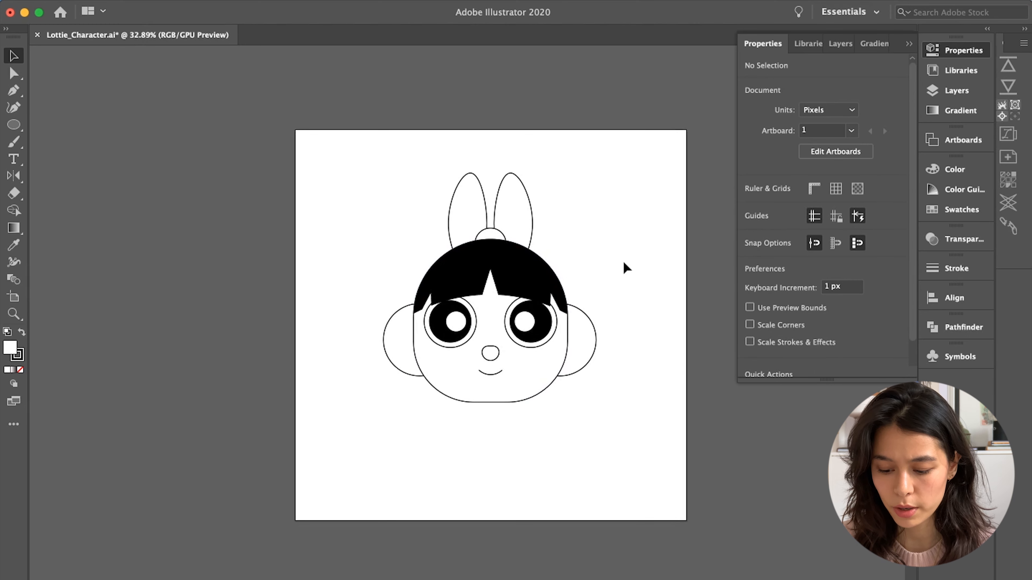
key(super+z)
click(596, 337)
scroll(596, 337, up, 5)
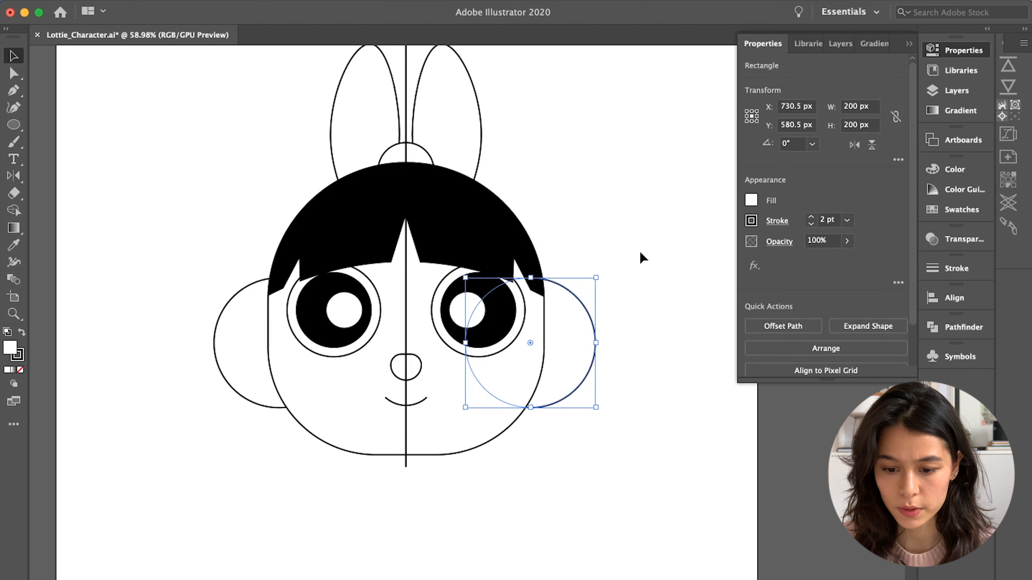
click(640, 253)
- Replace the drawn centre line with a vertical ruler guide through the middle of the head, showing the rulers only while placing it
scroll(641, 253, down, 3)
key(super+r)
scroll(641, 253, up, 2)
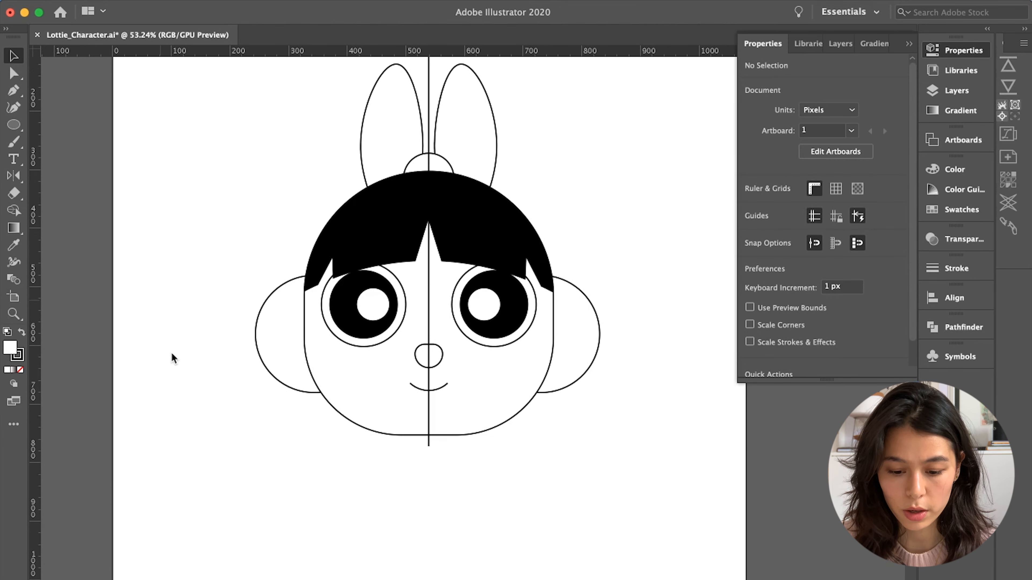
drag(34, 369, 428, 169)
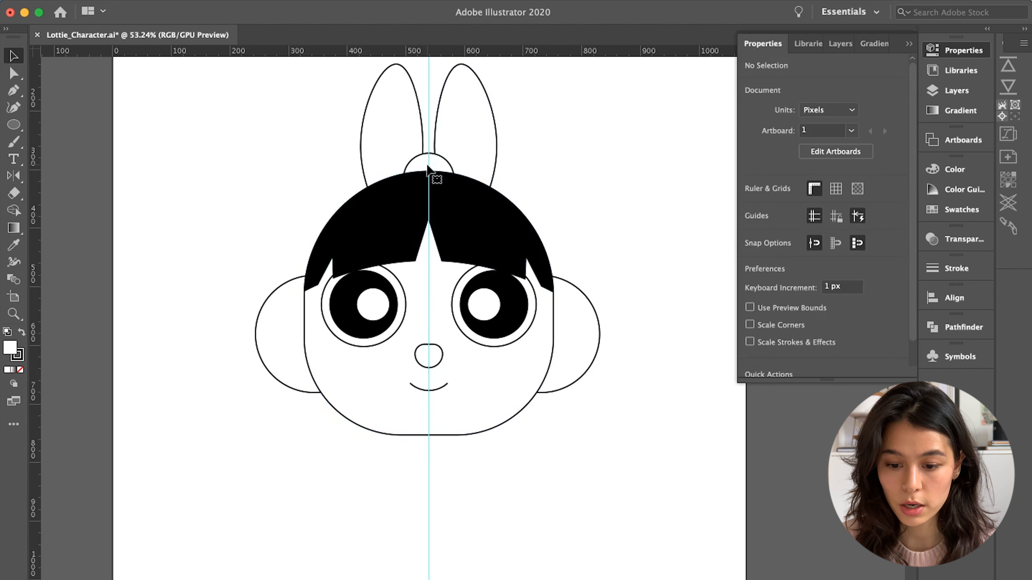
key(super+r)
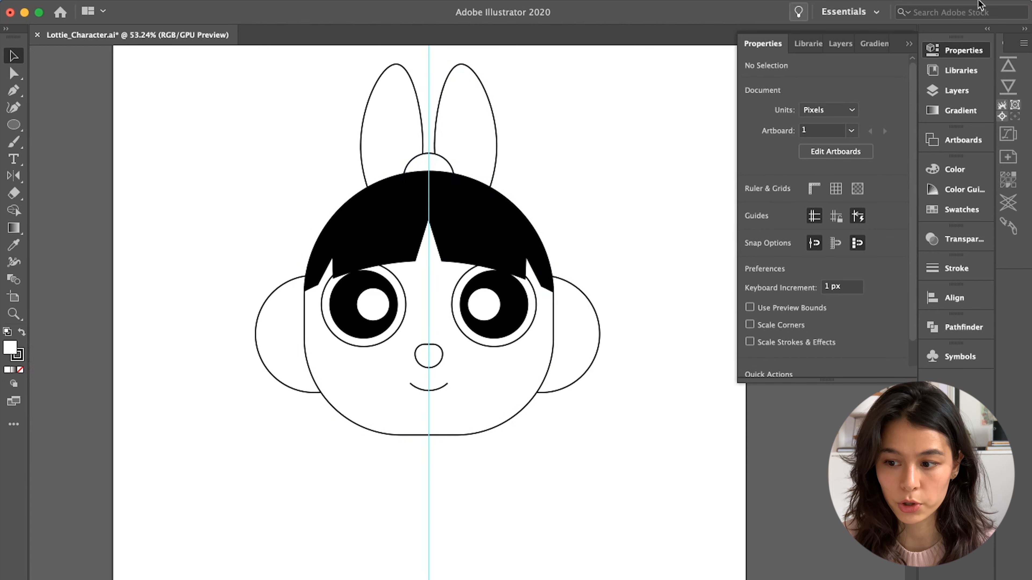
- Collapse the open Properties panel, hide the guides, and fit the whole artboard in view
click(979, 53)
scroll(632, 216, down, 2)
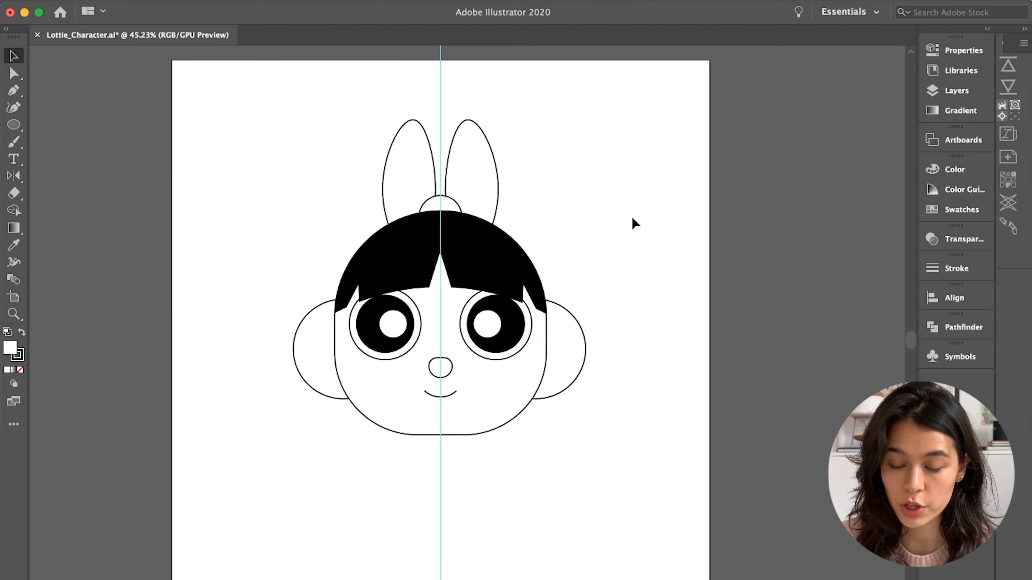
key(super+semicolon)
key(super+minus)
key(super+0)
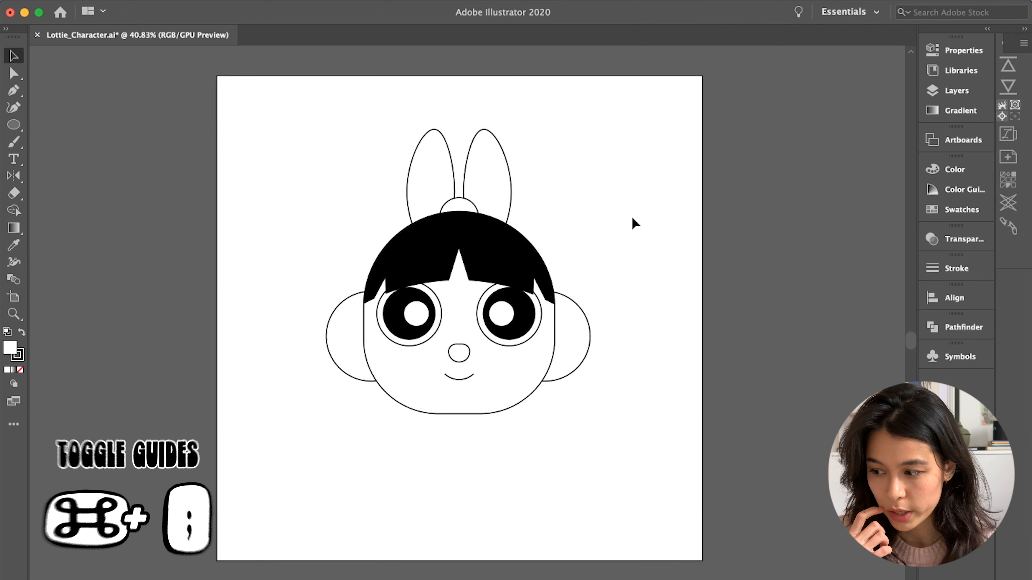
- Shorten the head shape by raising its chin edge slightly
click(481, 403)
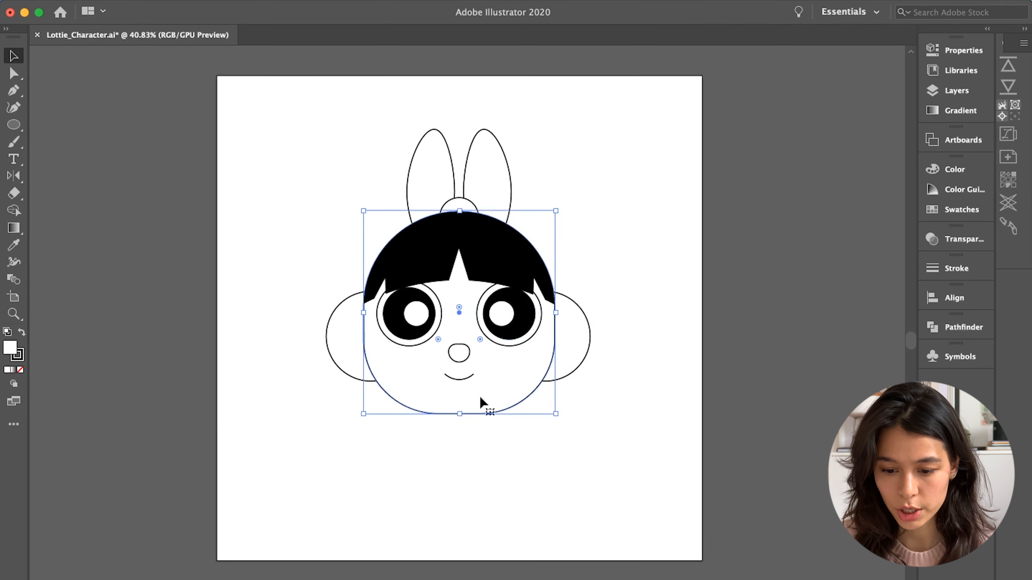
scroll(481, 402, up, 2)
drag(454, 420, 454, 405)
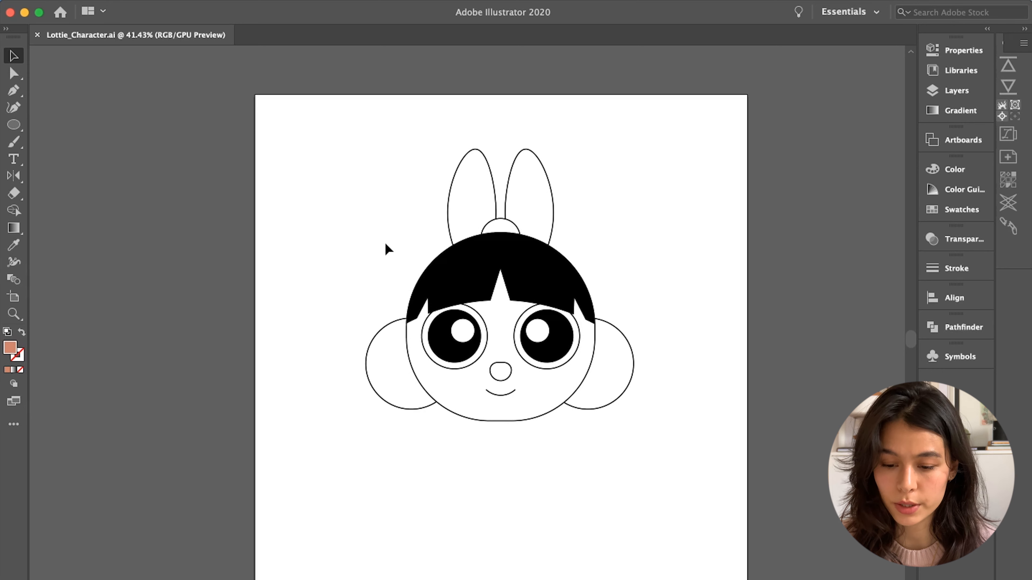
- Lengthen the head shape by extending its chin edge downward while keeping its width
click(472, 399)
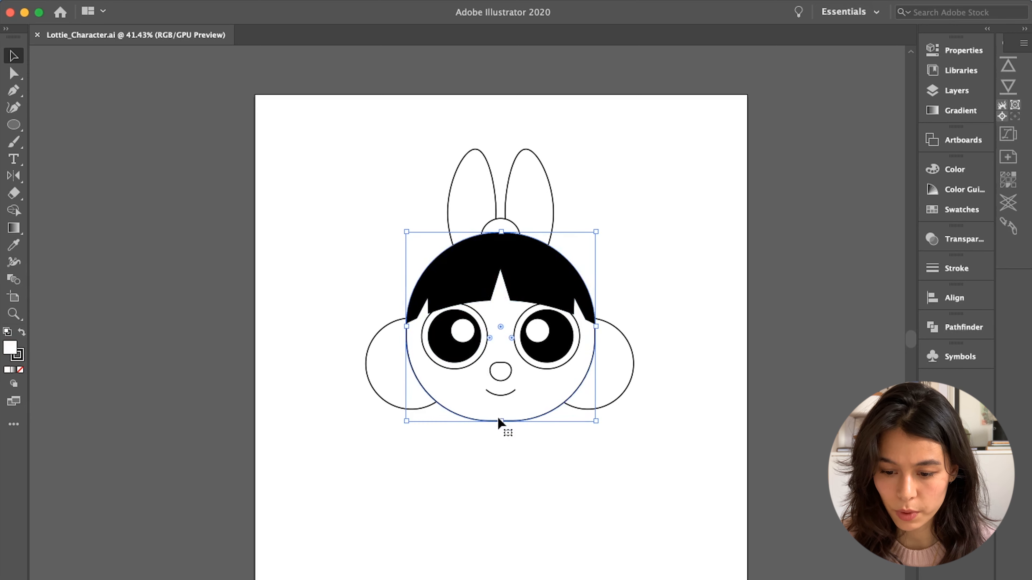
drag(501, 423, 502, 449)
click(483, 494)
- Move the eyes, nose and mouth down together, clear of the fringe, and enlarge them slightly as one selection
click(485, 349)
shift+click(502, 380)
shift+click(498, 395)
key(shift+Down)
key(shift+Down)
key(shift+Down)
scroll(496, 377, up, 2)
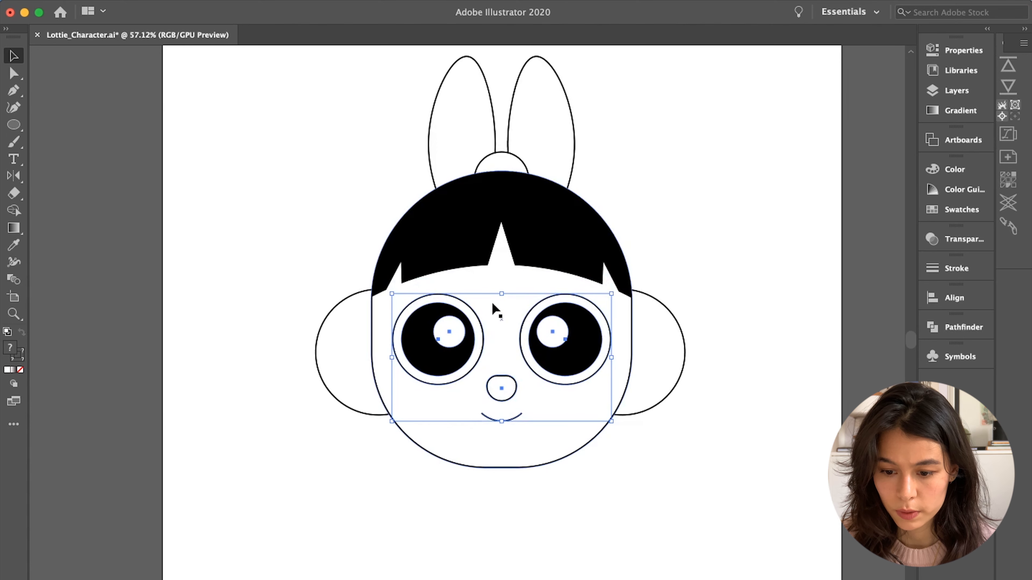
drag(501, 295, 502, 289)
click(464, 462)
- Select the black fringe shape at its central notch
click(502, 226)
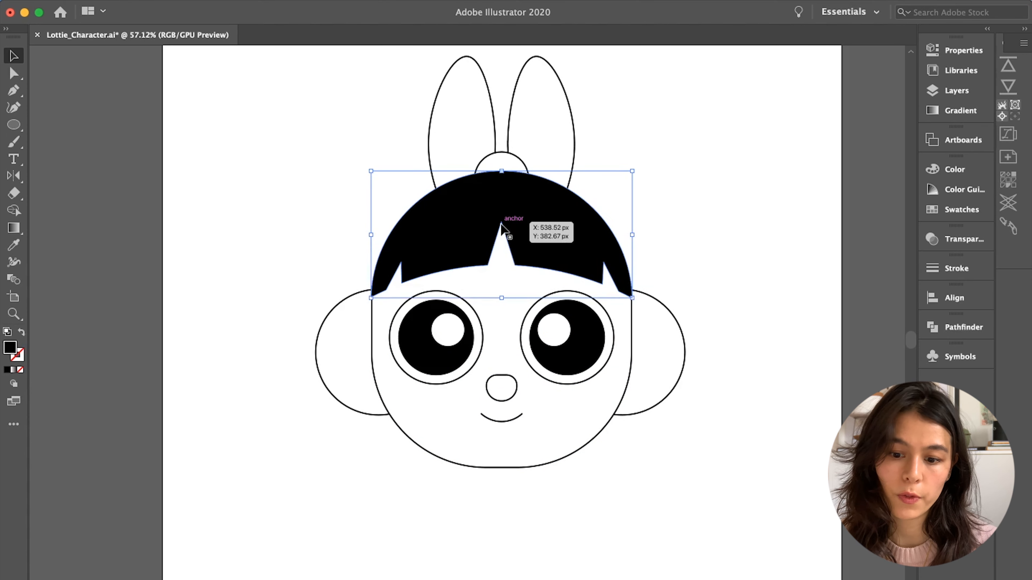
- Move the black hair shape down over the forehead until the fringe overlaps the eyes
key(shift+Down)
key(shift+Down)
key(shift+Down)
key(shift+Down)
key(shift+Down)
key(shift+Down)
key(shift+Down)
- Reshape the hair's upper curve with the Curvature tool so that it follows the head outline on both sides
click(10, 109)
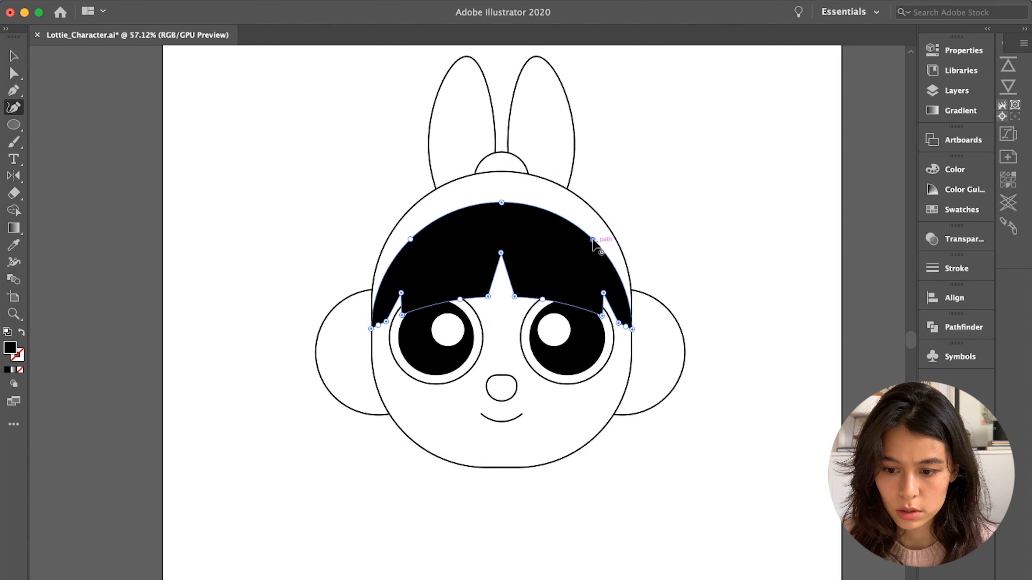
drag(501, 203, 501, 171)
drag(409, 240, 405, 215)
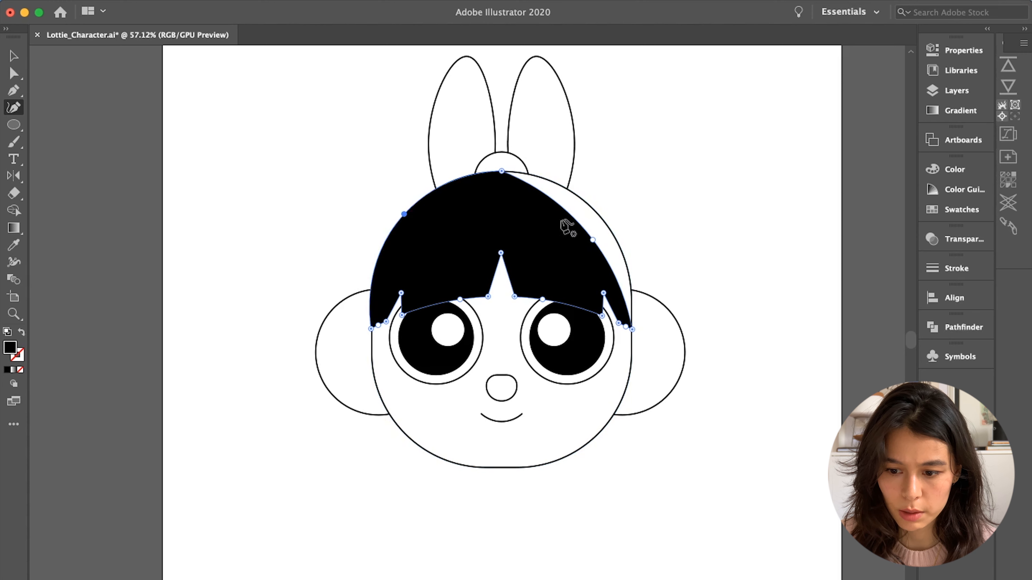
drag(601, 224, 605, 219)
scroll(638, 311, up, 5)
drag(625, 316, 619, 313)
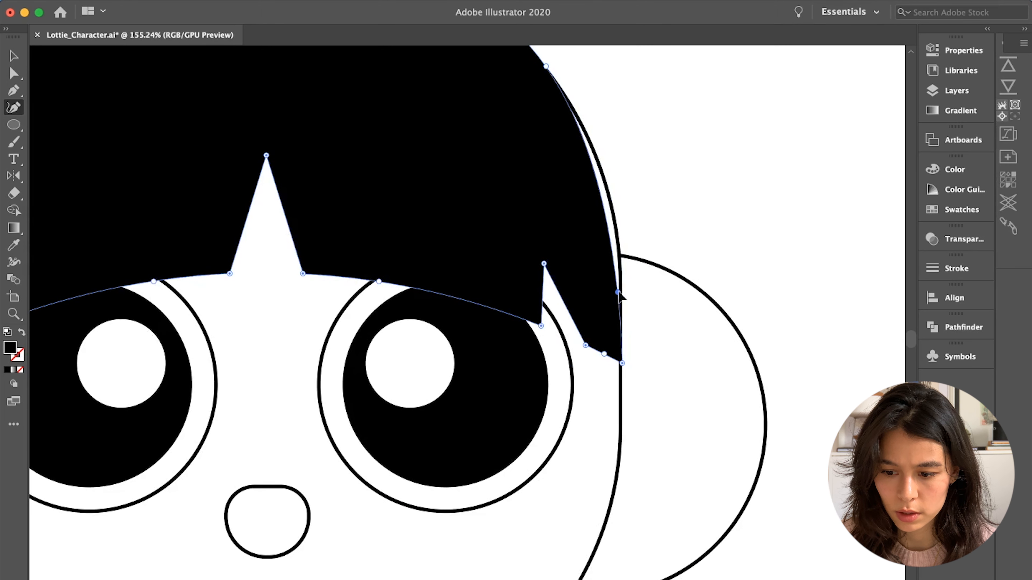
scroll(227, 325, down, 5)
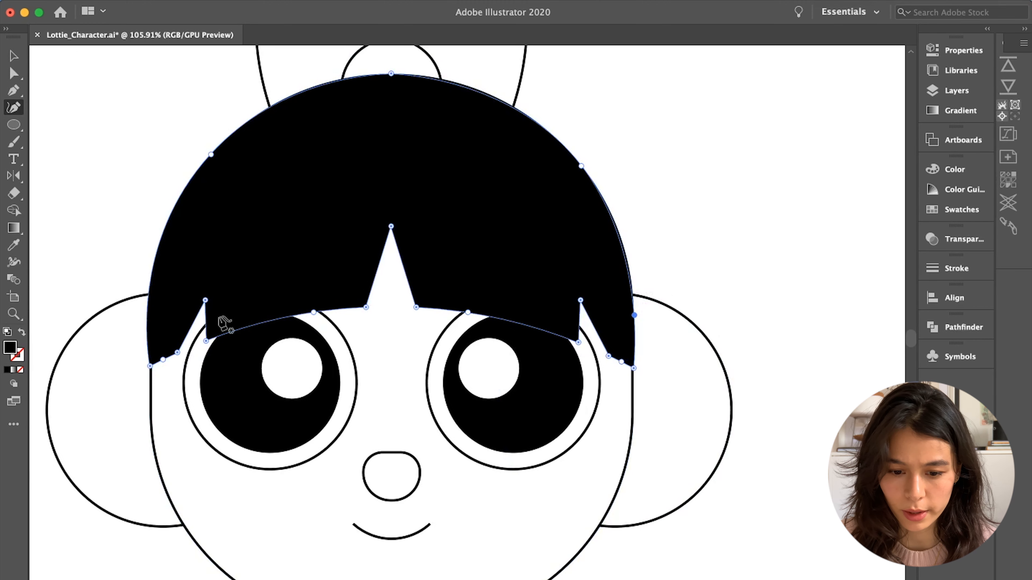
key(ctrl+0)
key(v)
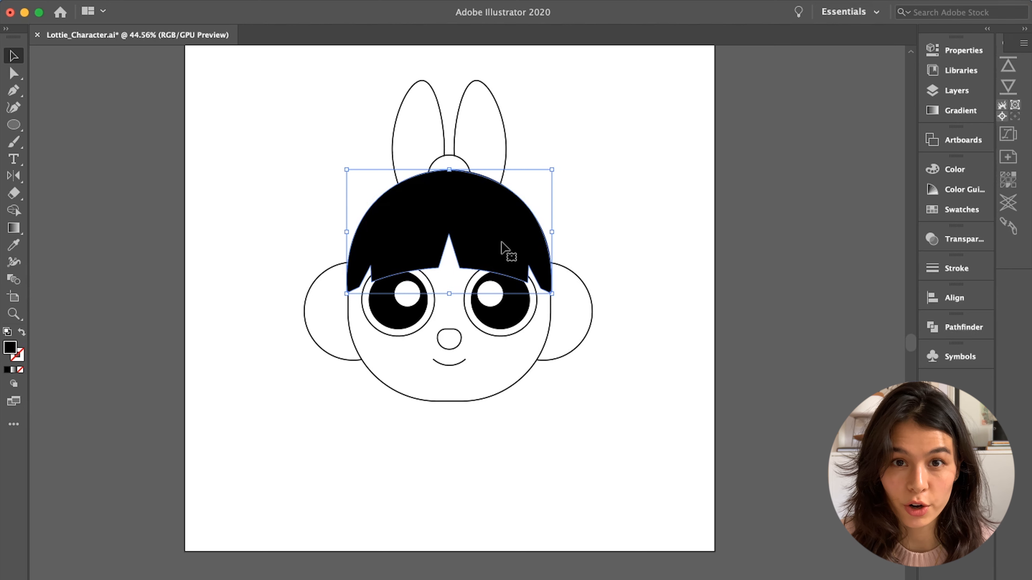
- Delete the black hair shape and move both ears slightly down beside the head
key(Delete)
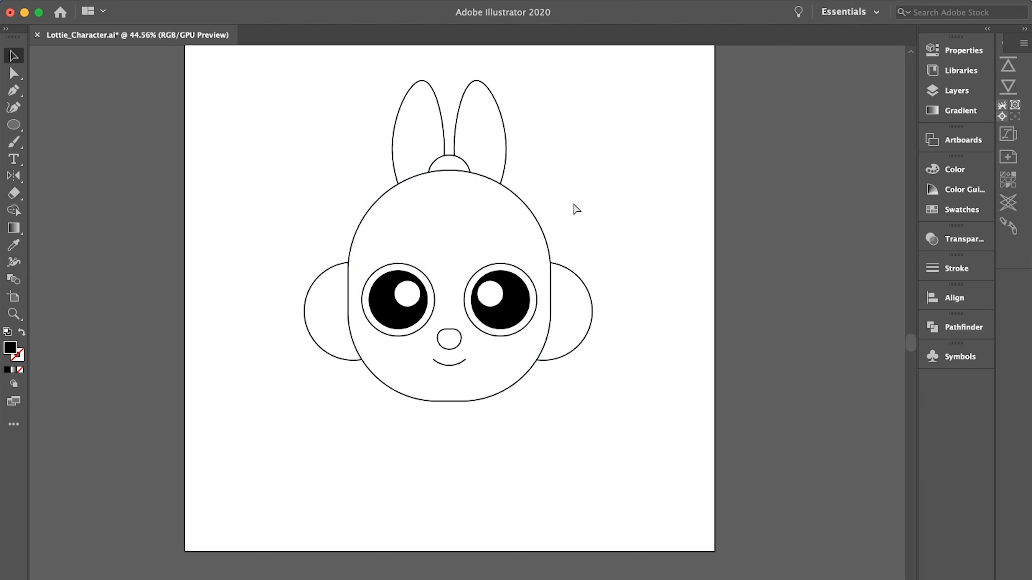
click(329, 329)
click(570, 323)
shift+click(323, 341)
click(566, 250)
click(448, 344)
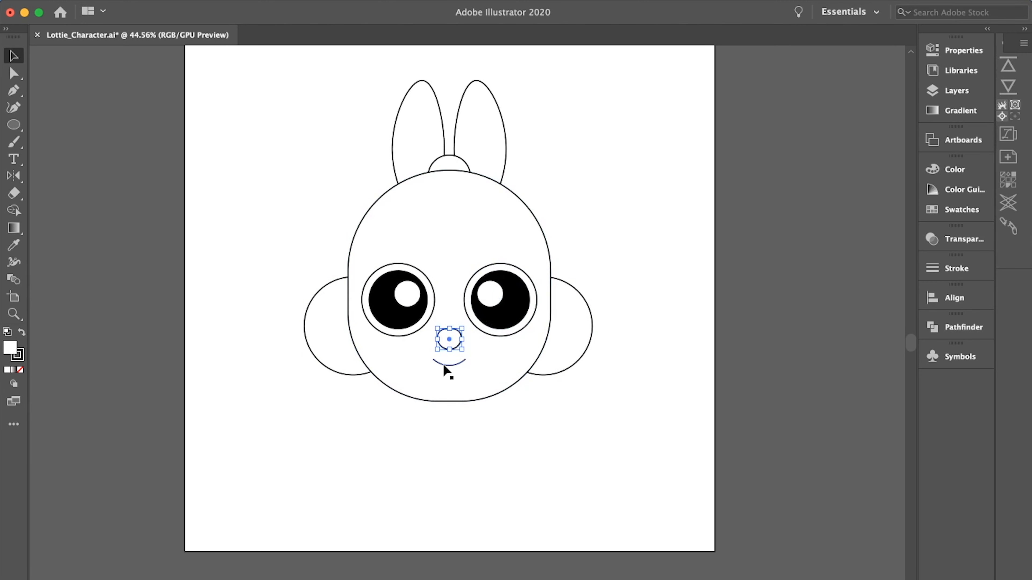
click(634, 272)
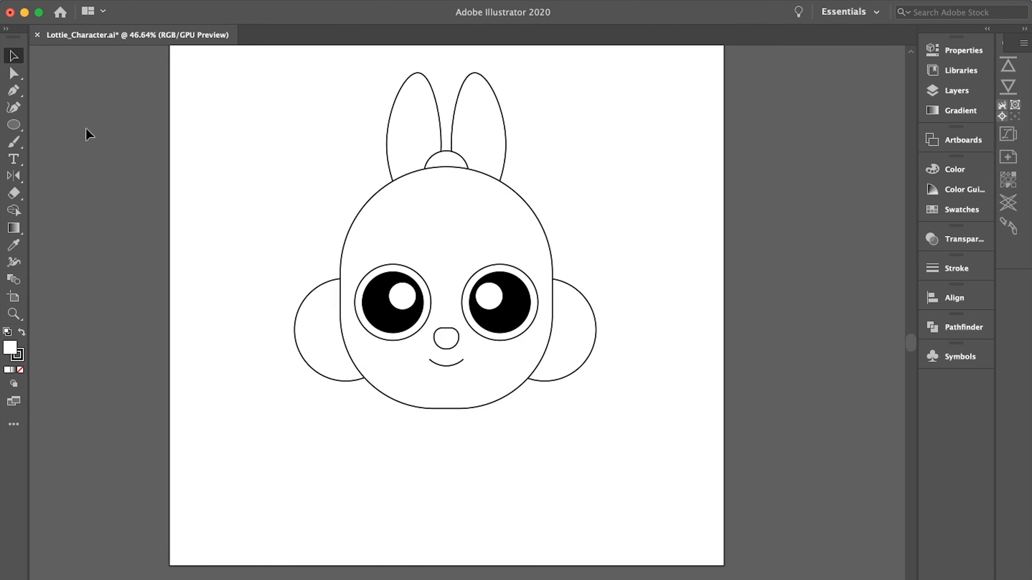
- Draw a straight horizontal path across the lower face and bend its middle upward into an arch over the eyes
click(16, 93)
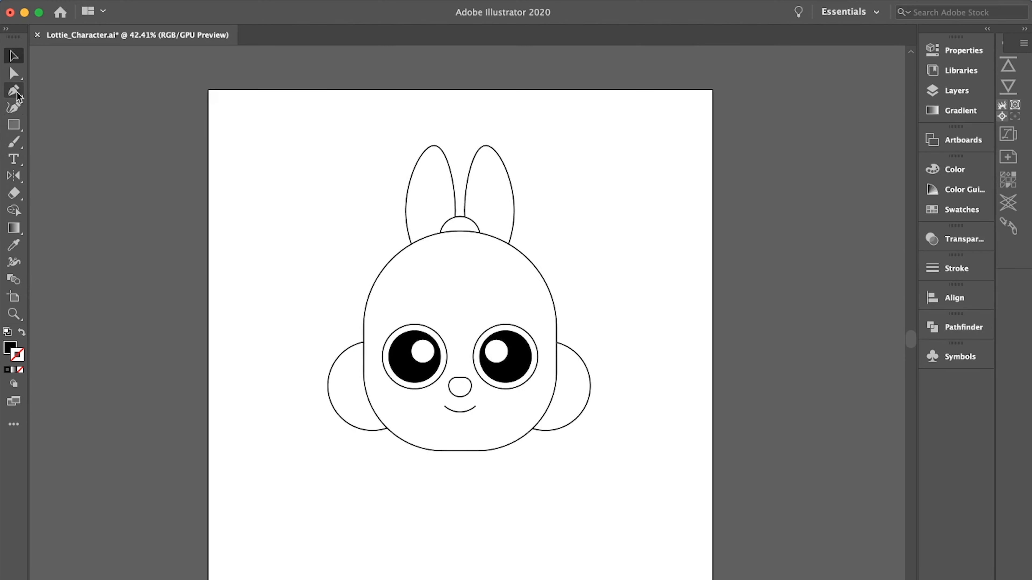
click(301, 406)
click(603, 406)
key(v)
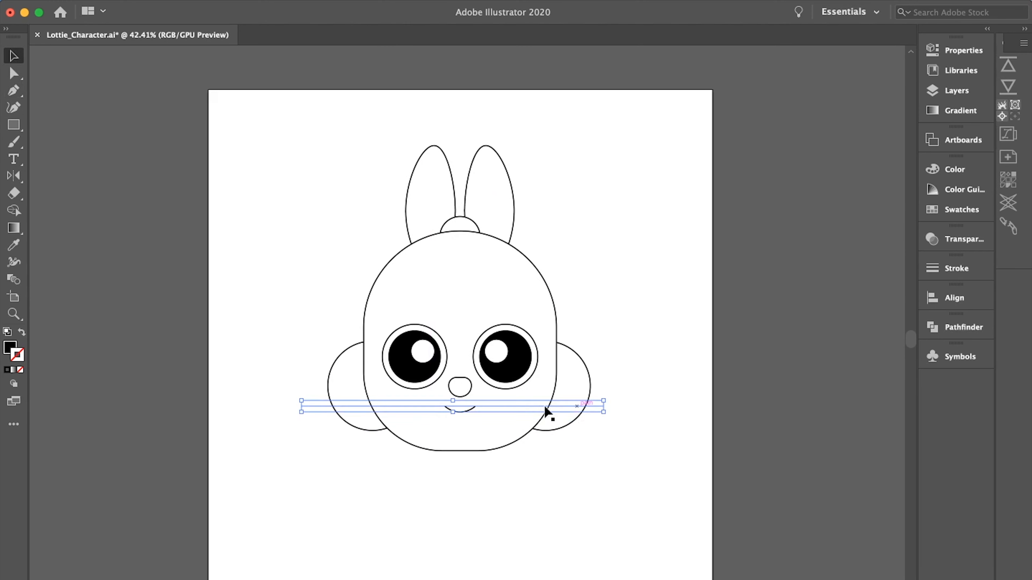
key(shift+asciitilde)
drag(459, 406, 458, 325)
- Extend the arch with the Pen tool into a closed black block covering the upper head
key(p)
click(618, 406)
click(618, 216)
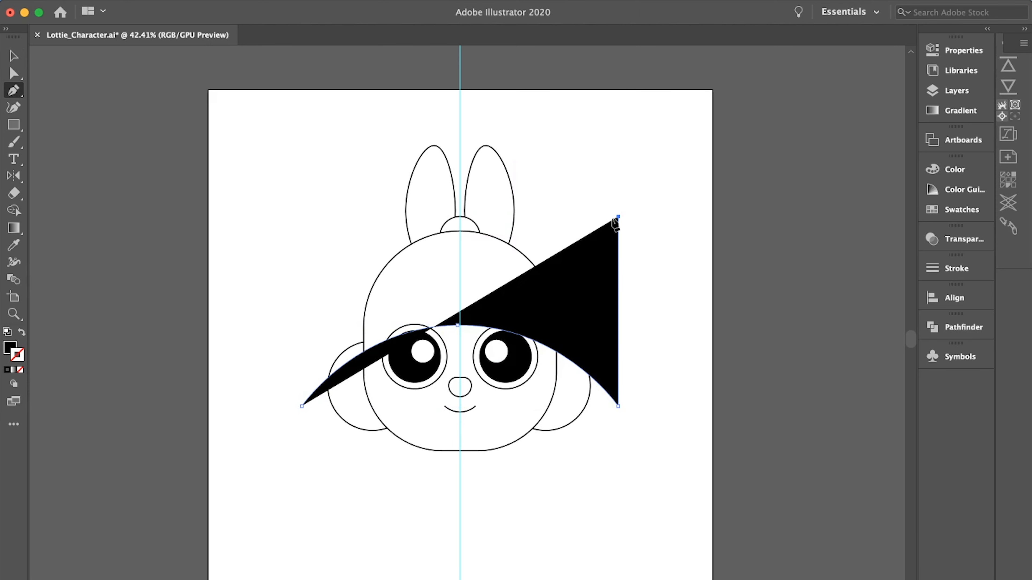
click(301, 216)
click(302, 406)
key(v)
click(667, 281)
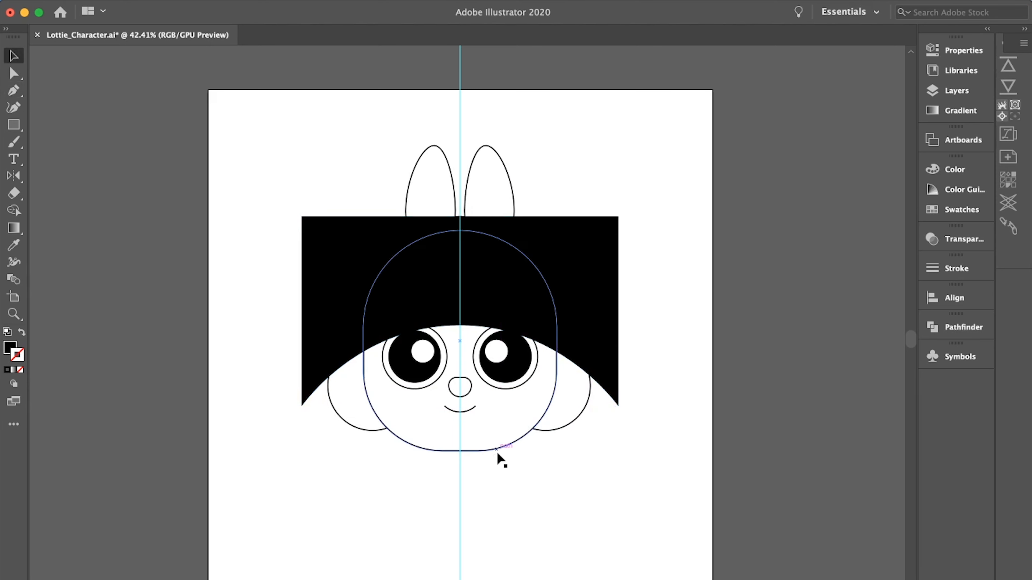
- Trim the black block to the head outline with Shape Builder and match its fill to the black pupils
click(497, 450)
key(super+shift+bracketright)
shift+click(593, 287)
key(shift+m)
alt+click(592, 287)
alt+click(467, 374)
key(i)
click(431, 365)
key(v)
- Draw a small black square beside the head and convert it into an upward-pointing triangle
key(m)
drag(292, 188, 325, 233)
scroll(324, 233, up, 3)
key(p)
click(313, 175)
key(super+z)
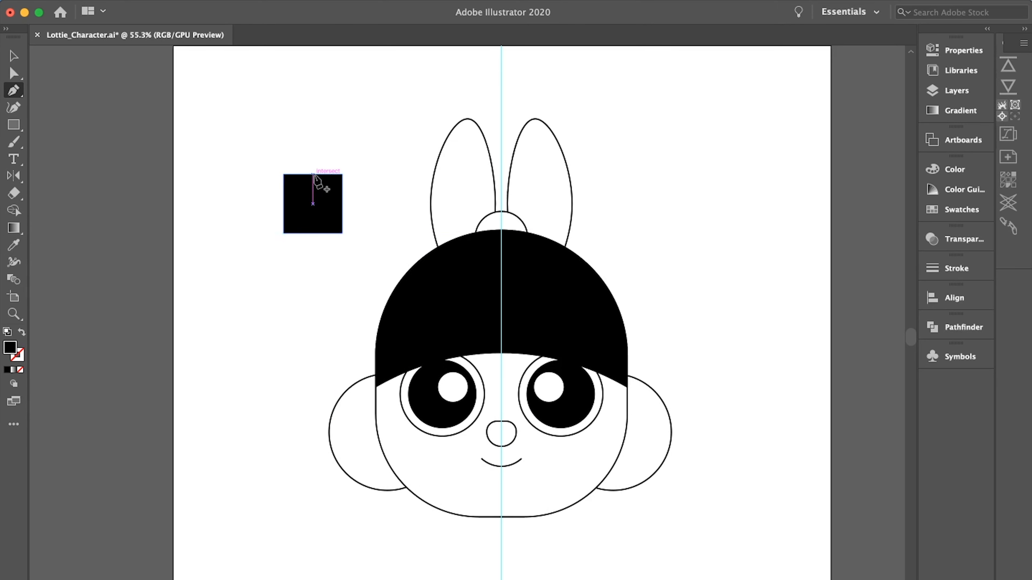
click(313, 175)
click(283, 174)
key(a)
click(342, 175)
key(Delete)
key(v)
- Place the triangle over the centre of the fringe and give it the white fill of the face
drag(318, 223, 499, 393)
scroll(504, 357, up, 5)
scroll(523, 325, down, 2)
key(i)
click(495, 360)
key(v)
- Duplicate the white triangle onto the left and right sides of the fringe
drag(435, 323, 306, 356)
drag(305, 330, 295, 358)
scroll(397, 322, down, 5)
click(957, 91)
drag(348, 339, 485, 339)
click(348, 347)
click(486, 339)
scroll(524, 280, up, 4)
shift+click(471, 359)
click(542, 250)
- Adjust the left triangle over the fringe and place a matching copy on the right side
scroll(255, 372, up, 5)
click(276, 366)
drag(317, 350, 341, 351)
key(super+z)
drag(317, 302, 328, 287)
drag(287, 383, 614, 368)
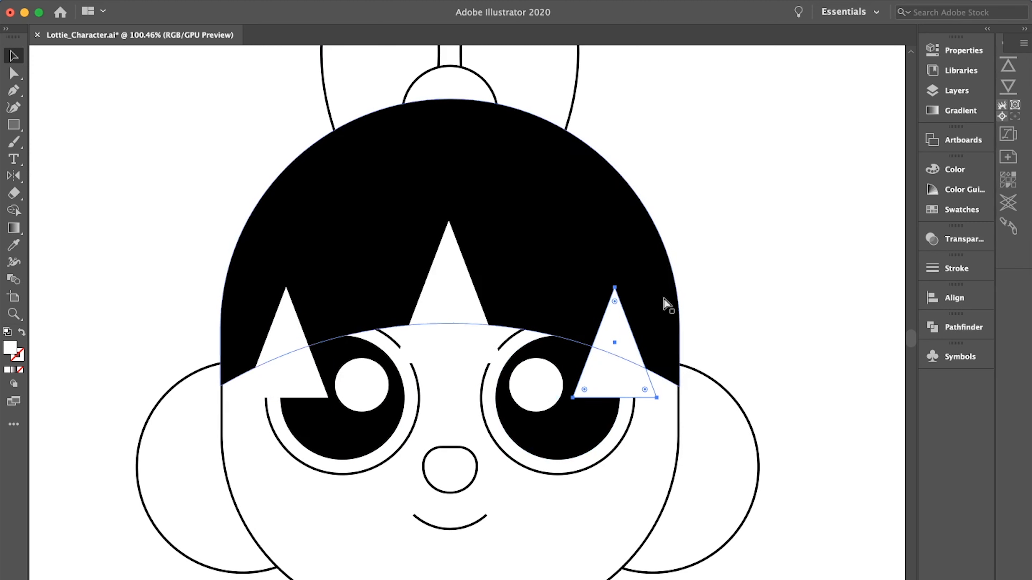
- Cut the three triangles out of the hair with Shape Builder to form notches in the fringe
scroll(613, 368, down, 2)
shift+click(515, 309)
shift+click(404, 325)
key(shift+m)
drag(403, 324, 407, 341)
drag(516, 300, 516, 330)
drag(636, 315, 638, 339)
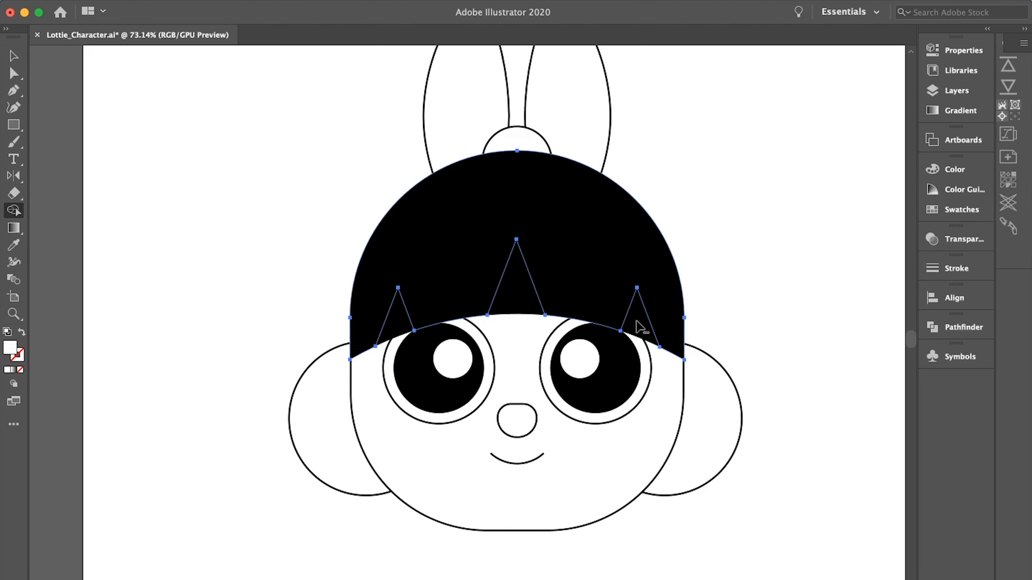
key(v)
double_click(631, 257)
key(Delete)
- Refine the fringe's notches by moving an anchor point with the Direct Selection tool
scroll(628, 246, down, 5)
scroll(702, 226, up, 2)
key(a)
drag(455, 279, 462, 280)
- Draw a red-outlined 207 px square over the jaw's left half and curve its outer corner along the jaw
drag(489, 473, 301, 307)
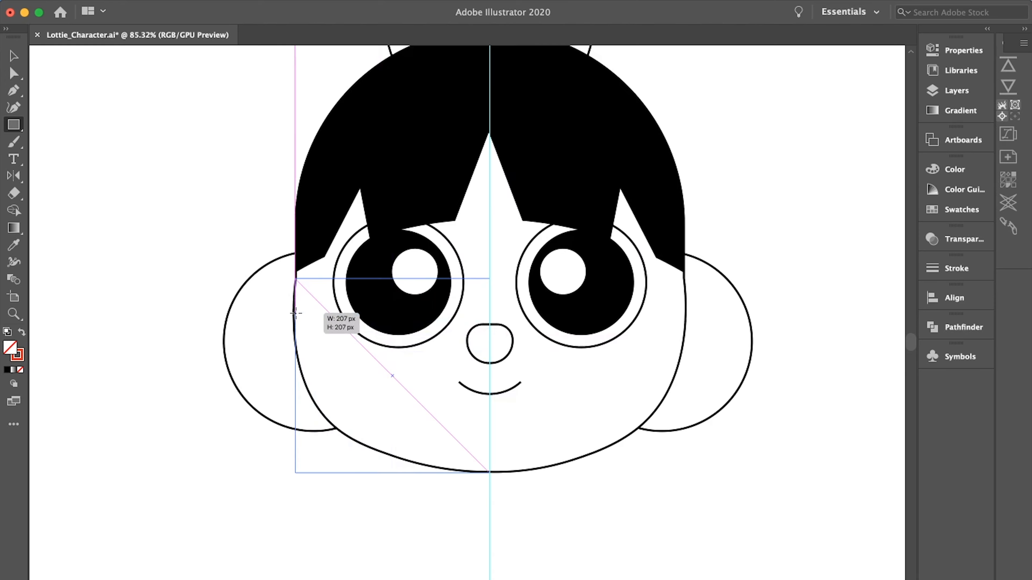
click(305, 463)
drag(304, 463, 427, 314)
key(v)
click(13, 108)
click(338, 430)
drag(441, 473, 574, 422)
scroll(436, 471, up, 5)
scroll(367, 445, down, 6)
- Duplicate the red jaw reference shape in place, flip it horizontally, and fit the jaw's right half to it
key(v)
key(super+c)
key(super+f)
click(968, 50)
click(852, 142)
scroll(531, 423, up, 3)
scroll(549, 421, up, 4)
click(548, 421)
click(14, 74)
click(13, 107)
scroll(573, 423, down, 5)
key(v)
- Delete the red reference shapes from both halves of the jaw
key(super+shift+a)
click(374, 441)
click(396, 253)
key(Delete)
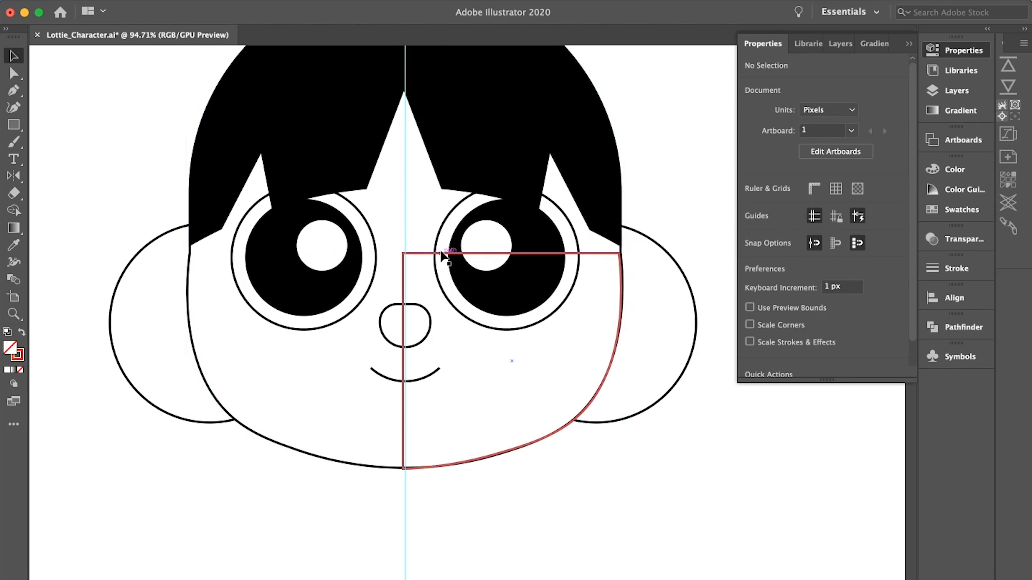
click(441, 253)
key(Delete)
- Nudge the head outline's left side anchor 2 px left and its right side anchor 2 px right
key(a)
click(189, 253)
key(Left)
key(Left)
click(621, 253)
key(Right)
key(Right)
key(v)
click(669, 170)
- Check the face with the guides hidden, show the guides again, and save the document
key(super+semicolon)
scroll(670, 170, down, 5)
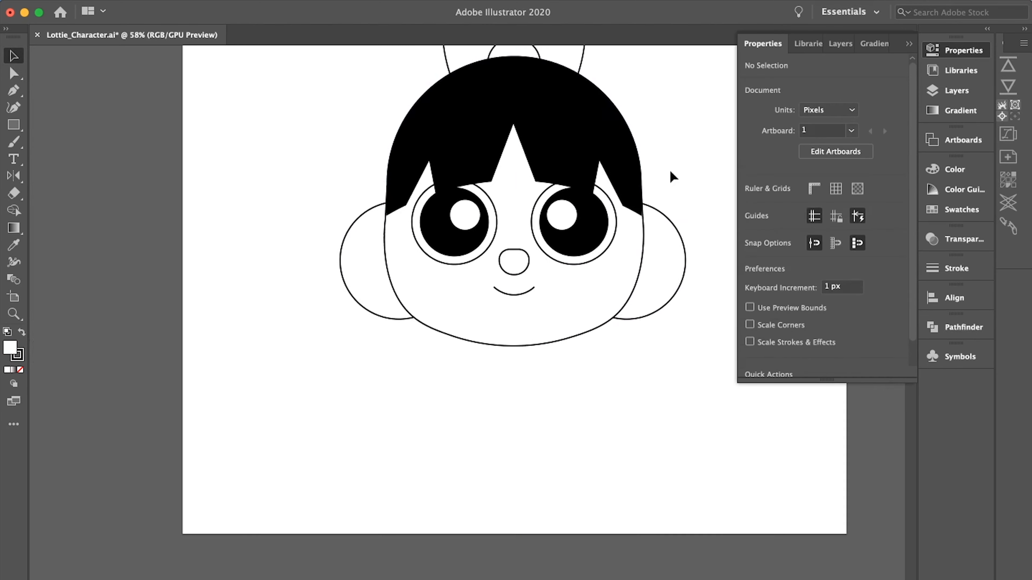
key(super+semicolon)
key(super+s)
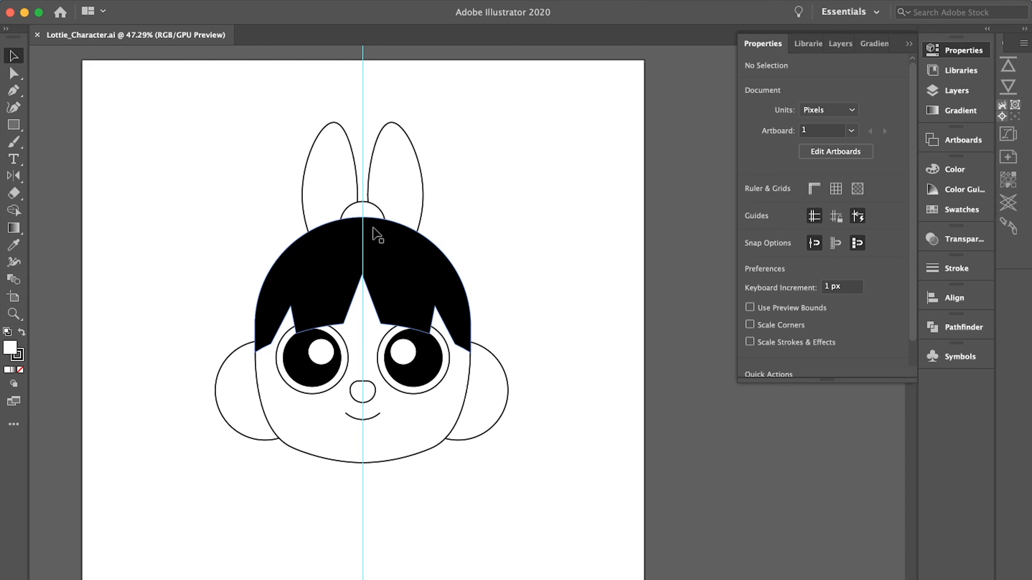
- Change the hair shape's fill to a mid grey swatch
click(376, 233)
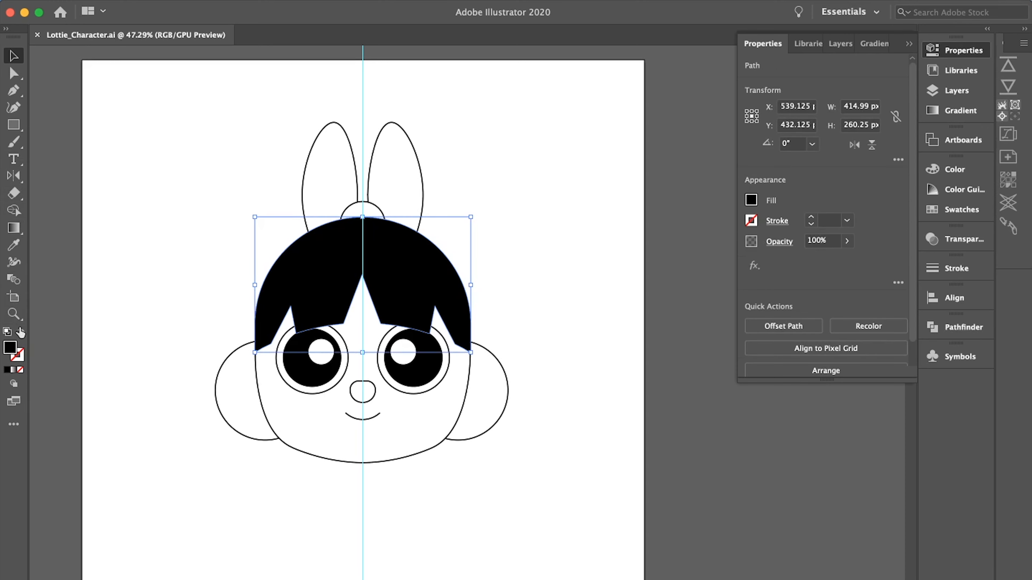
click(751, 201)
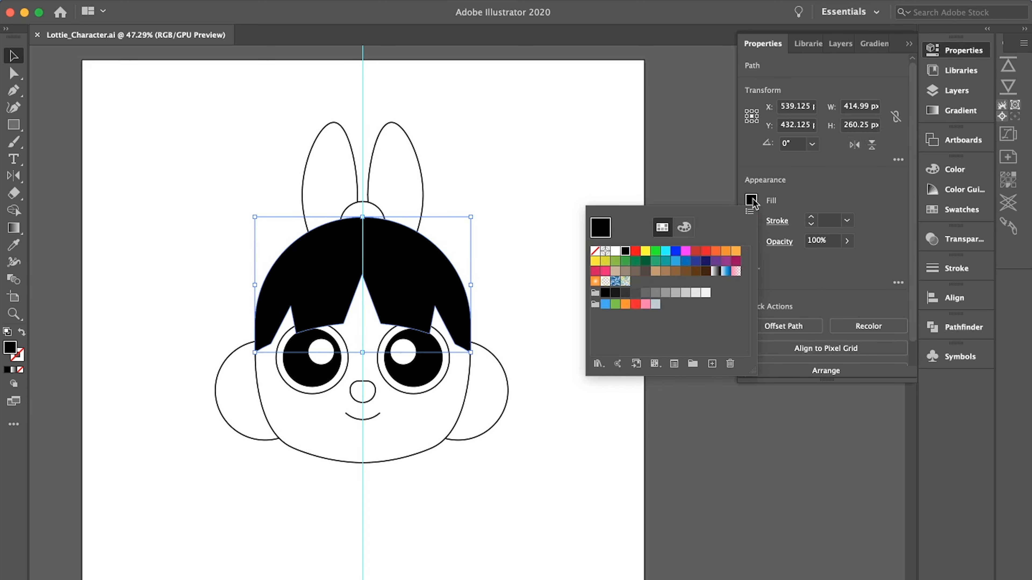
click(665, 293)
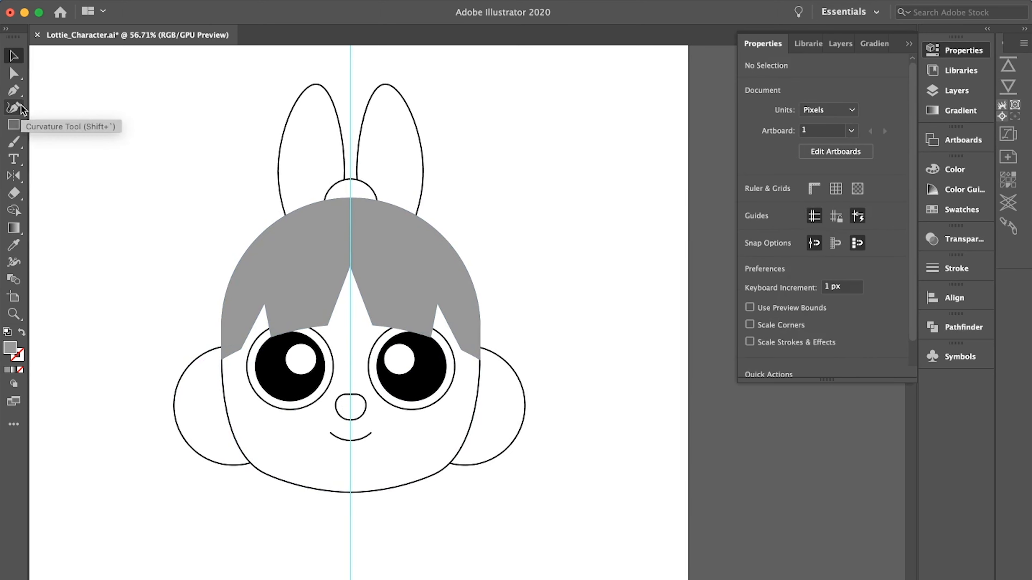
- Draw an unfilled curved eyebrow path about 76 px wide and 20 px high above the left eye
click(14, 107)
scroll(283, 276, up, 3)
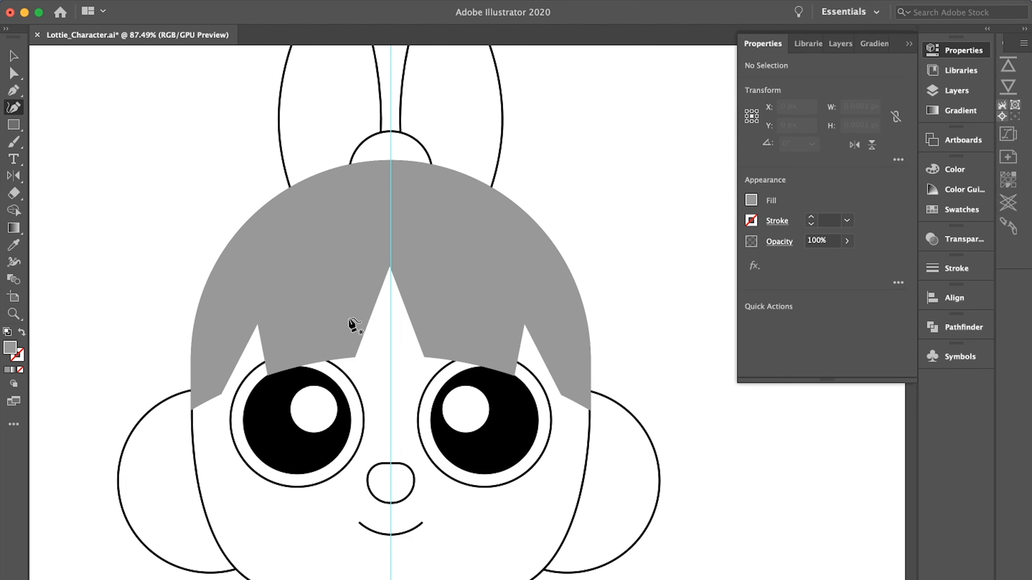
click(349, 318)
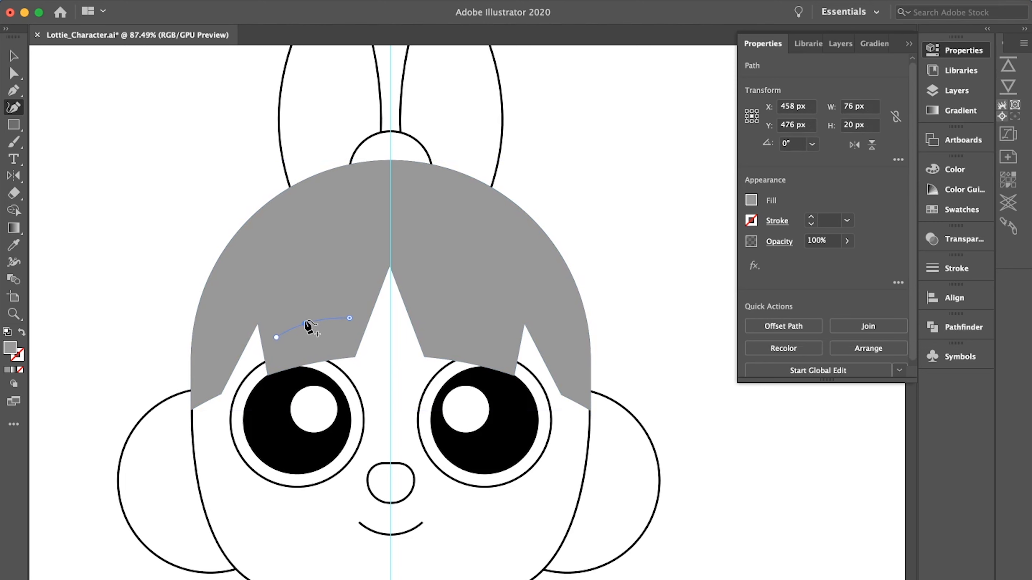
key(v)
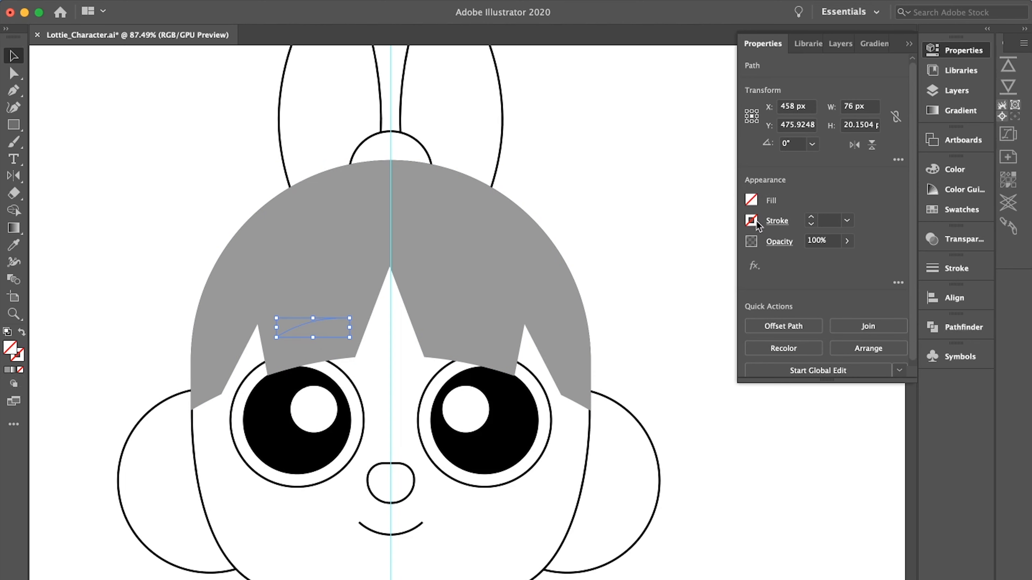
- Give the eyebrow a black 21 pt stroke with round caps and round corners
click(751, 221)
click(625, 273)
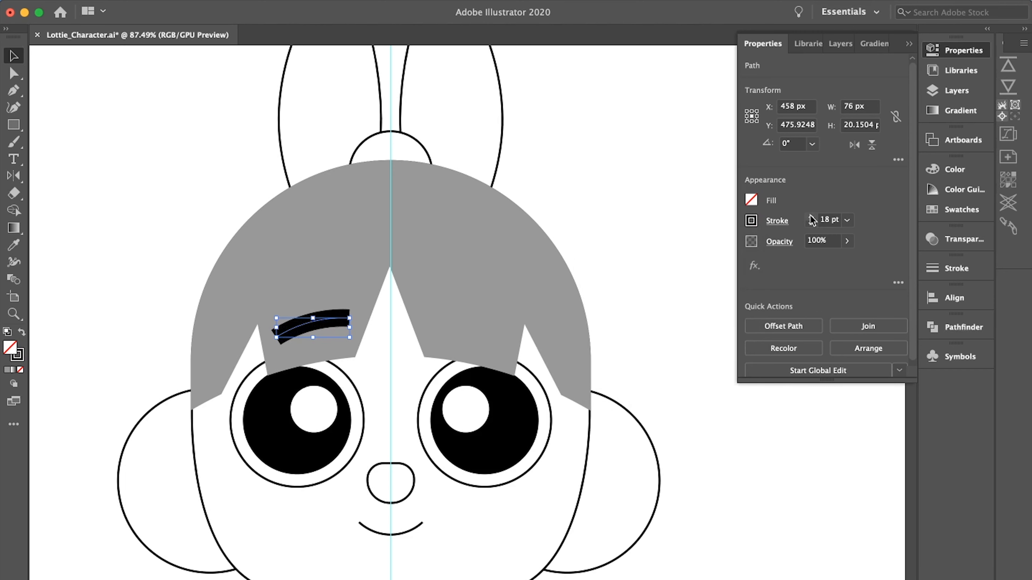
click(783, 221)
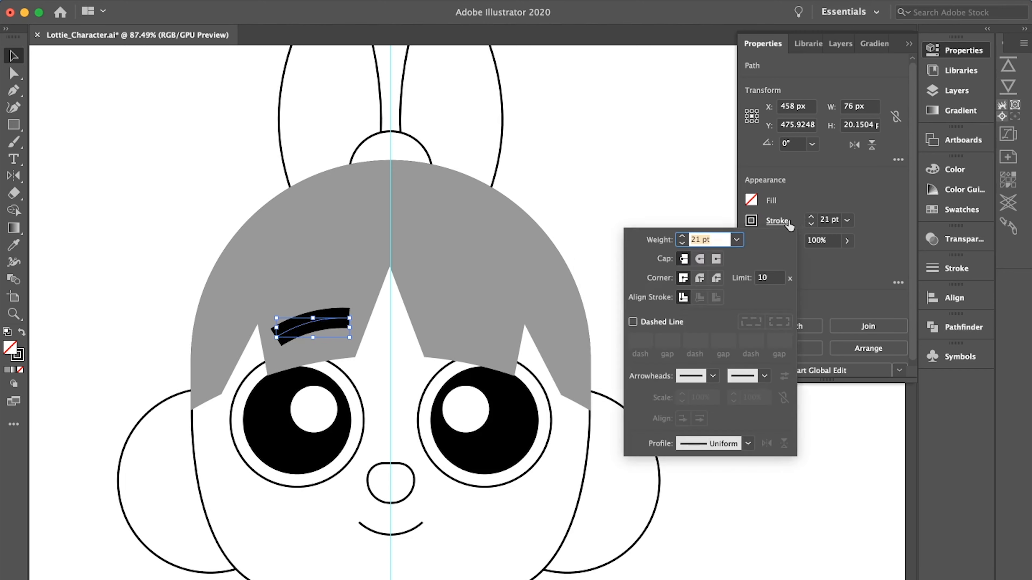
click(700, 259)
click(699, 278)
click(803, 249)
- Move the eyebrow outward to X 435 px and set its stroke weight to 33 pt
drag(322, 321, 280, 324)
scroll(300, 321, down, 3)
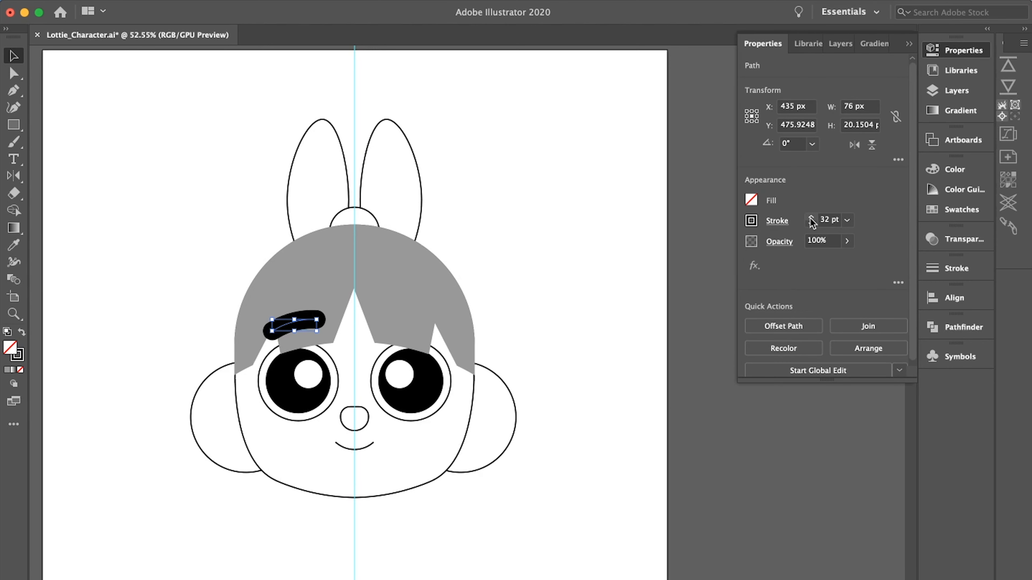
scroll(617, 196, down, 2)
- Create a horizontally flipped copy of the eyebrow and place it above the right eye
click(872, 144)
click(854, 145)
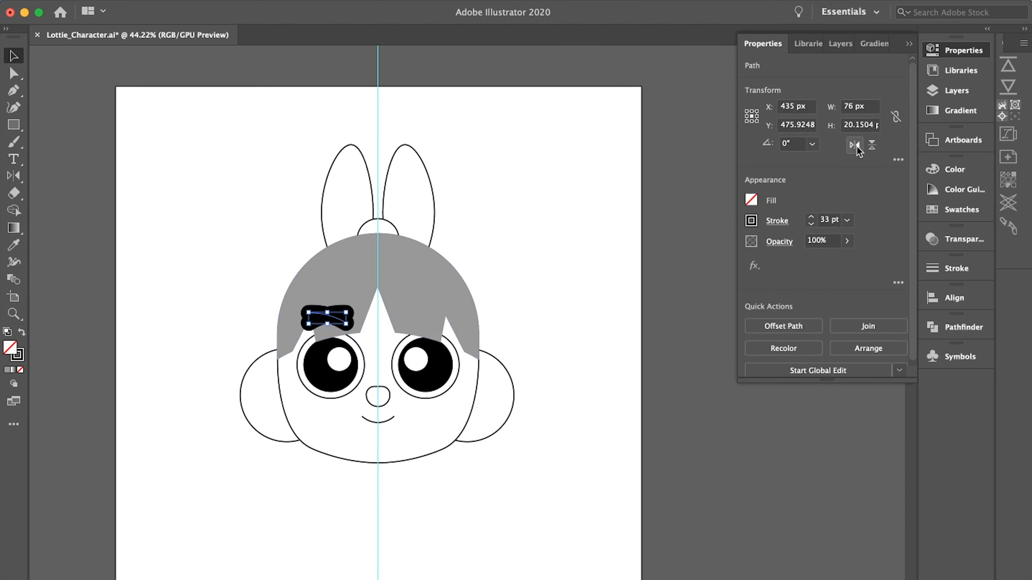
drag(333, 316, 430, 318)
- Raise both eyebrows slightly and shift them further apart above the eyes
shift+click(346, 308)
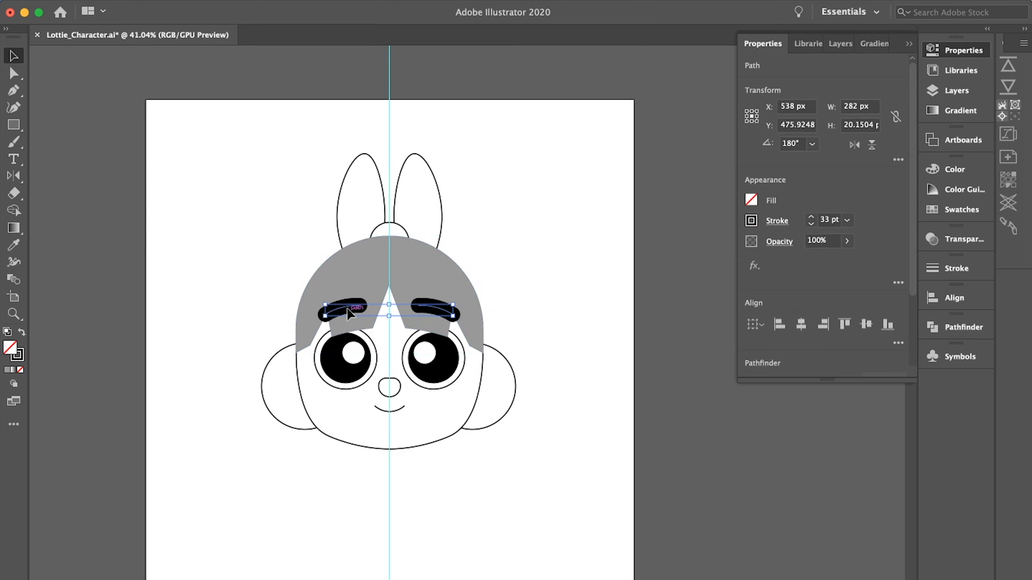
scroll(346, 308, up, 5)
scroll(410, 309, down, 3)
click(526, 266)
click(477, 300)
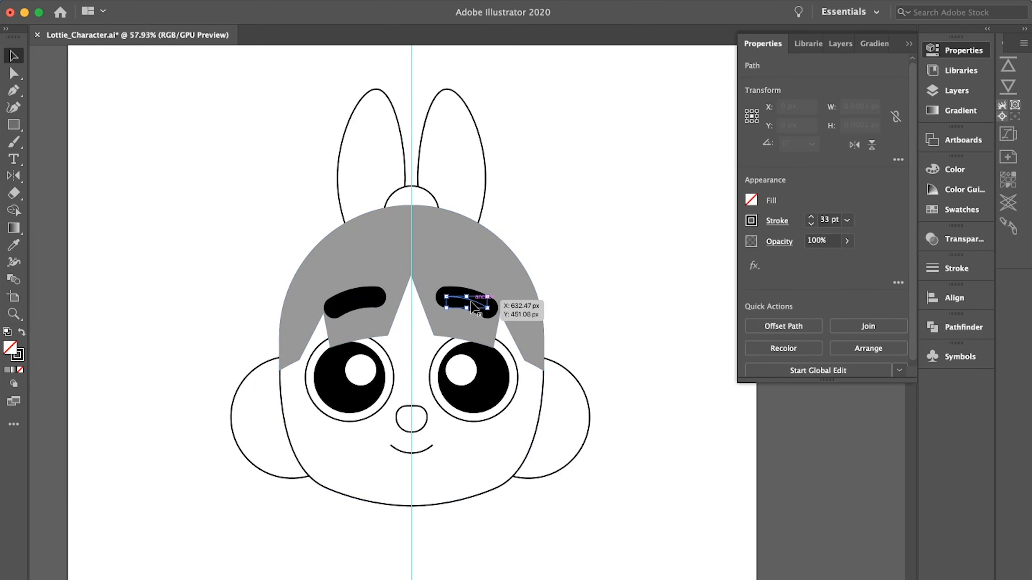
click(348, 308)
key(shift+Left)
key(shift+Left)
key(shift+Left)
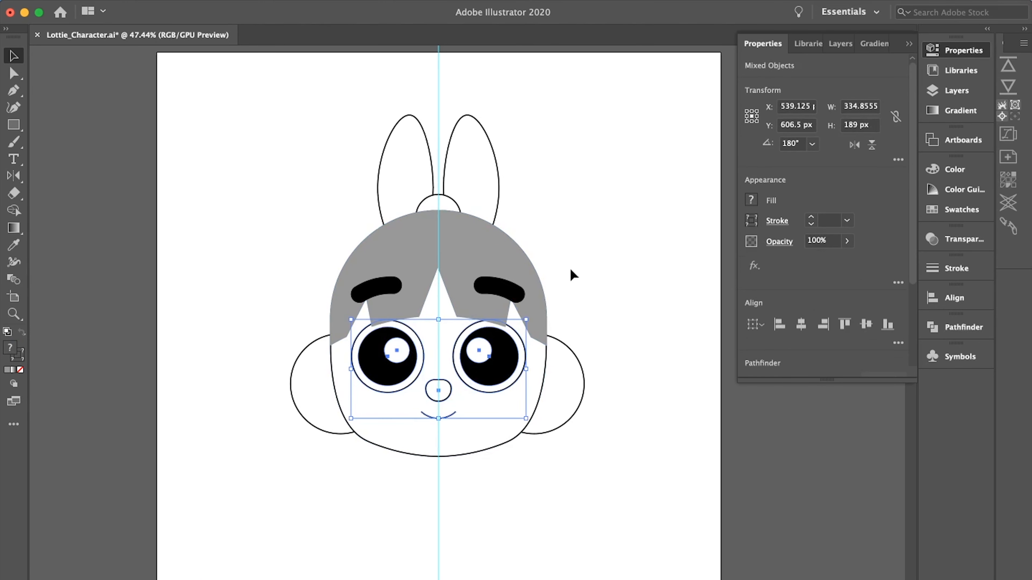
- Move the eyes, nose and mouth together slightly higher on the face
click(571, 271)
key(super+0)
key(super+z)
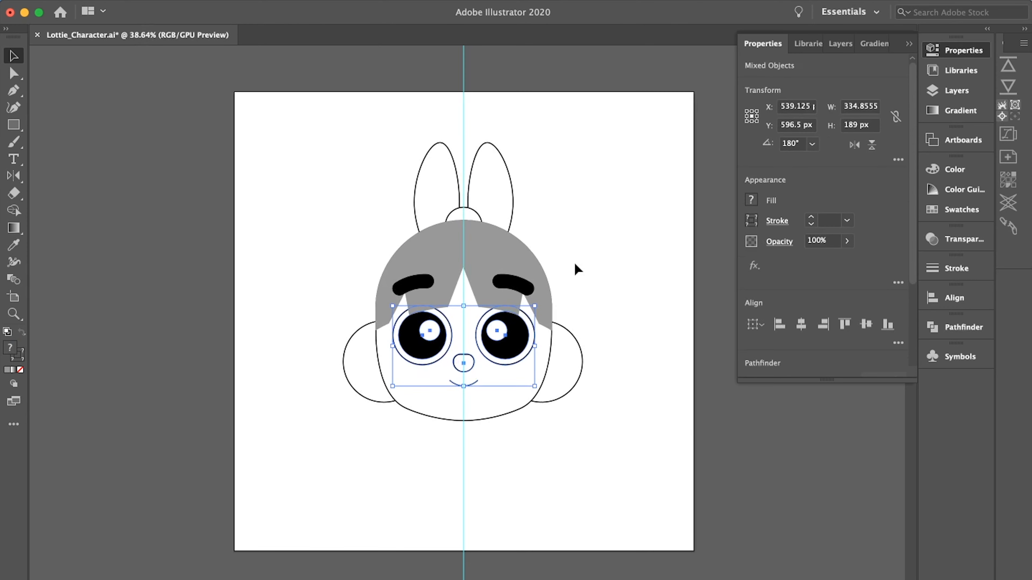
key(Down)
key(Down)
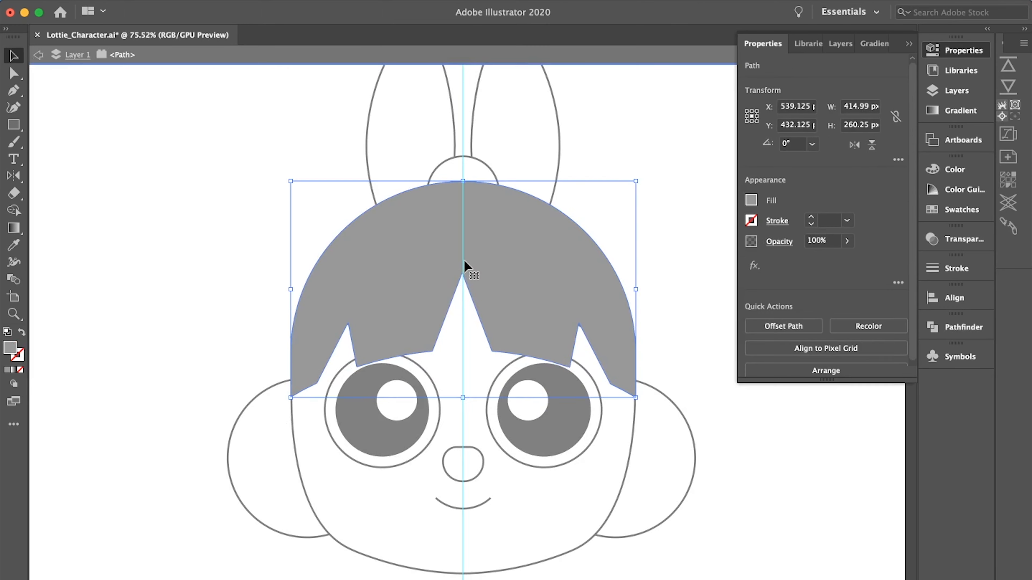
- Raise the lower fringe anchor points of the hair shape to shorten the fringe
key(a)
drag(253, 439, 623, 289)
key(Up)
key(Up)
key(Up)
key(Up)
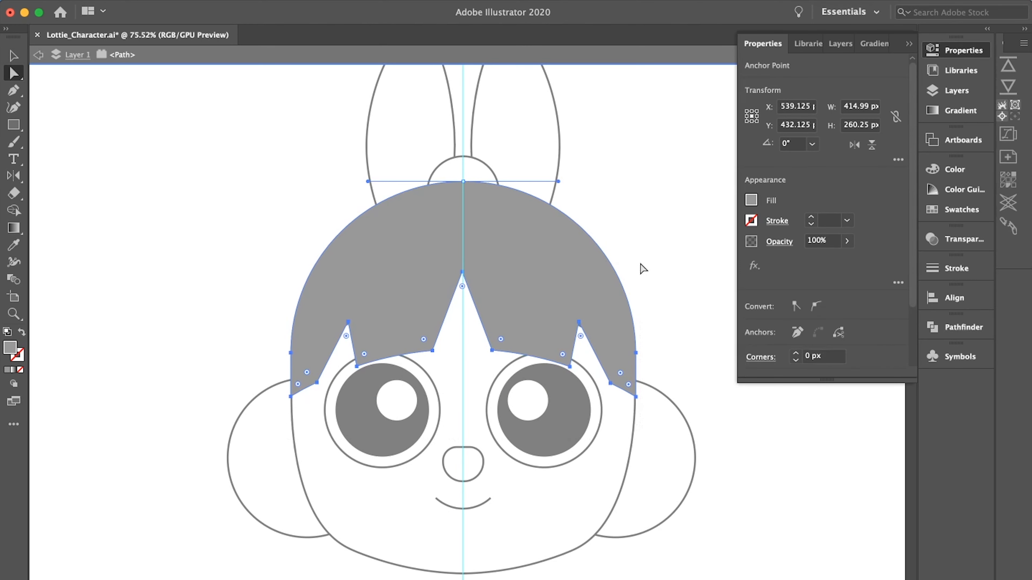
key(Up)
key(Up)
key(Up)
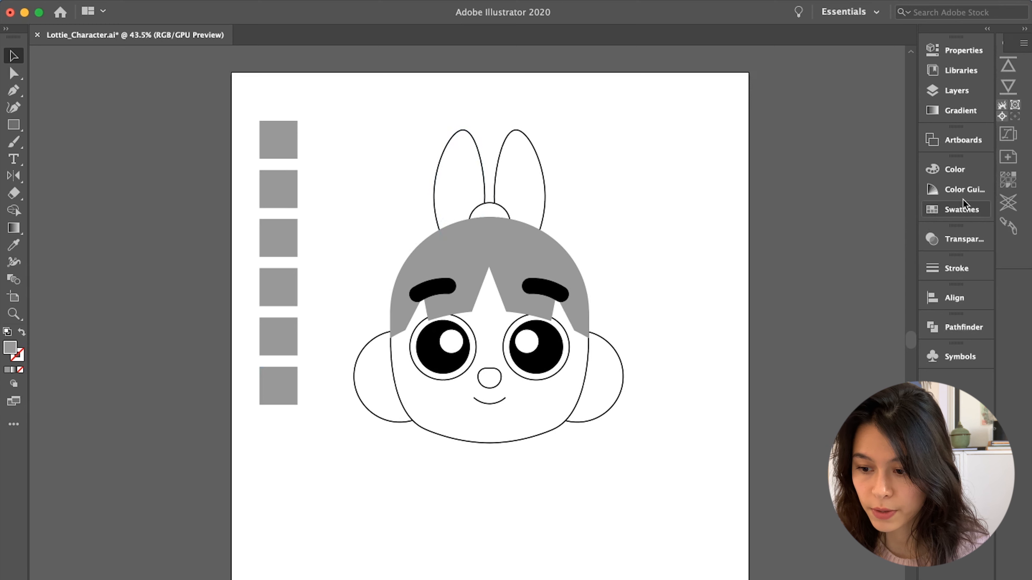
- Delete all the default swatches, from white through the last colour group
click(954, 208)
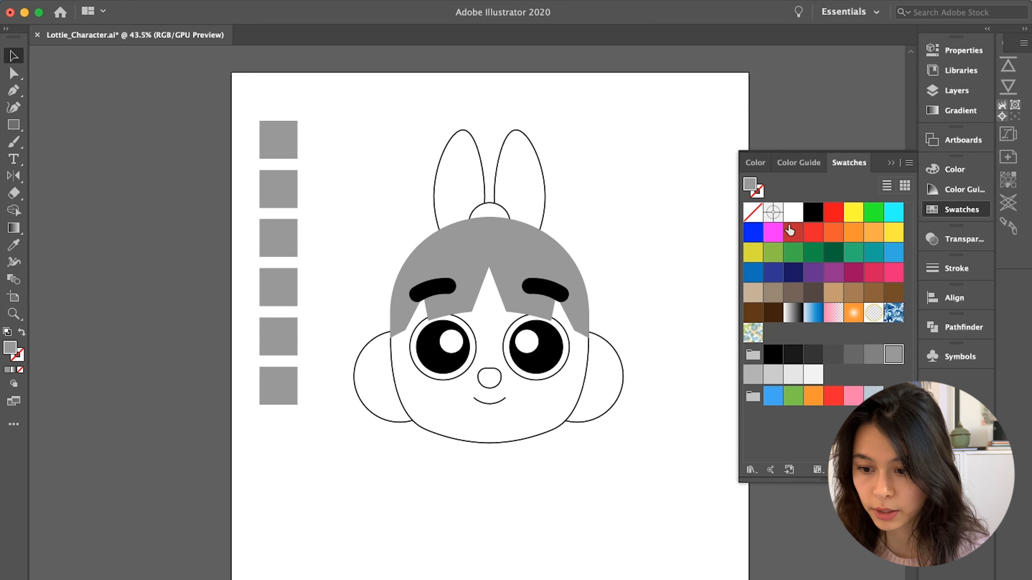
click(792, 216)
shift+click(875, 398)
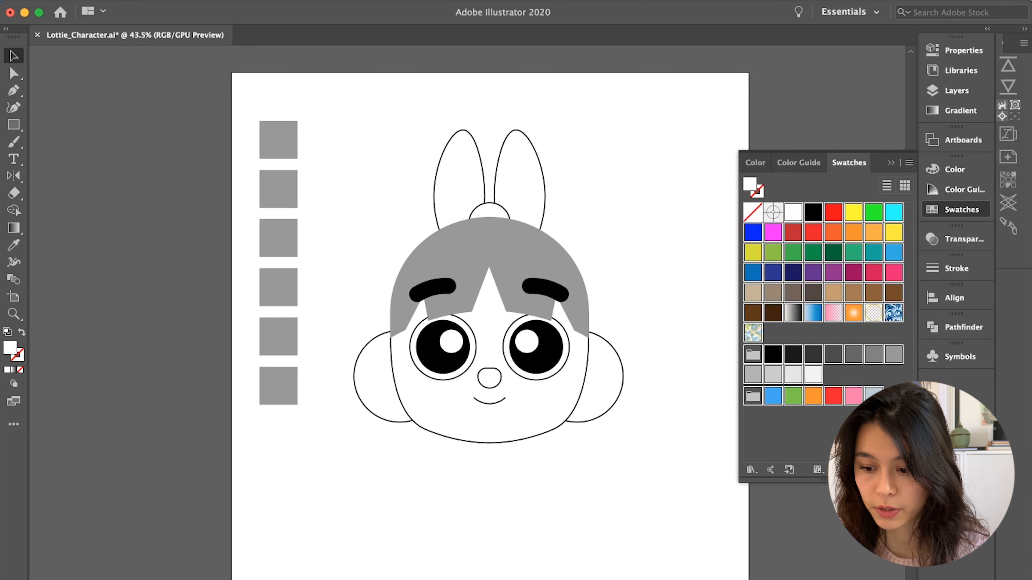
click(904, 469)
key(Return)
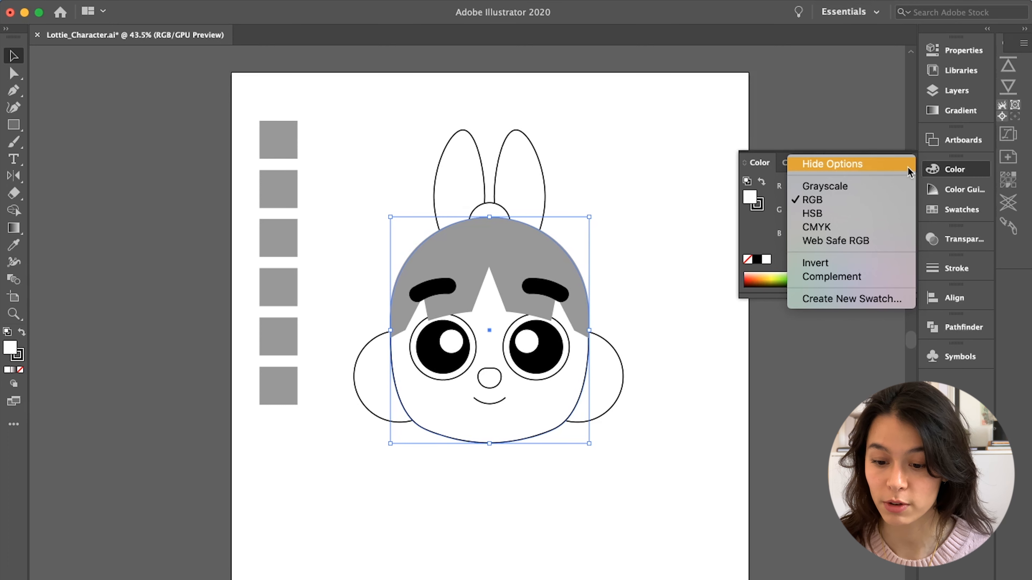
- Switch the colour sliders to HSB and give the face a pale peach fill of H 15.48, S 12.16, B 100
click(763, 230)
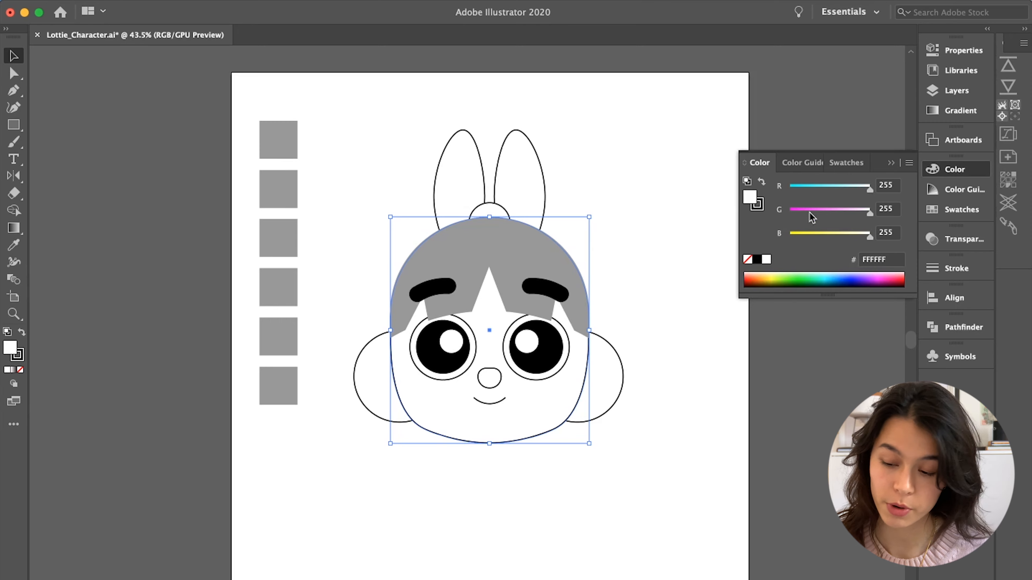
click(909, 163)
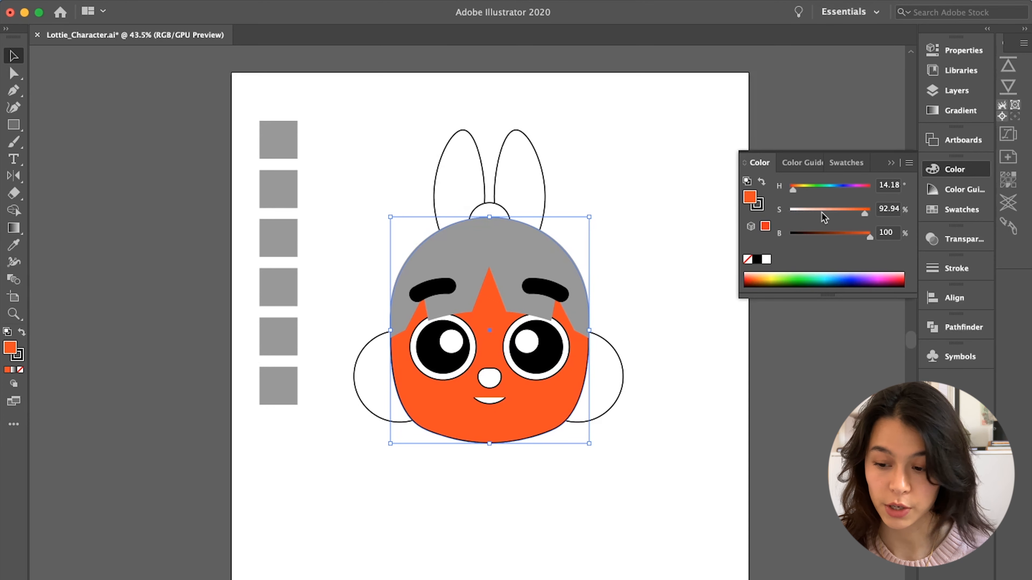
click(805, 212)
mouse_move(805, 212)
mouse_down()
mouse_move(856, 215)
mouse_move(799, 213)
mouse_up()
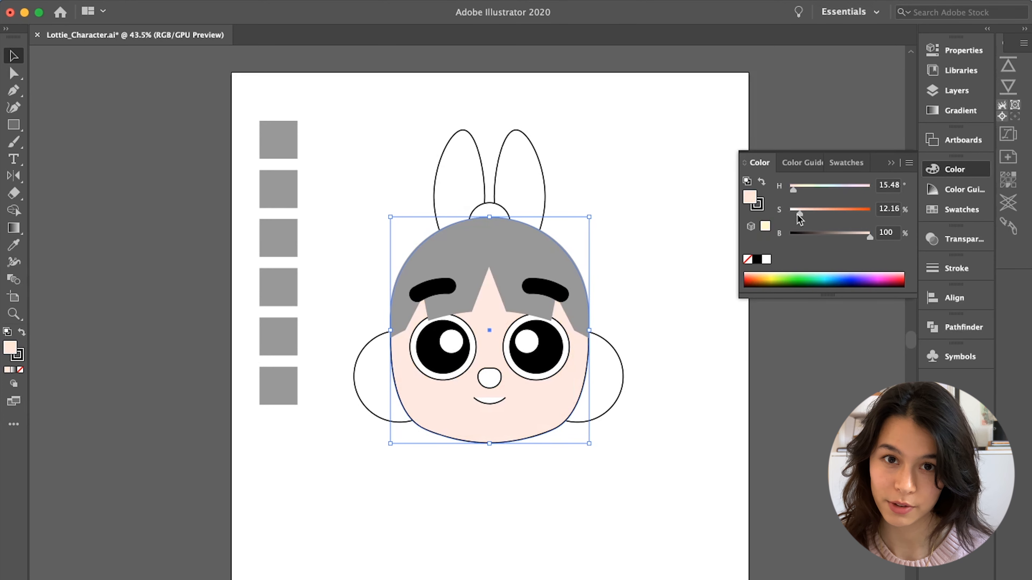
- Try a tan face fill of H 30, S 44.98, B 81.96
drag(817, 238, 827, 206)
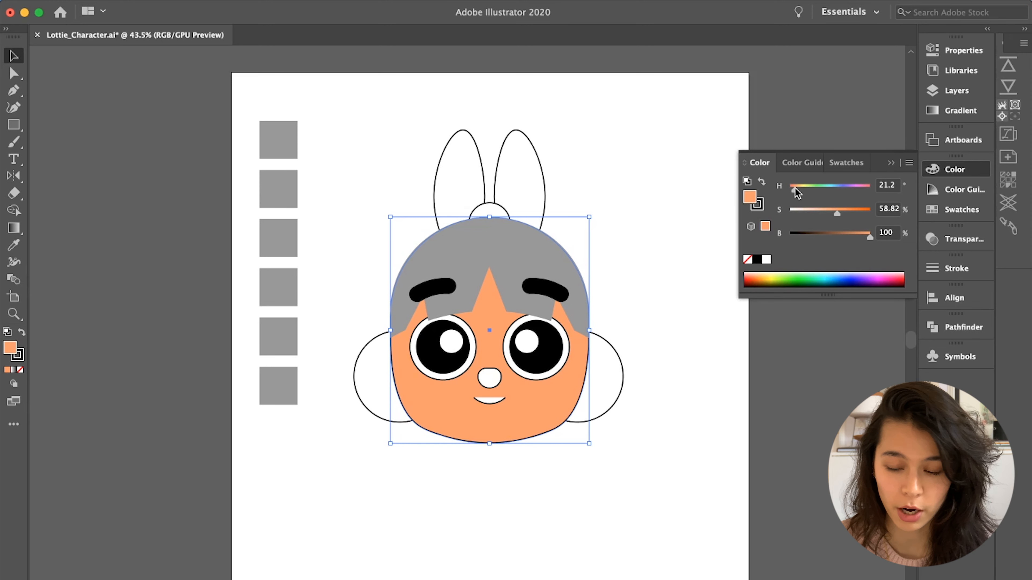
drag(795, 188, 798, 190)
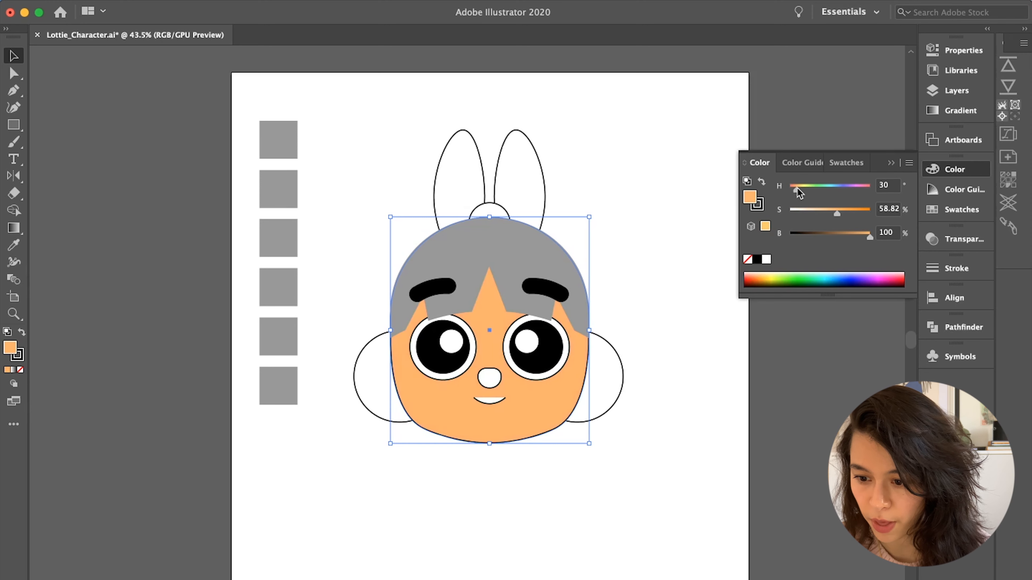
click(825, 212)
drag(869, 237, 853, 236)
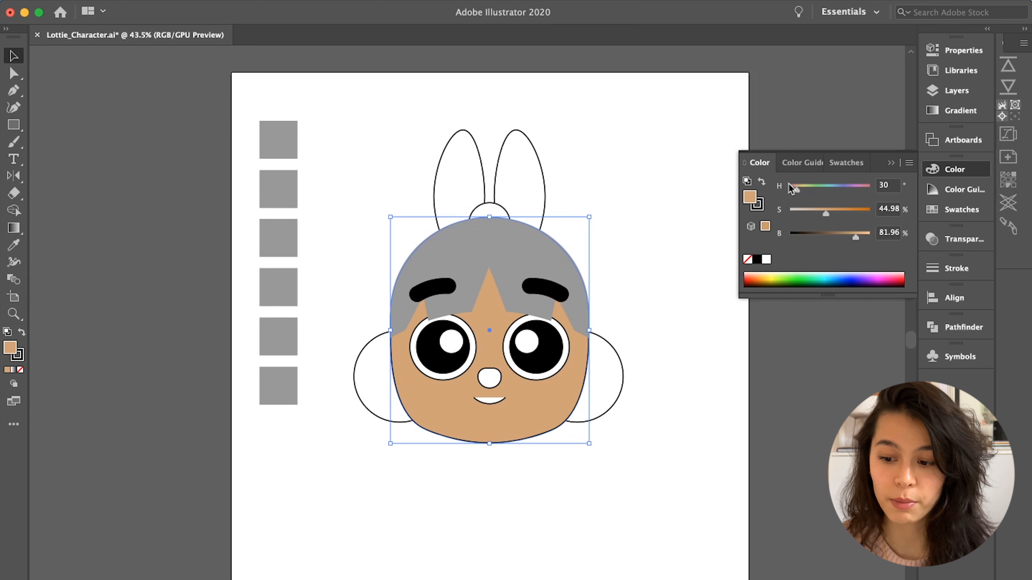
- Try yellower and redder hues for the face fill, such as 49.15 and 19.79 degrees
click(873, 185)
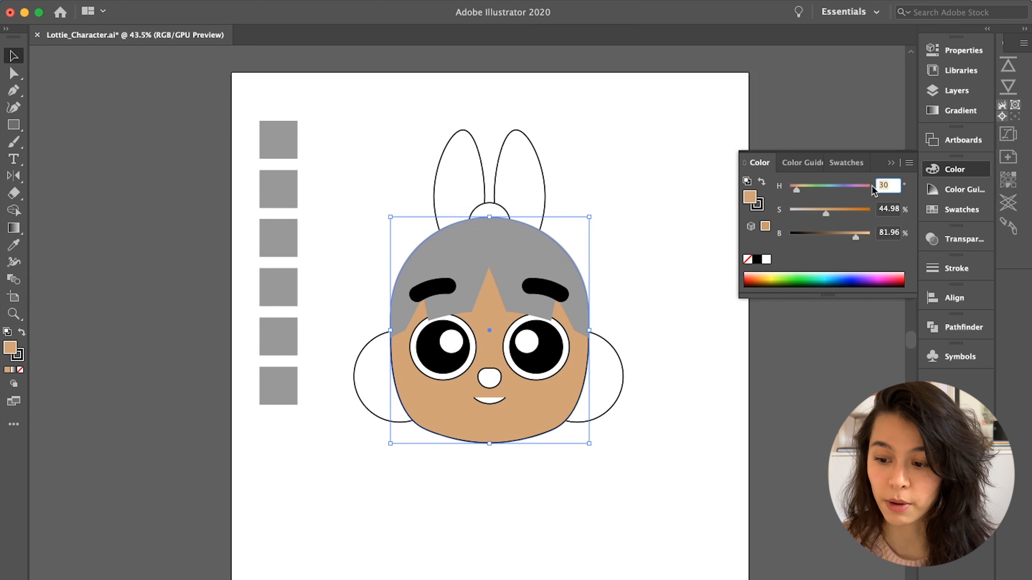
text(35.74)
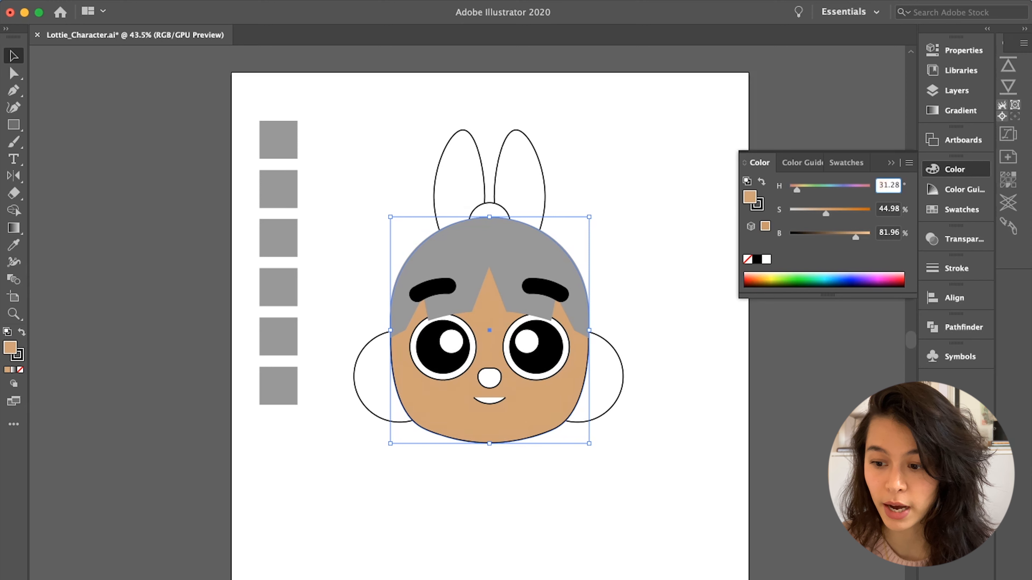
drag(798, 190, 799, 190)
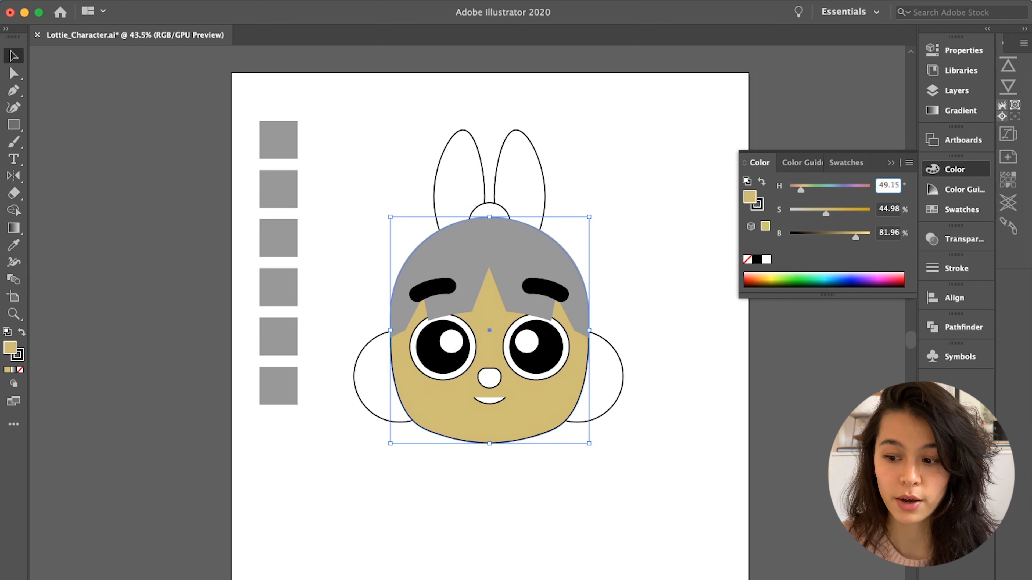
text(.98)
key(shift+Down)
key(shift+Down)
key(shift+Down)
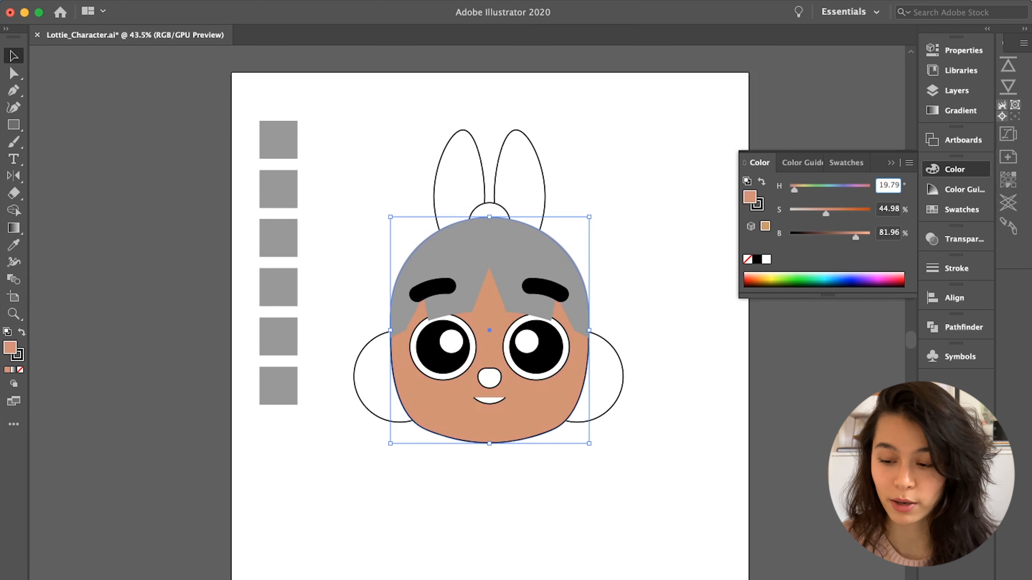
key(shift+Up)
- Set the face fill's brightness to 92.16%, its saturation to 40.85% and its hue to 23 degrees
drag(855, 235, 824, 210)
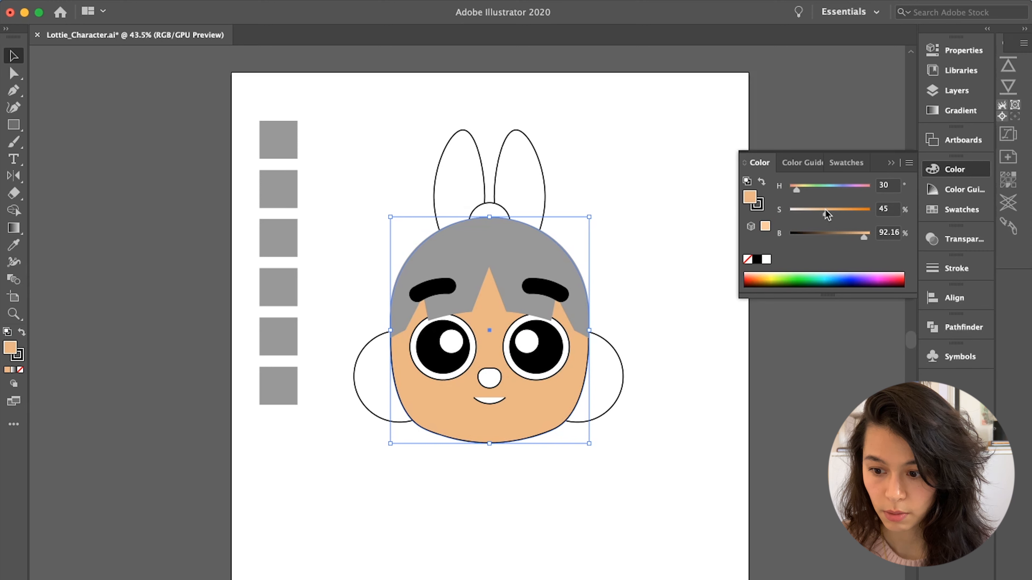
click(888, 186)
text(28.13)
key(shift+Down)
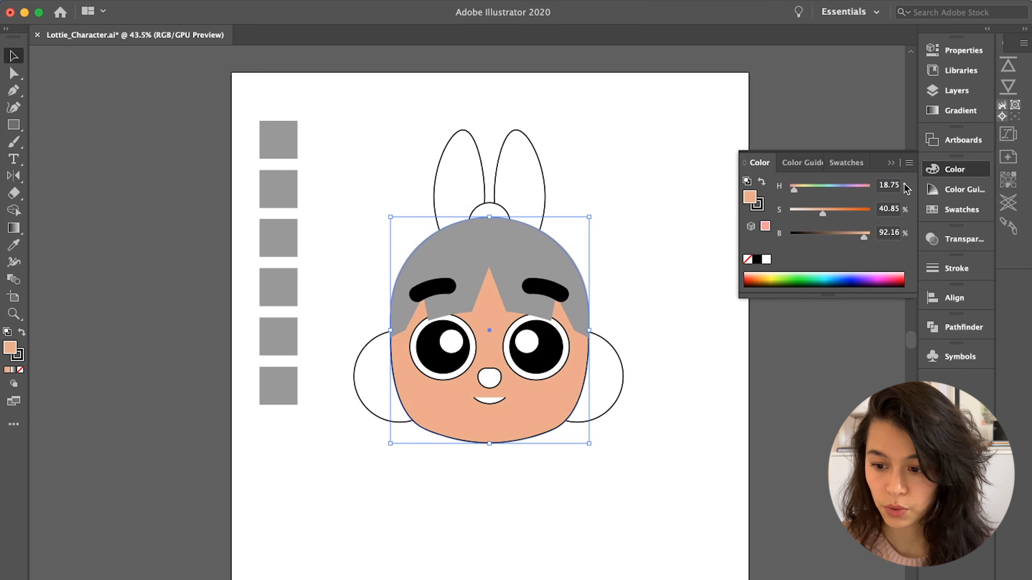
click(889, 185)
text(21.88)
text(23)
key(Return)
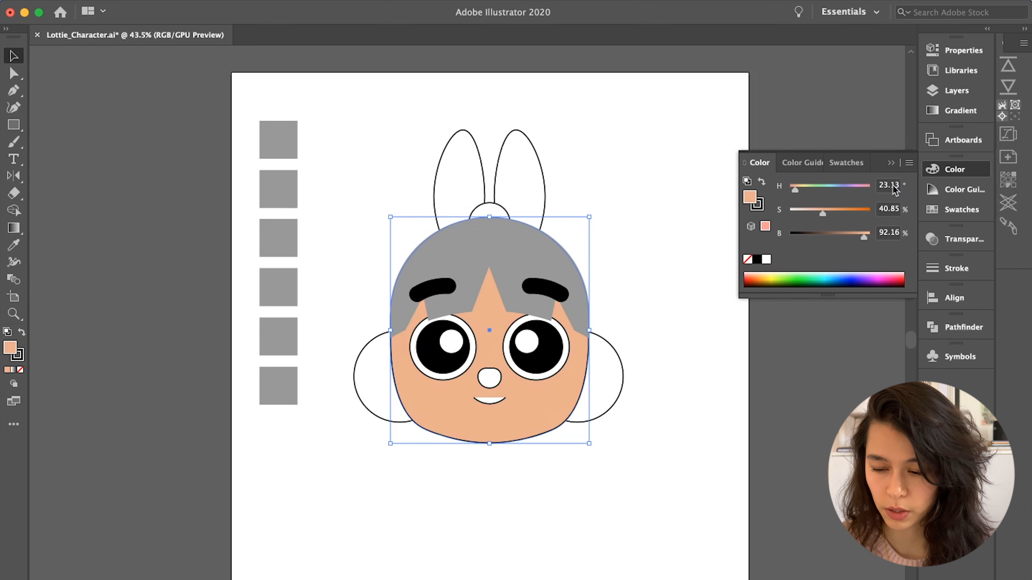
- Fine-tune the face fill to H 23.3, S 43.83, B 92.16 and deselect the face
drag(864, 238, 866, 240)
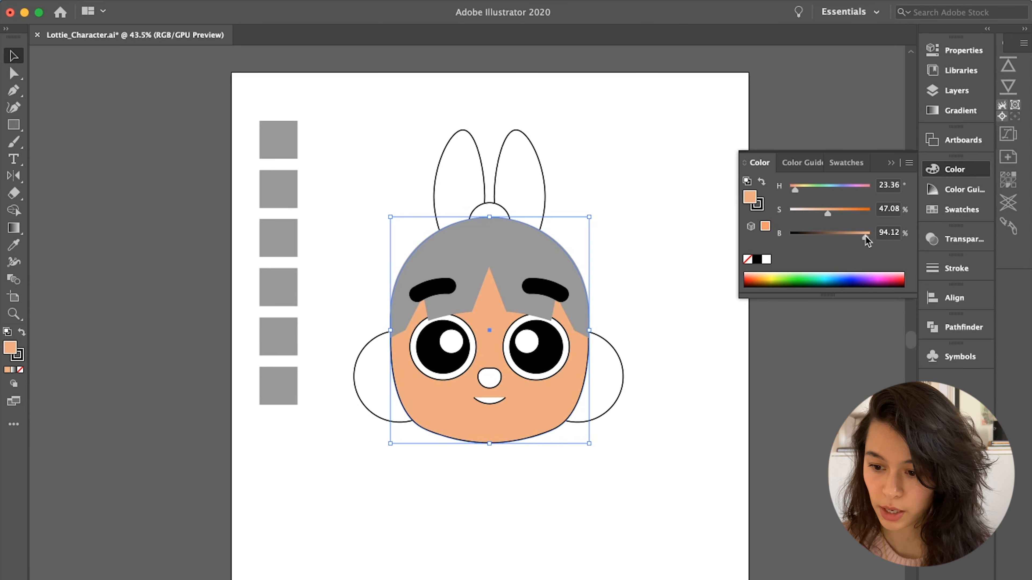
drag(867, 240, 864, 240)
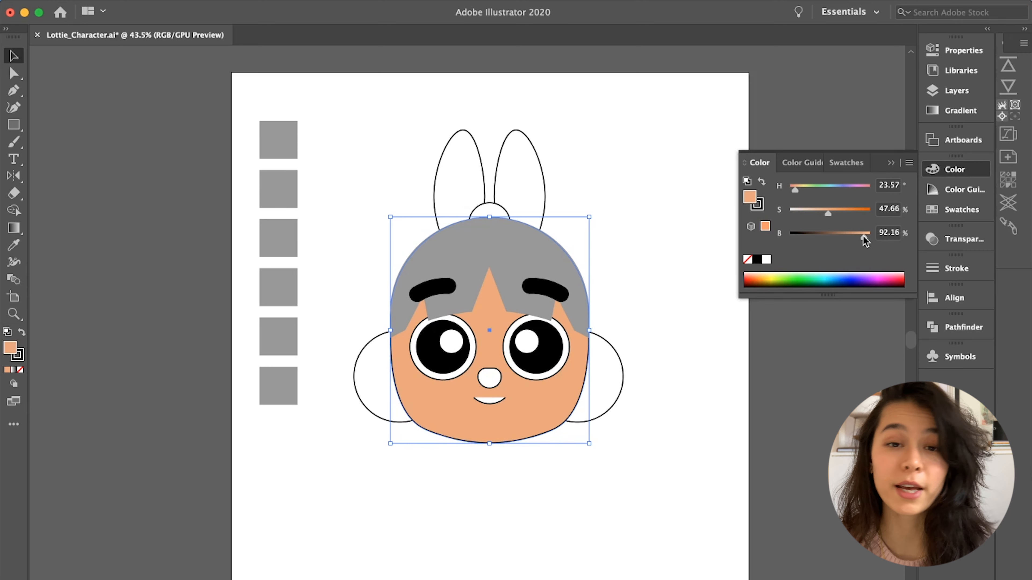
drag(830, 217, 828, 217)
click(651, 345)
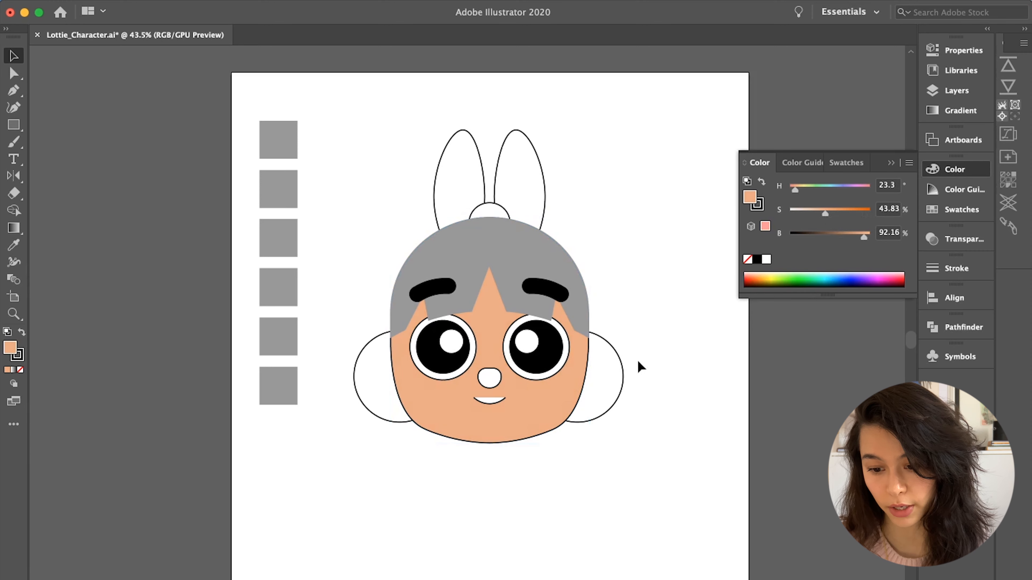
- Remove the black outline from the face shape
click(609, 386)
click(419, 405)
click(757, 205)
click(748, 259)
click(637, 327)
- Copy the face's outline-free skin fill onto both ears with the Eyedropper
click(596, 391)
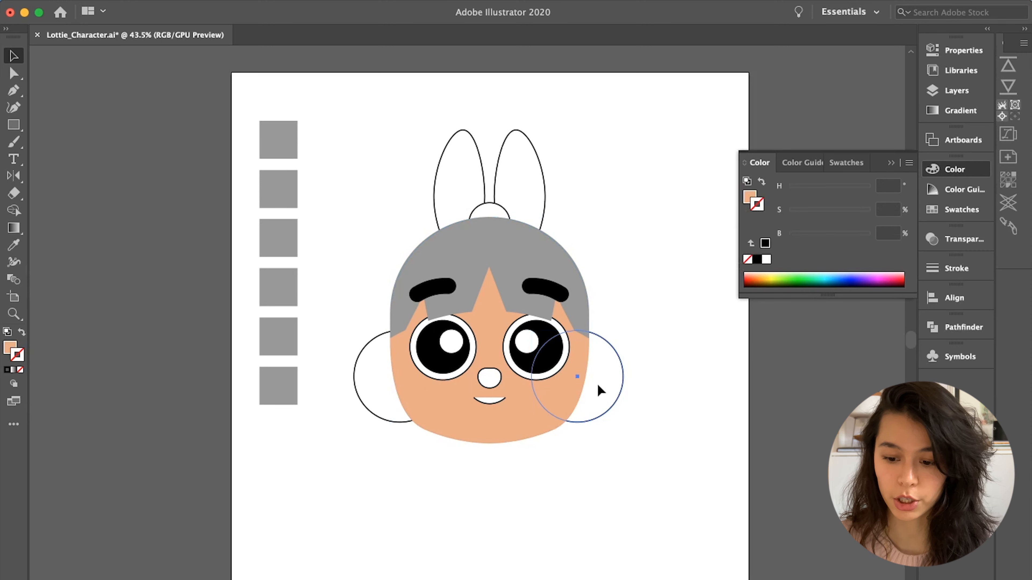
shift+click(354, 394)
key(i)
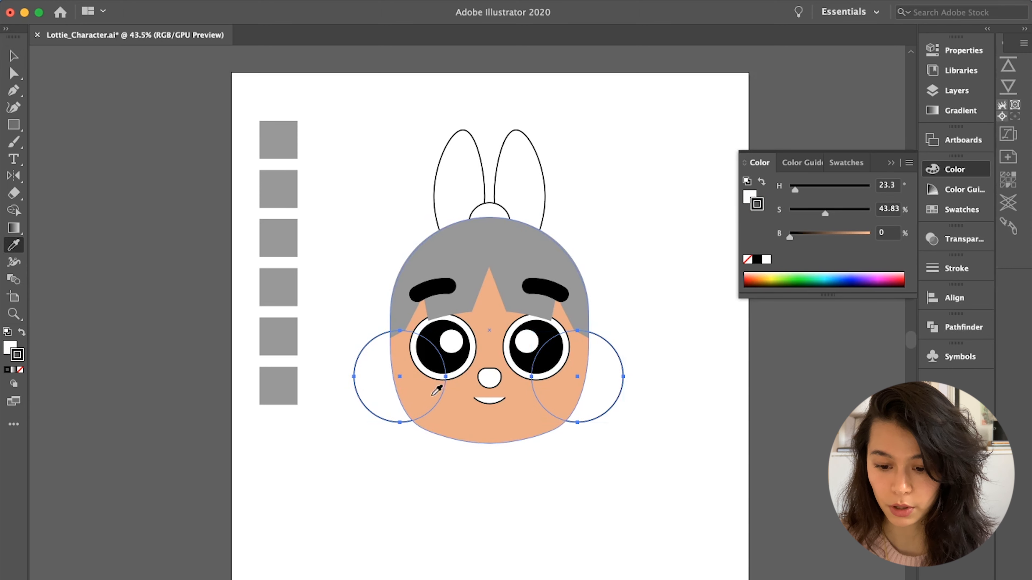
click(449, 406)
key(v)
click(468, 454)
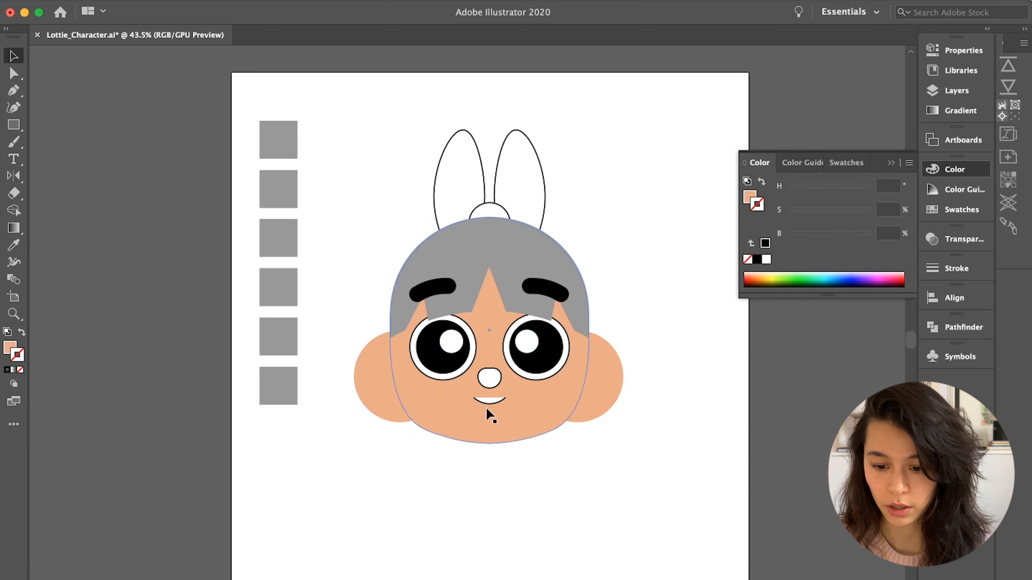
- Give the mouth no fill and a brown stroke of H 23.08, S 62.9, B 72.94
click(490, 401)
click(757, 205)
click(748, 197)
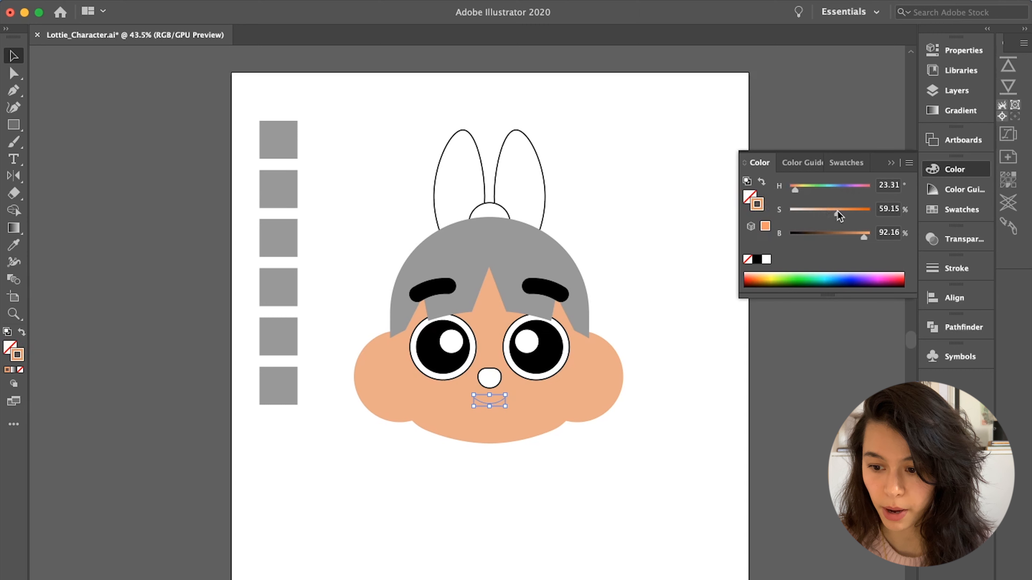
drag(837, 212, 839, 211)
click(847, 234)
- Thicken the mouth's stroke and give it round caps and round corners
click(962, 50)
click(777, 221)
click(699, 258)
click(700, 277)
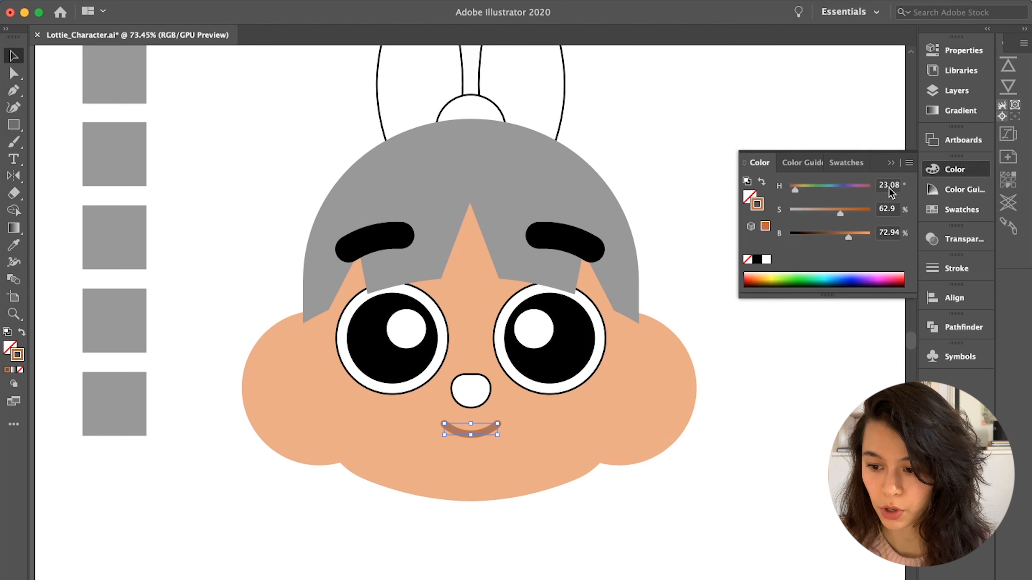
- Shift the mouth's stroke colour to a softer reddish brown of H 15, S 53.06, B 76.86
click(891, 185)
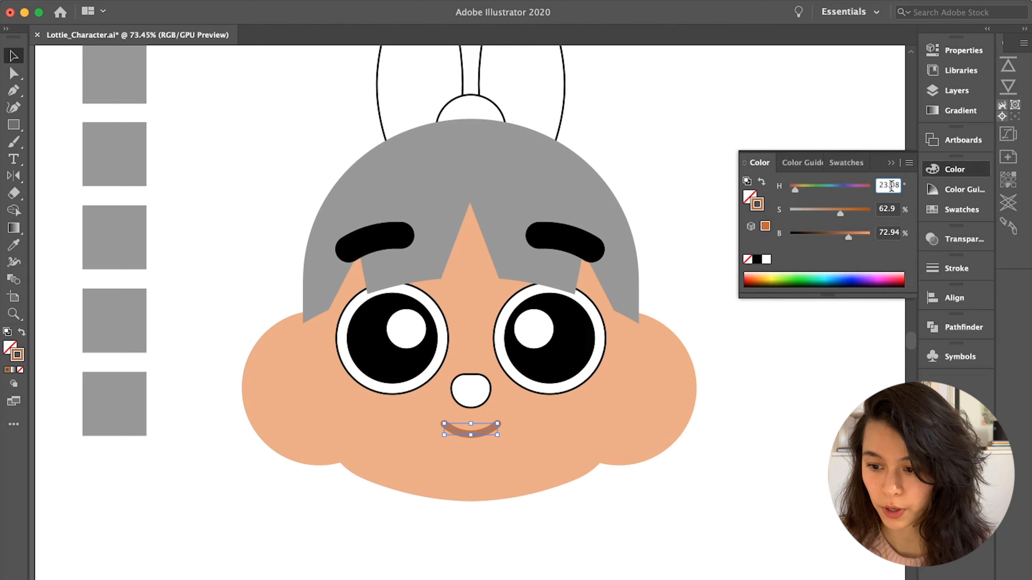
text(17.95)
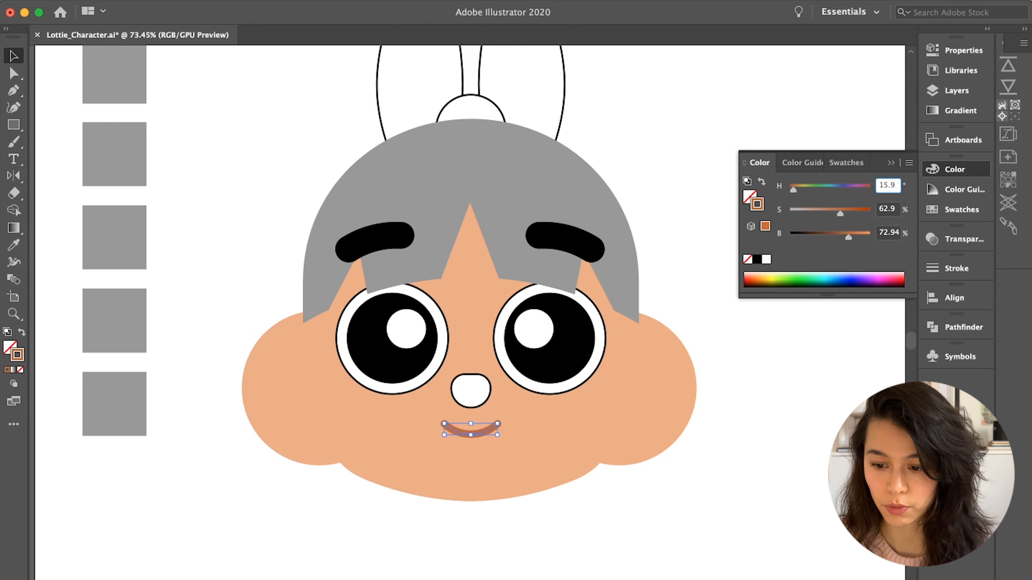
drag(839, 214, 850, 234)
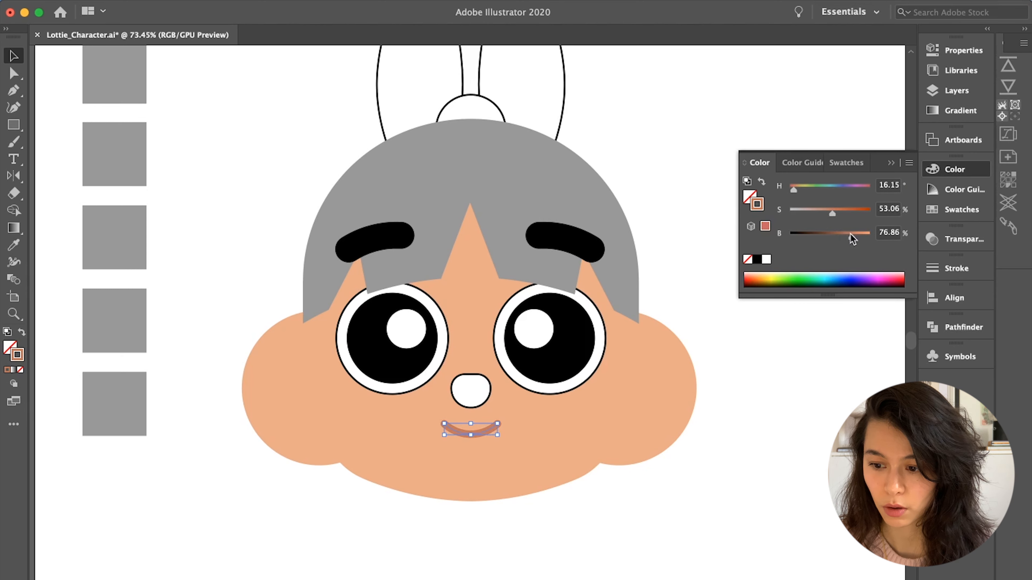
click(890, 184)
text(13.27)
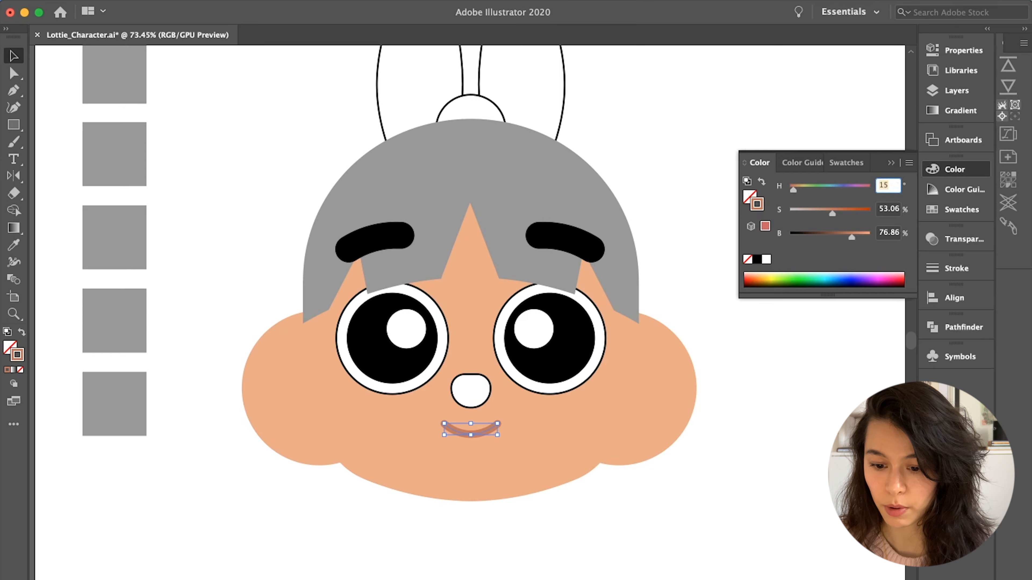
- Copy the mouth's reddish brown onto the nose with the Eyedropper and swap it from stroke to fill, leaving no outline
key(Return)
click(763, 392)
click(467, 386)
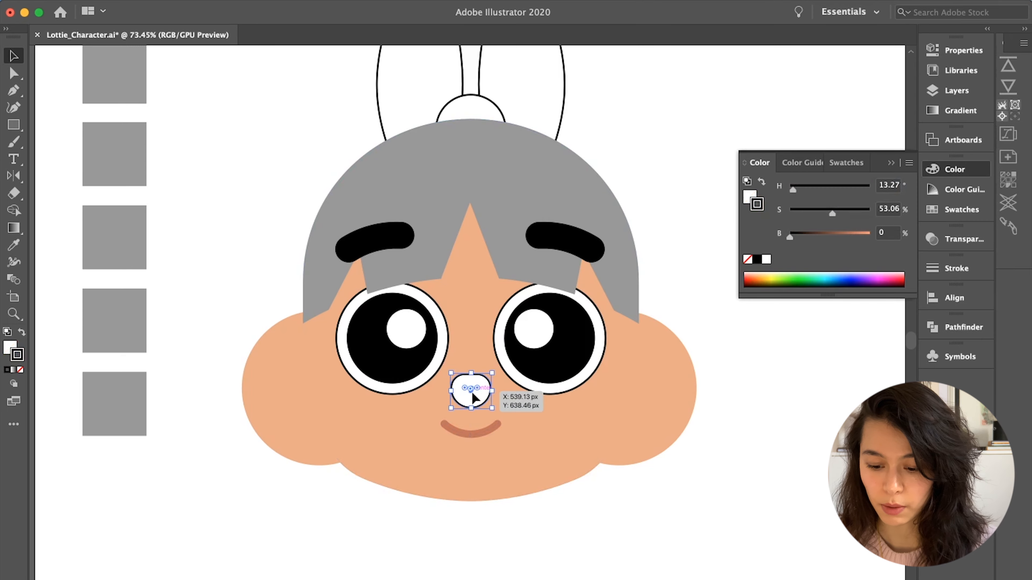
key(i)
click(472, 432)
click(22, 332)
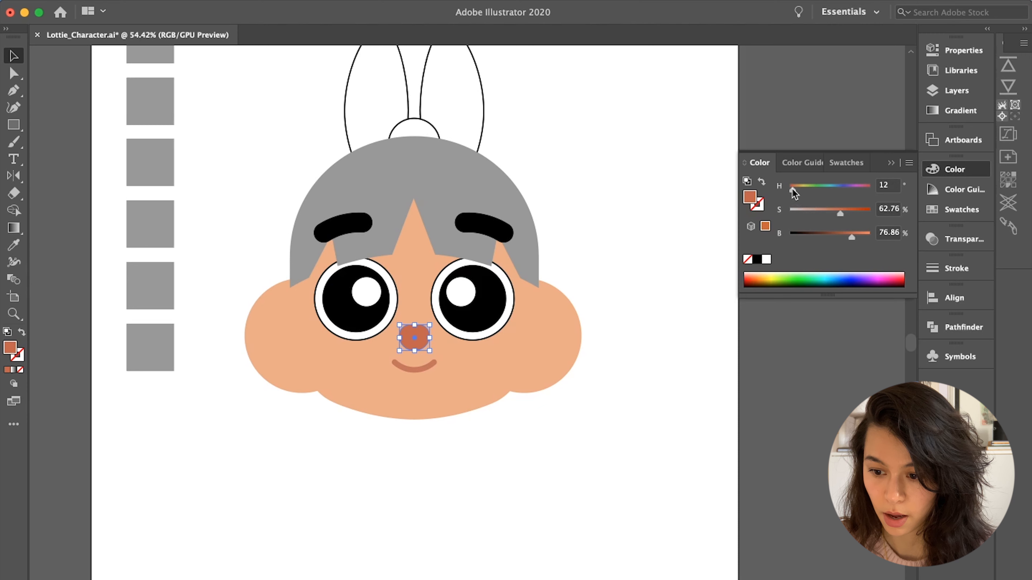
- Brighten the nose's reddish fill to a brightness of 85.88%
click(859, 234)
scroll(595, 257, down, 3)
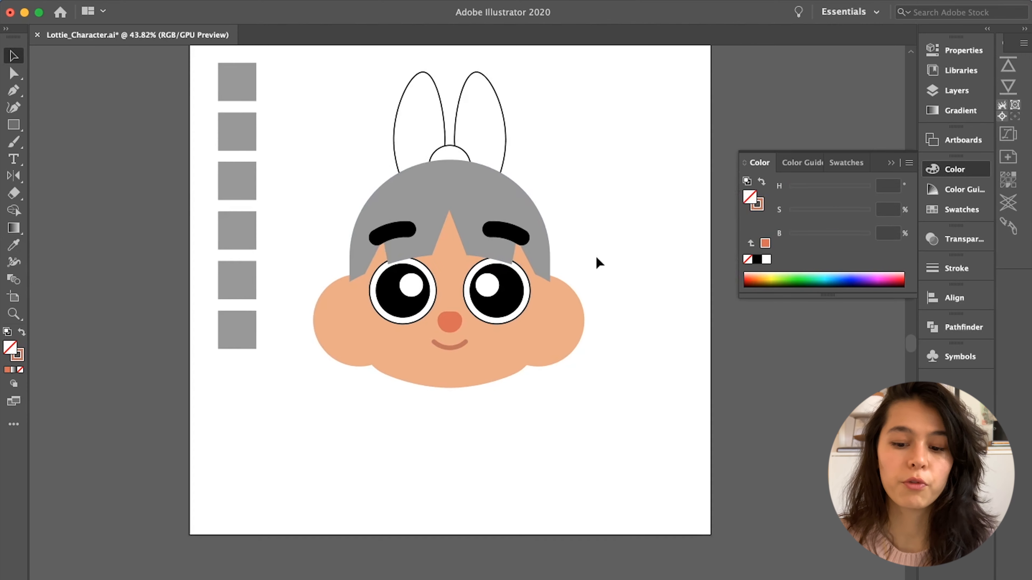
scroll(596, 256, up, 1)
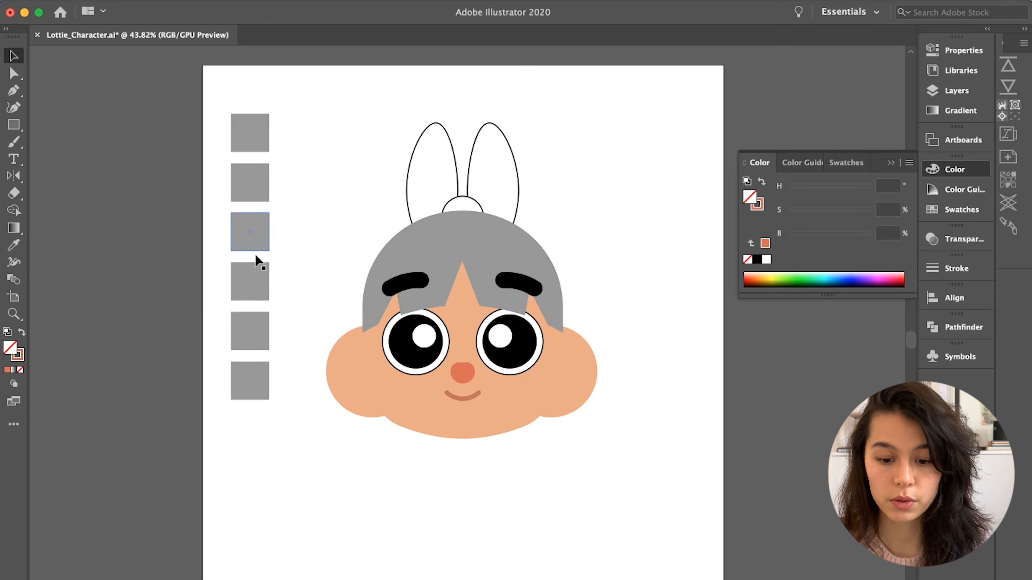
- Try to copy the nose's colour onto the mouth's stroke with the Eyedropper, and undo the changes to the mouth
scroll(316, 382, up, 3)
scroll(317, 382, right, 2)
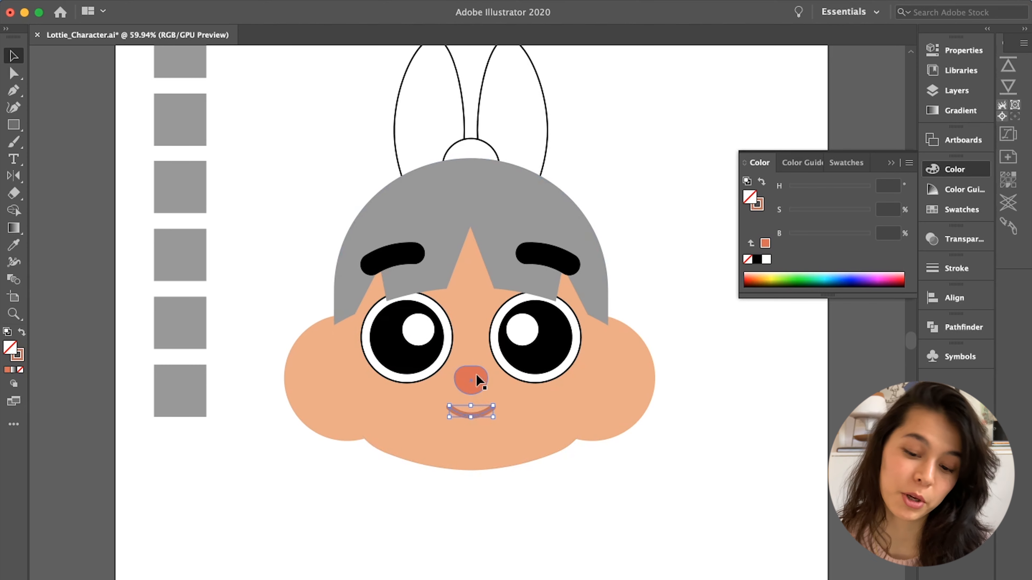
key(i)
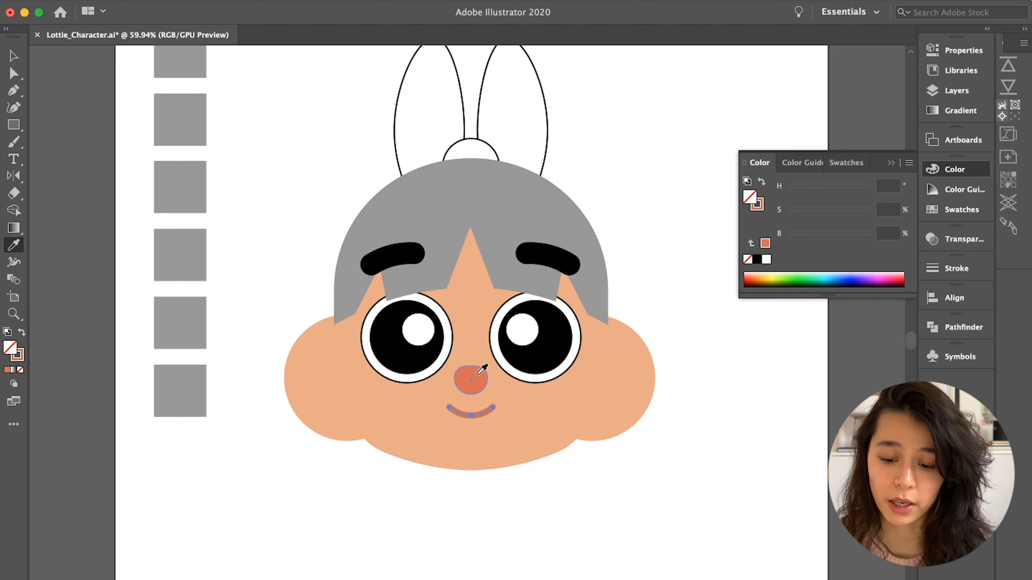
click(486, 374)
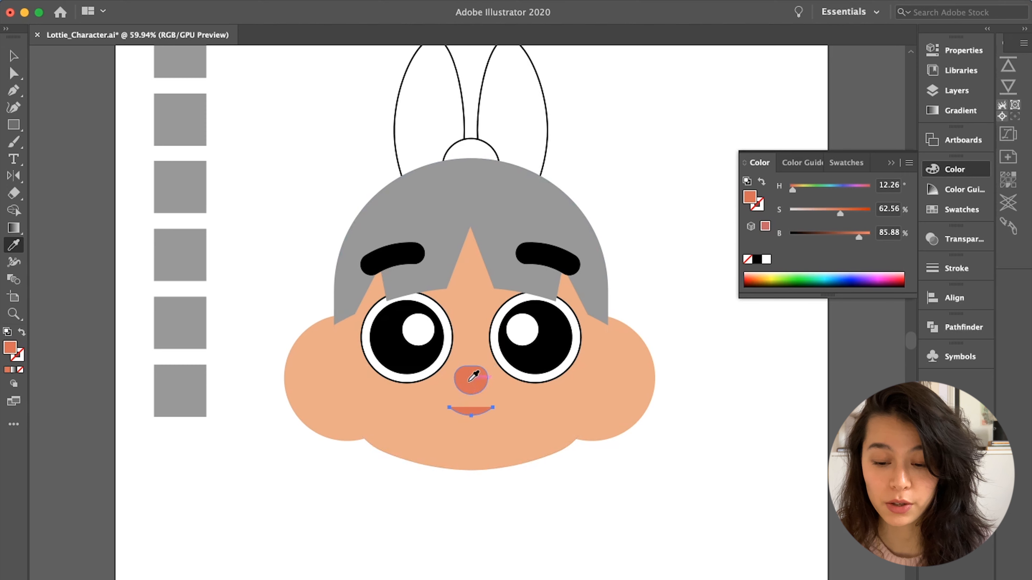
key(v)
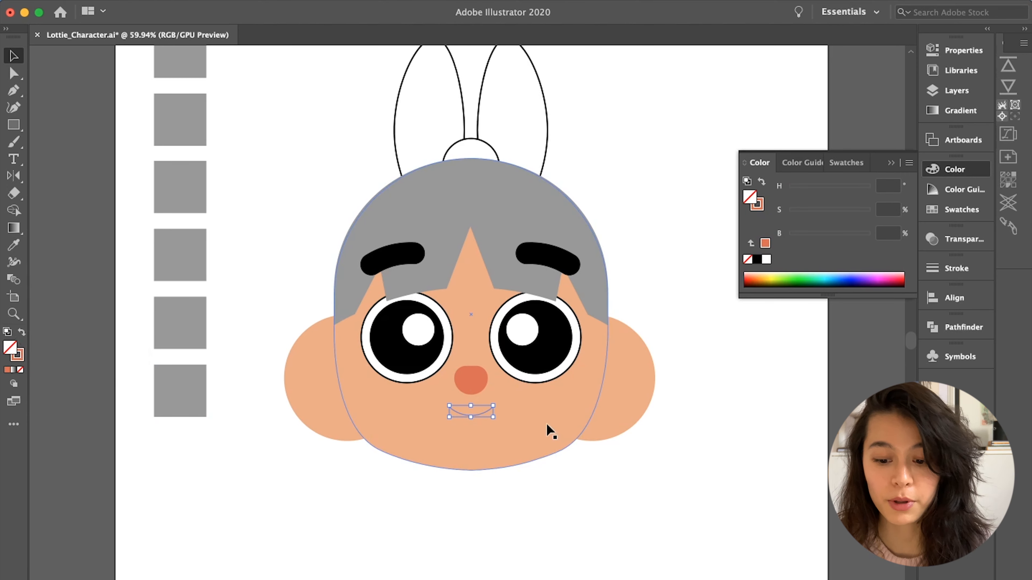
click(528, 428)
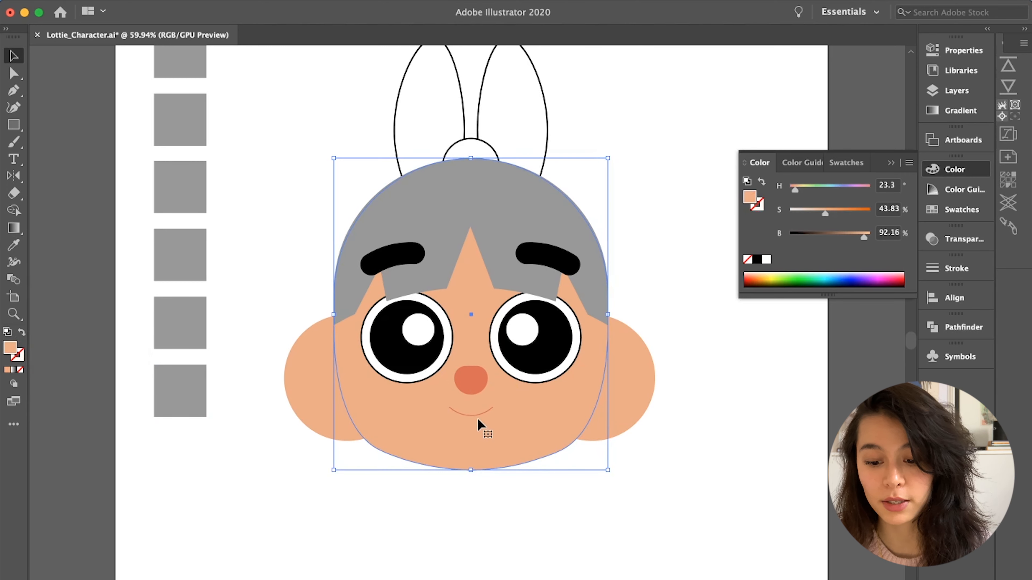
click(491, 409)
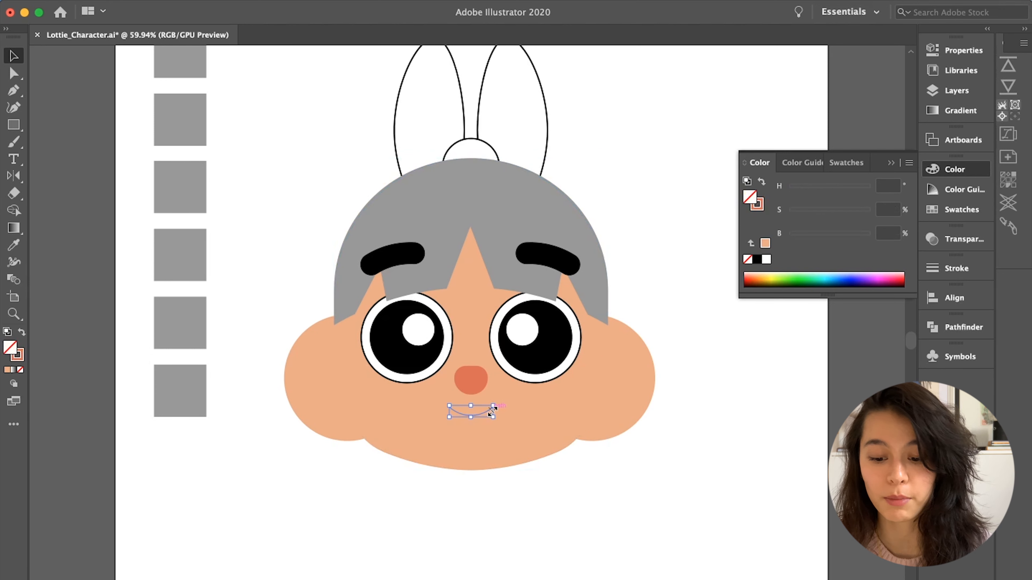
click(462, 531)
key(super+z)
key(super+shift+z)
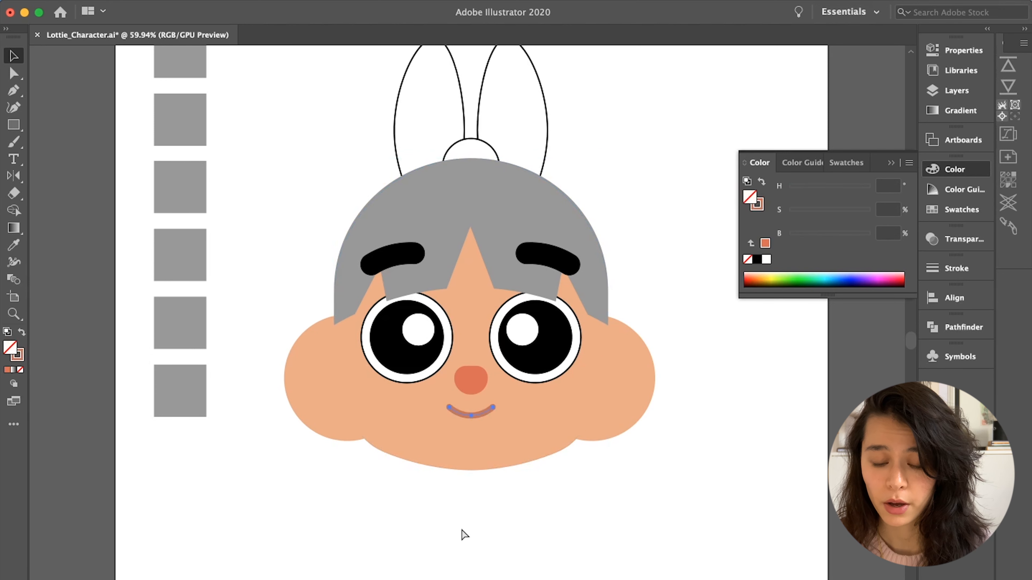
click(474, 386)
key(x)
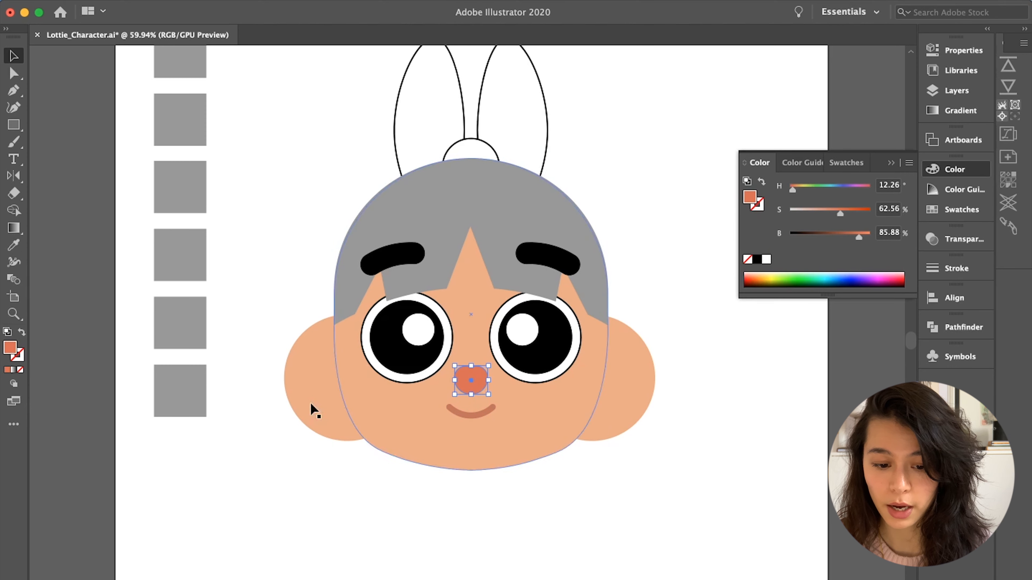
click(223, 396)
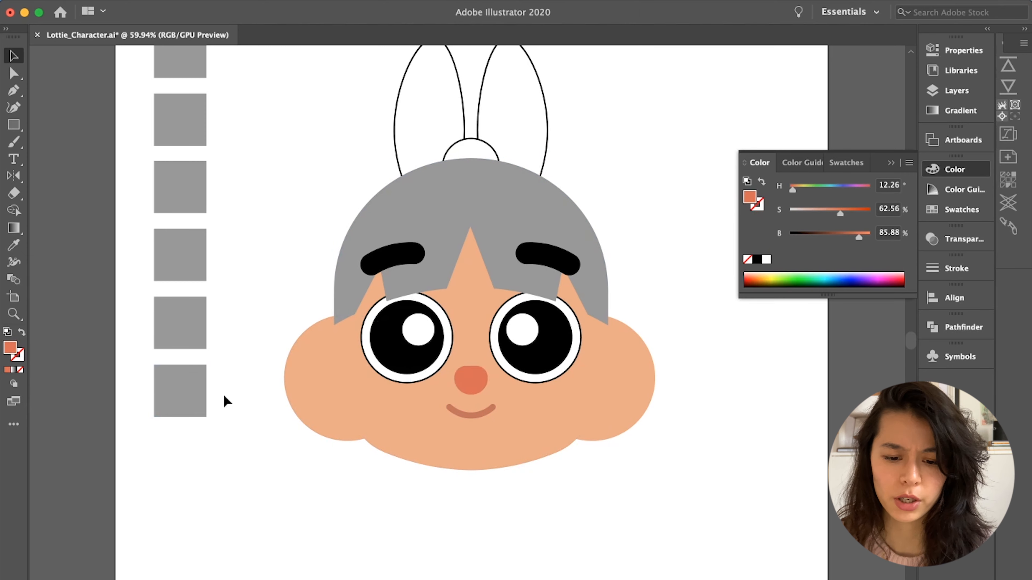
- Delete the column of grey squares beside the head
scroll(223, 397, down, 2)
drag(217, 154, 170, 494)
key(Delete)
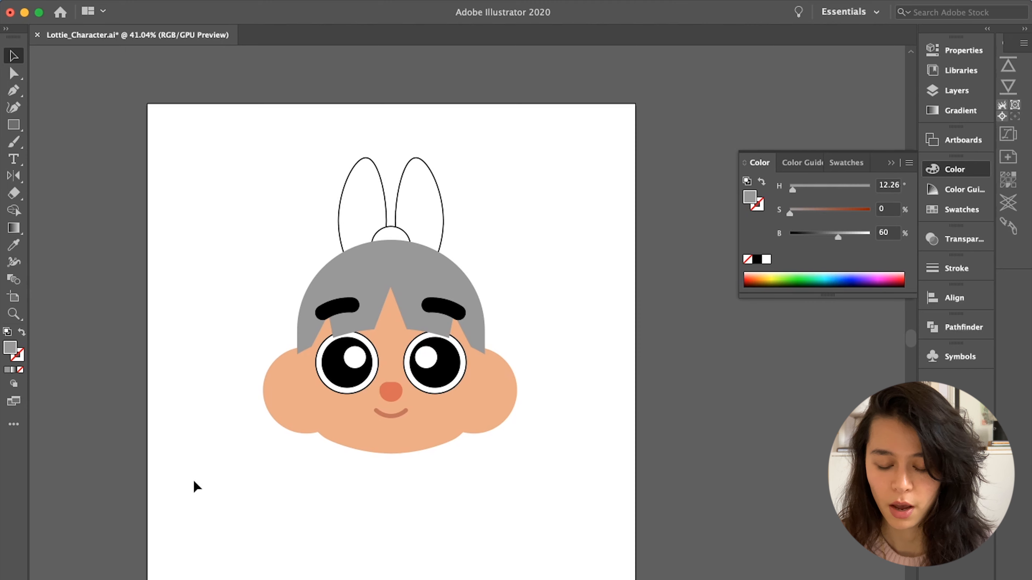
- Save the nose's orange fill as a new colour group in the swatches
click(391, 393)
scroll(390, 393, up, 1)
scroll(389, 393, up, 1)
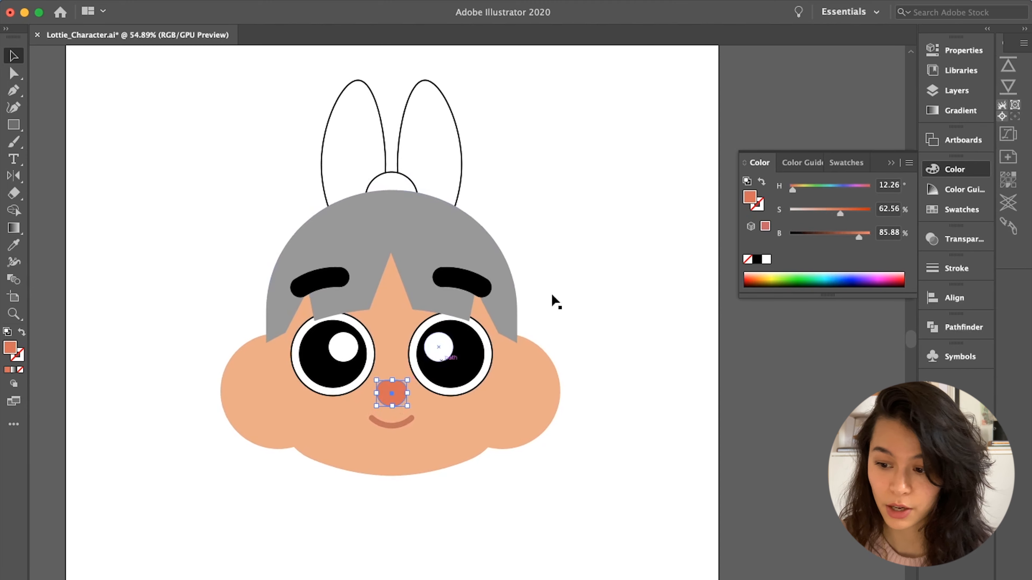
click(951, 210)
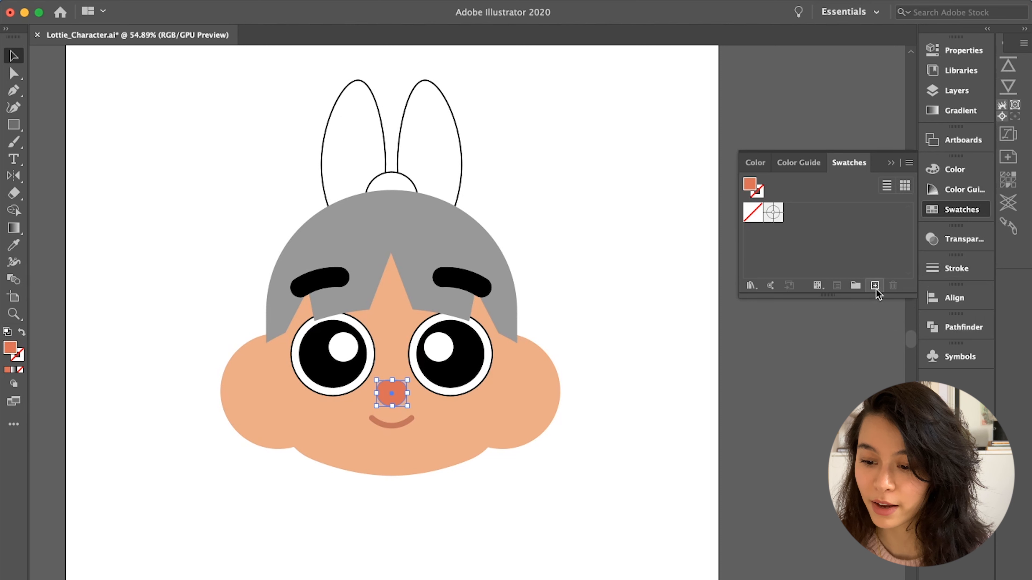
click(855, 285)
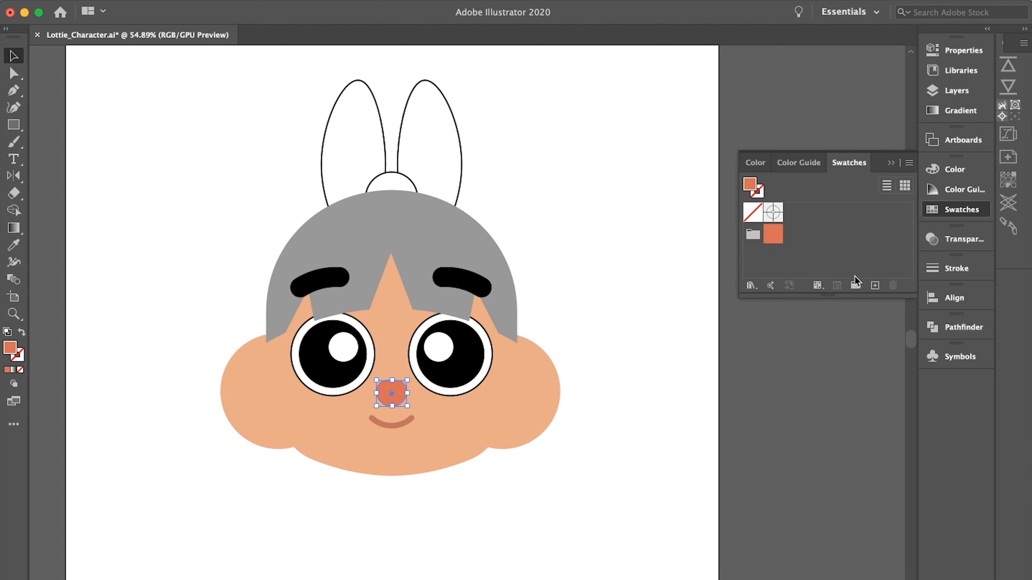
click(413, 500)
- Save the fill colours of the face and nose together as a new swatch colour group
click(420, 466)
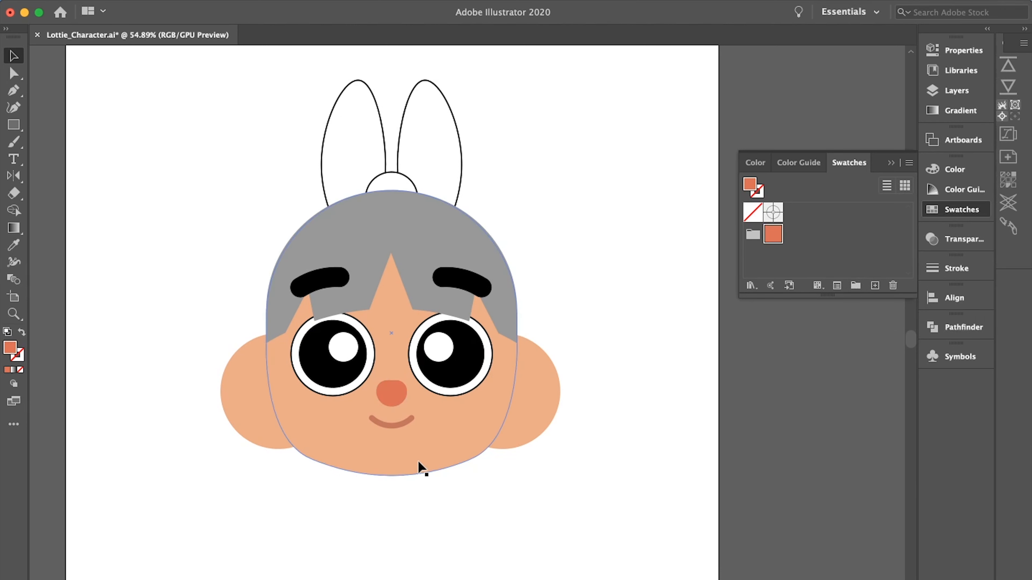
shift+click(399, 404)
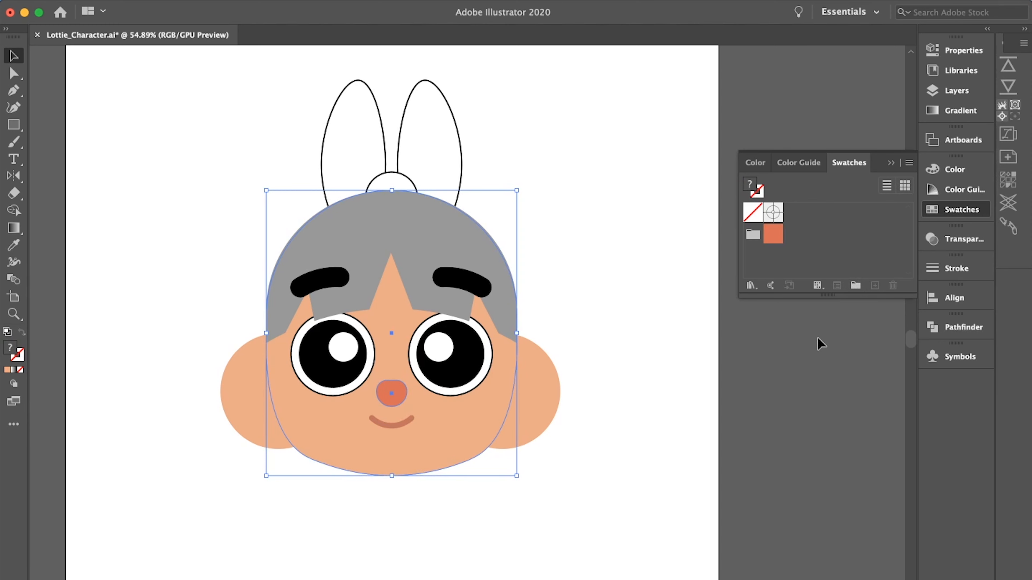
click(855, 286)
key(Return)
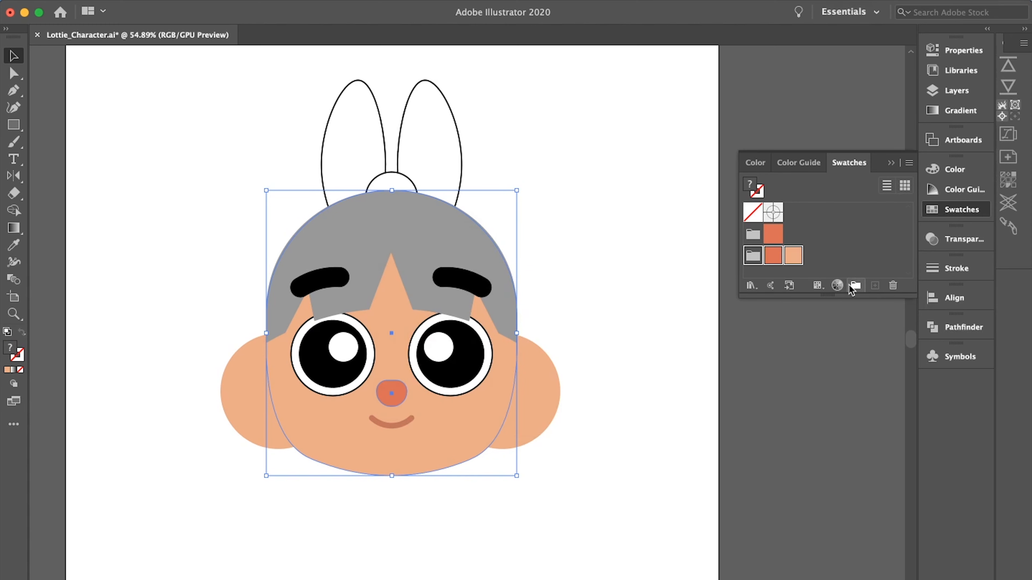
- Delete the colour group that holds only the nose's orange, cancel the Move dialog and deselect the shapes
click(752, 235)
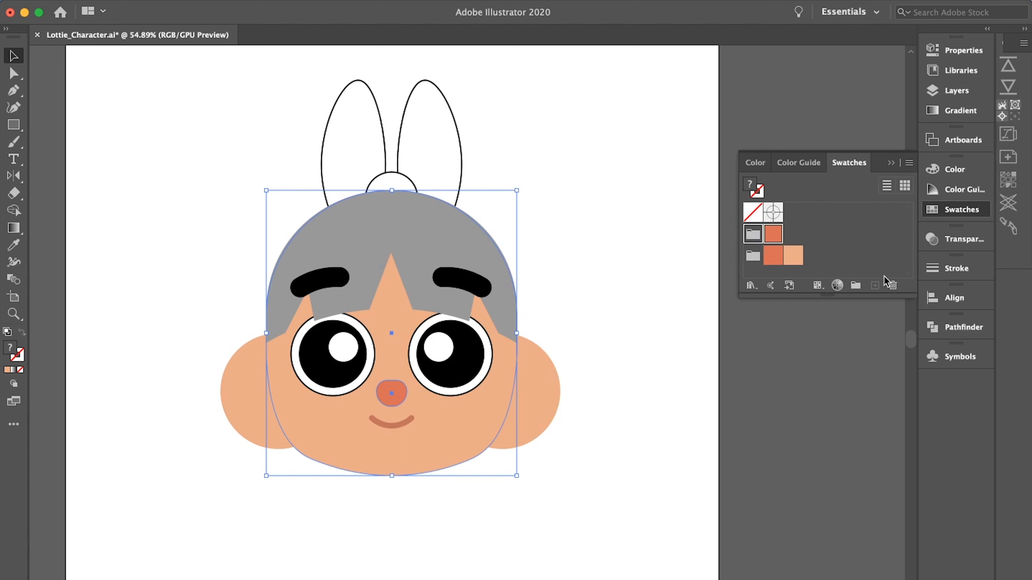
click(892, 286)
click(559, 348)
key(Return)
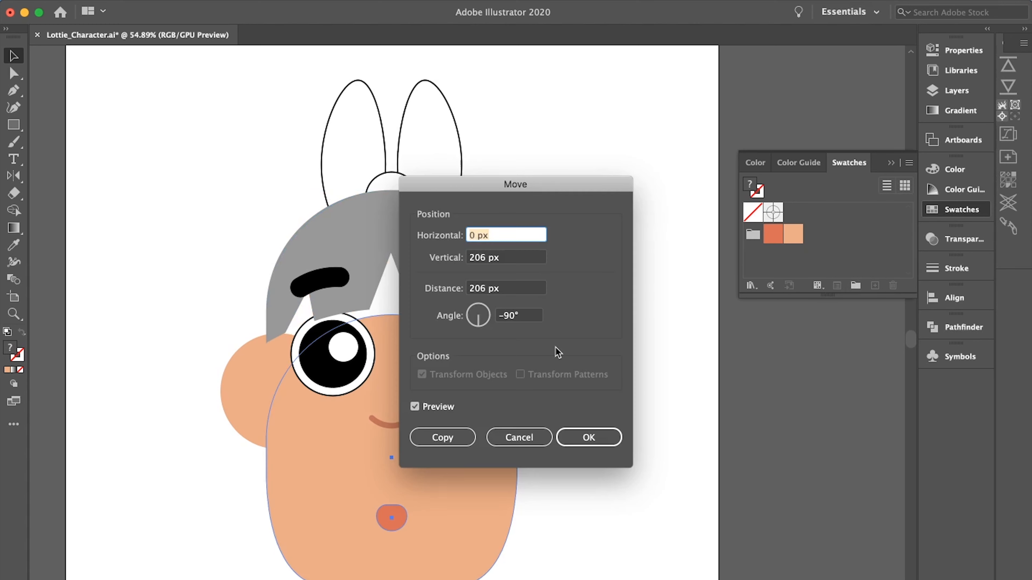
click(526, 440)
click(592, 387)
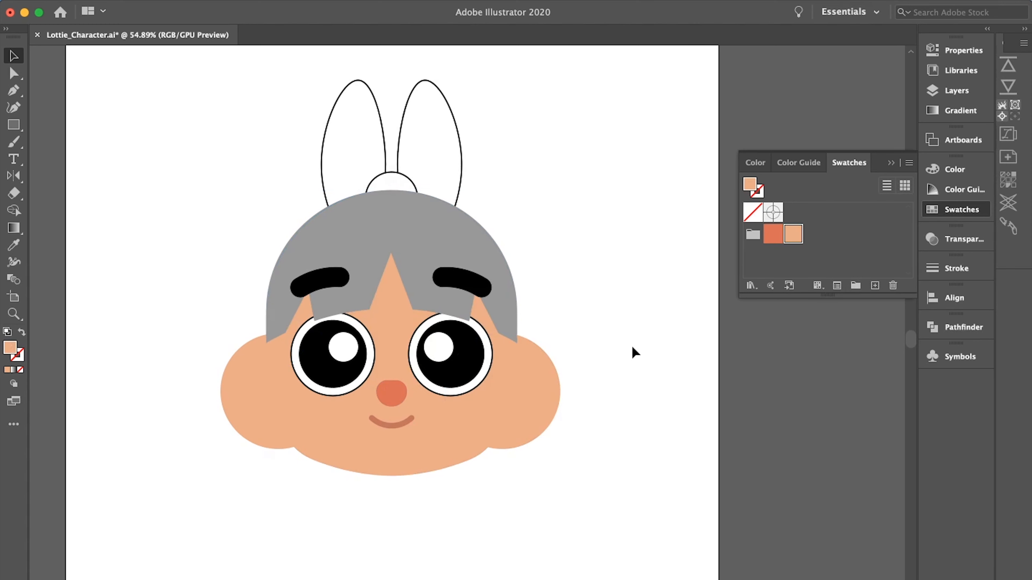
- Apply the saved orange swatch R=219 G=110 B=82 to the mouth's stroke
click(405, 424)
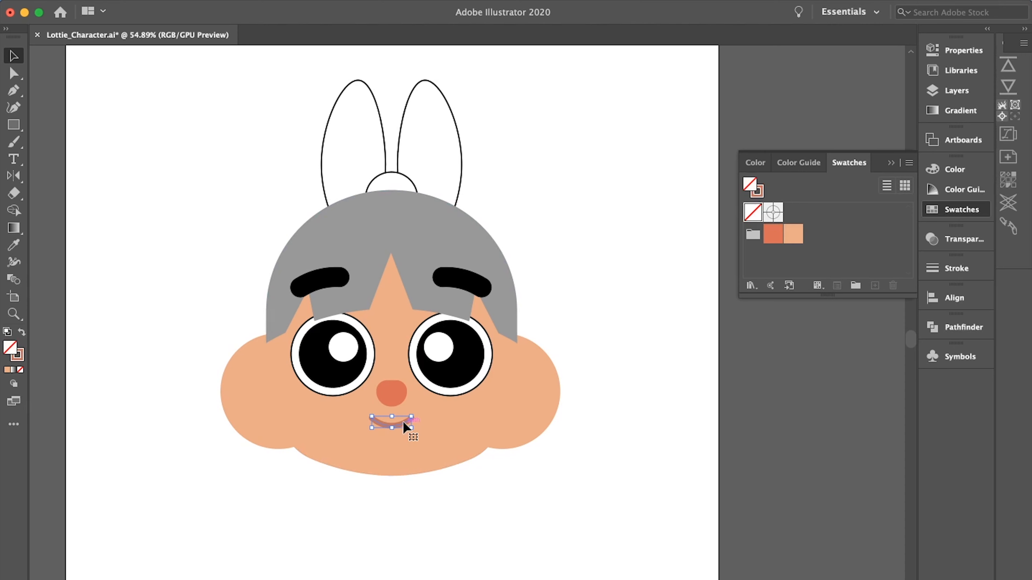
click(773, 234)
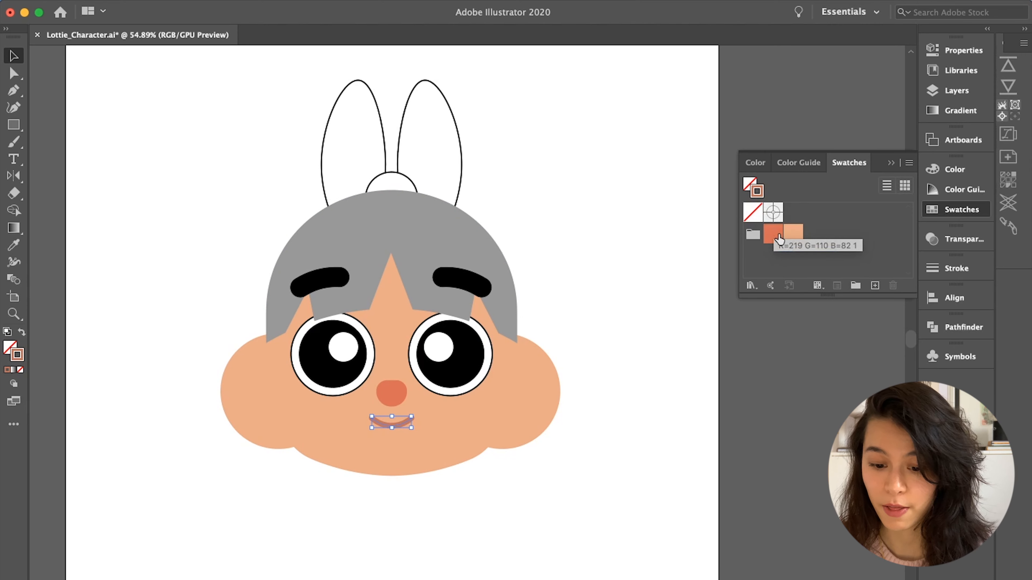
click(598, 310)
- Select the grey hair shape with the Direct Selection tool
scroll(597, 308, down, 2)
scroll(597, 308, left, 2)
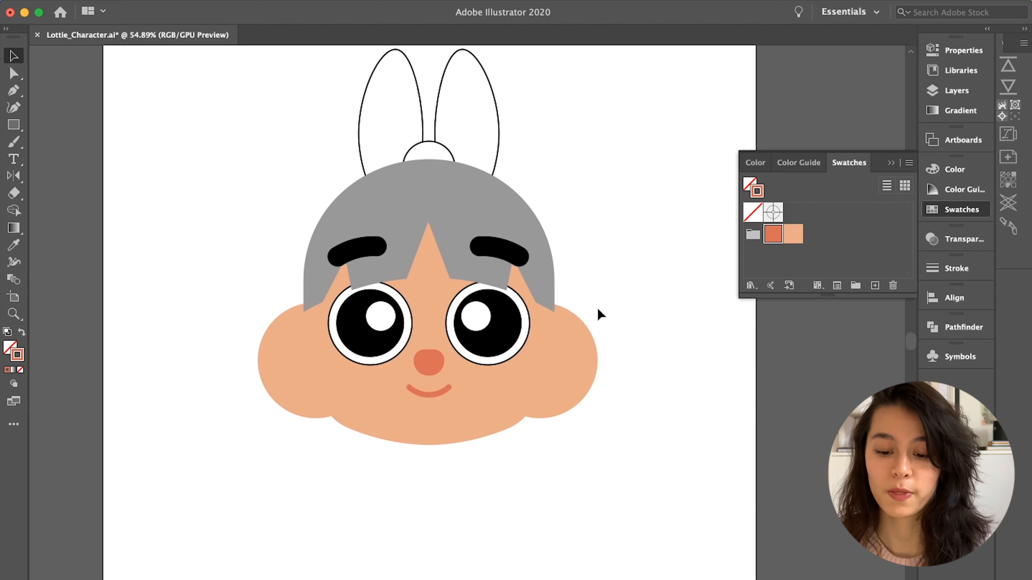
scroll(597, 308, right, 1)
scroll(597, 308, right, 1)
scroll(597, 308, up, 1)
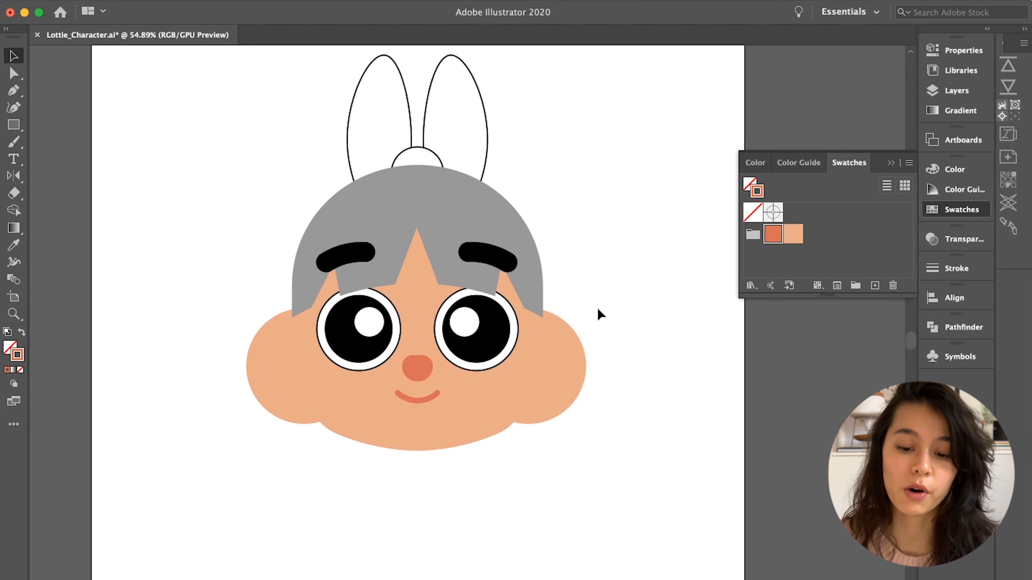
key(a)
click(450, 214)
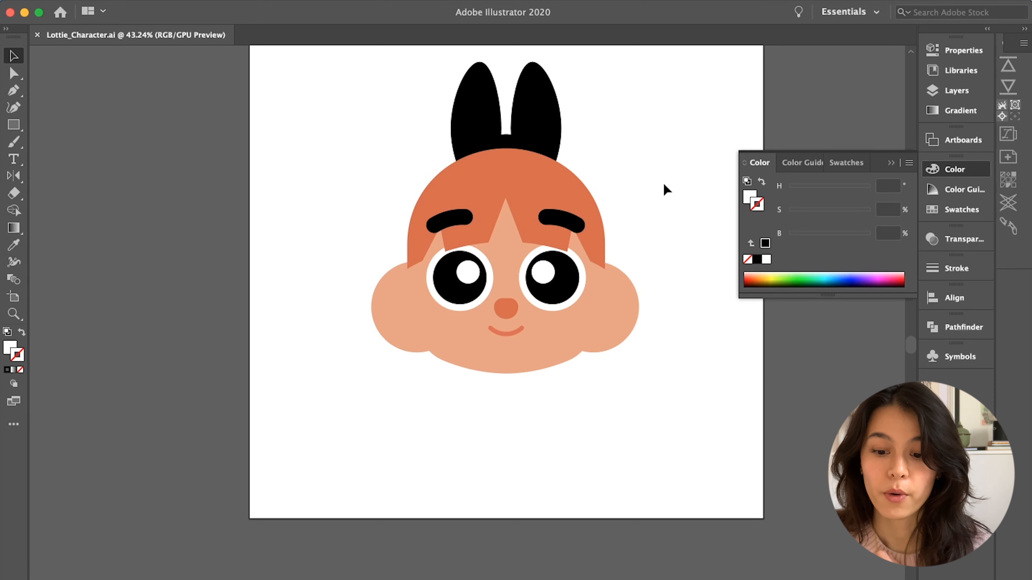
- Apply a linear gradient to the fill of the face shape
scroll(663, 183, right, 2)
scroll(664, 182, up, 2)
click(948, 173)
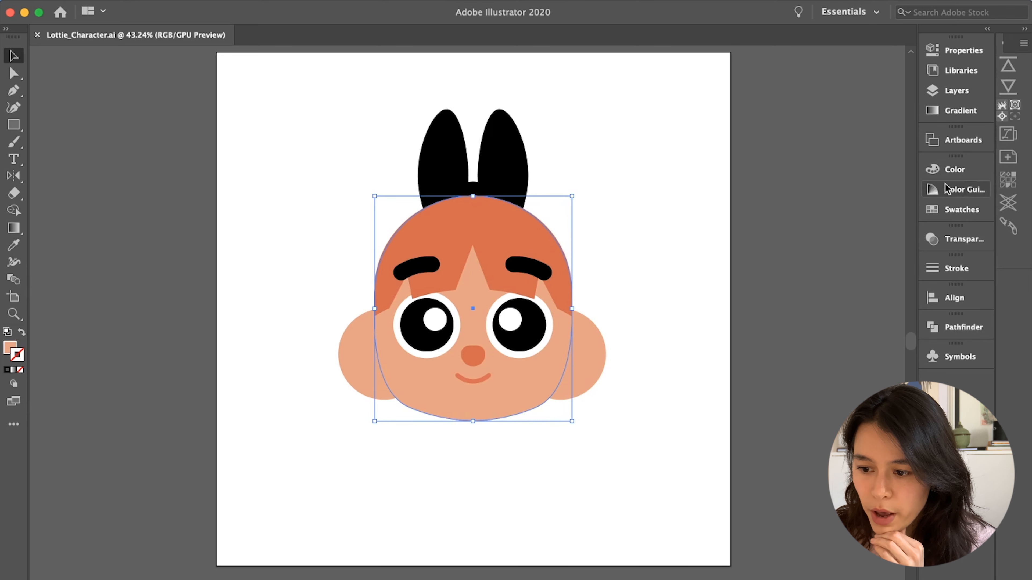
click(960, 112)
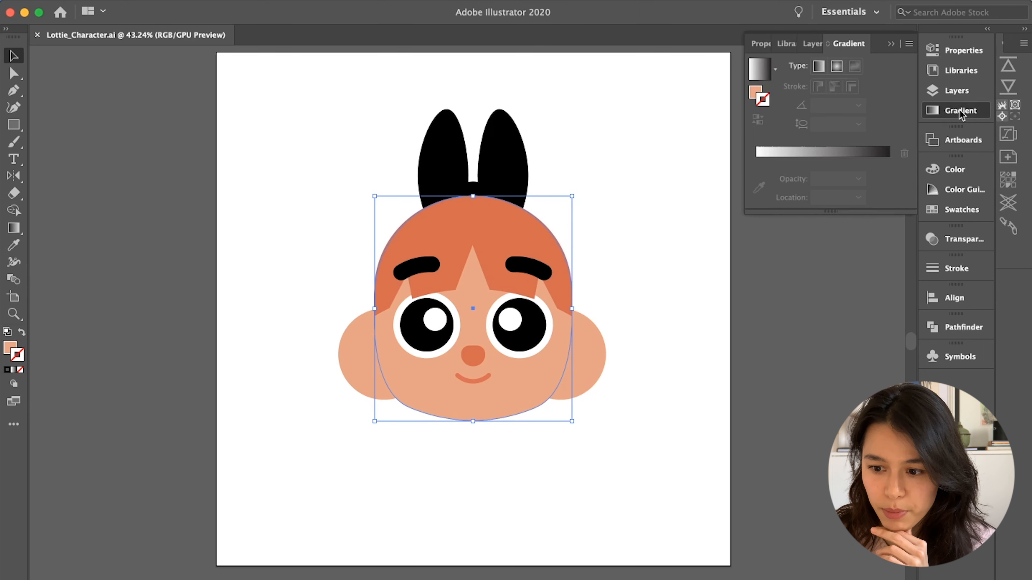
click(756, 92)
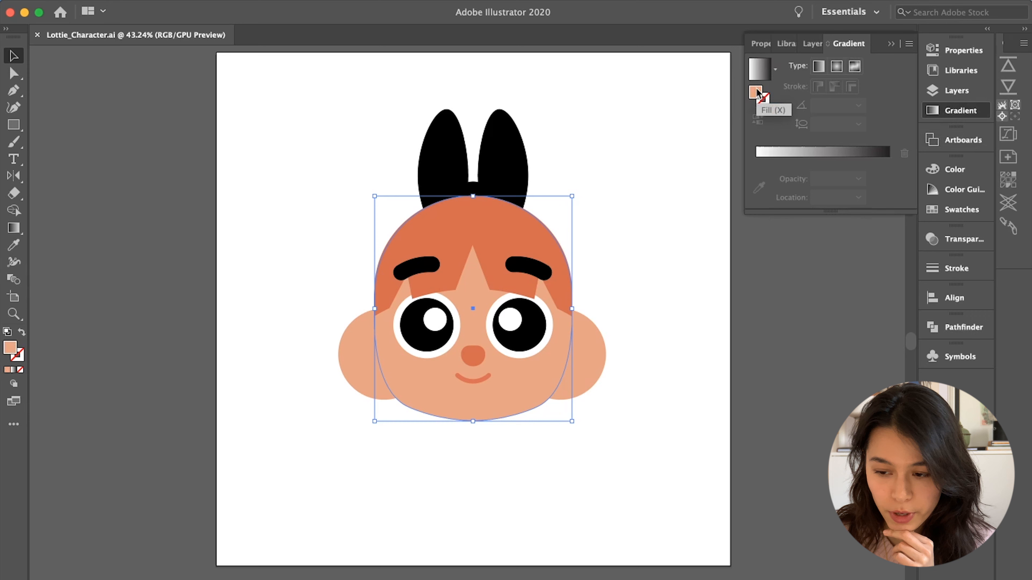
click(818, 66)
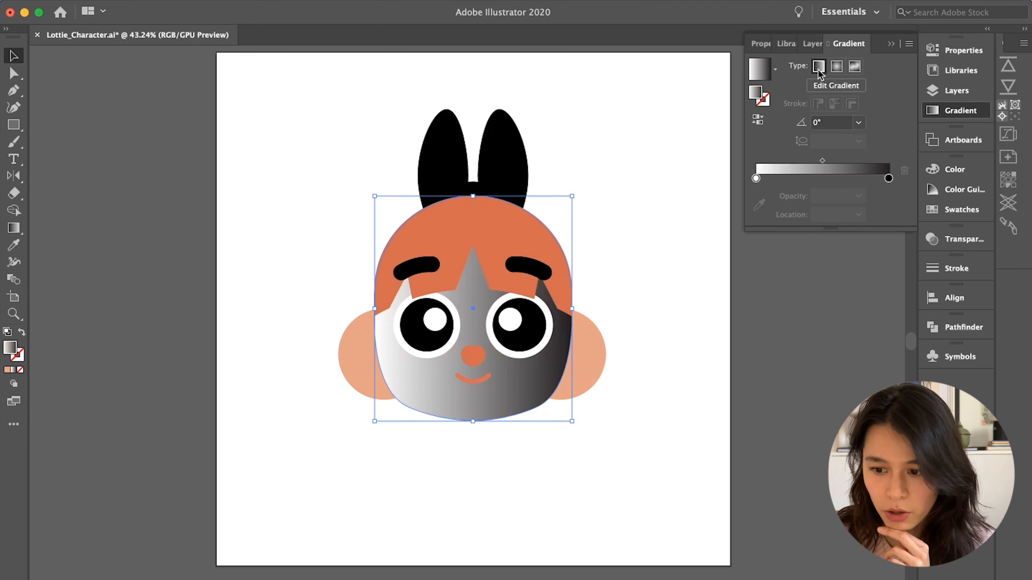
- Set the face gradient's white starting stop to the skin tone sampled from the ear
click(755, 178)
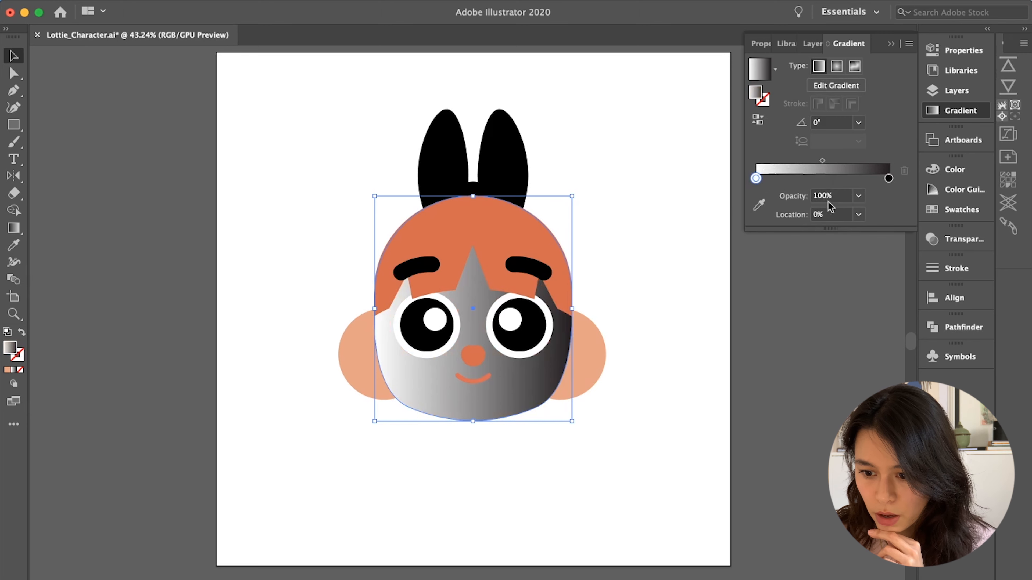
click(765, 208)
click(593, 346)
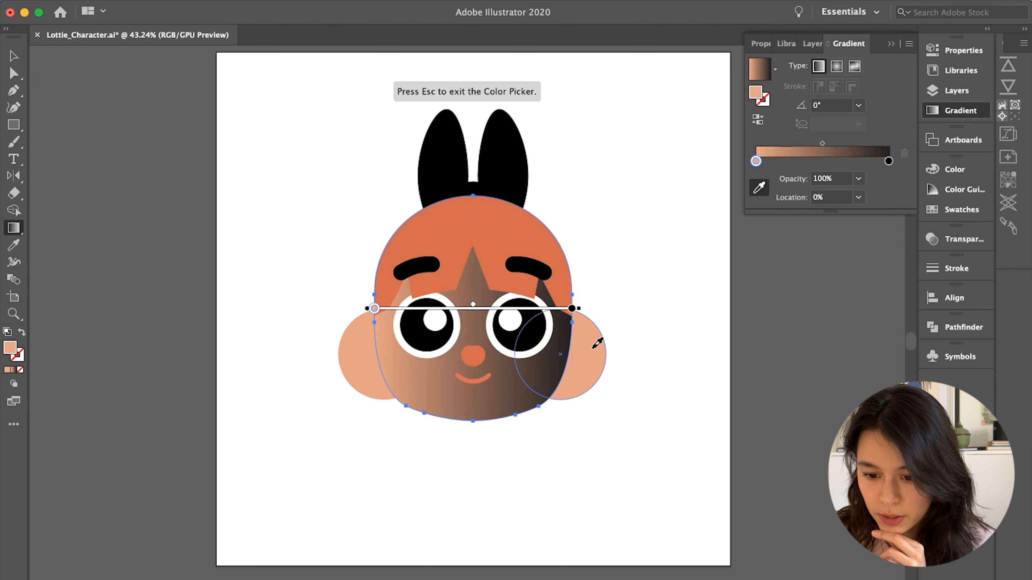
- Set the face gradient's black end stop to the skin tone sampled from the ear and switch its colour sliders to HSB
click(888, 161)
click(759, 188)
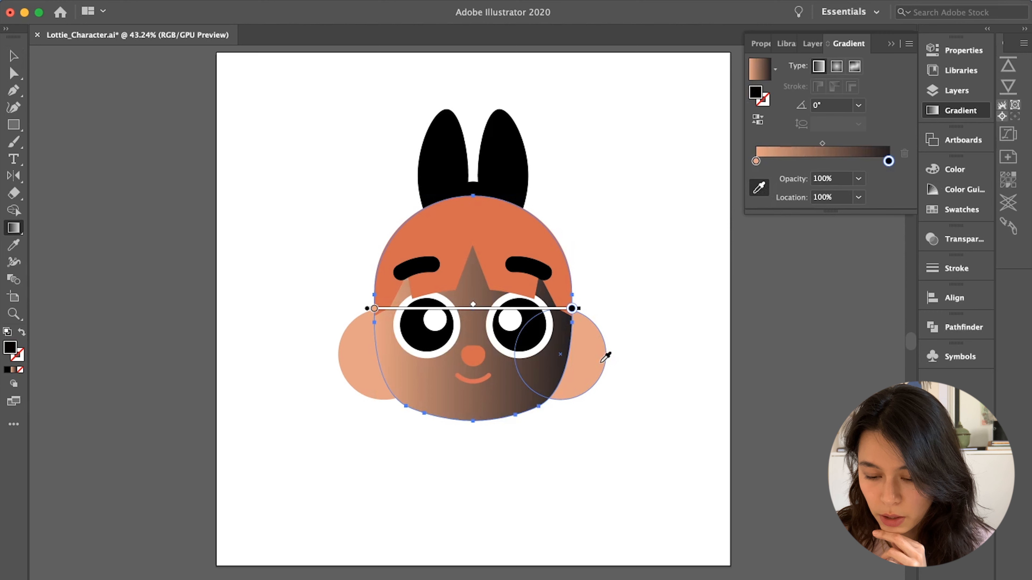
click(597, 357)
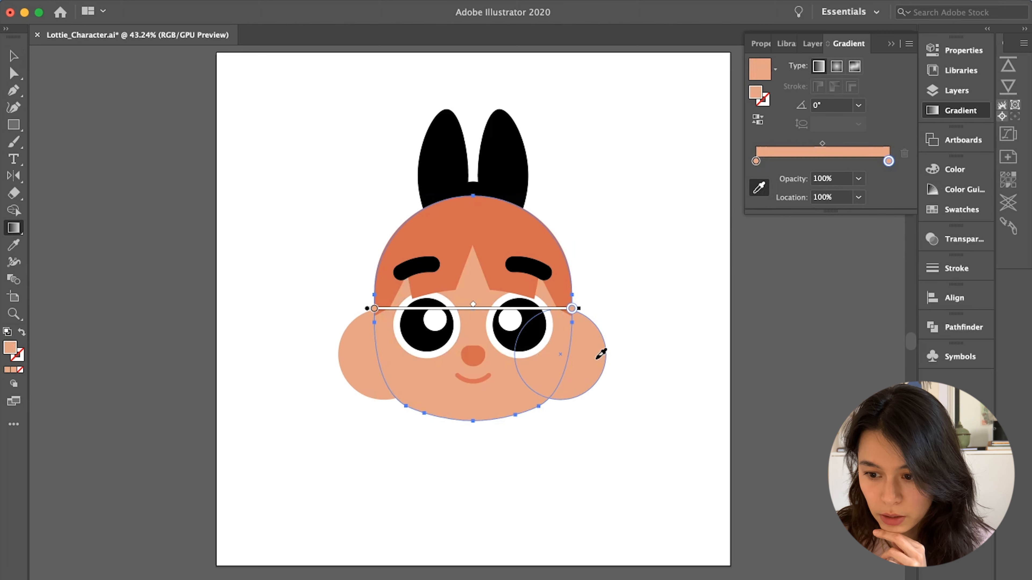
double_click(888, 161)
click(882, 177)
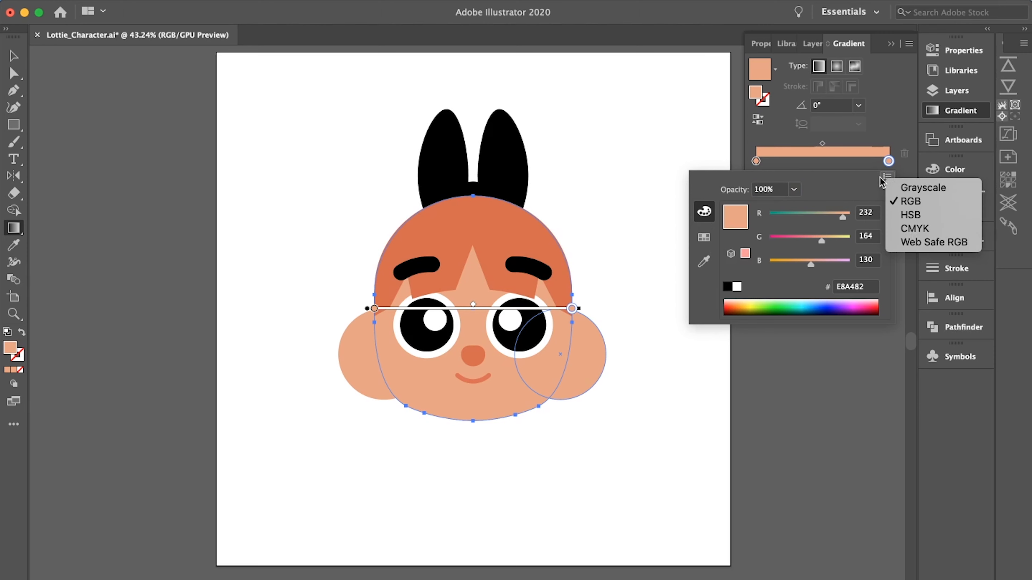
click(910, 215)
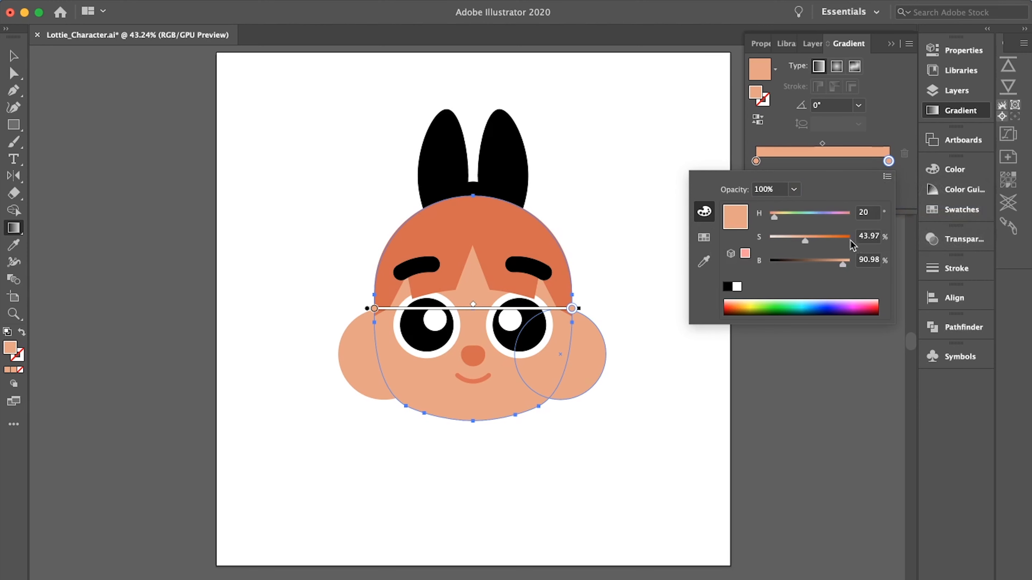
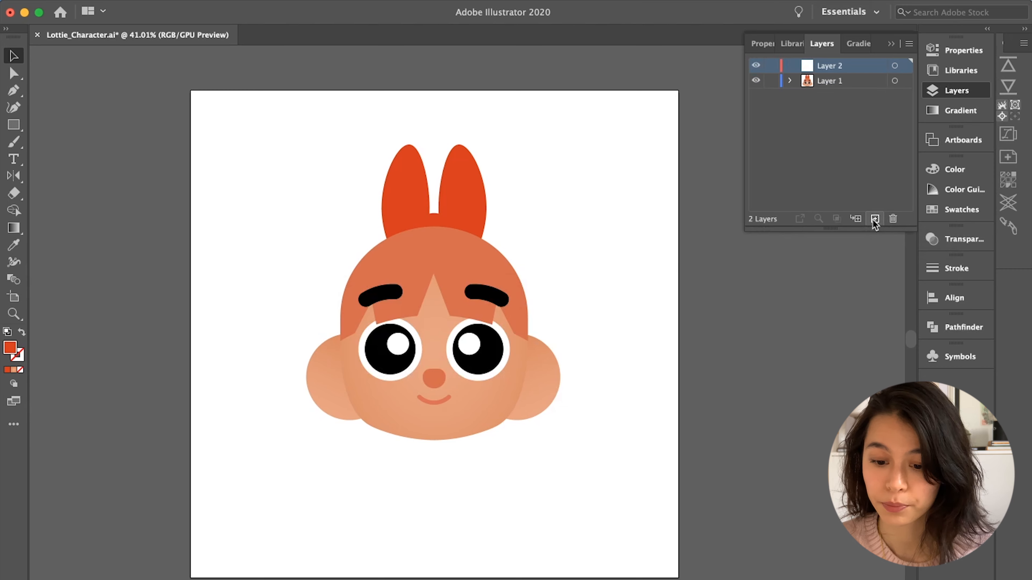
- Draw a rectangle covering the whole artboard on Layer 2 and fill it with neutral grey 939393
click(14, 125)
drag(191, 90, 678, 577)
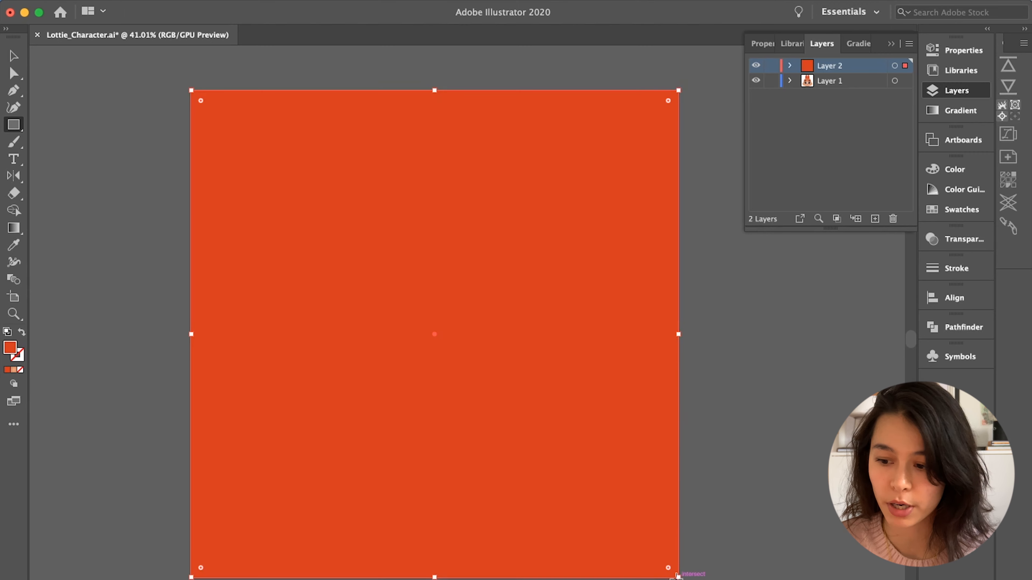
click(944, 210)
double_click(750, 185)
drag(435, 451, 400, 463)
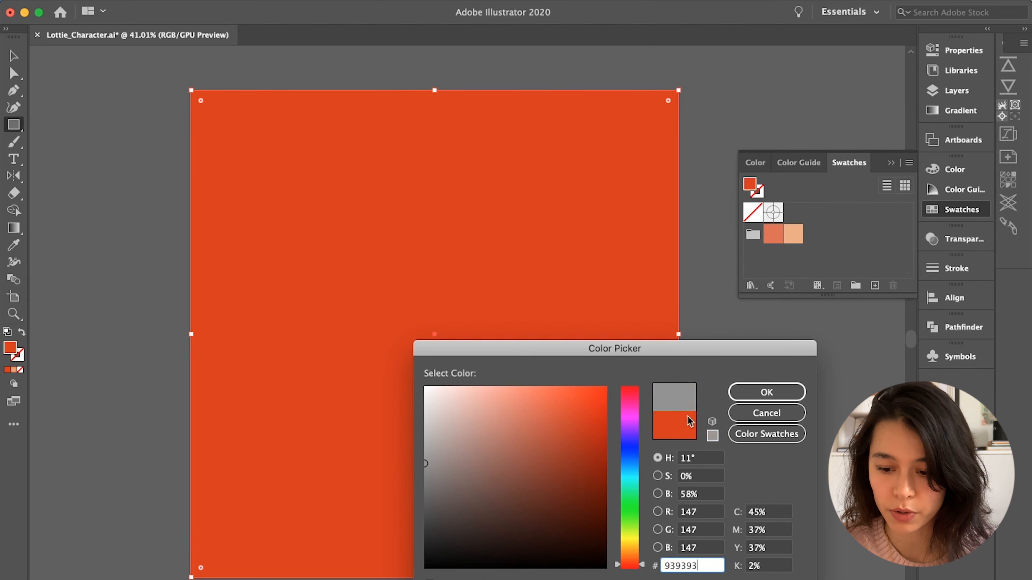
click(744, 395)
- Fill the artboard-sized rectangle with the dark grey sampled from the canvas area outside the artboard
key(i)
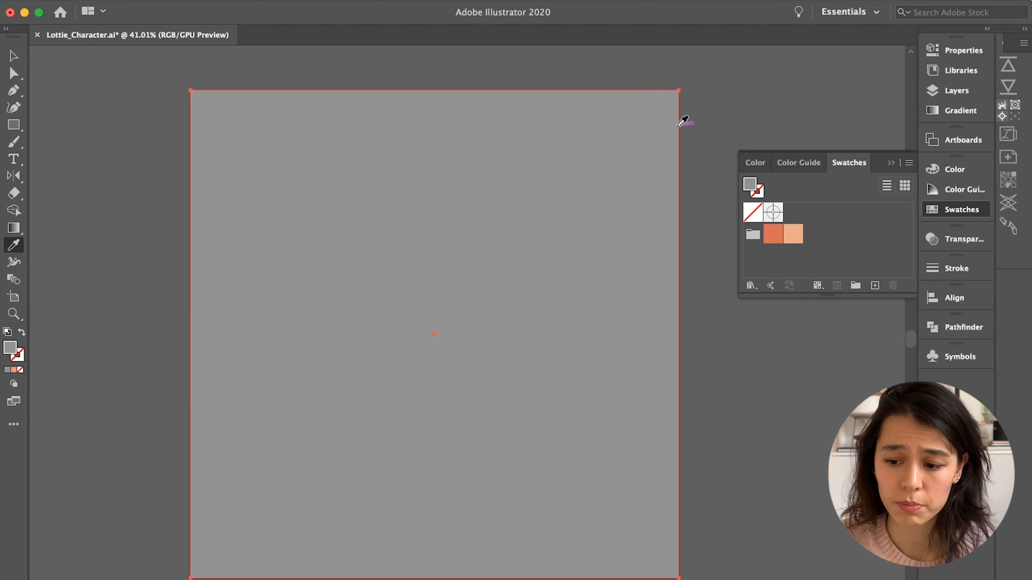
click(701, 102)
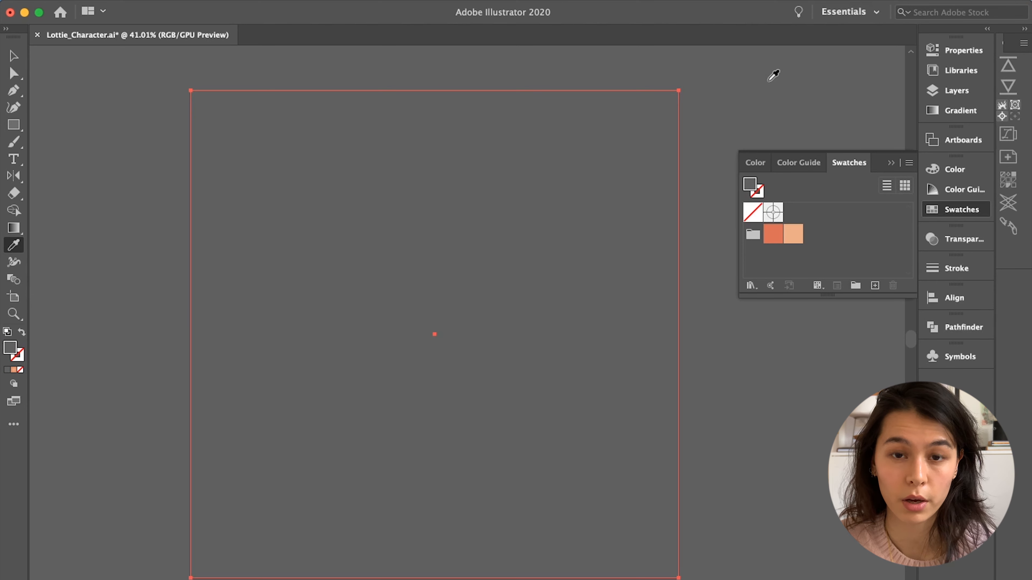
key(v)
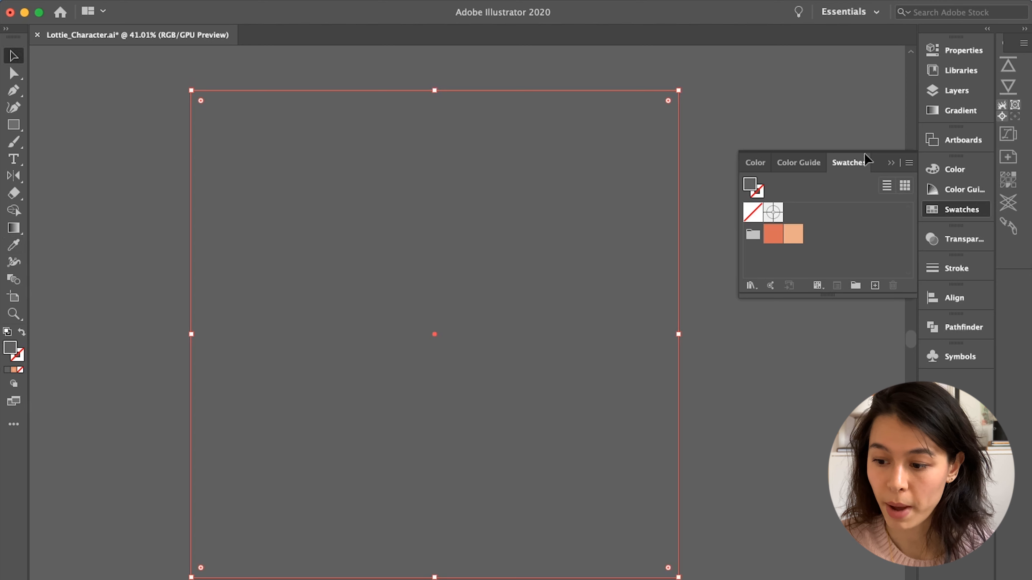
- Set the blending mode of the grey rectangle to Color
click(956, 208)
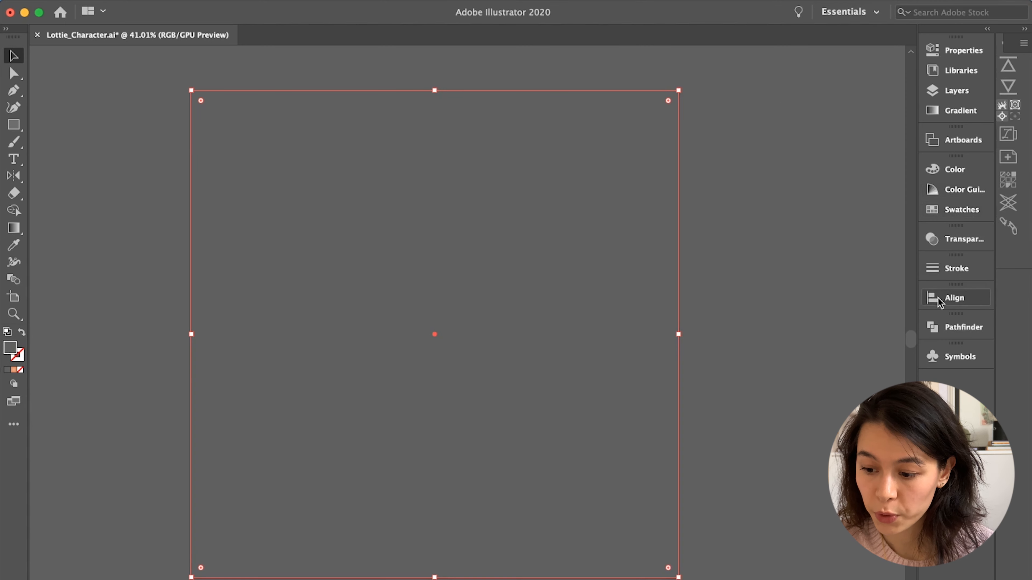
click(955, 240)
click(792, 255)
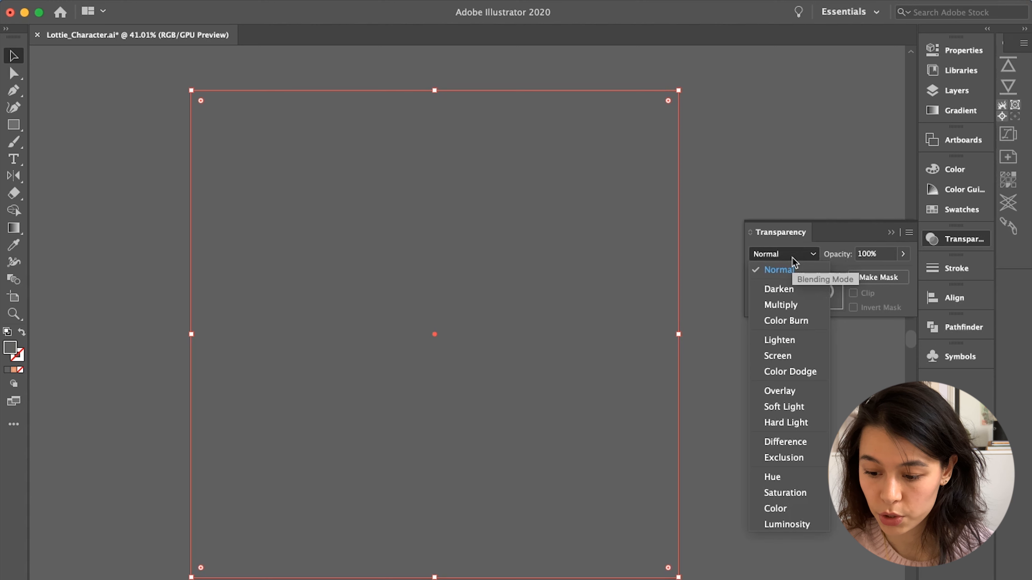
click(775, 508)
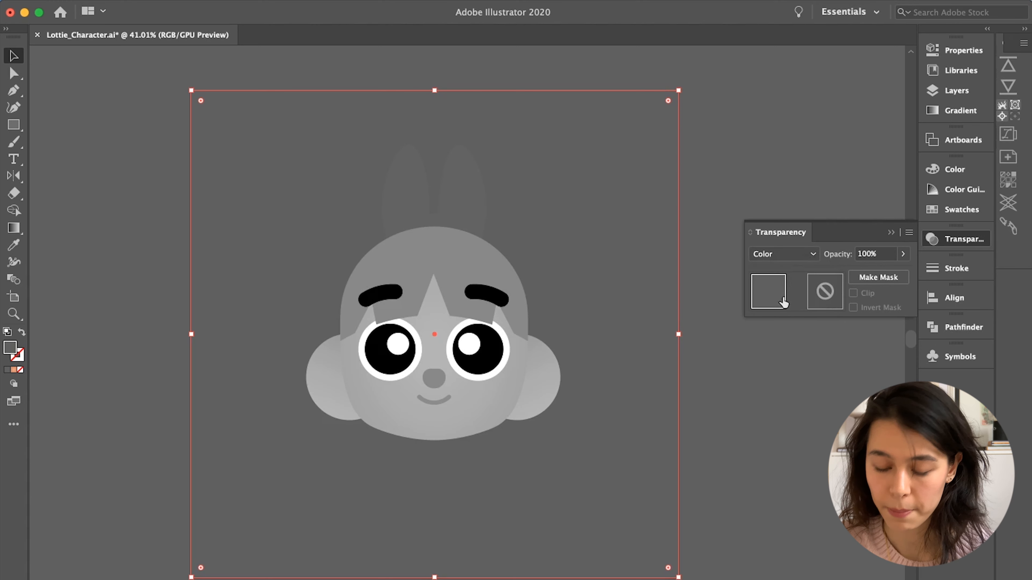
- Lock Layer 2 with the grey overlay and check that the head artwork beneath can be selected
click(952, 91)
click(771, 66)
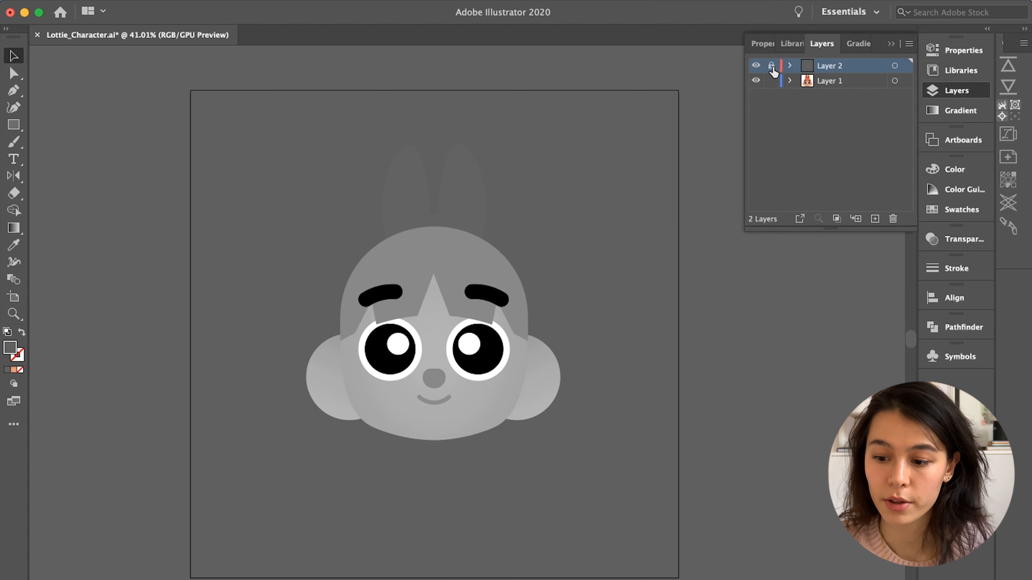
click(478, 264)
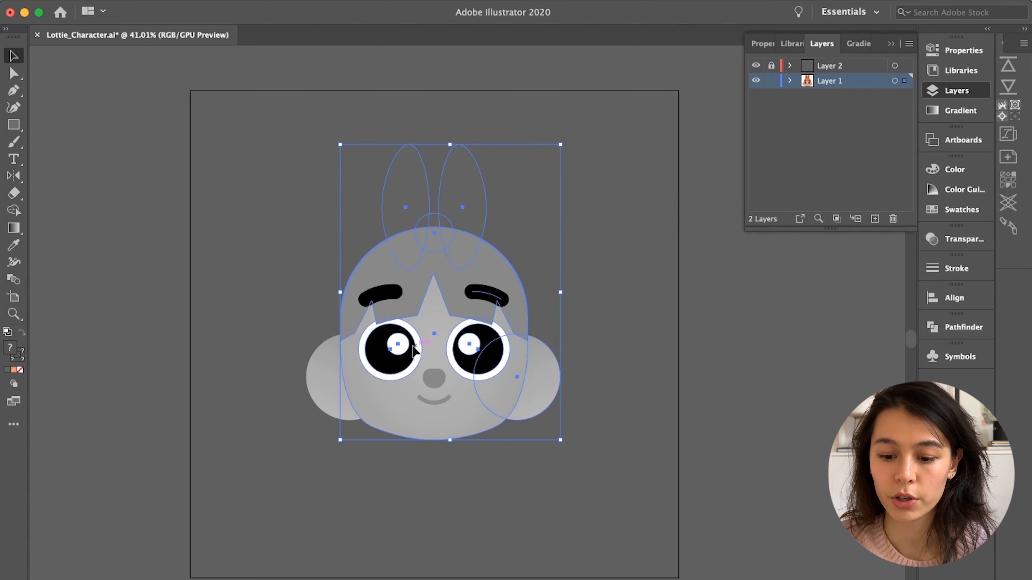
click(625, 264)
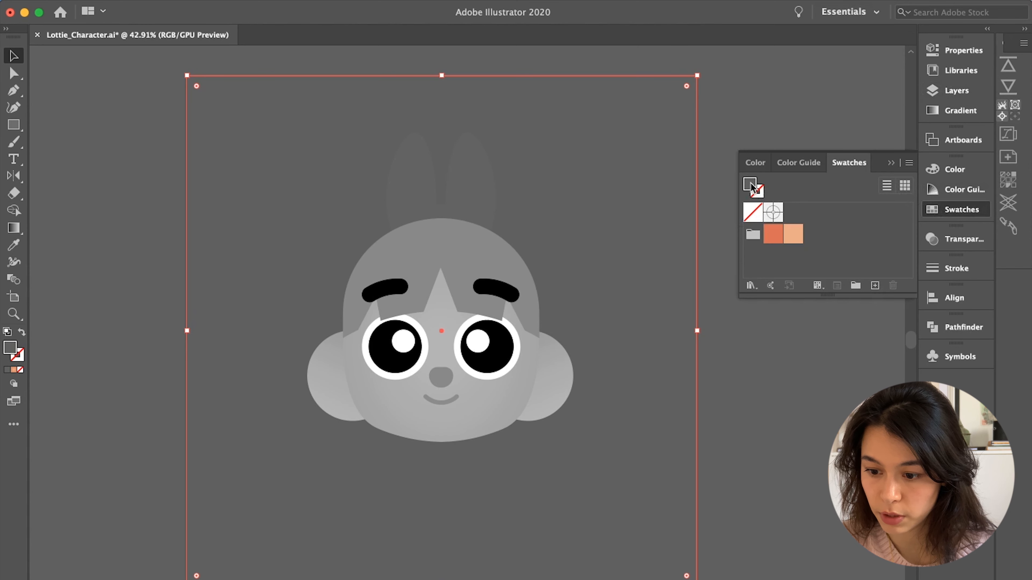
- Lighten the overlay rectangle's fill to the neutral grey E0E0E0 and deselect it
double_click(752, 188)
click(425, 435)
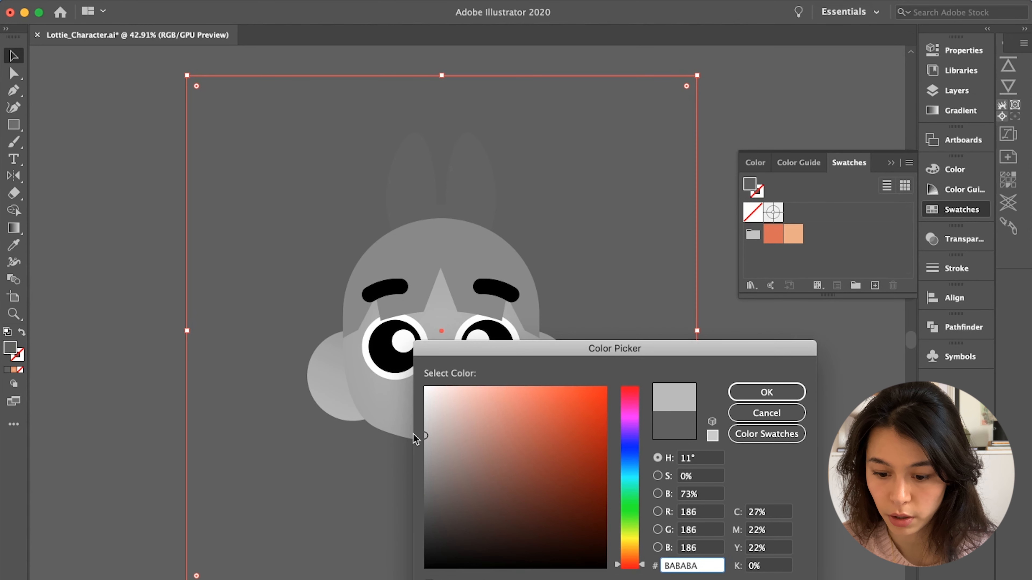
click(423, 419)
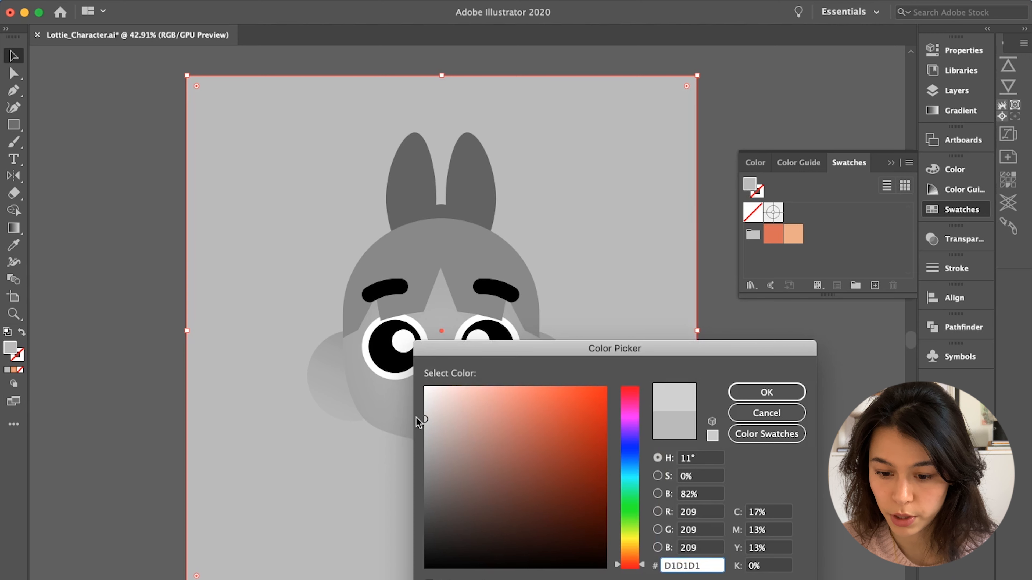
click(424, 408)
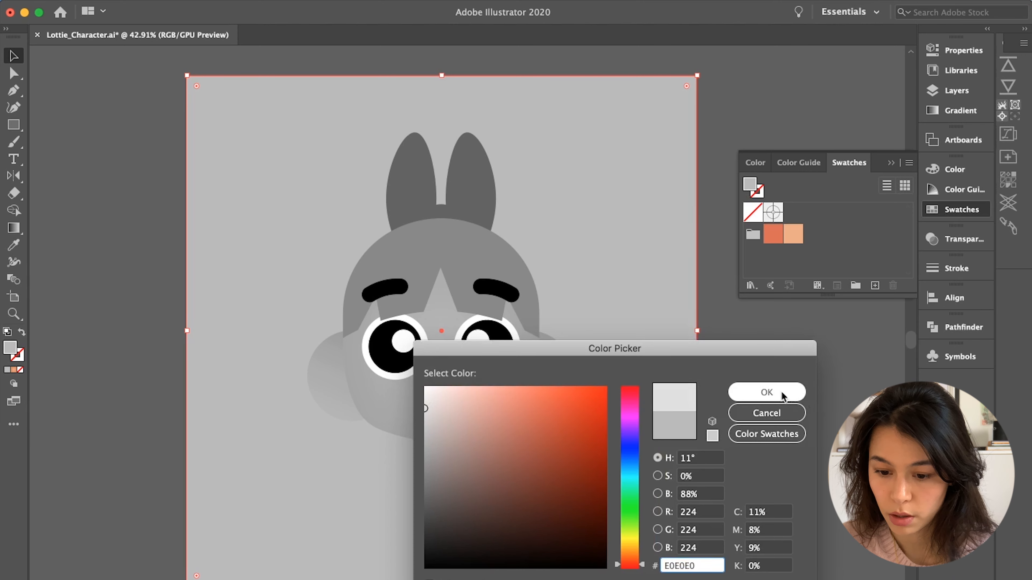
click(782, 393)
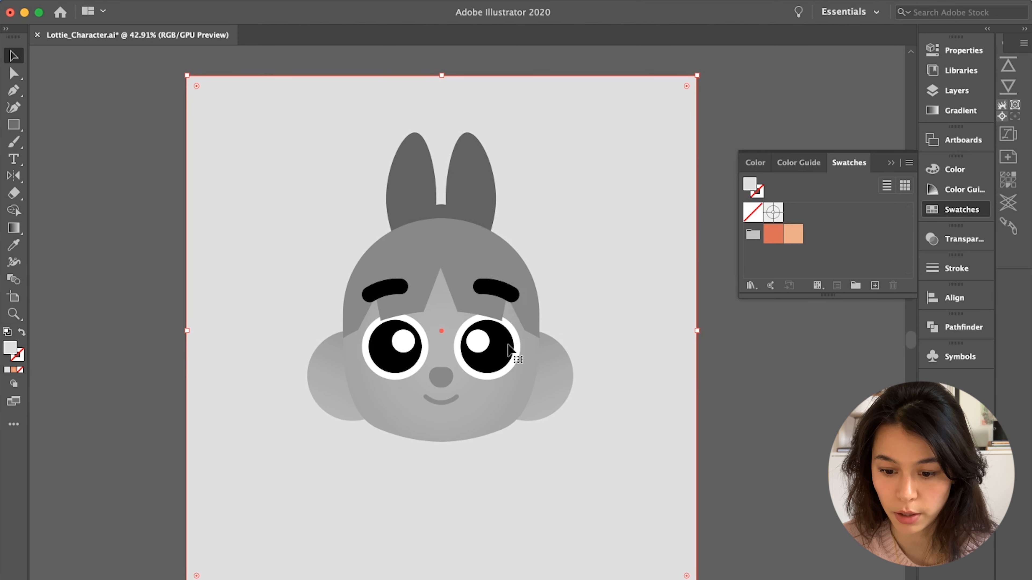
click(938, 207)
click(715, 313)
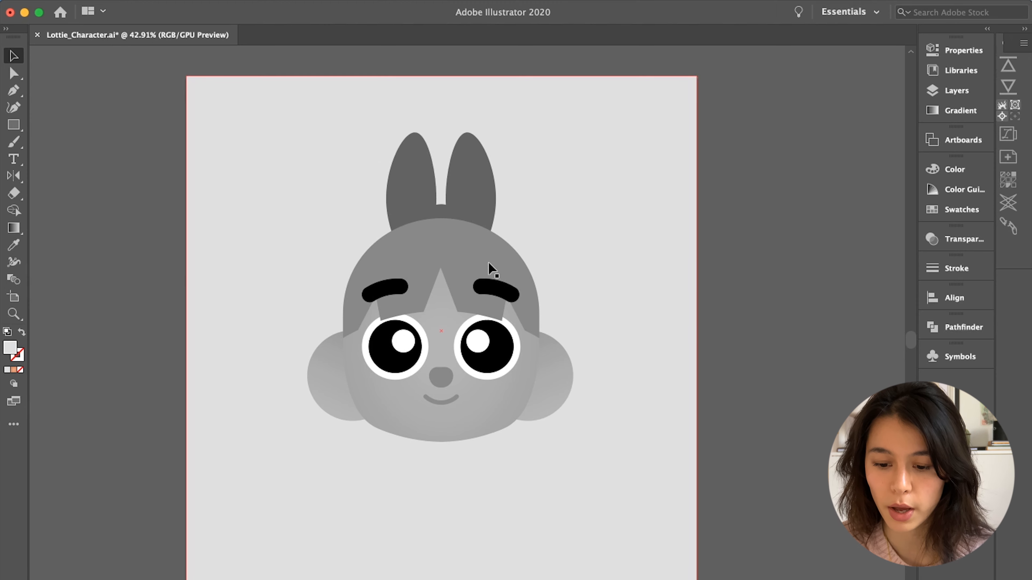
- Select the main hair shape with the fringe and hide the grey overlay on Layer 2
key(F7)
click(469, 236)
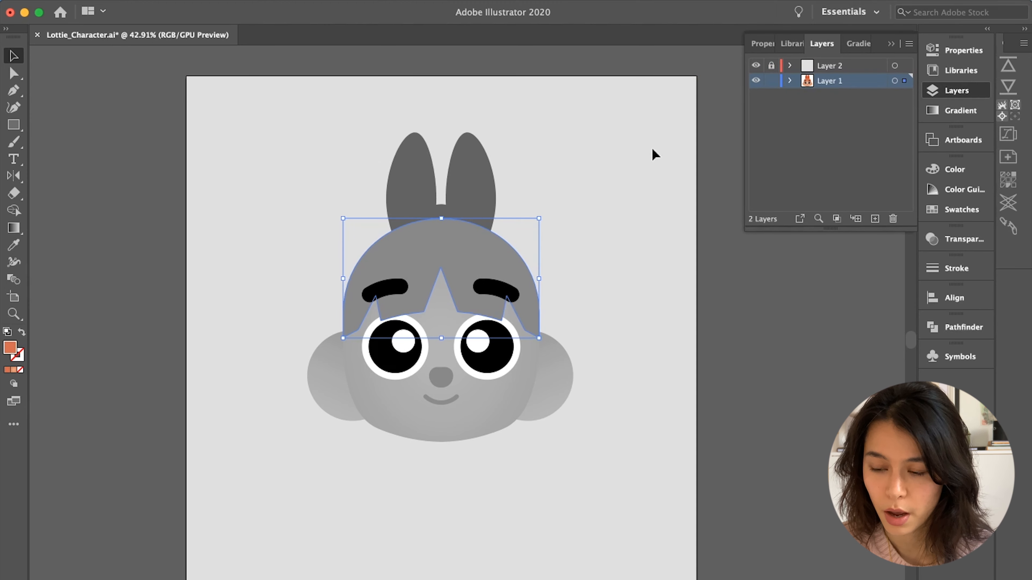
click(756, 65)
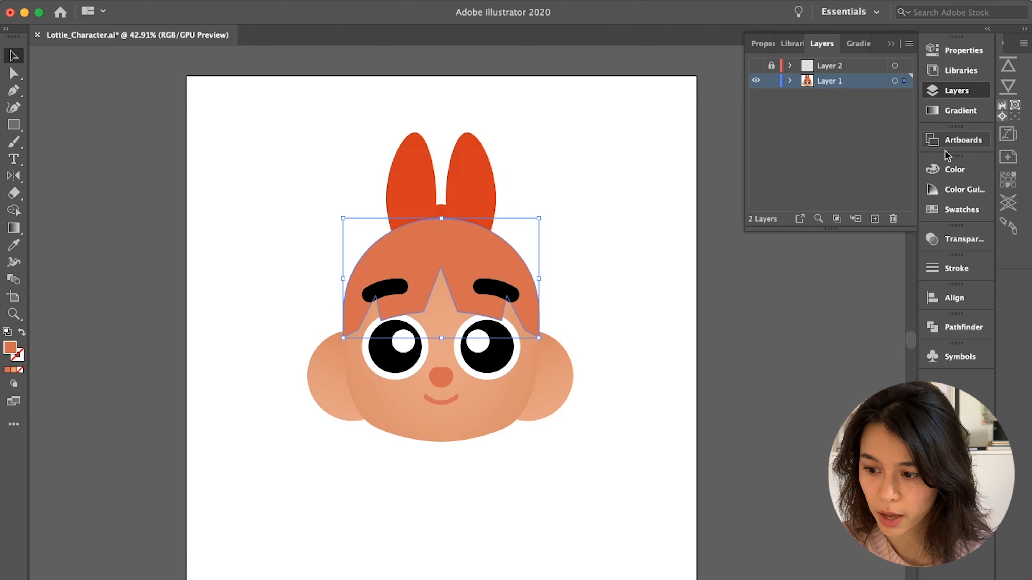
- Raise the saturation of the hair shape's fill to about 72%
click(947, 170)
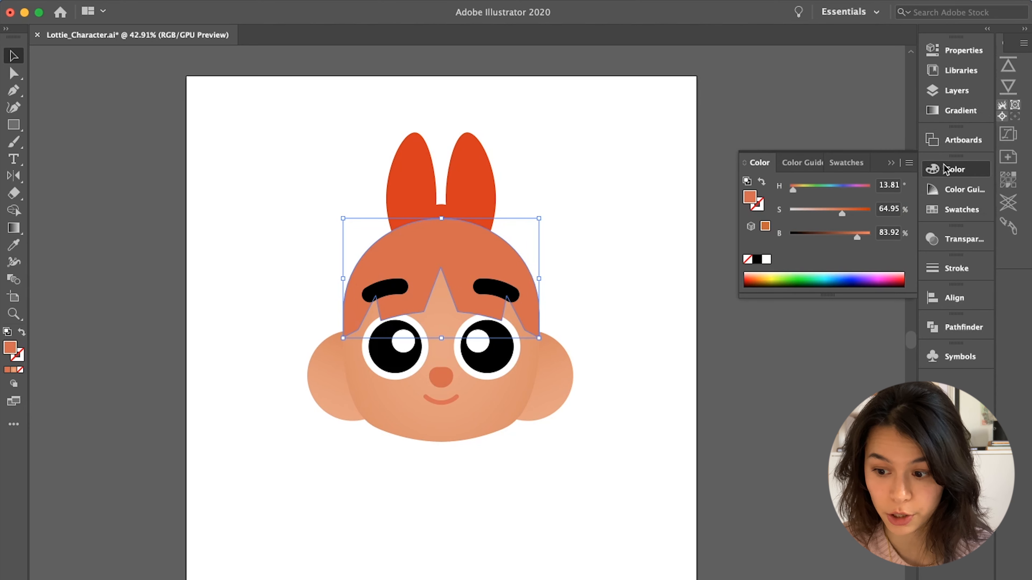
click(888, 208)
key(Up)
key(Up)
key(Up)
key(Up)
key(Up)
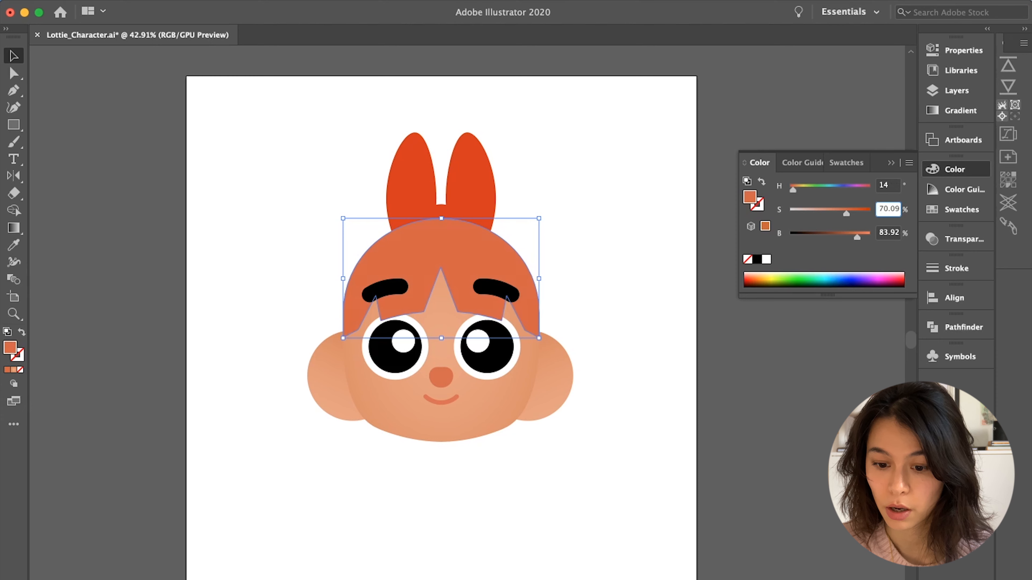
key(Return)
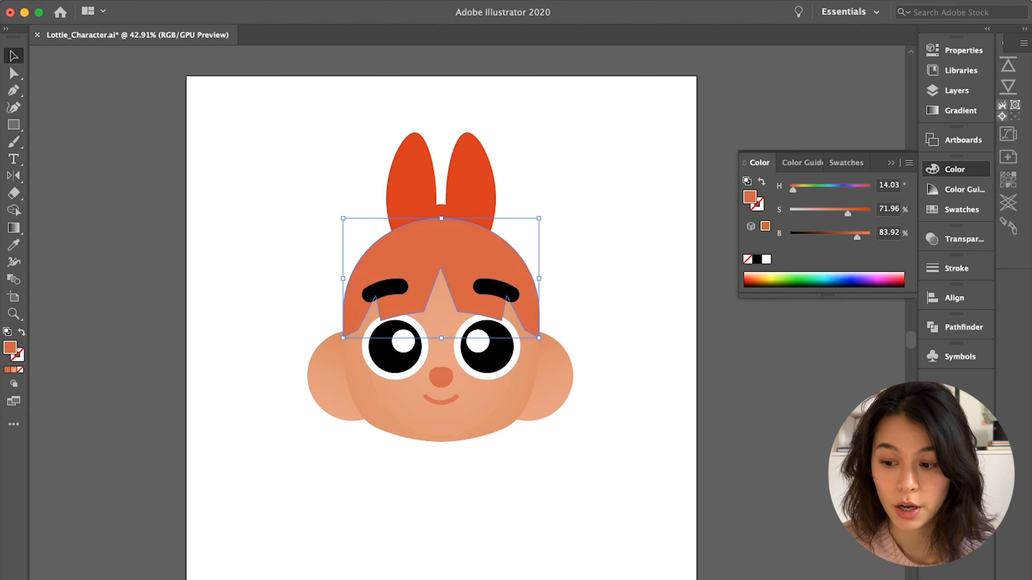
- Set the hair fill's brightness to 81% and raise its saturation to 74%
click(888, 232)
text(81)
key(Return)
click(889, 208)
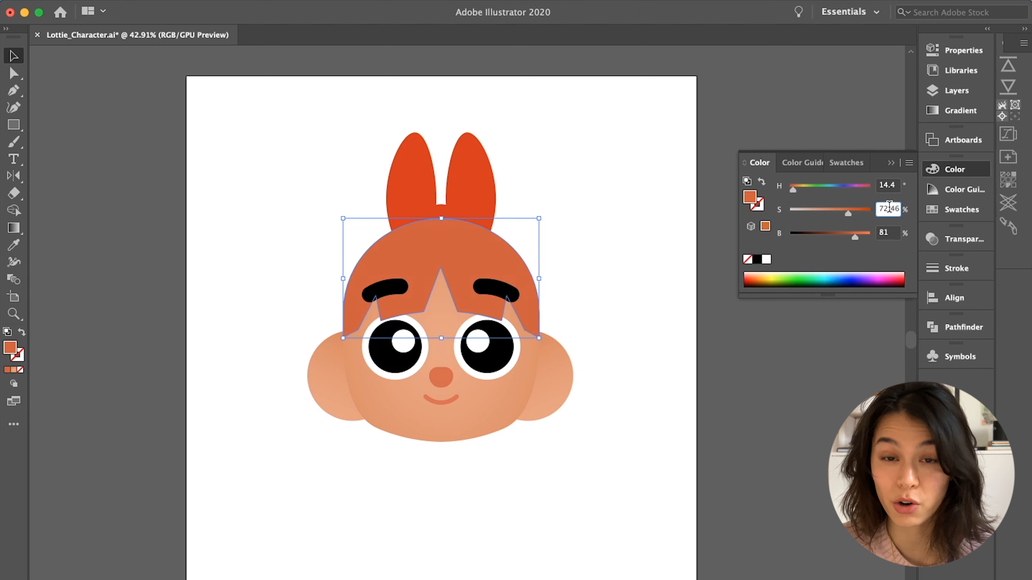
key(Up)
key(Up)
key(Up)
key(Up)
key(Return)
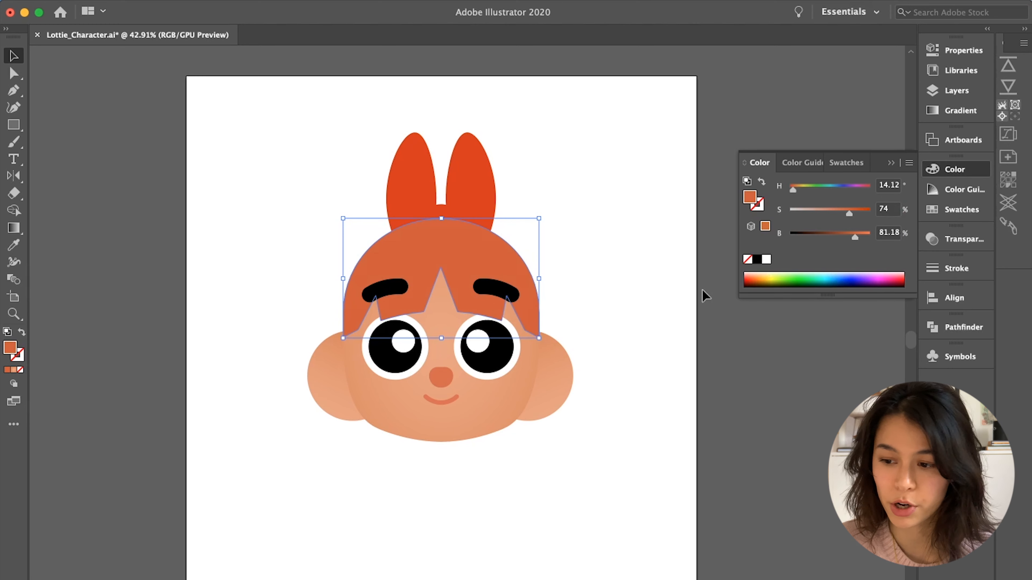
- Show the grey overlay on Layer 2 and push the hair fill's saturation to 100% to compare its tonal value
click(952, 90)
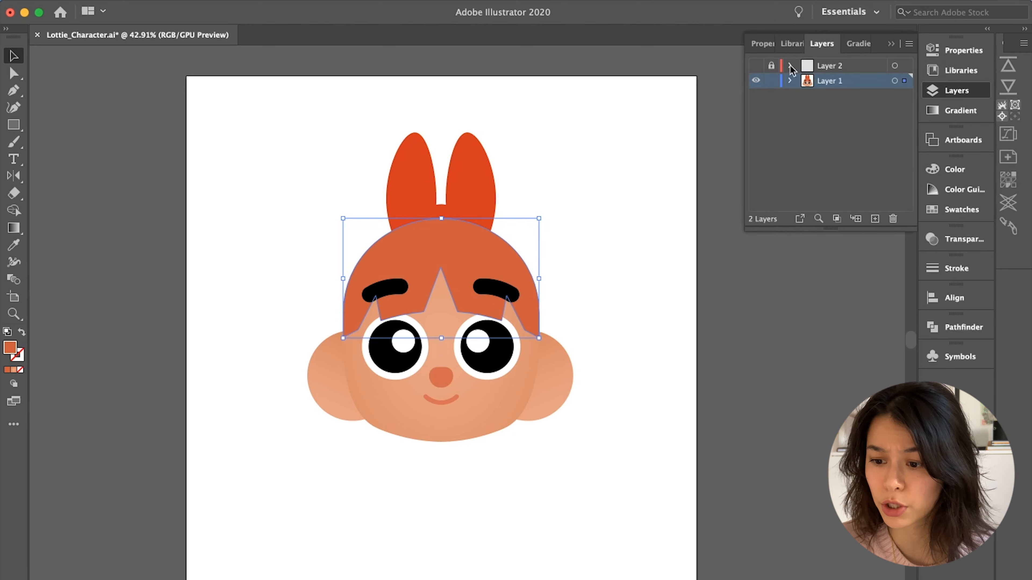
click(756, 66)
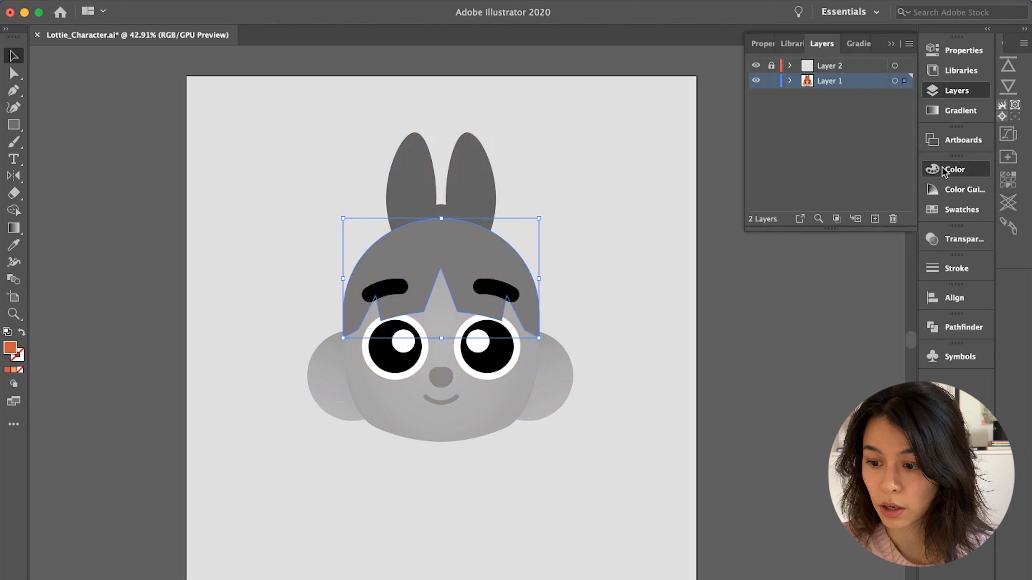
click(951, 169)
drag(849, 212, 891, 214)
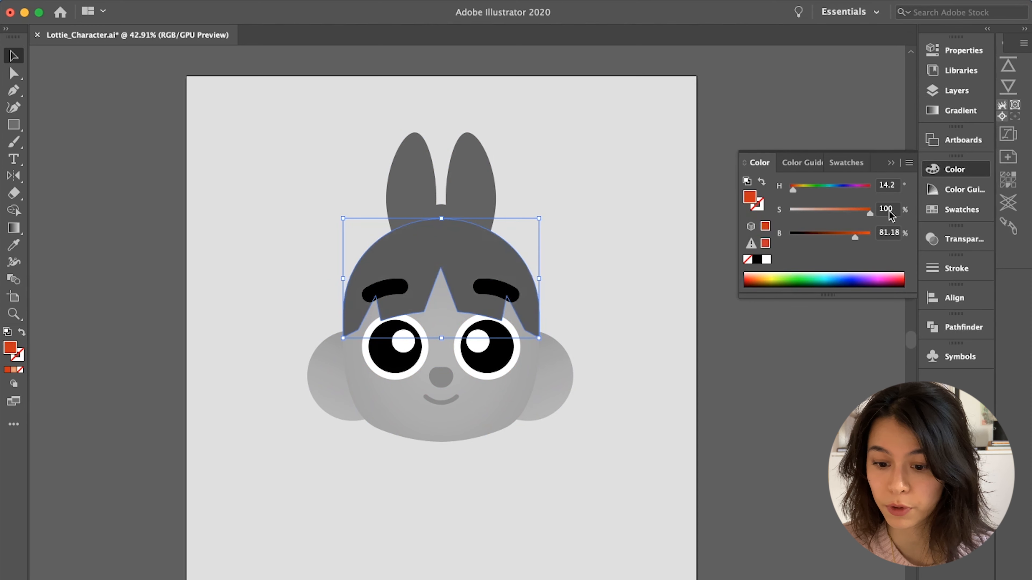
click(690, 324)
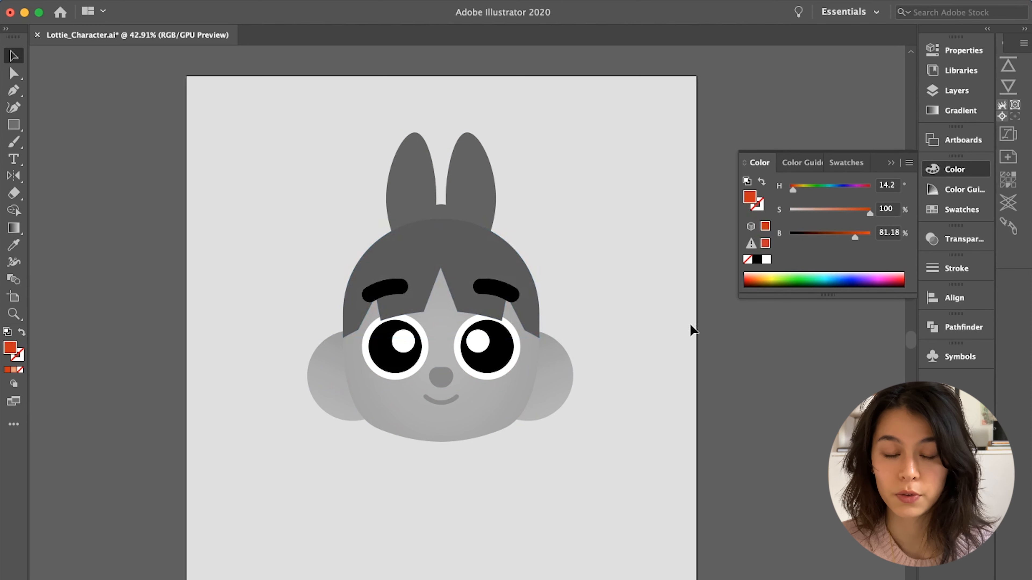
- Undo the hair's last saturation change and set its fill brightness to 0%
click(481, 256)
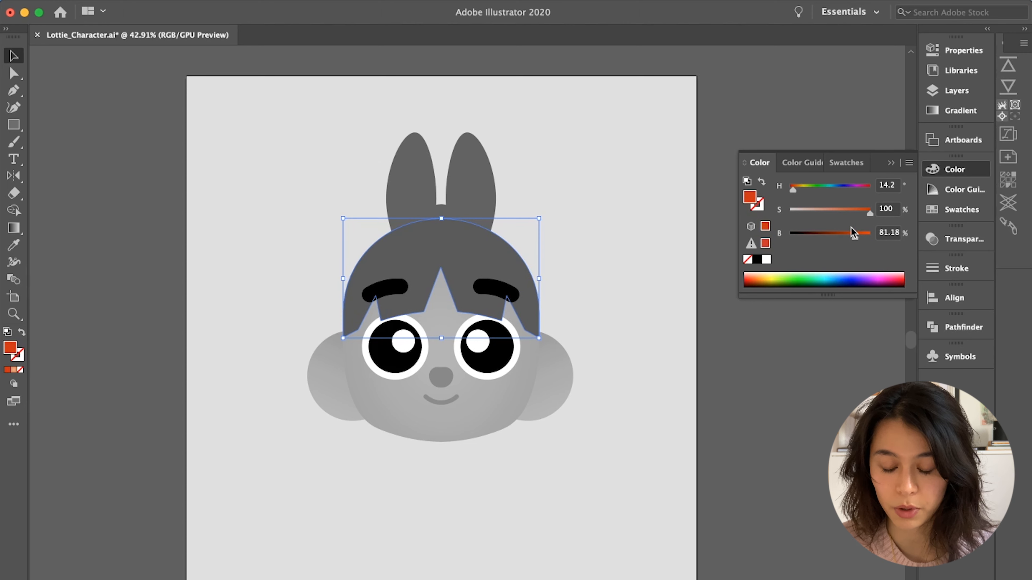
key(super+z)
drag(851, 232, 779, 236)
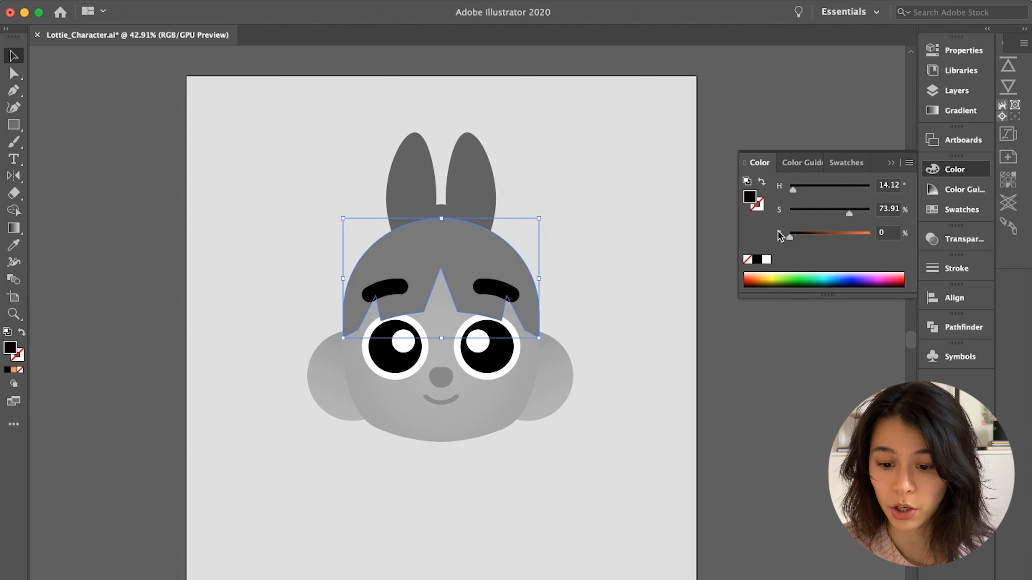
click(622, 342)
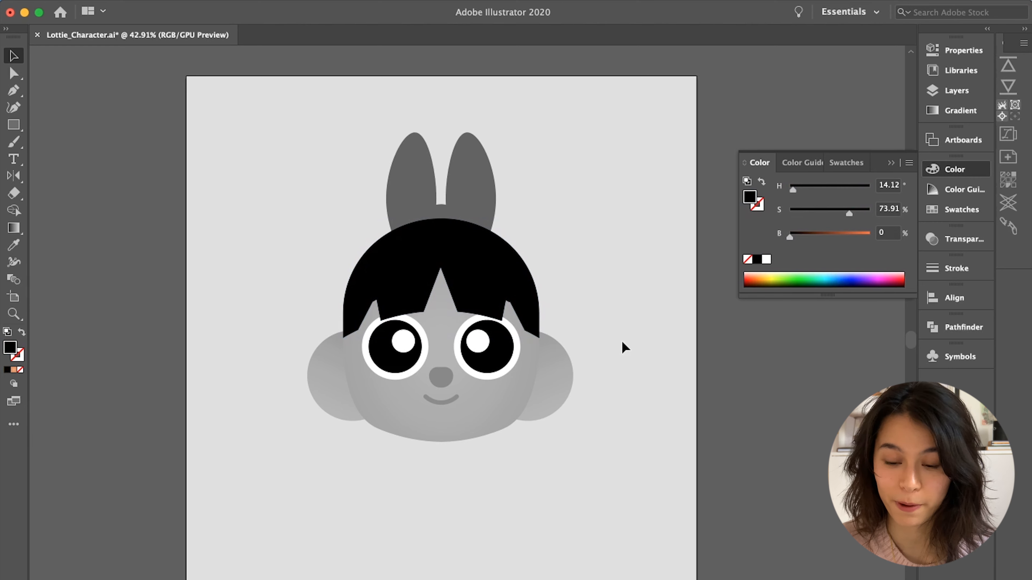
- Undo the hair's last brightness change, then set its fill to about 83% saturation and 69% brightness
key(super+z)
key(super+z)
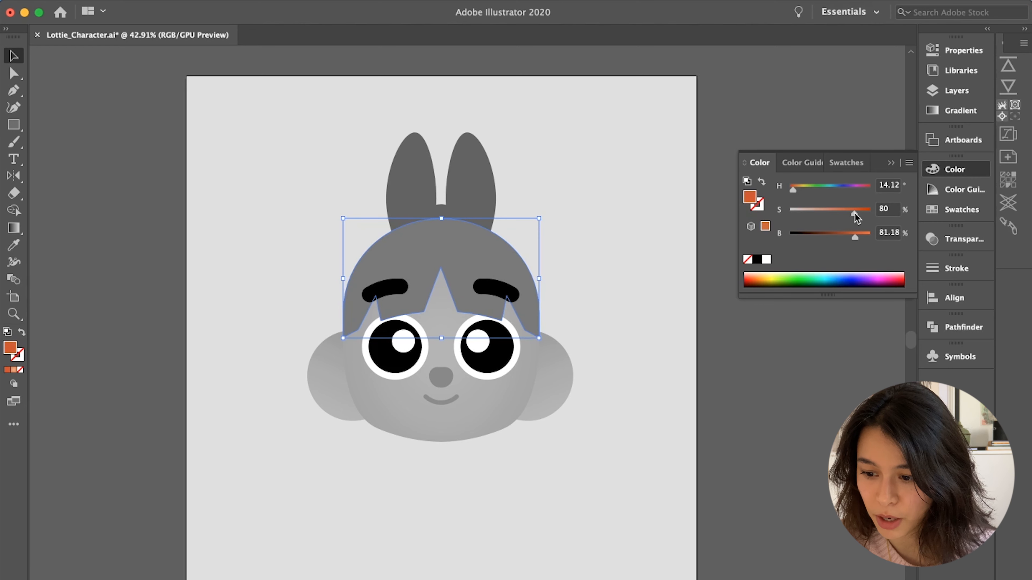
drag(853, 236, 857, 215)
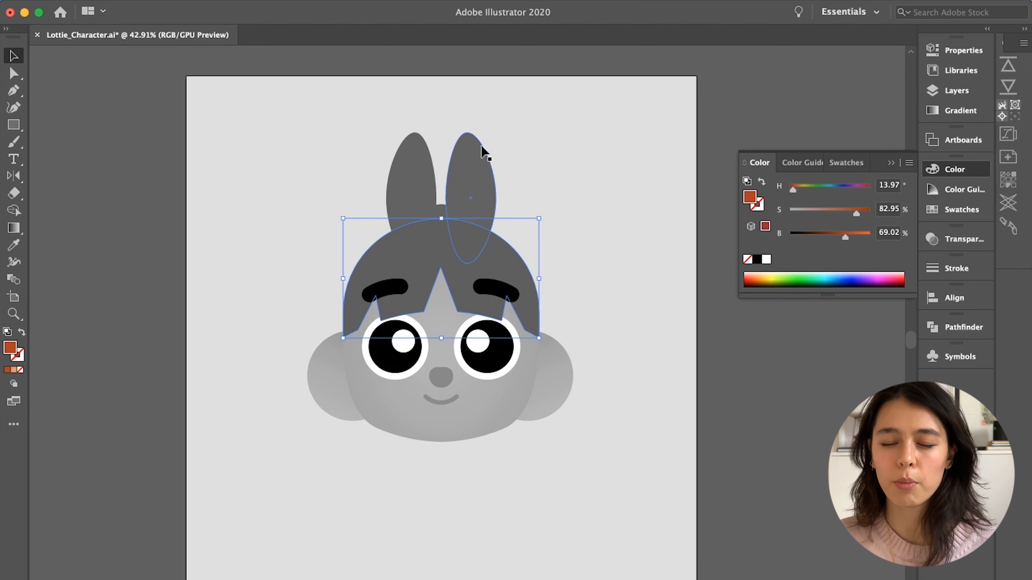
- Set the fill of the two upright hair bunches and the small bun to about 95% saturation and 68% brightness
click(473, 152)
click(532, 157)
drag(424, 200, 415, 211)
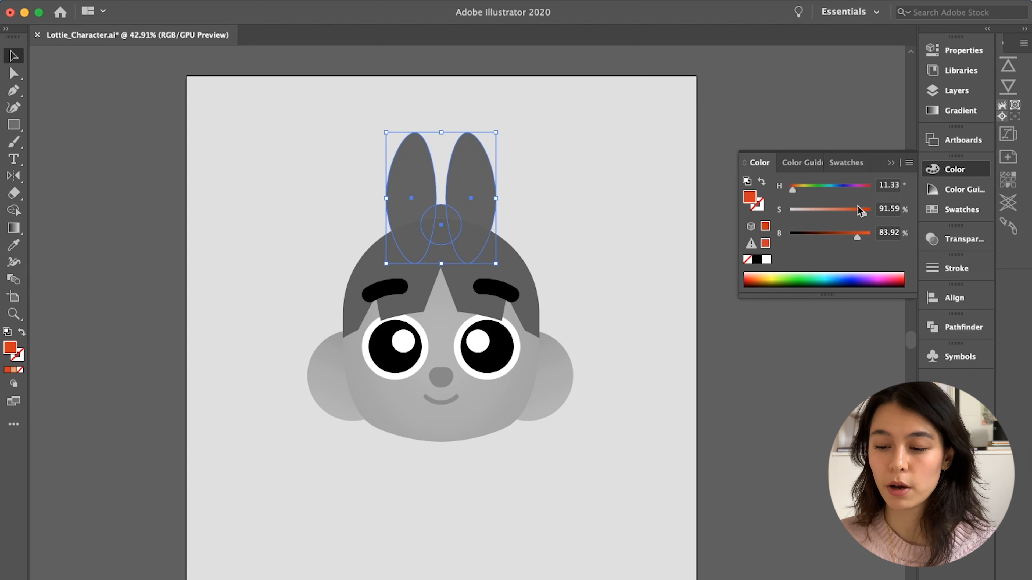
mouse_move(857, 238)
mouse_down()
mouse_move(866, 216)
mouse_move(844, 238)
mouse_up()
click(621, 213)
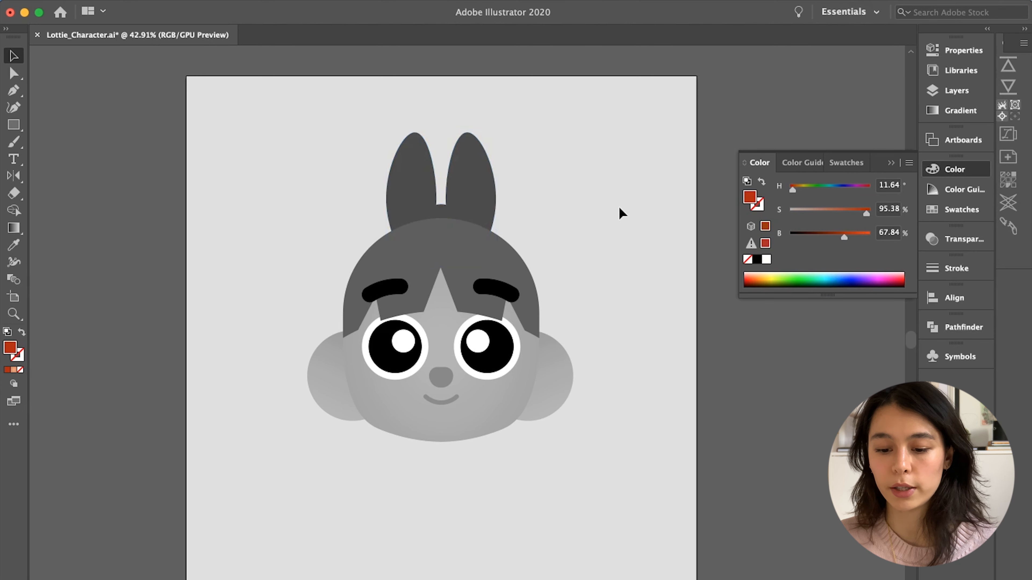
- Hide the grey overlay on Layer 2 and review the character in full colour
click(955, 90)
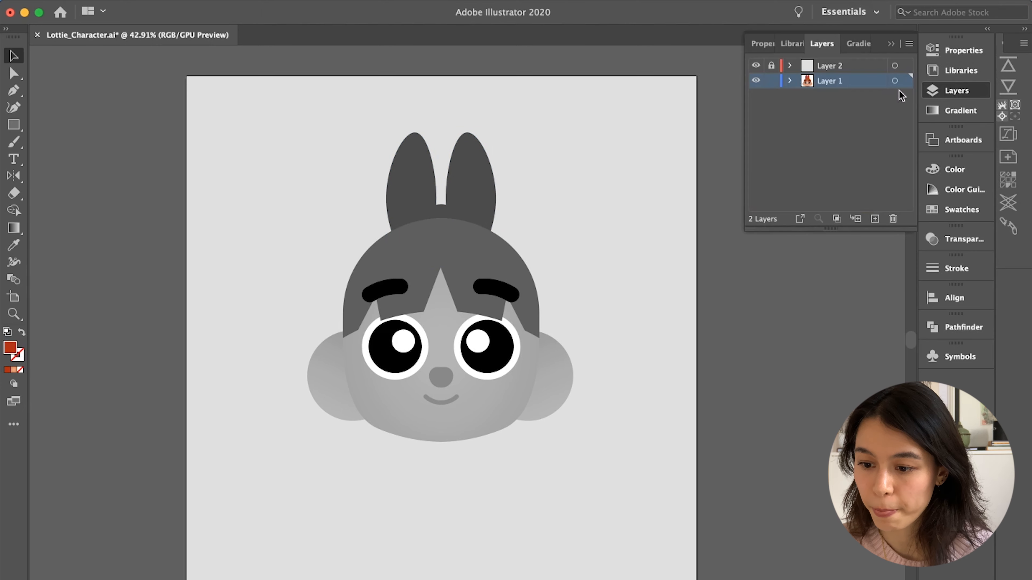
click(755, 66)
scroll(613, 167, down, 2)
scroll(612, 167, up, 3)
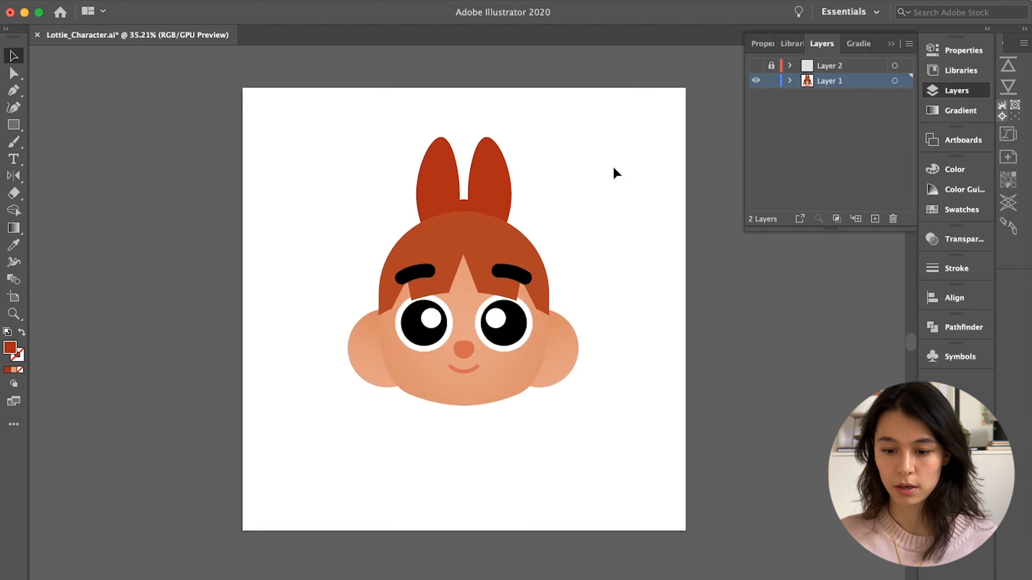
scroll(528, 227, down, 2)
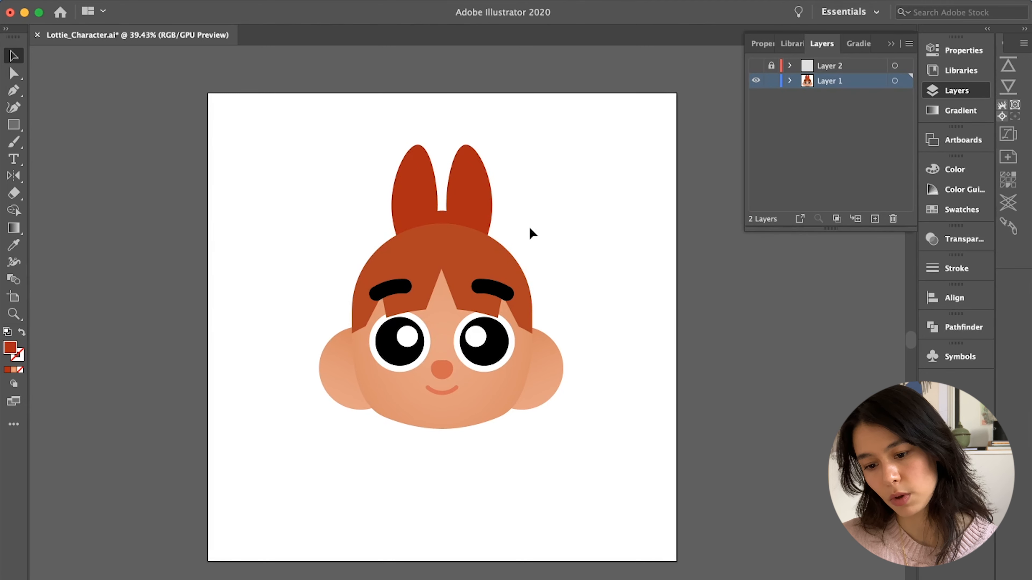
- Set the main hair shape's fill to about 77% saturation and 72% brightness and save the document
click(485, 251)
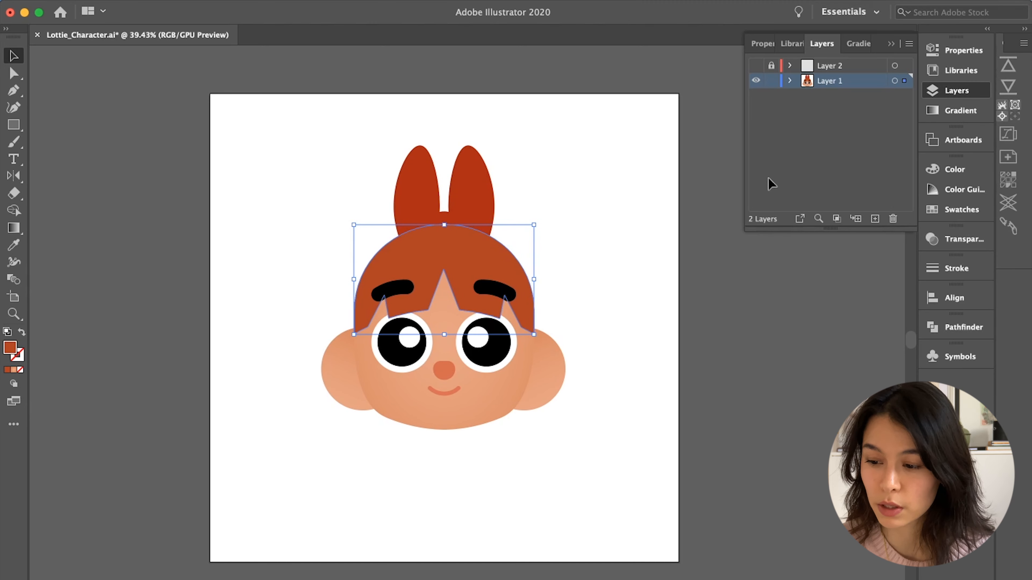
click(953, 170)
drag(856, 214, 847, 237)
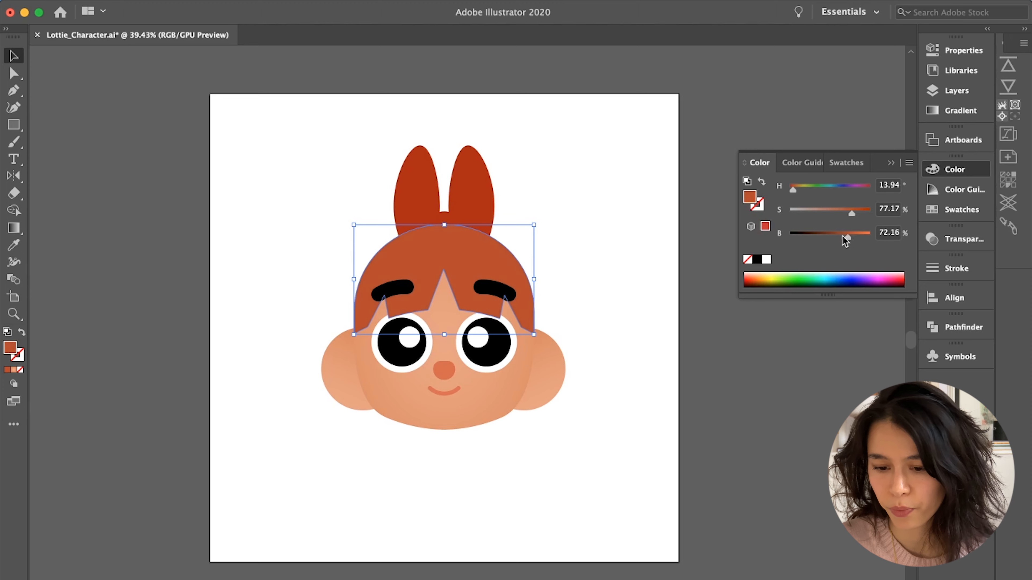
click(592, 312)
key(super+s)
scroll(593, 311, down, 3)
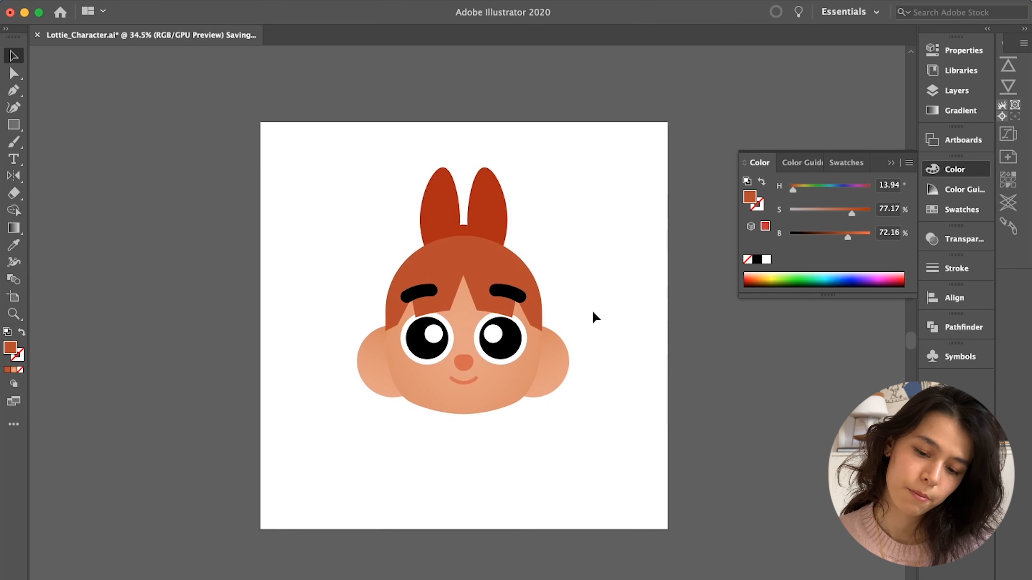
scroll(593, 311, up, 3)
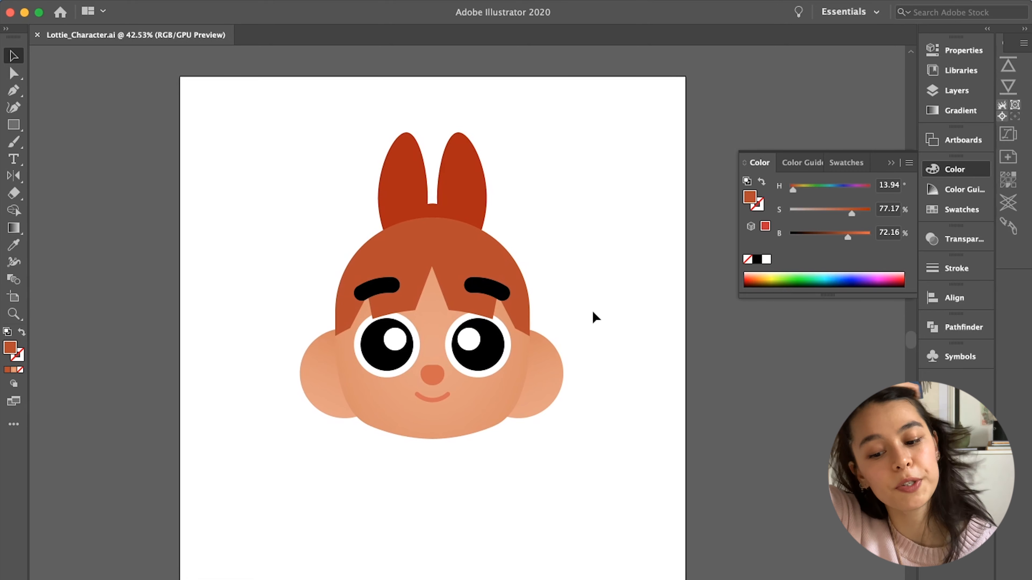
- Save the colours of the whole character as a new swatch colour group and enlarge the swatch list to fit it
click(412, 209)
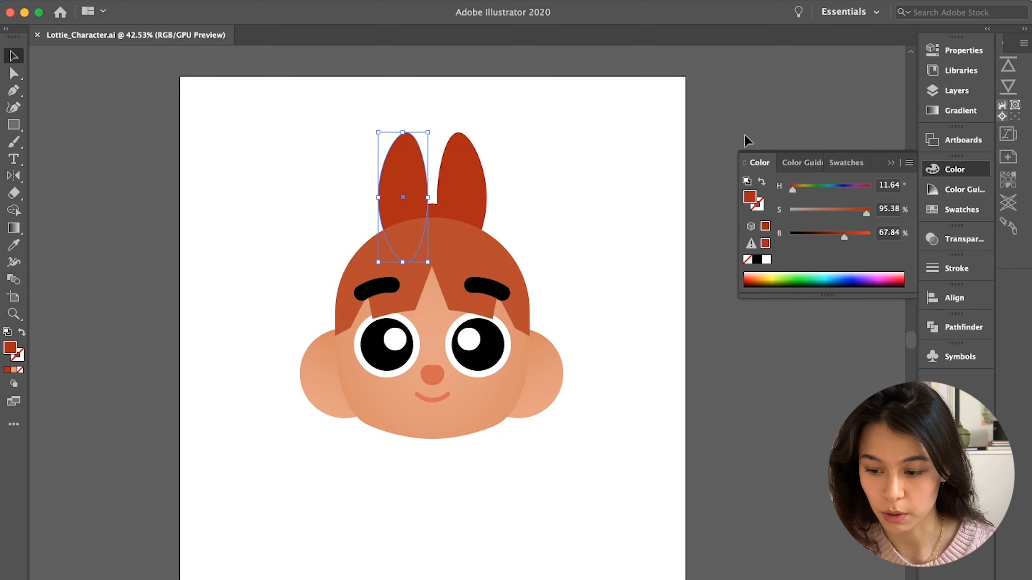
click(547, 202)
drag(623, 149, 307, 487)
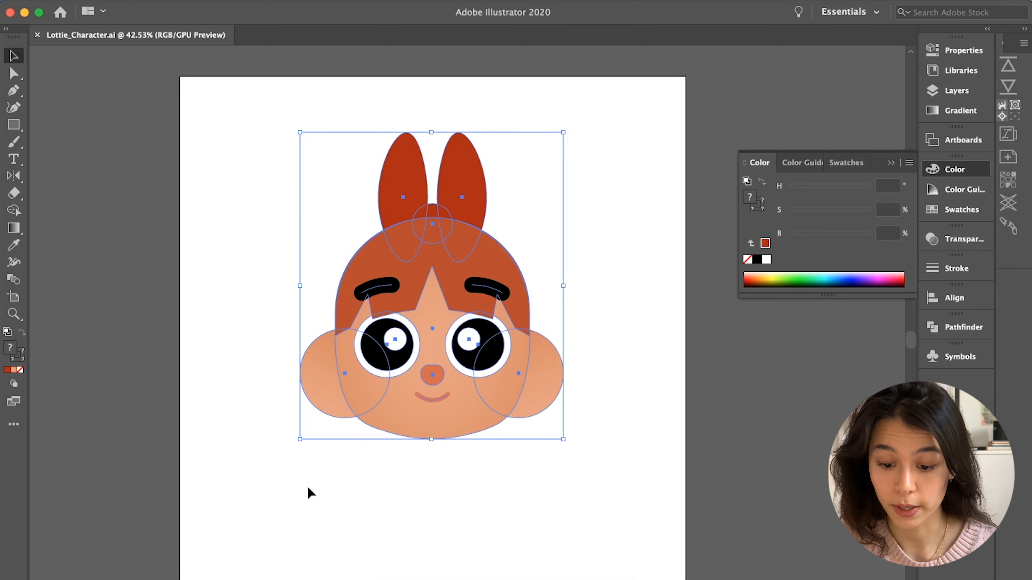
click(961, 212)
click(856, 285)
key(Return)
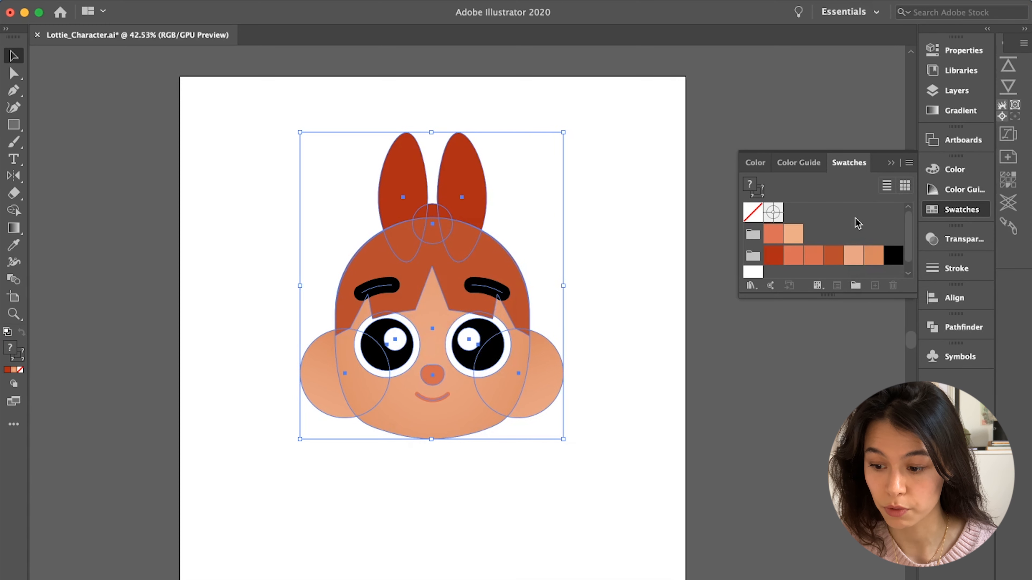
scroll(856, 223, down, 1)
drag(828, 295, 828, 412)
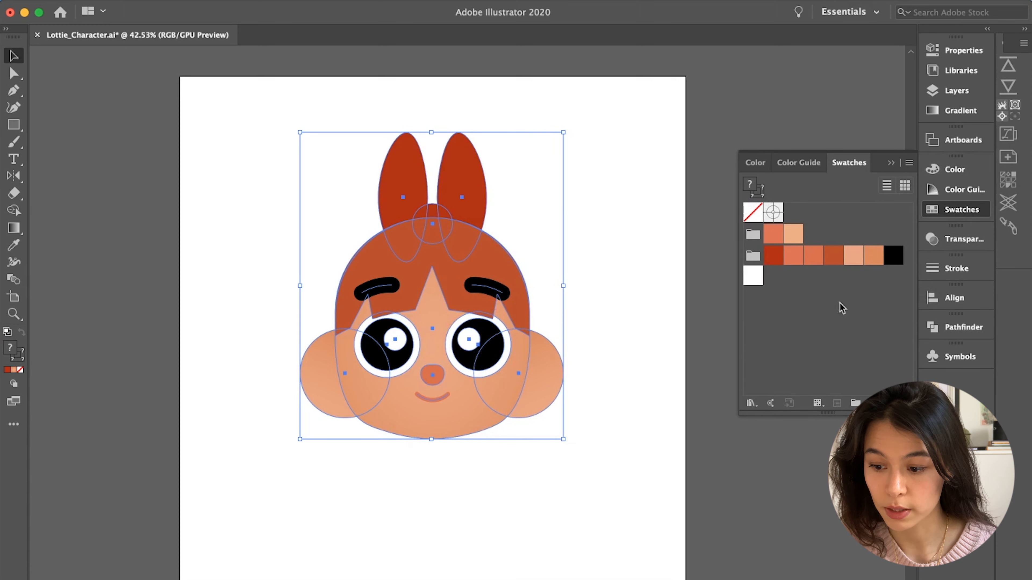
drag(738, 266, 718, 272)
click(688, 300)
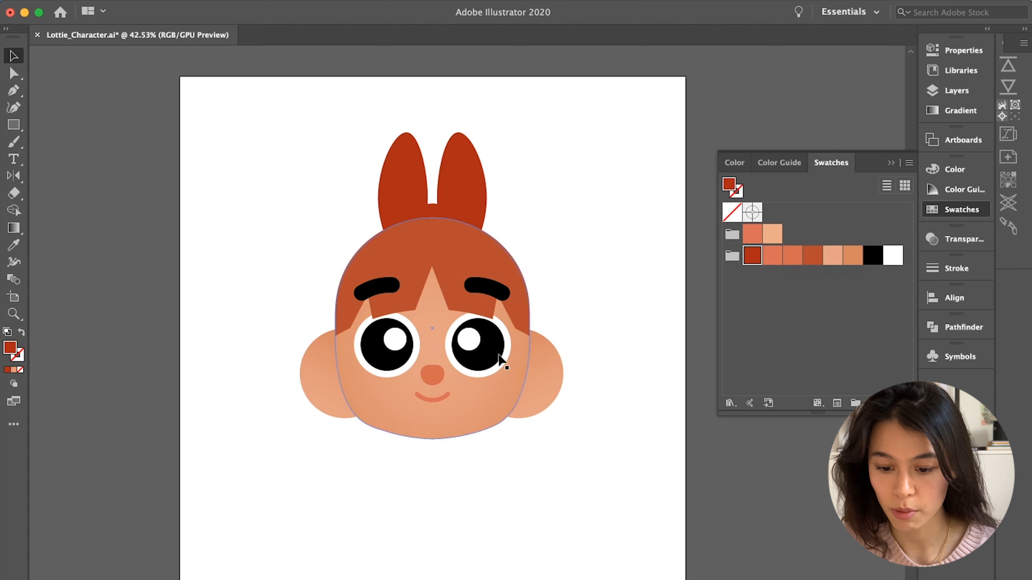
- Check the swatches used by the nose and mouth, and delete the older two-swatch colour group
click(424, 375)
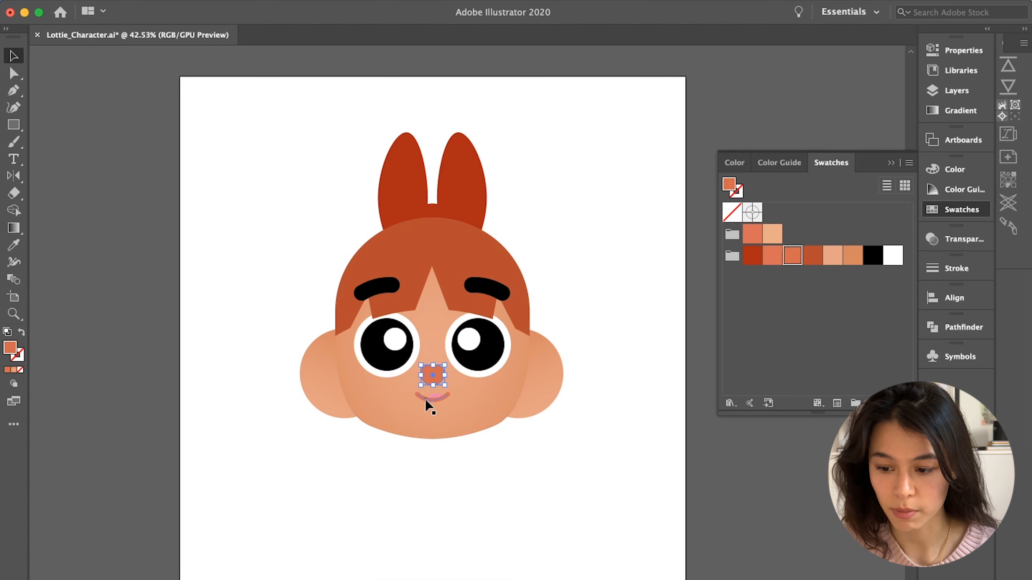
click(431, 398)
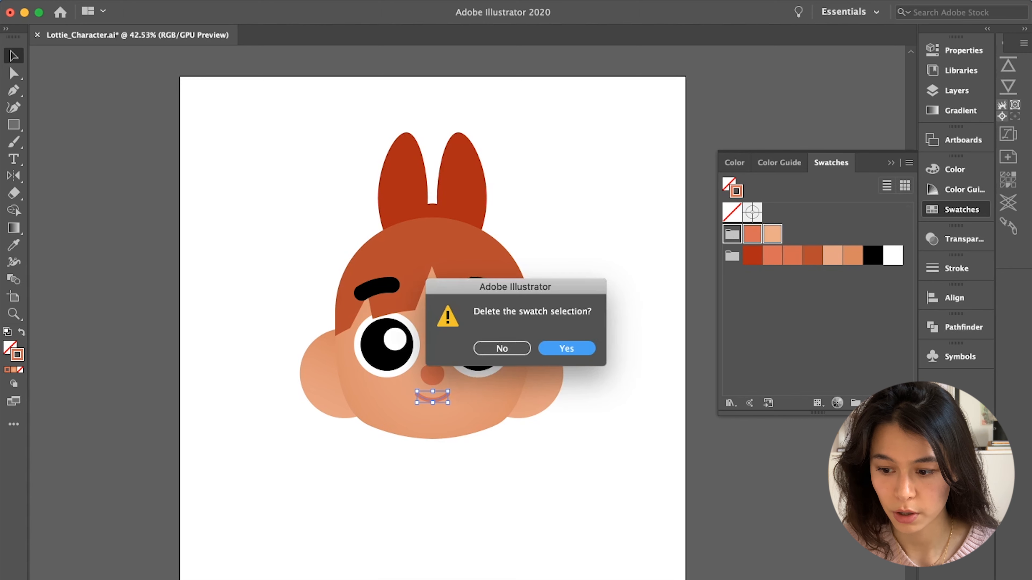
click(430, 373)
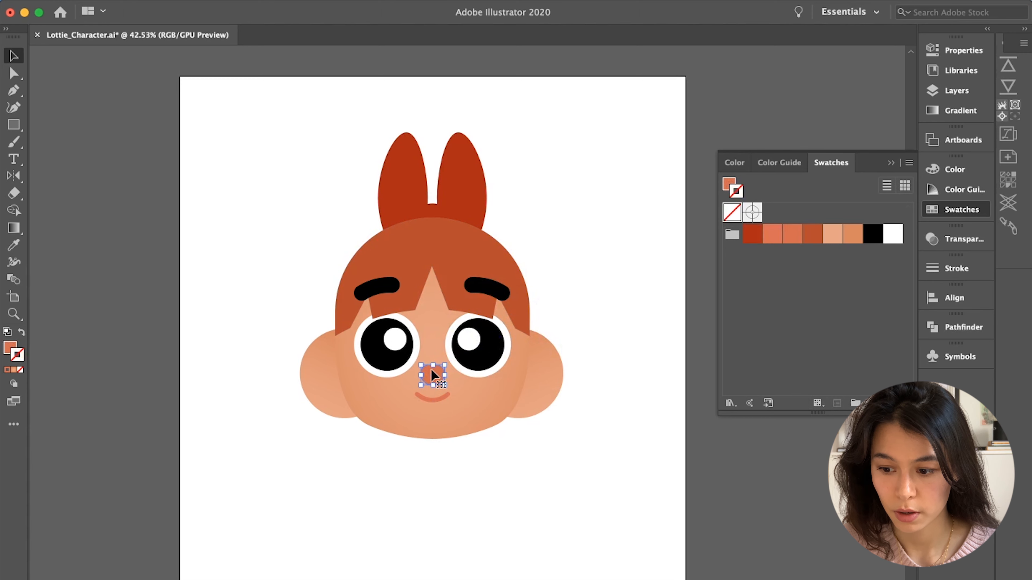
click(728, 186)
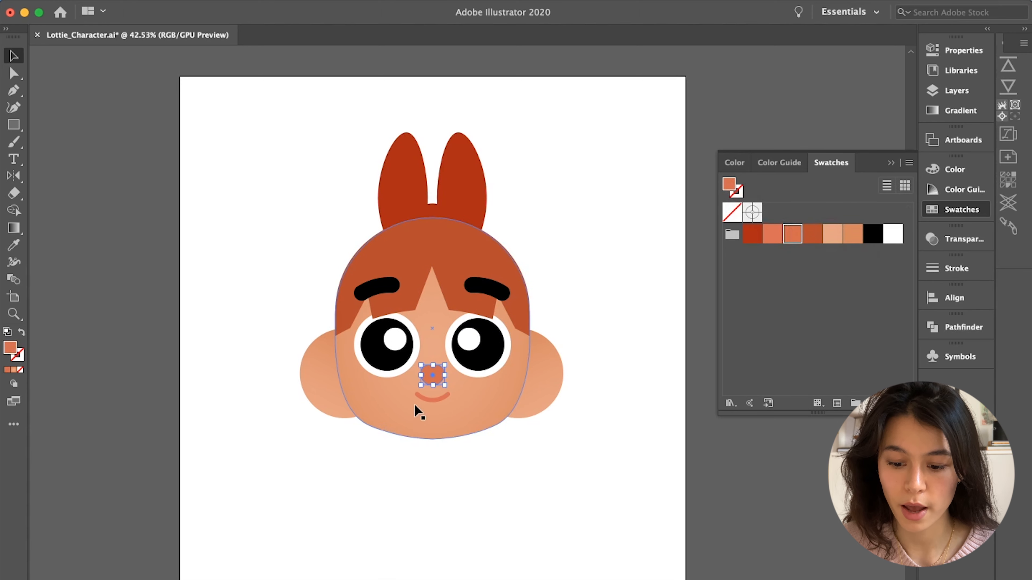
- Apply the nose's orange swatch to the mouth's stroke, delete the near-duplicate orange swatch and save
click(432, 400)
click(739, 192)
click(792, 234)
drag(773, 234, 892, 403)
click(582, 324)
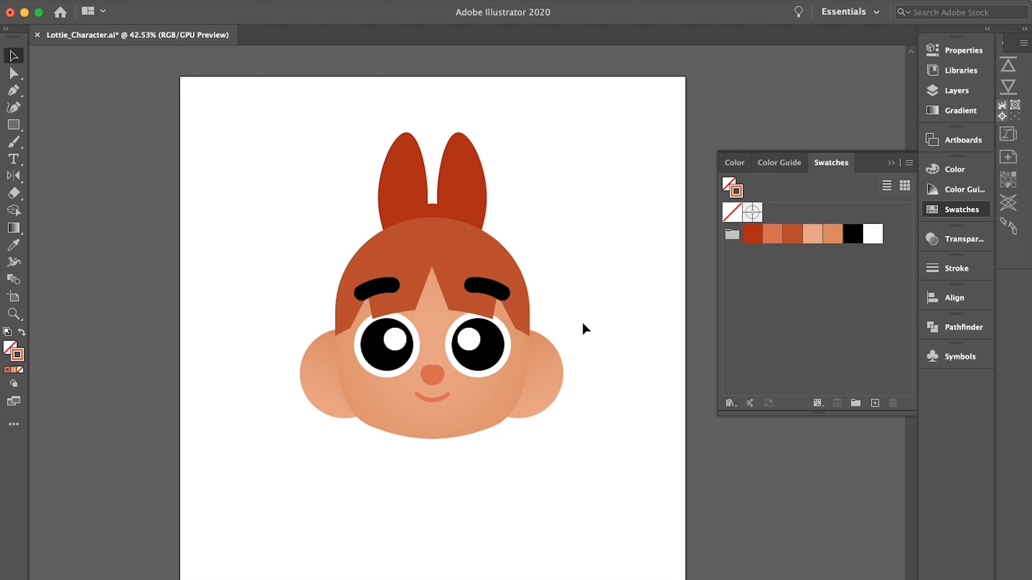
key(super+s)
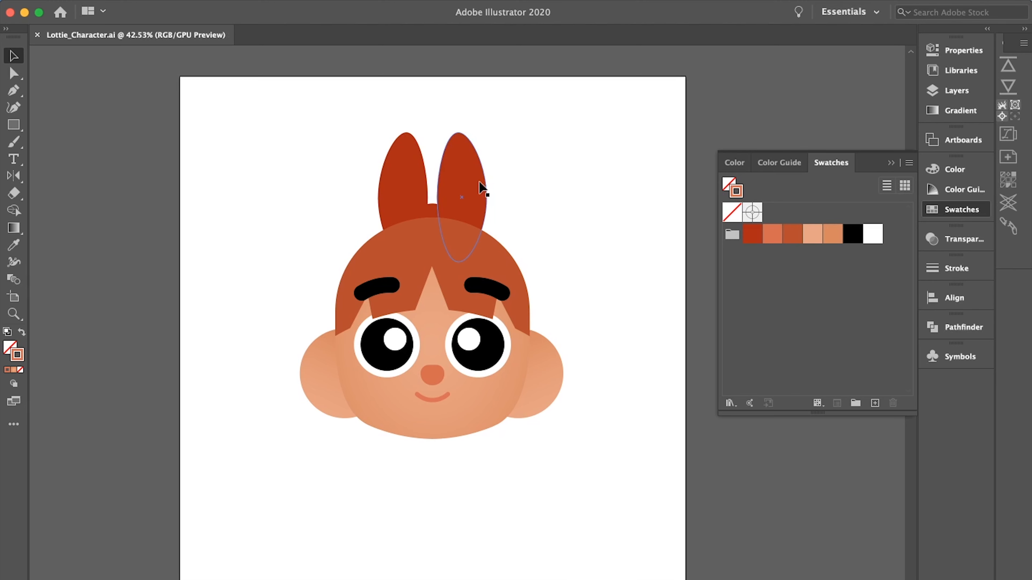
- Apply a linear gradient fill to the two hair bunches and the small bun
click(479, 190)
shift+click(412, 189)
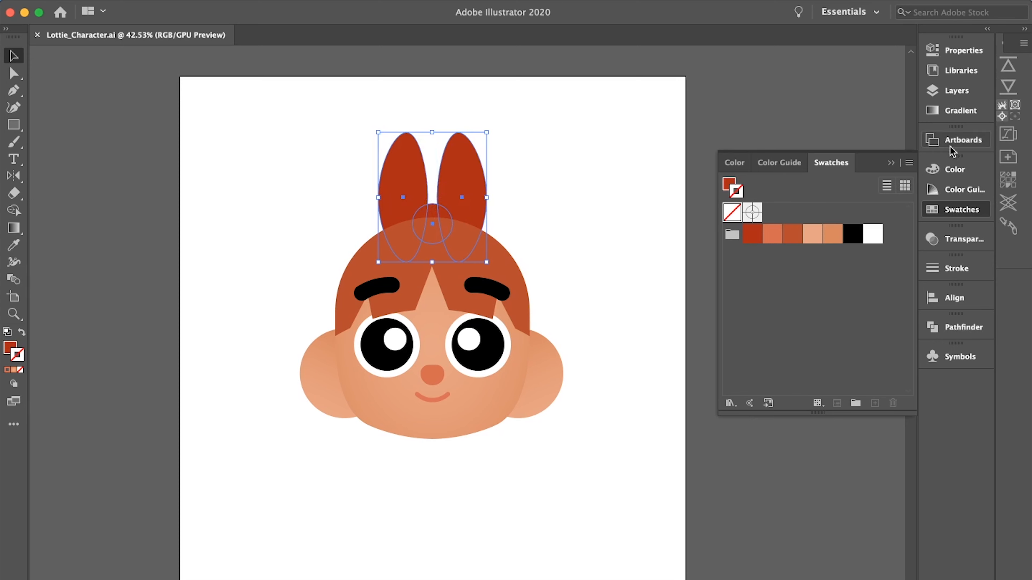
click(952, 114)
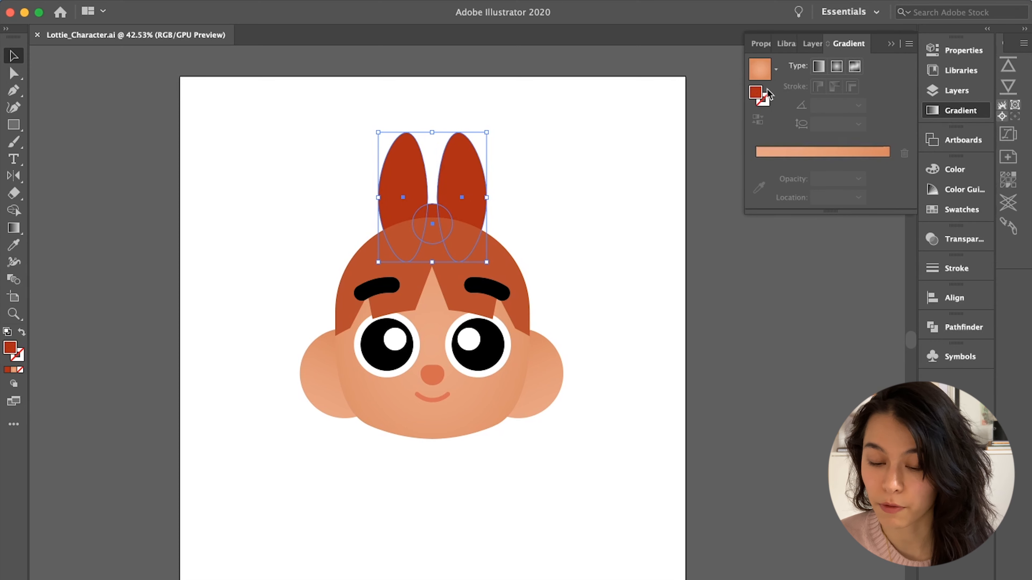
click(818, 70)
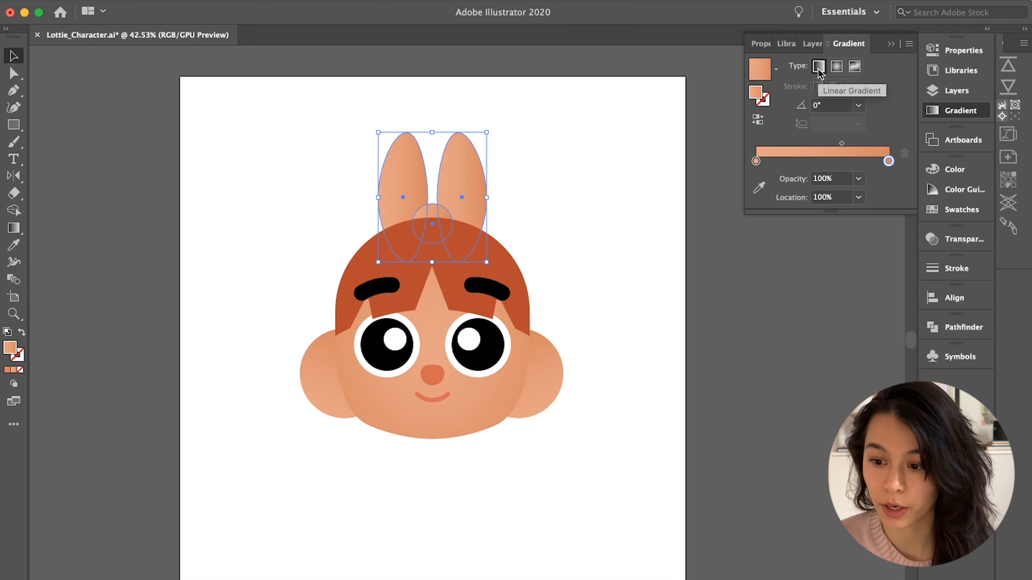
- Set both colour stops of the hair bunches' gradient to the dark red swatch
double_click(756, 162)
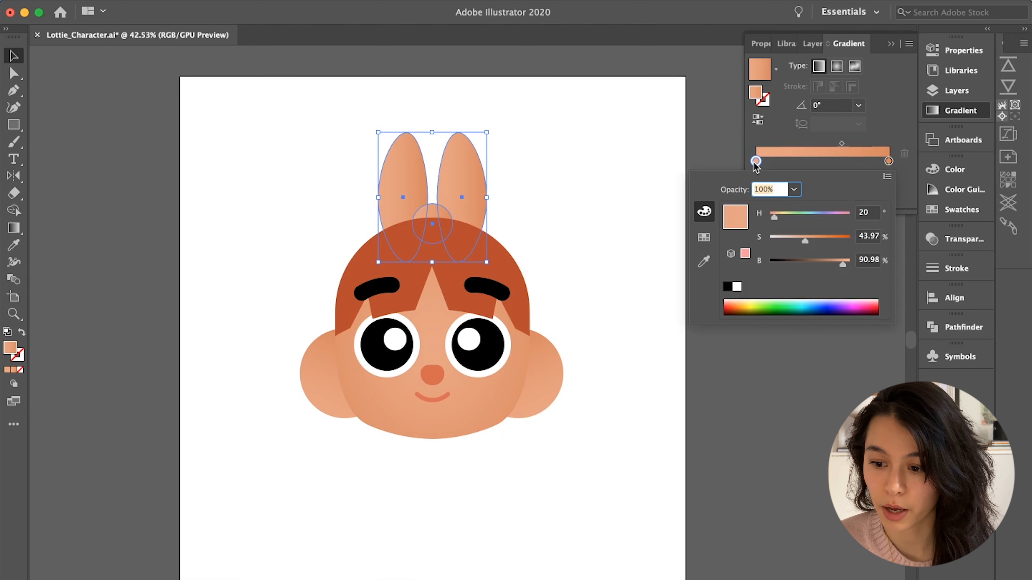
click(703, 237)
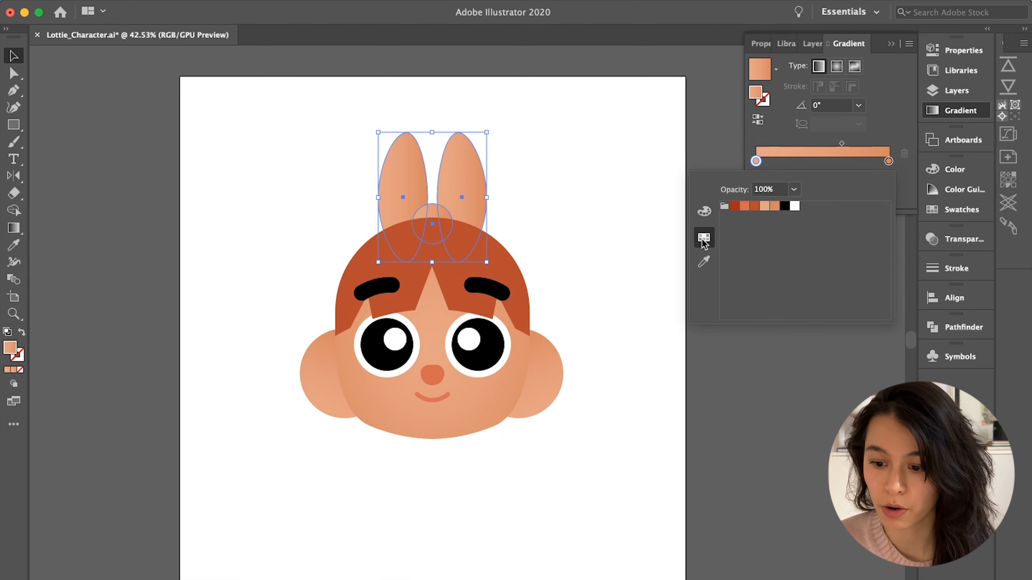
click(734, 208)
click(777, 146)
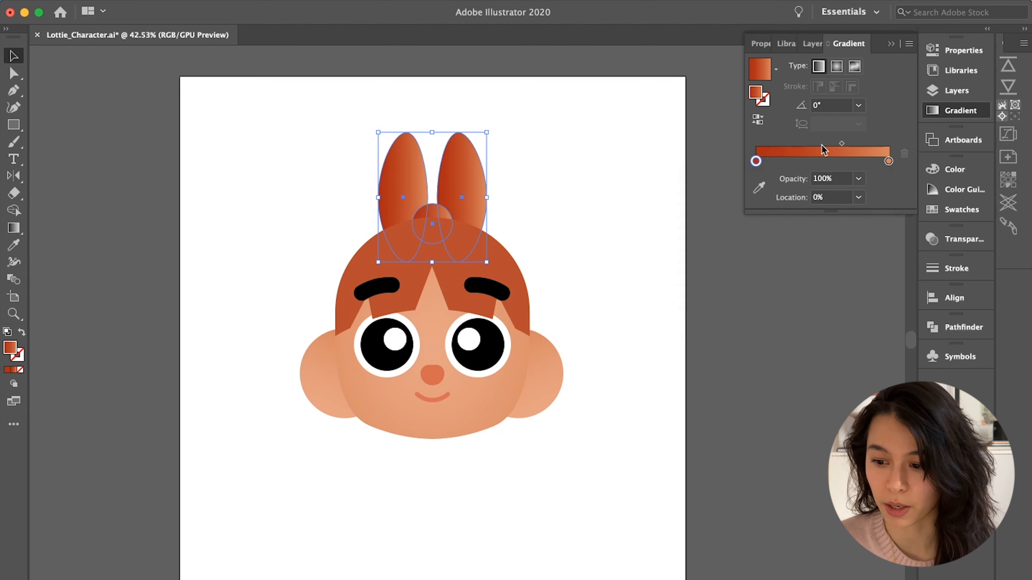
double_click(888, 161)
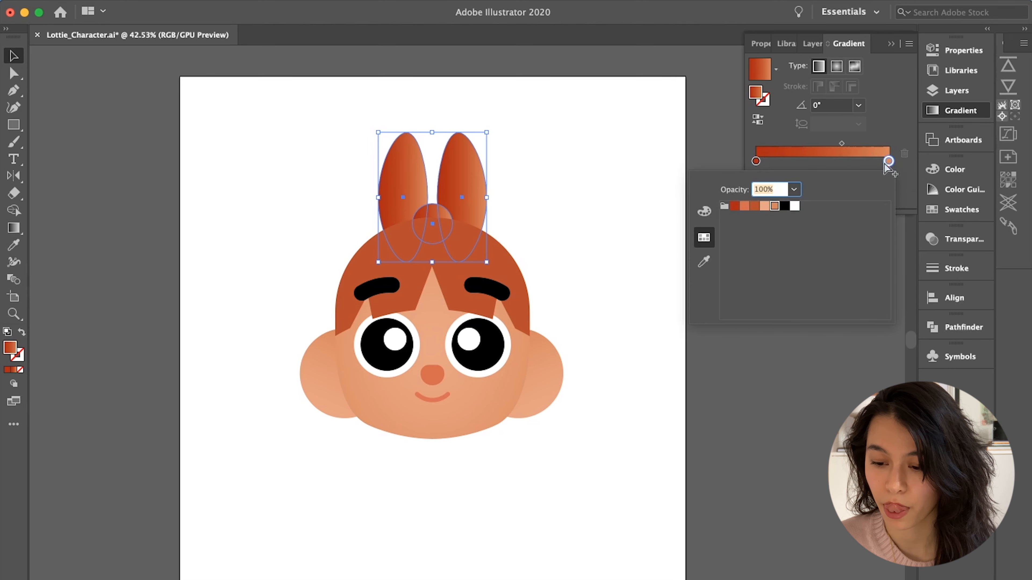
click(735, 206)
click(775, 149)
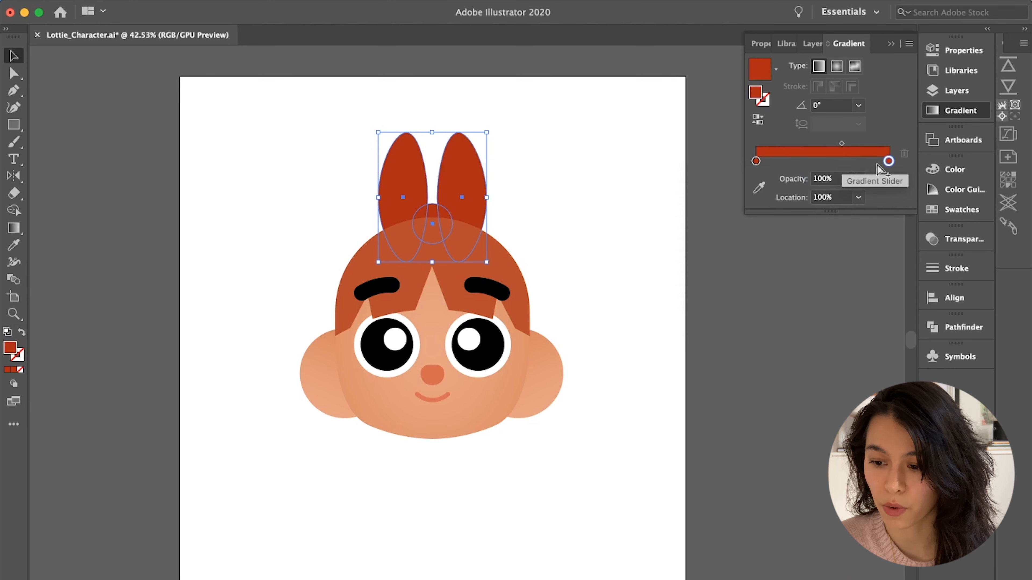
- Darken the gradient's end stop to 100% saturation and about 57% brightness, and set the gradient angle to 90°
double_click(888, 161)
click(704, 211)
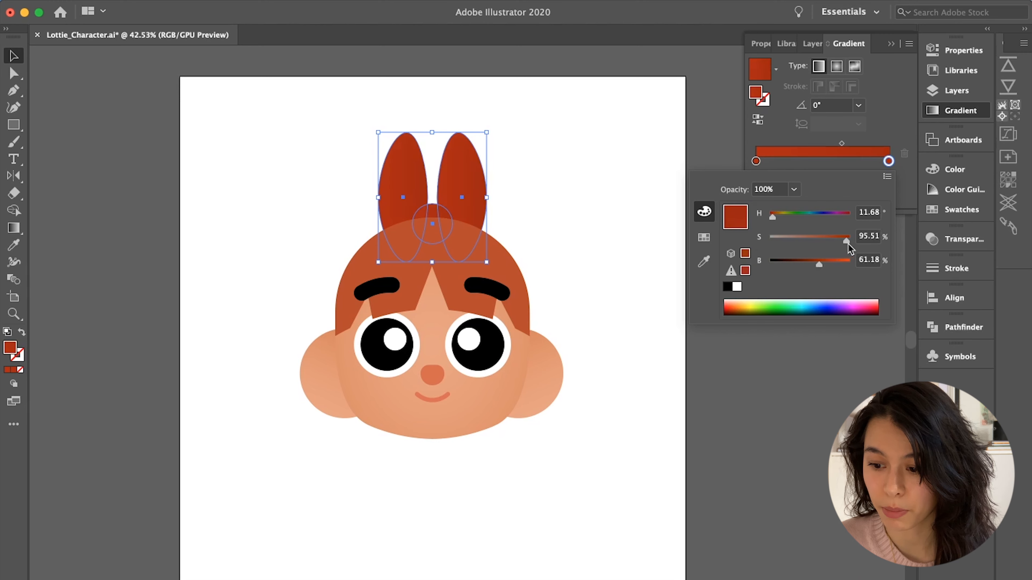
drag(845, 244, 818, 268)
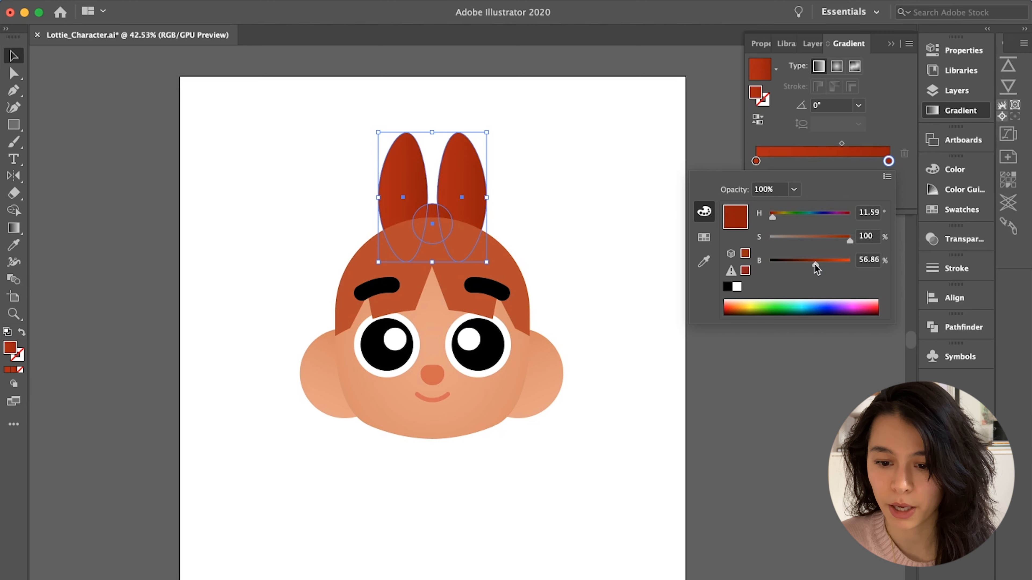
click(785, 130)
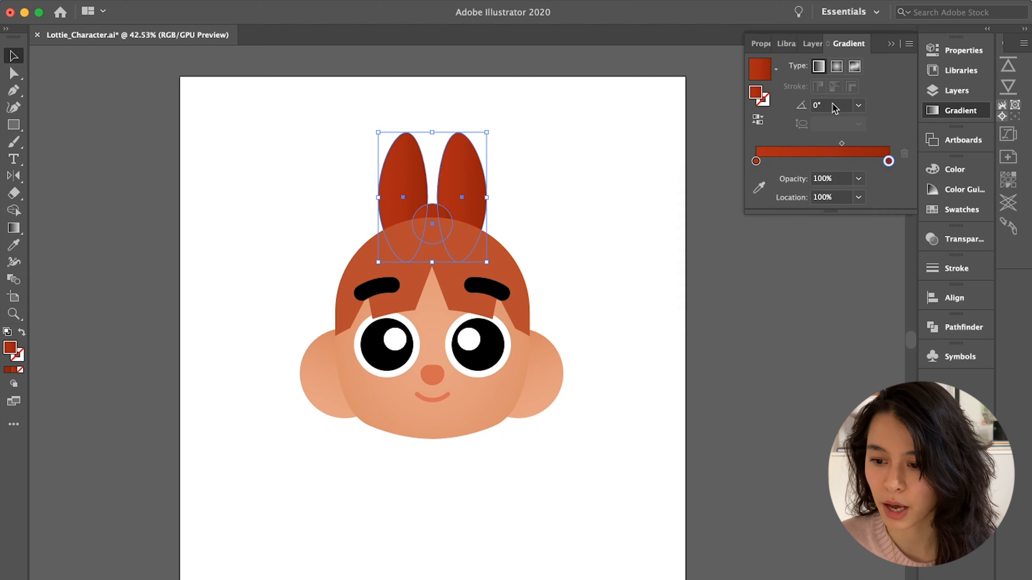
click(827, 105)
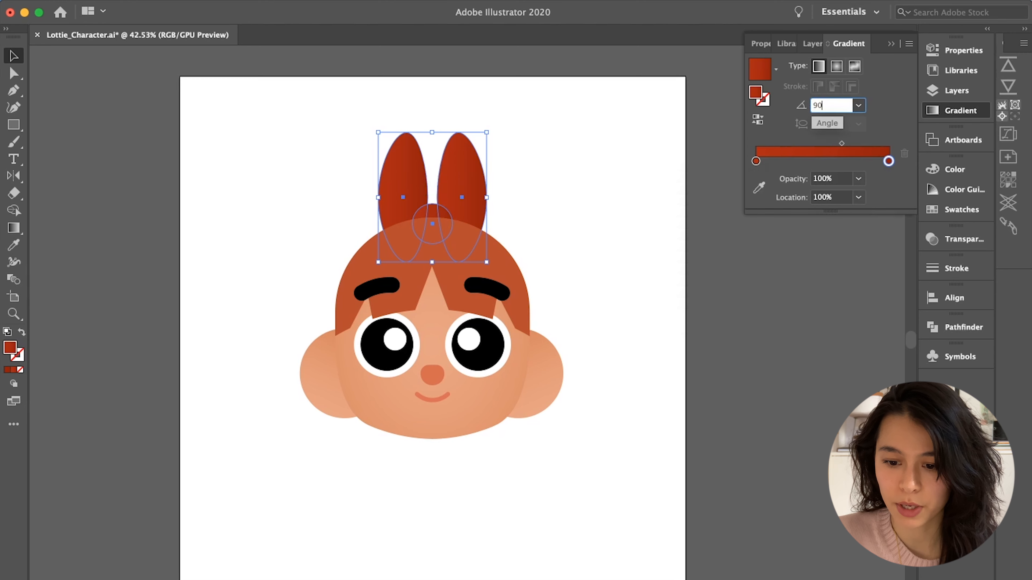
key(Return)
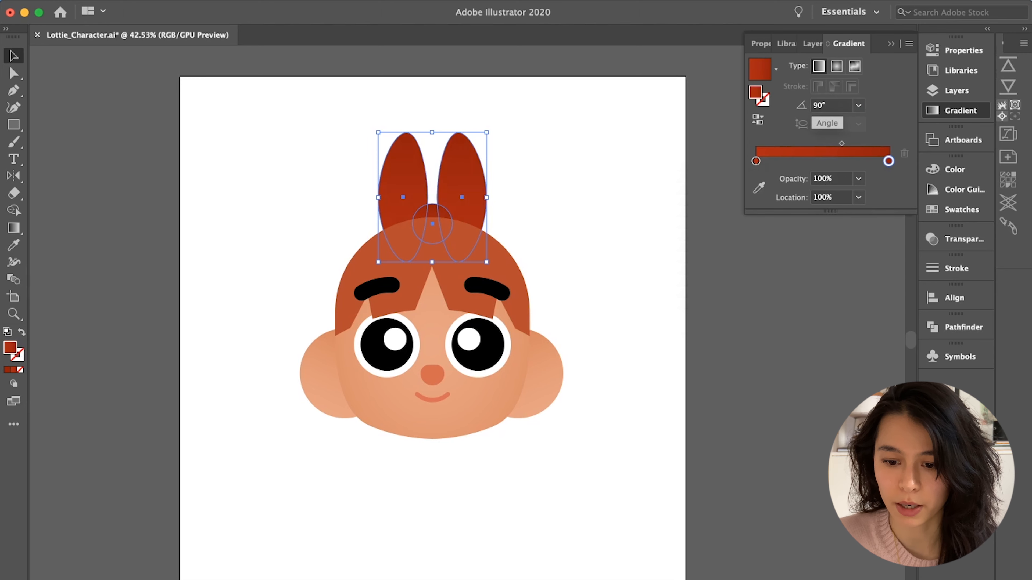
- Reverse the gradient on the hair bunches and bun so the dark red sits at the base, then deselect to review it
click(762, 124)
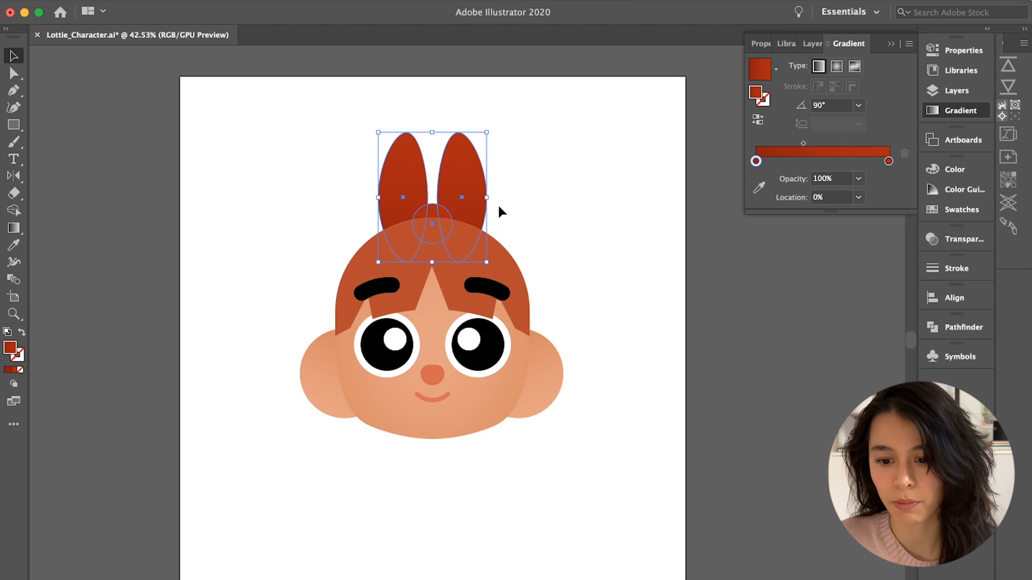
click(617, 257)
scroll(617, 257, down, 5)
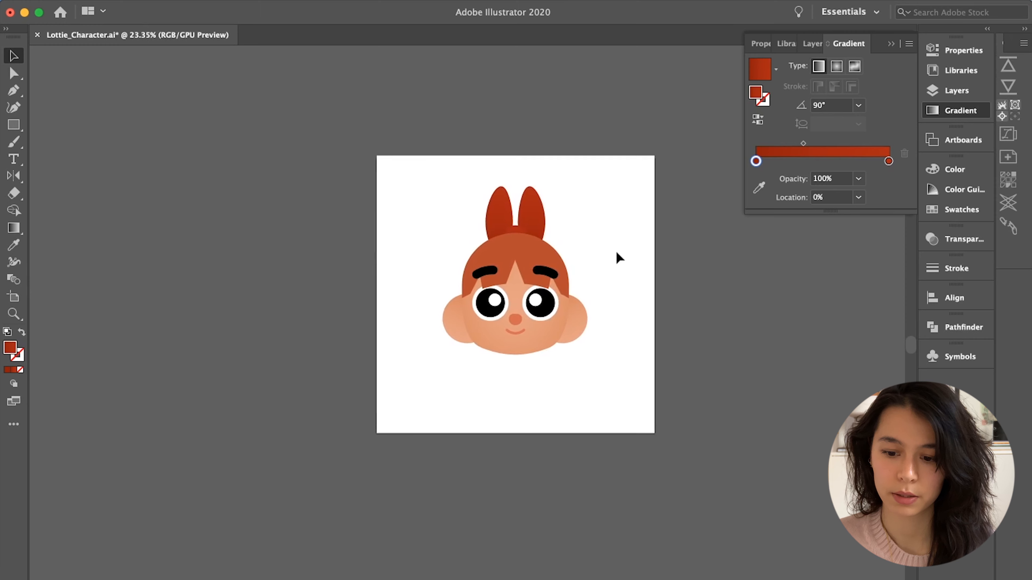
scroll(617, 256, up, 5)
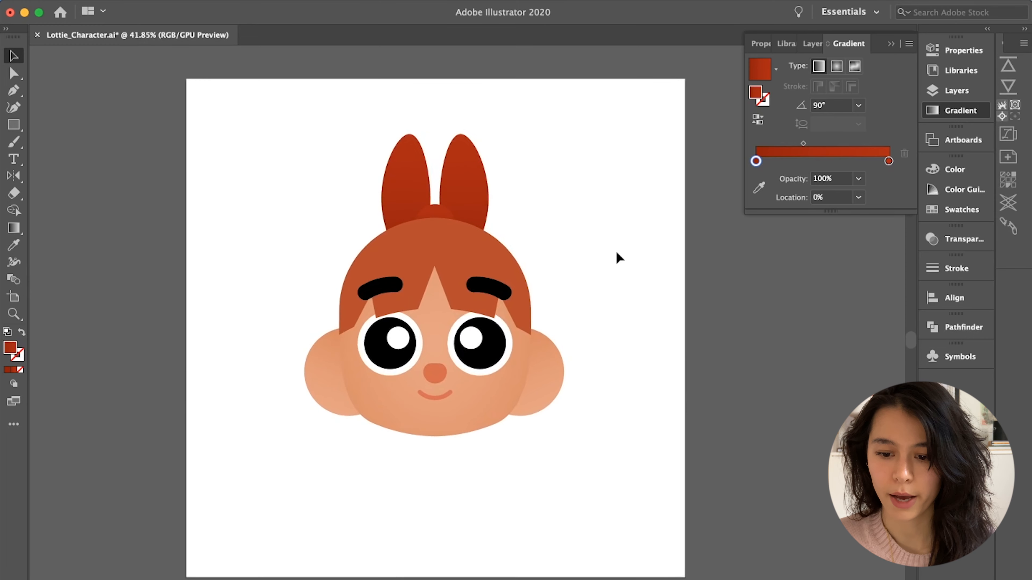
- Raise the brightness of the dark start stop in the hair bunches' gradient to about 58%
click(399, 212)
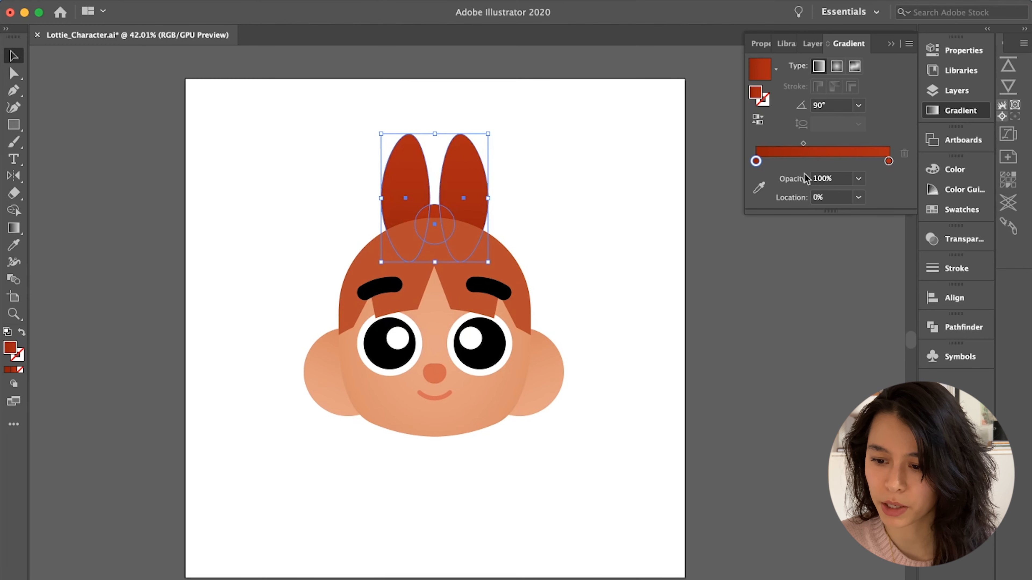
double_click(755, 161)
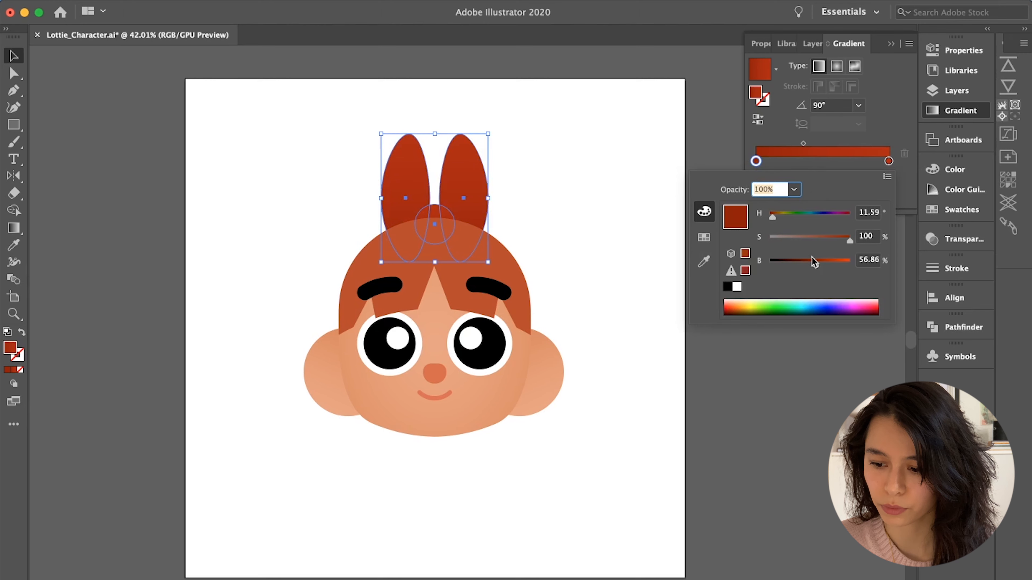
drag(815, 263, 818, 264)
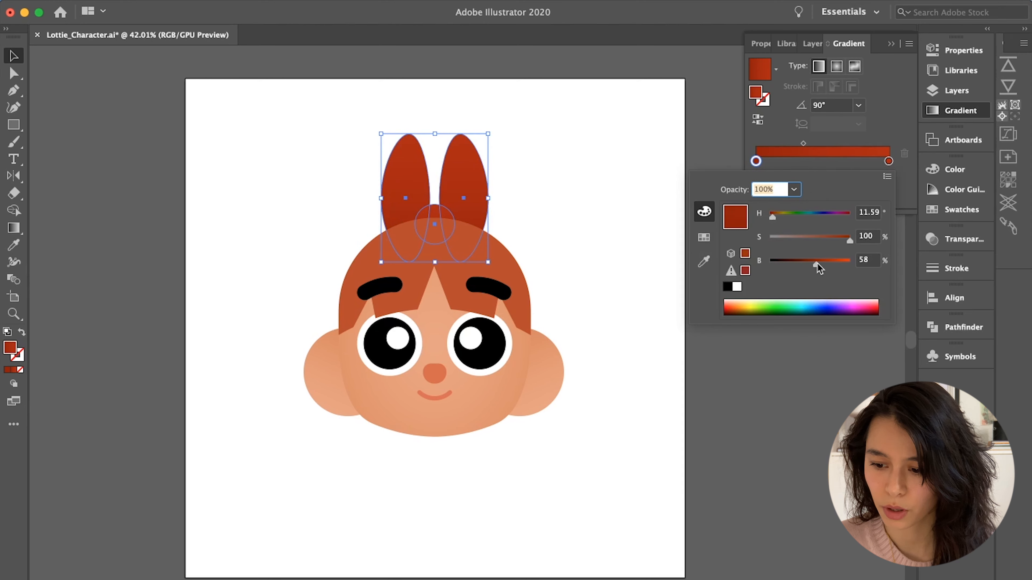
click(637, 250)
click(624, 213)
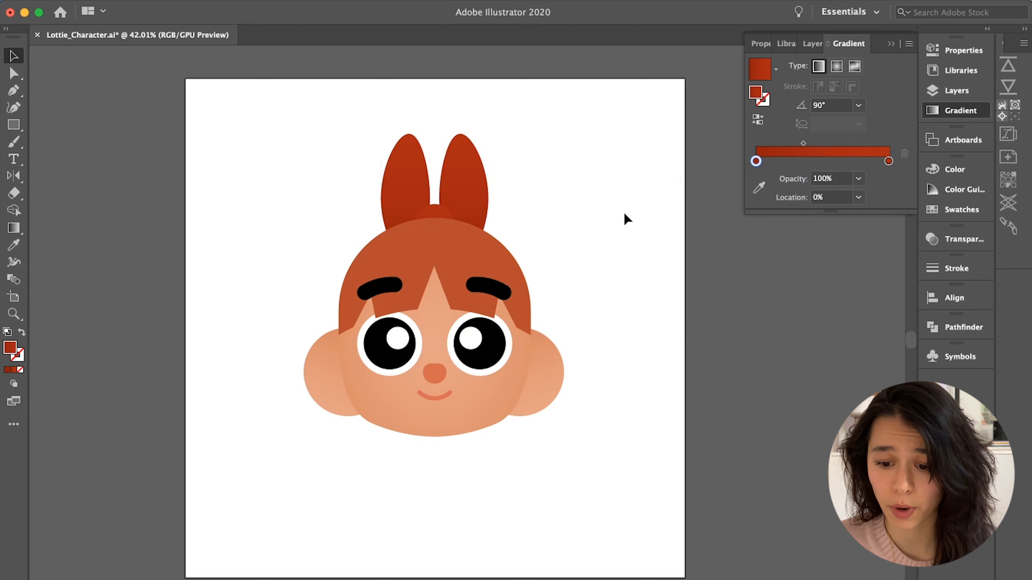
scroll(624, 213, down, 2)
scroll(624, 213, down, 2)
scroll(624, 215, up, 1)
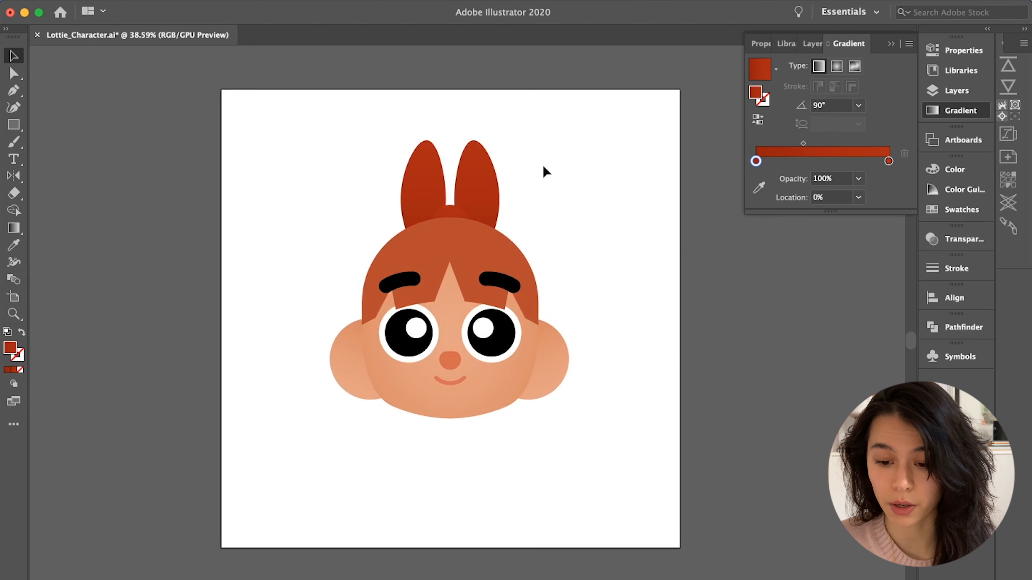
- Move the midpoint of the hair bunches' gradient to about 25%, closer to the dark stop
drag(542, 166, 421, 210)
drag(755, 161, 737, 150)
drag(804, 143, 788, 144)
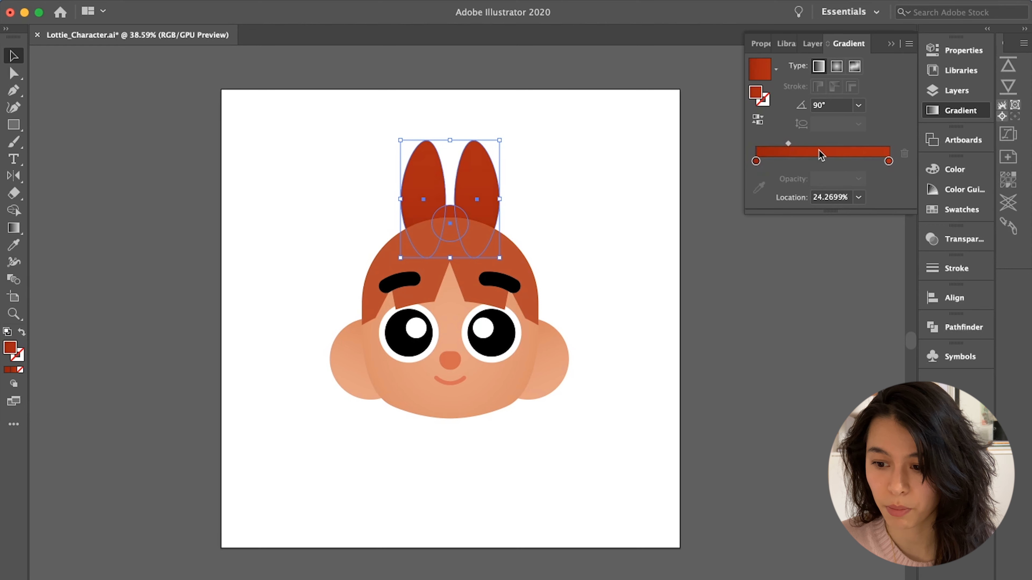
drag(888, 162, 889, 162)
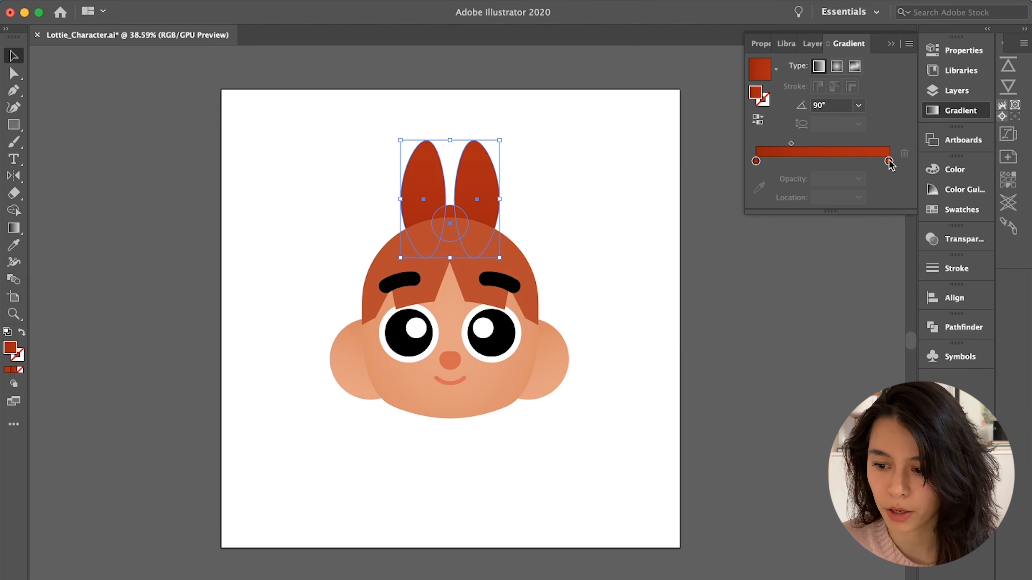
- Brighten the end stop of the hair bunches' gradient to about 71% brightness
double_click(888, 162)
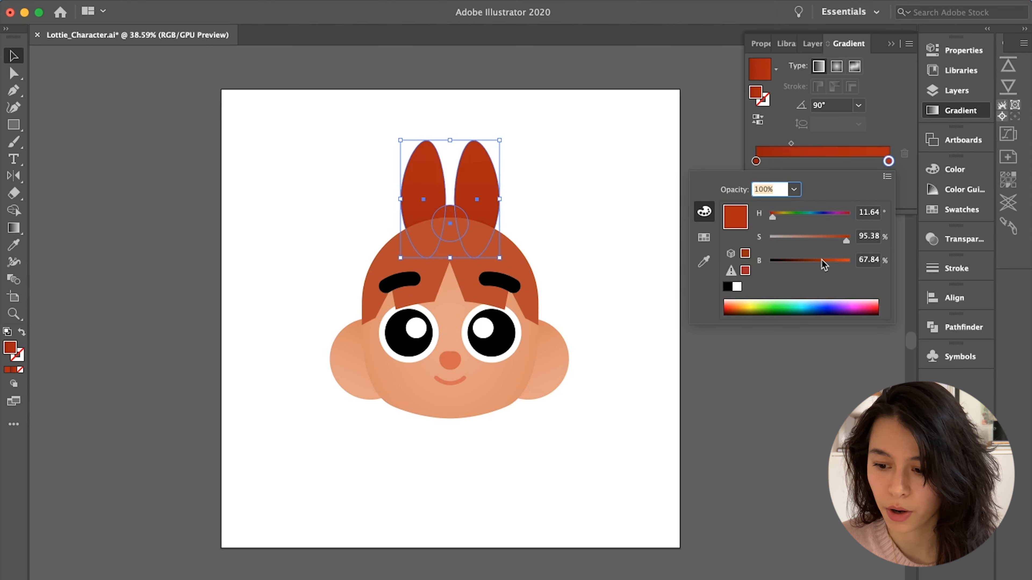
drag(825, 268, 827, 269)
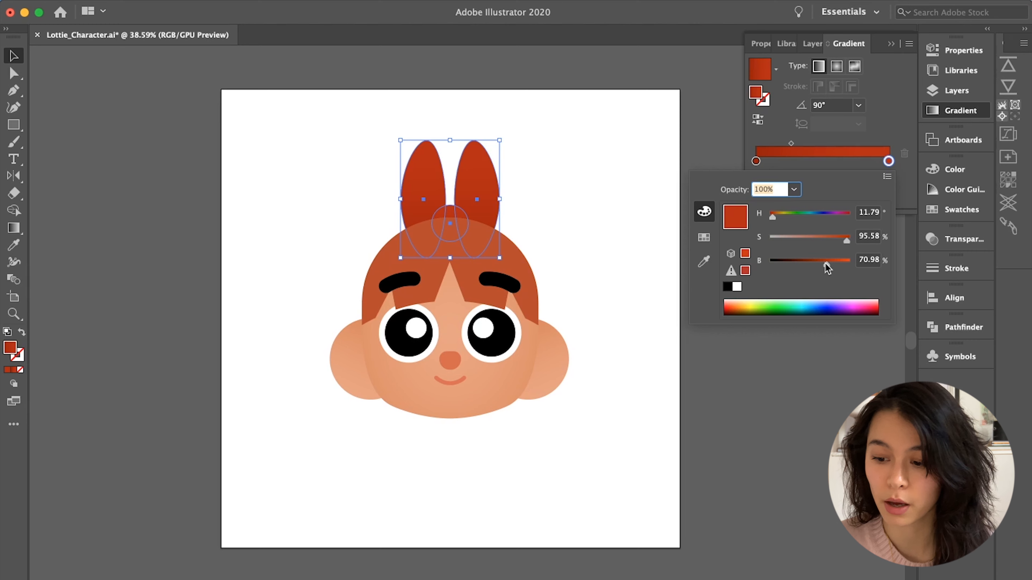
drag(827, 268, 829, 268)
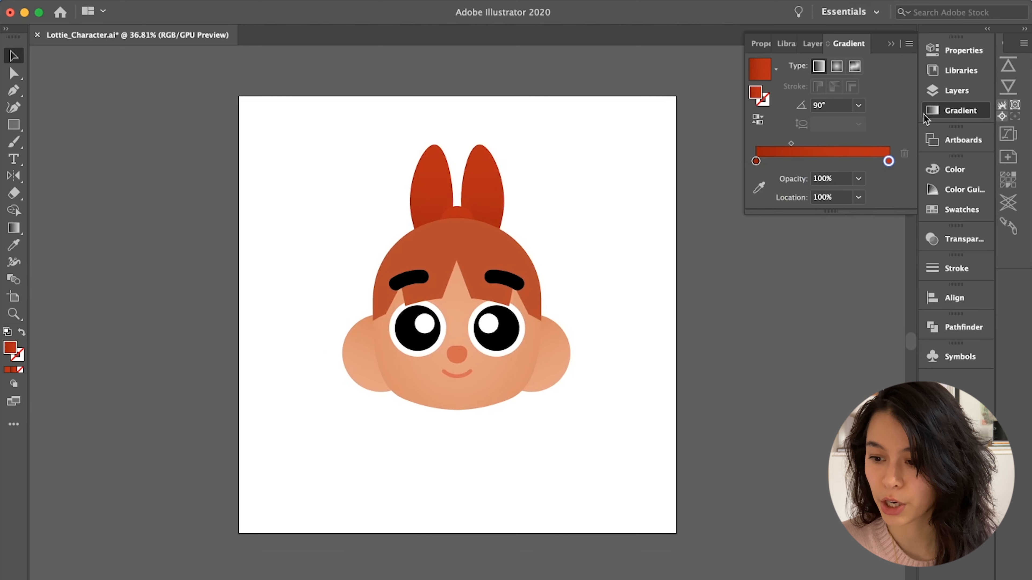
- Show the greyscale overlay on Layer 2 to compare the tonal values of the hair, face and ears, then hide it
click(956, 90)
click(756, 66)
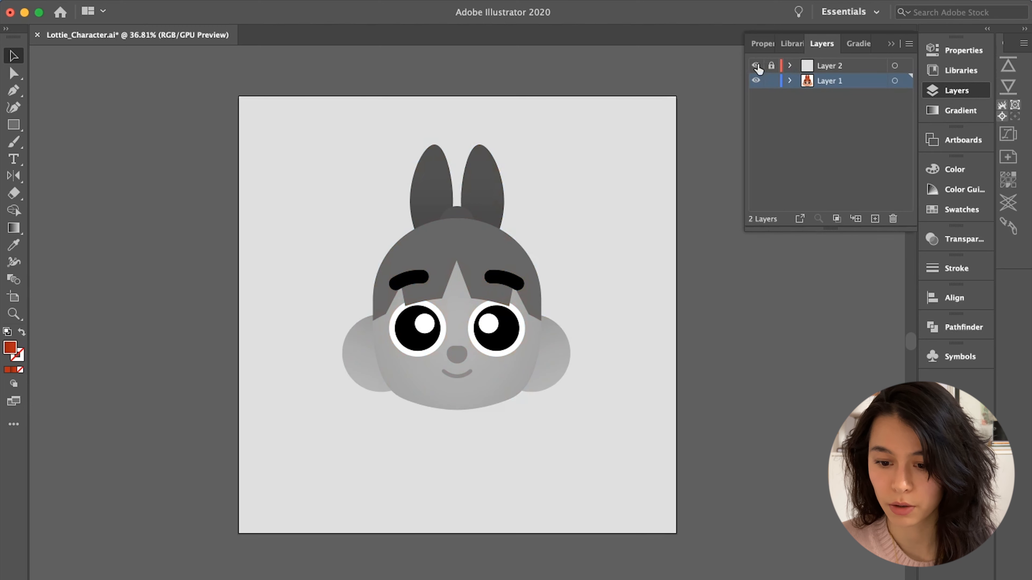
scroll(570, 209, down, 3)
scroll(570, 210, up, 3)
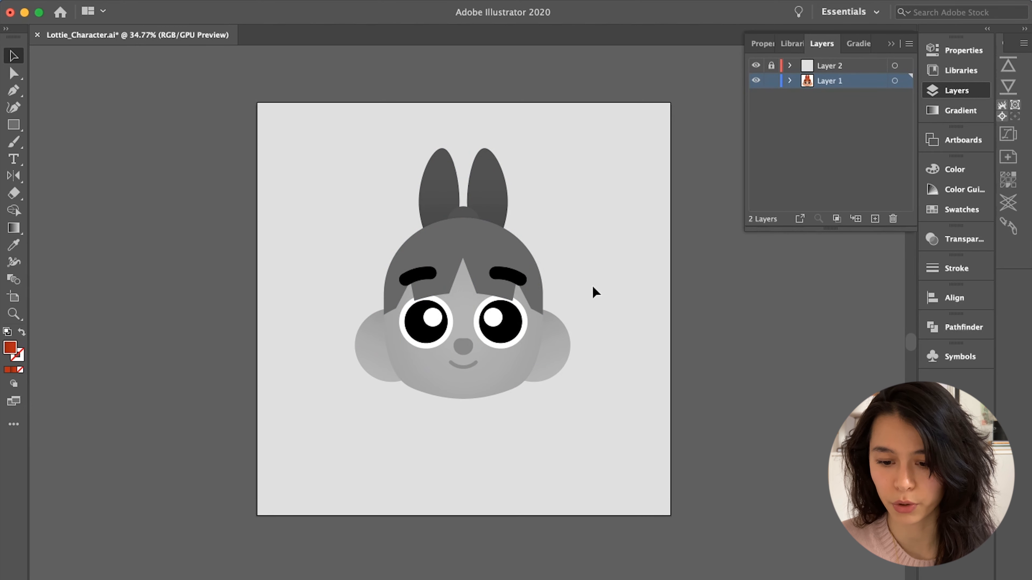
scroll(585, 292, up, 3)
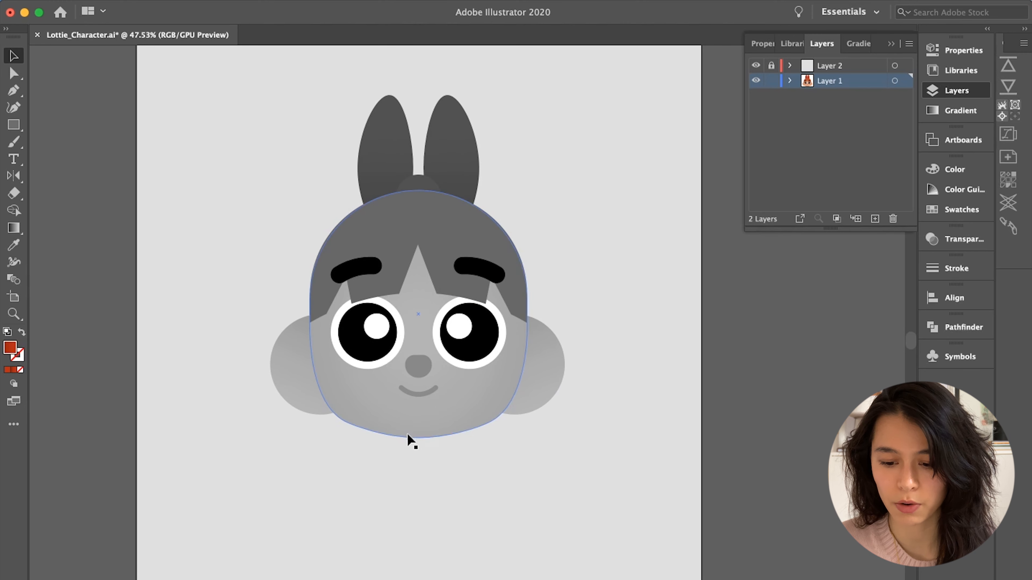
scroll(466, 435, down, 3)
scroll(466, 435, up, 2)
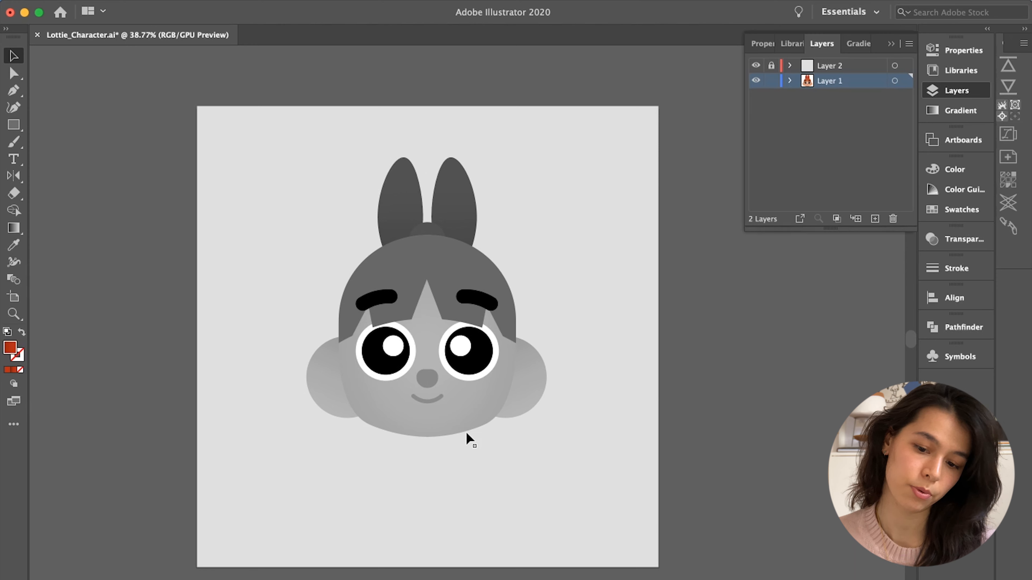
scroll(466, 432, up, 1)
click(755, 65)
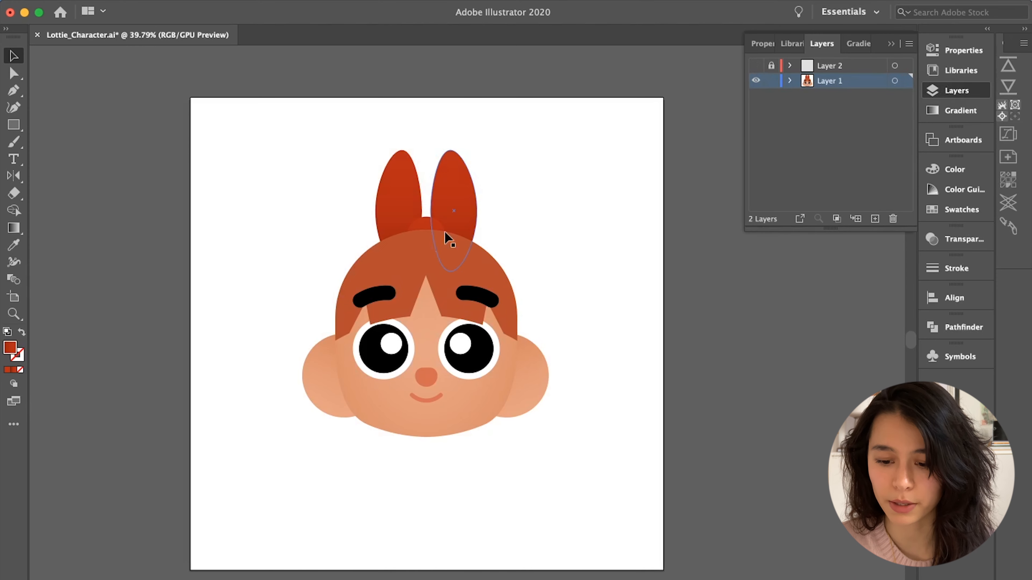
- Try a brighter end stop on the hair bunches' gradient, then undo that brightness change
scroll(412, 261, up, 2)
scroll(549, 165, down, 3)
drag(544, 154, 421, 205)
scroll(605, 180, up, 2)
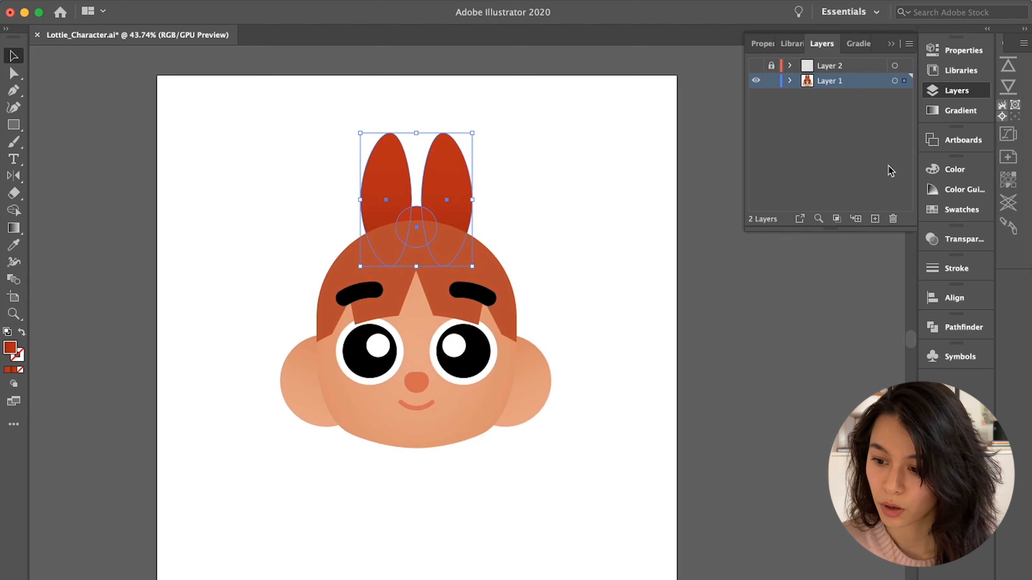
click(953, 112)
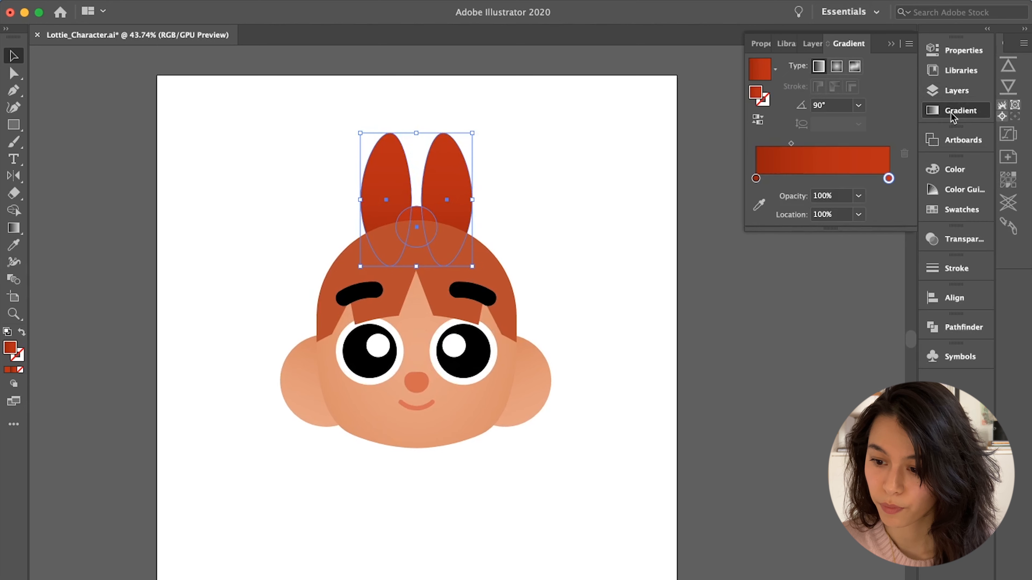
double_click(888, 179)
drag(828, 282, 832, 282)
click(554, 241)
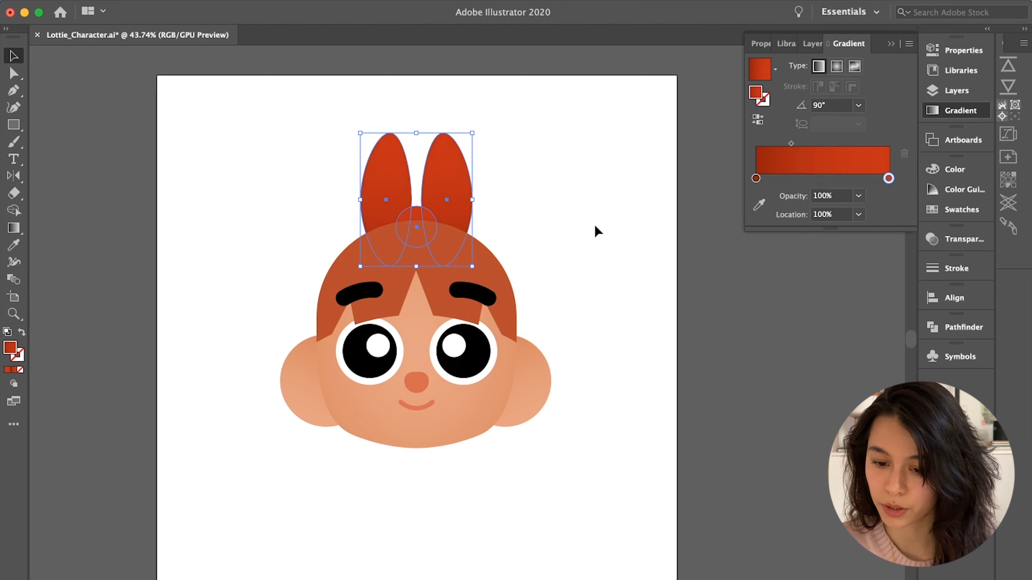
click(594, 226)
scroll(595, 225, down, 4)
scroll(595, 225, up, 2)
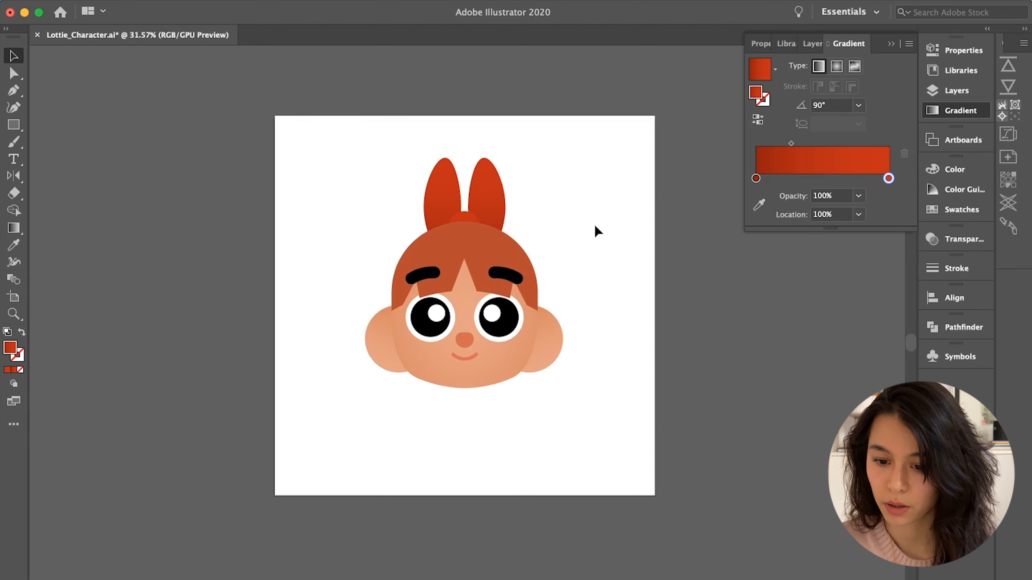
key(super+z)
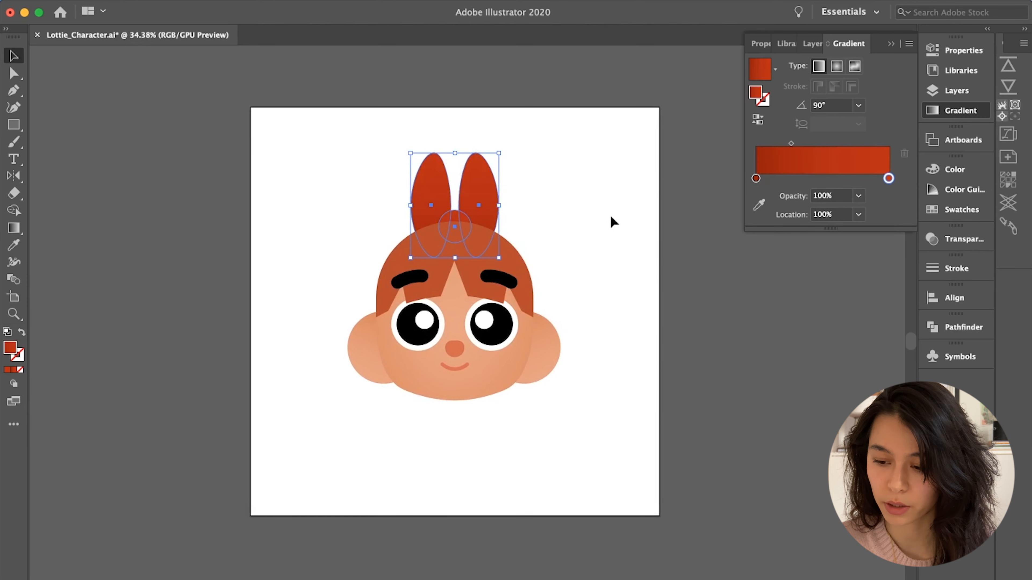
- Set the end stop of the hair bunches' gradient to about 77% brightness and save the document
double_click(888, 179)
drag(827, 283, 831, 284)
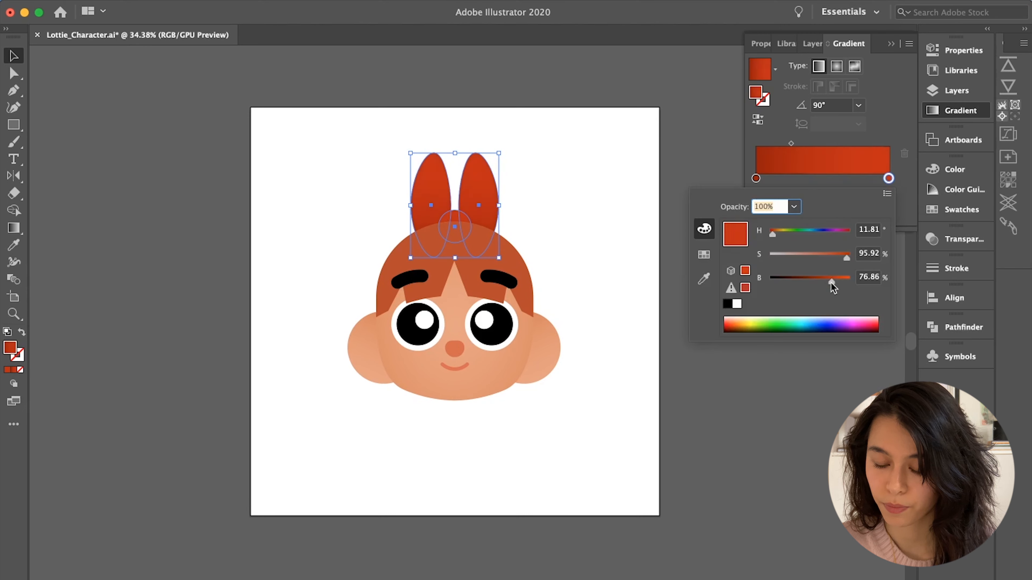
click(651, 264)
key(super+s)
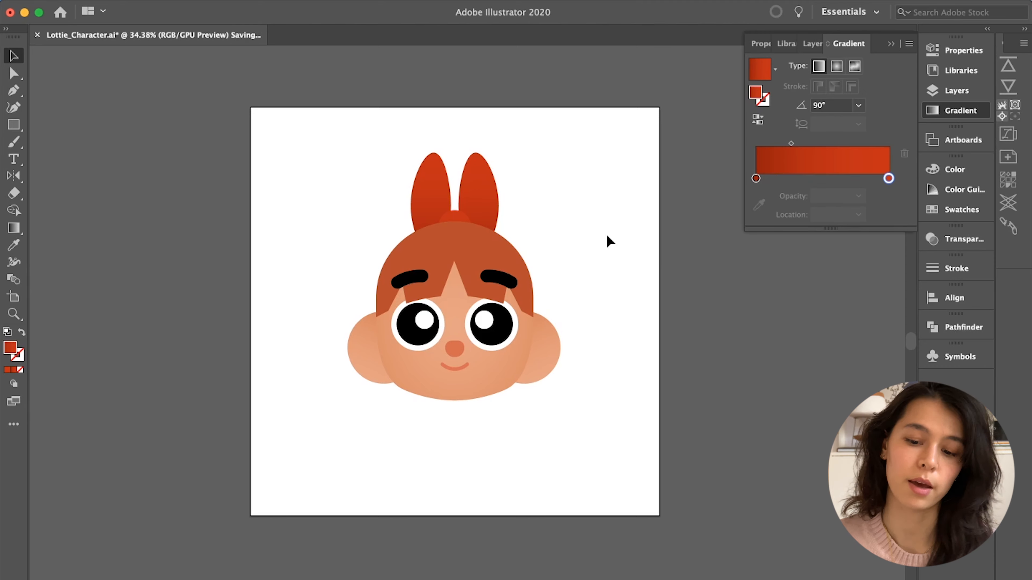
- Apply a radial gradient fill to the main hair shape with the fringe
scroll(542, 251, up, 1)
click(470, 264)
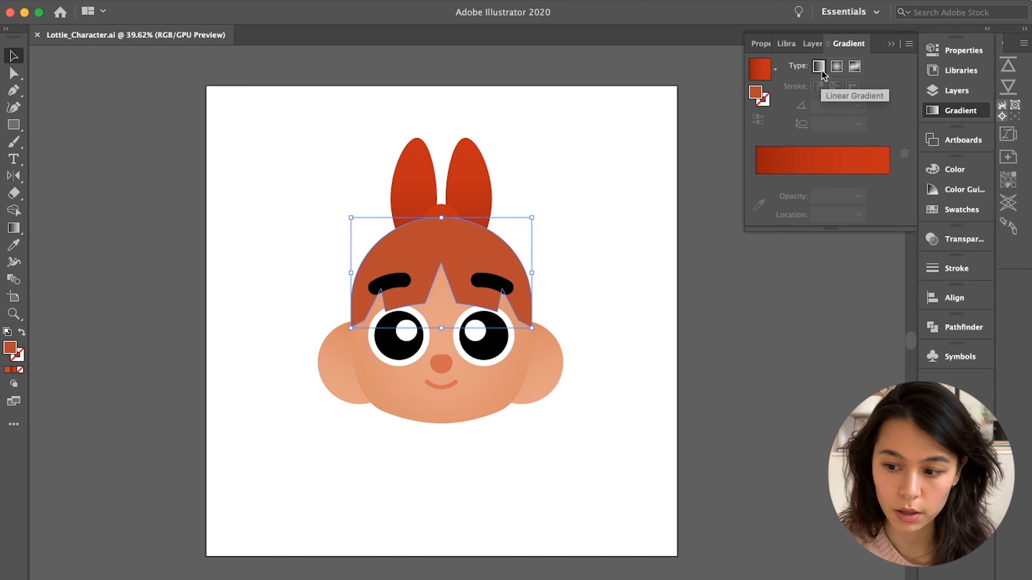
click(836, 67)
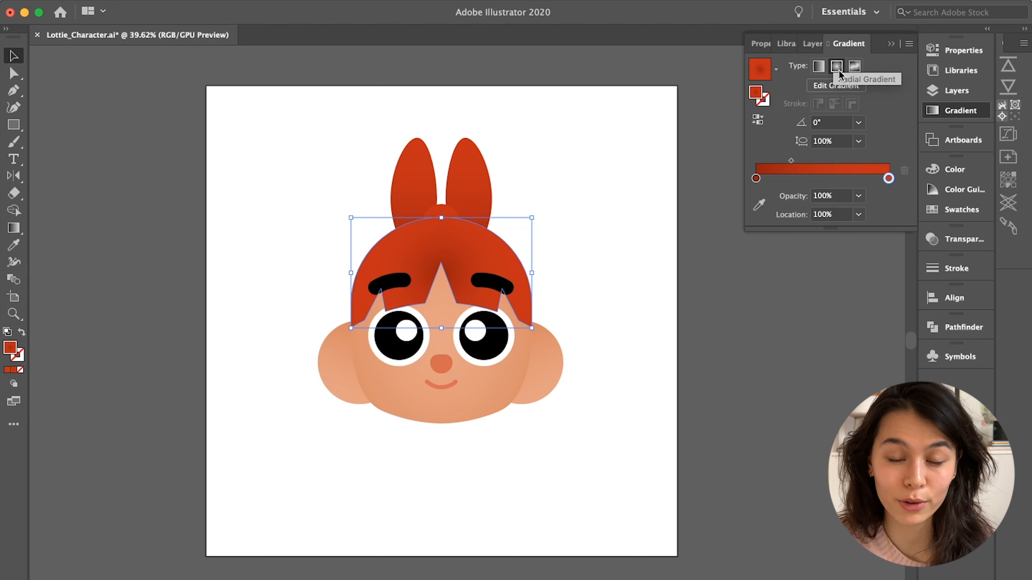
- Set both colour stops of the main hair's radial gradient to the hair's saved burnt-orange swatch
double_click(756, 178)
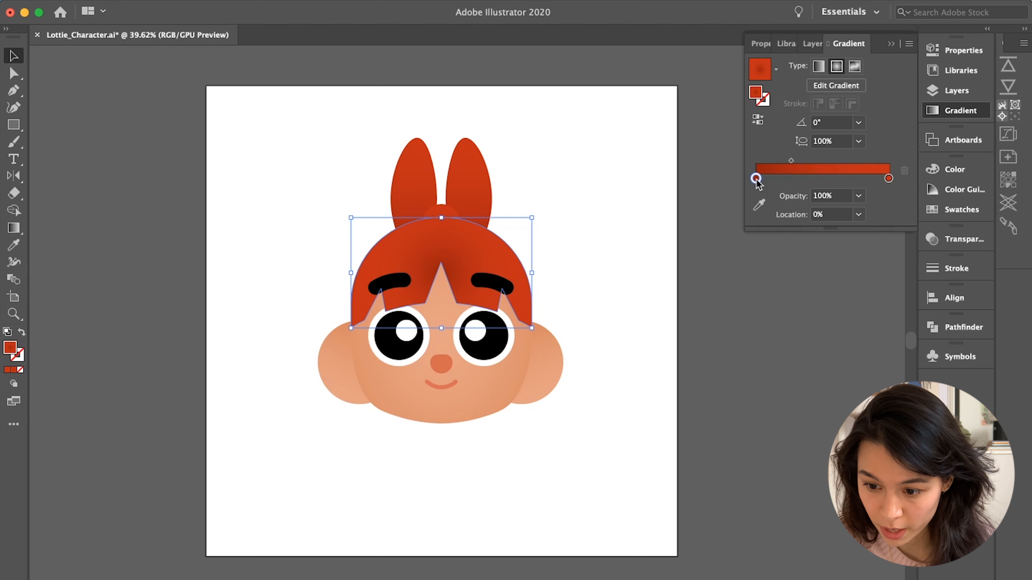
click(704, 254)
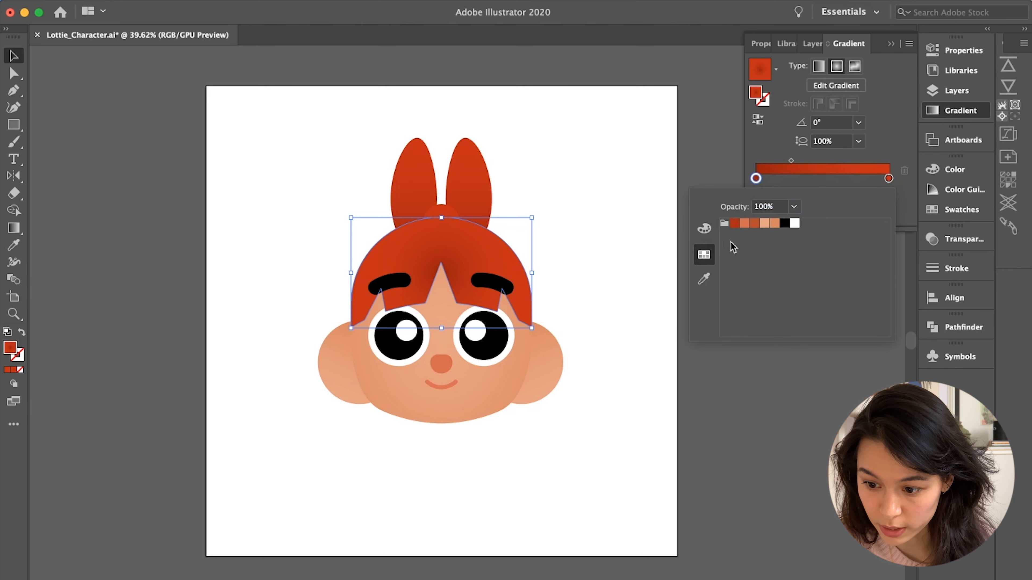
click(754, 224)
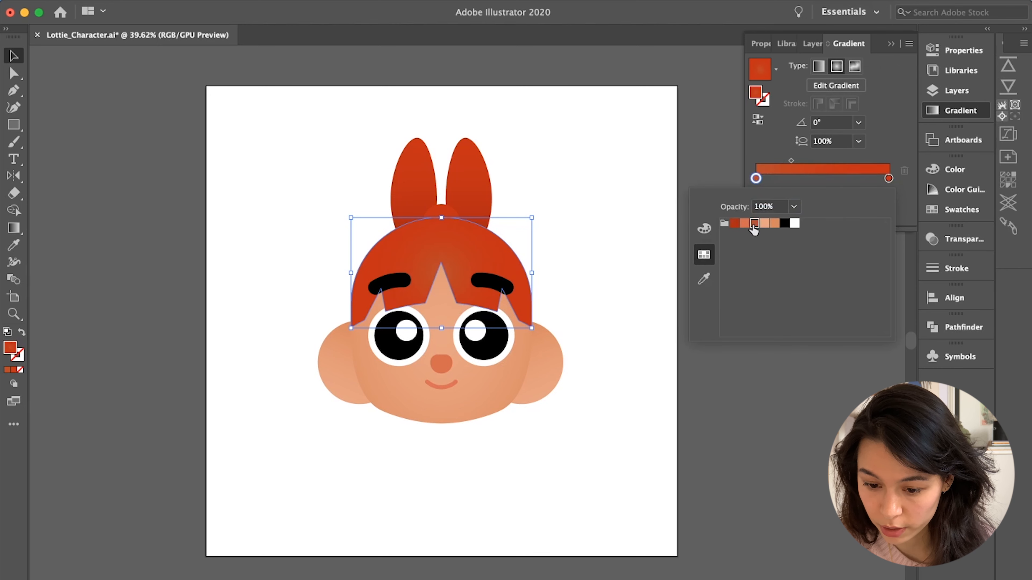
double_click(885, 178)
click(886, 179)
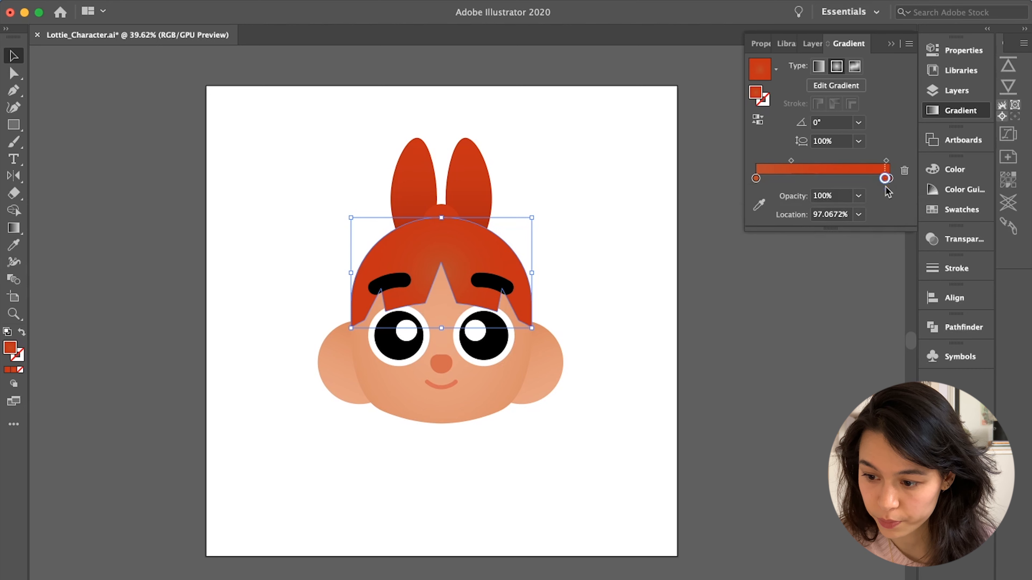
double_click(889, 179)
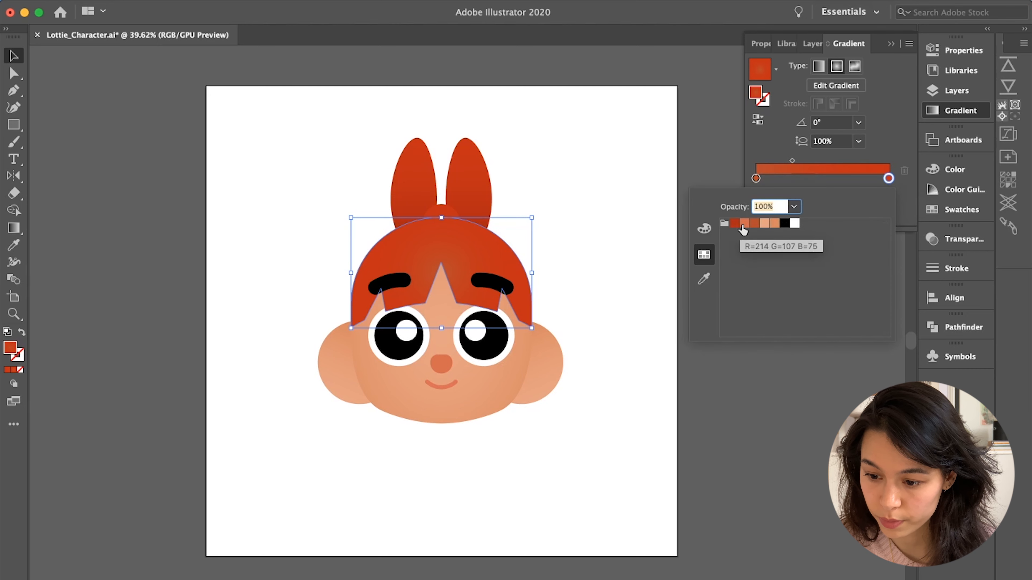
click(754, 224)
click(777, 161)
click(756, 179)
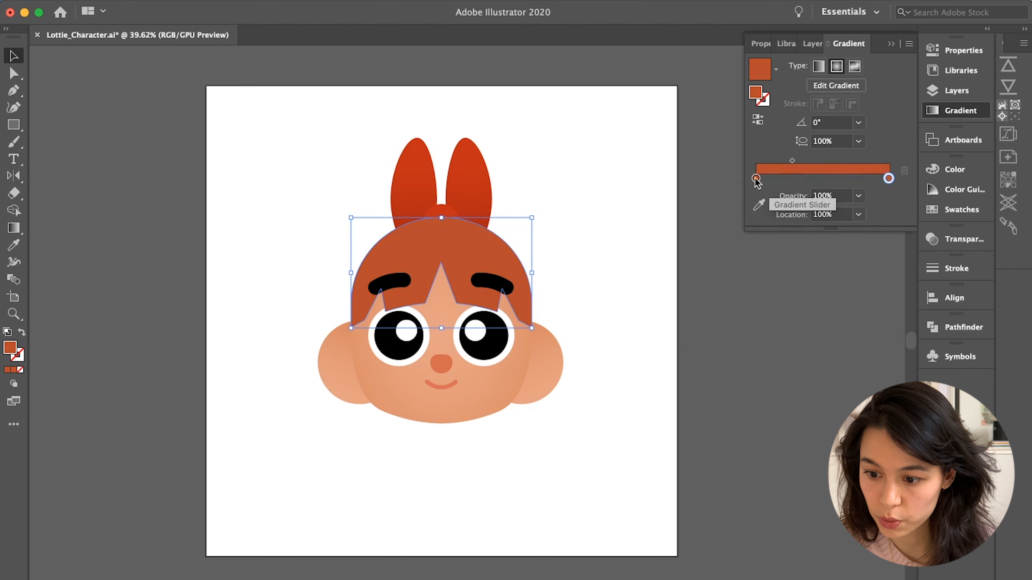
- Brighten the end stop of the main hair's radial gradient to about 83% brightness
double_click(888, 179)
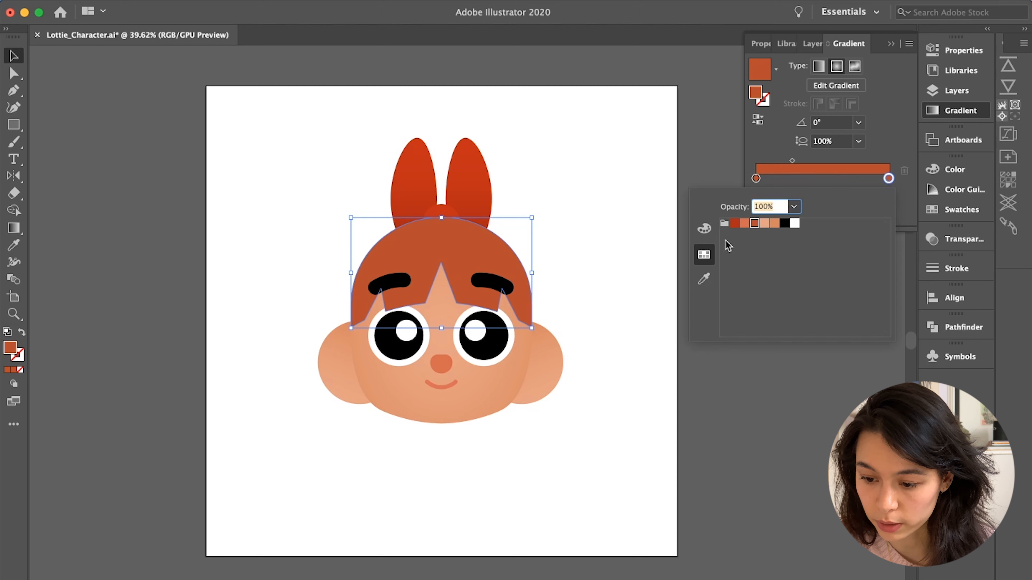
click(704, 229)
drag(829, 281, 837, 282)
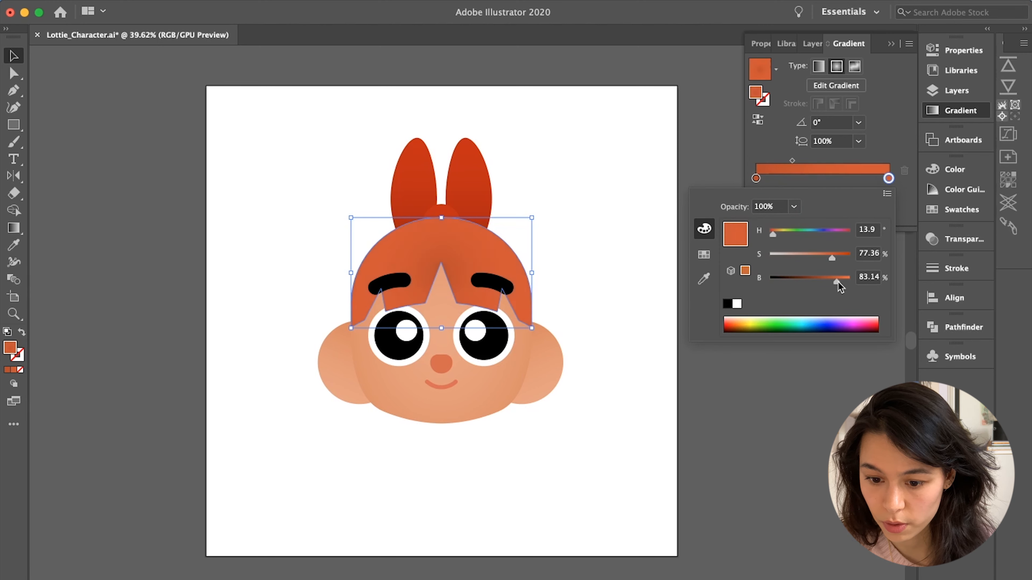
- Try redrawing the main hair's radial gradient so it spreads from the crown down to eye level
click(775, 141)
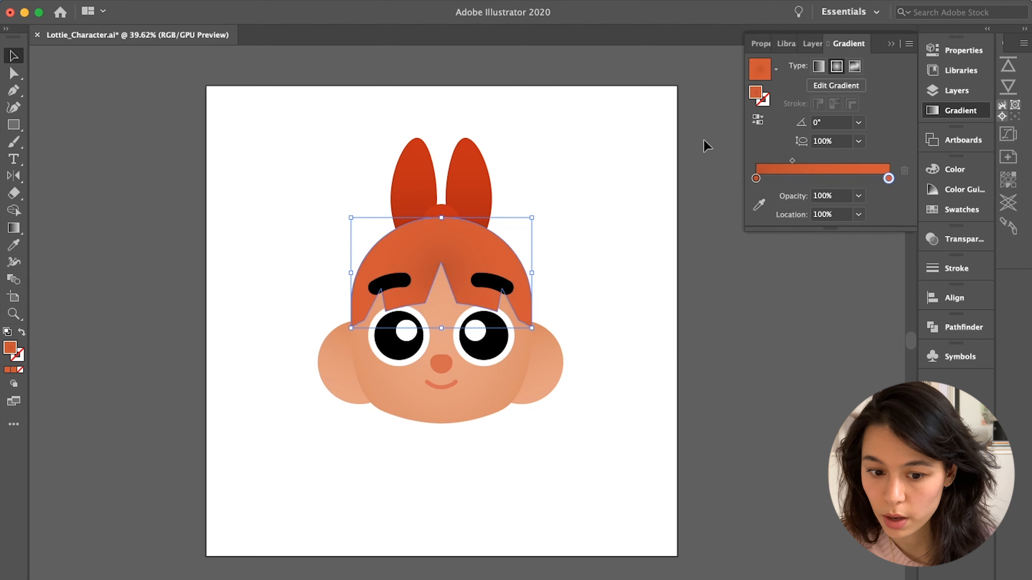
click(14, 228)
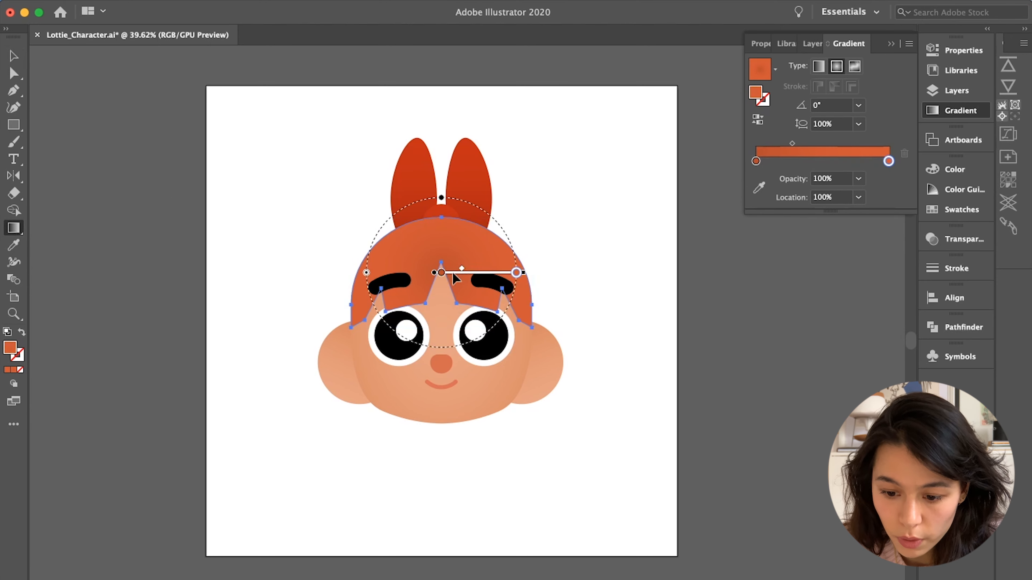
drag(524, 273, 536, 277)
mouse_move(434, 277)
mouse_down()
mouse_move(432, 300)
mouse_move(435, 279)
mouse_up()
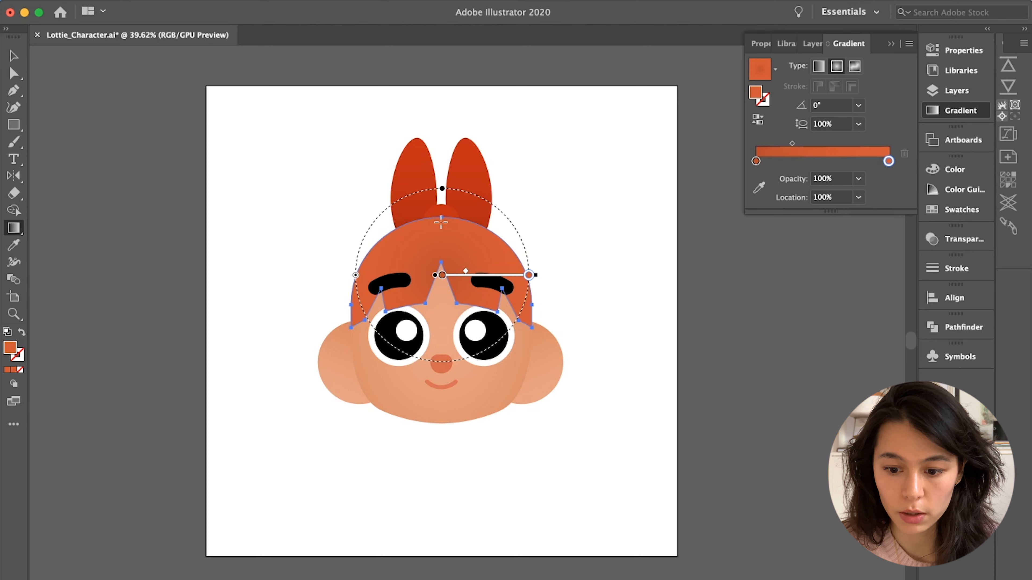
drag(441, 222, 441, 292)
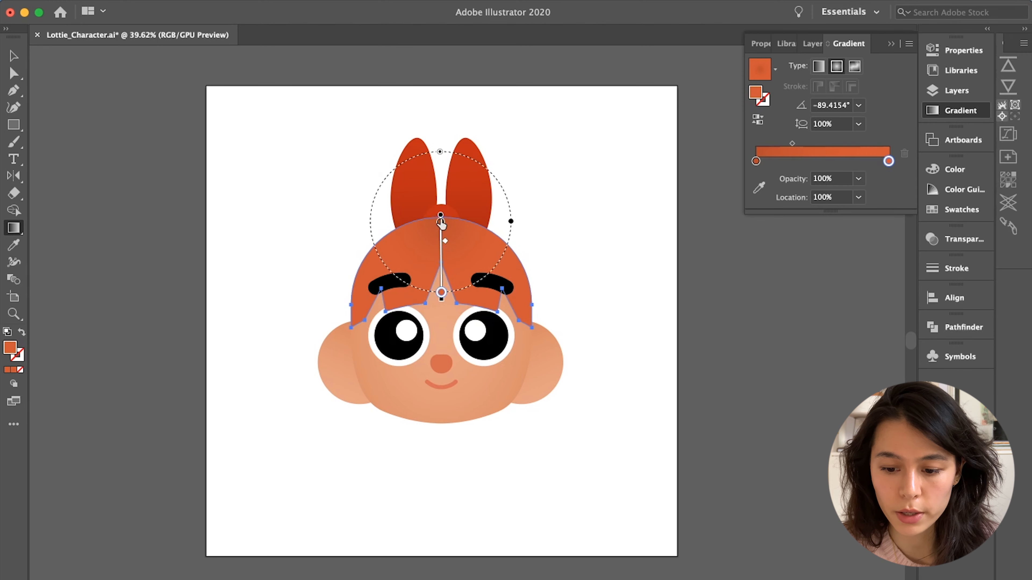
drag(560, 193, 616, 231)
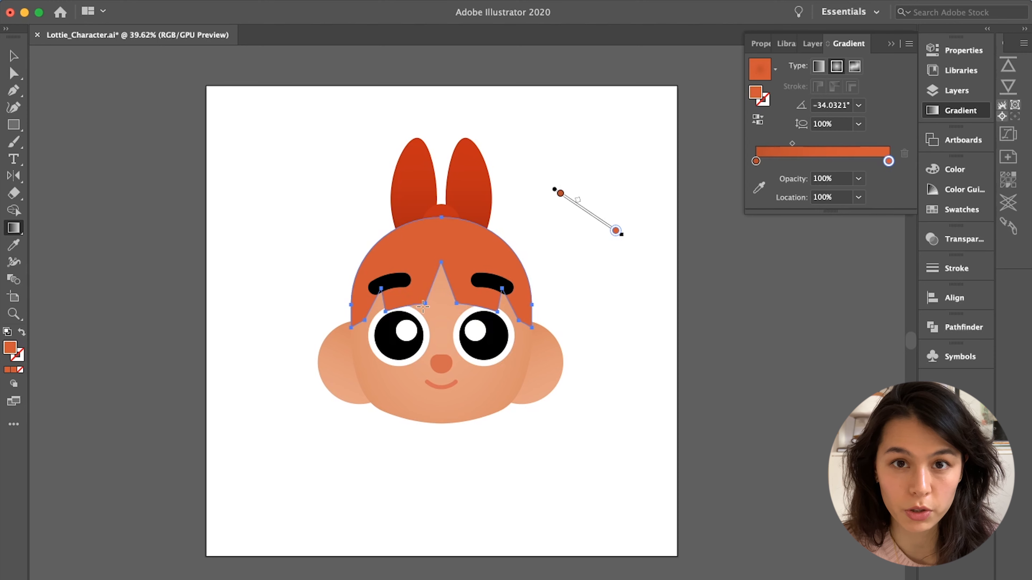
drag(441, 217, 442, 321)
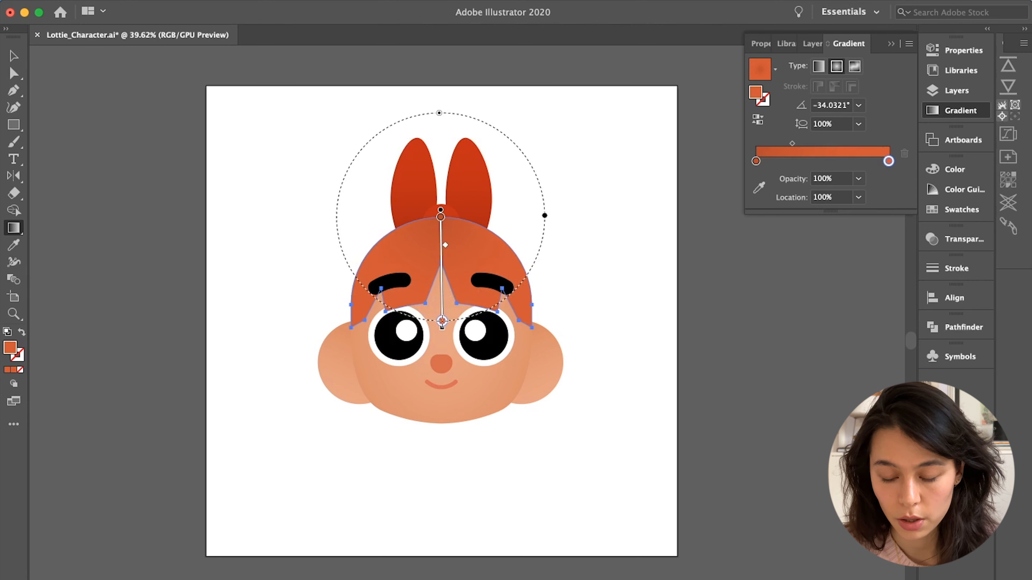
- Change the main hair's gradient to linear, running vertically at -90° from crown to eye level, and reverse its colours
click(823, 70)
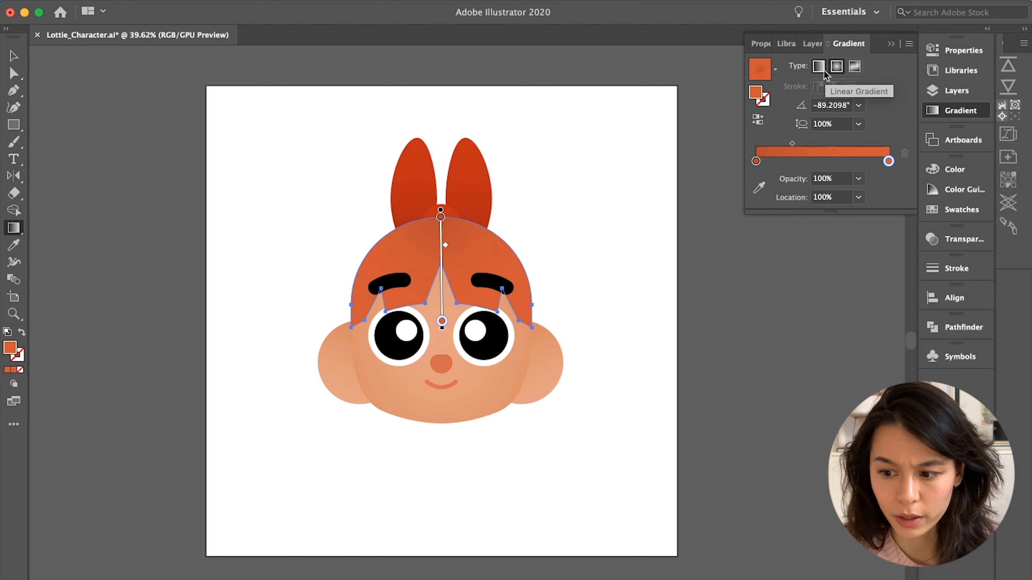
click(818, 71)
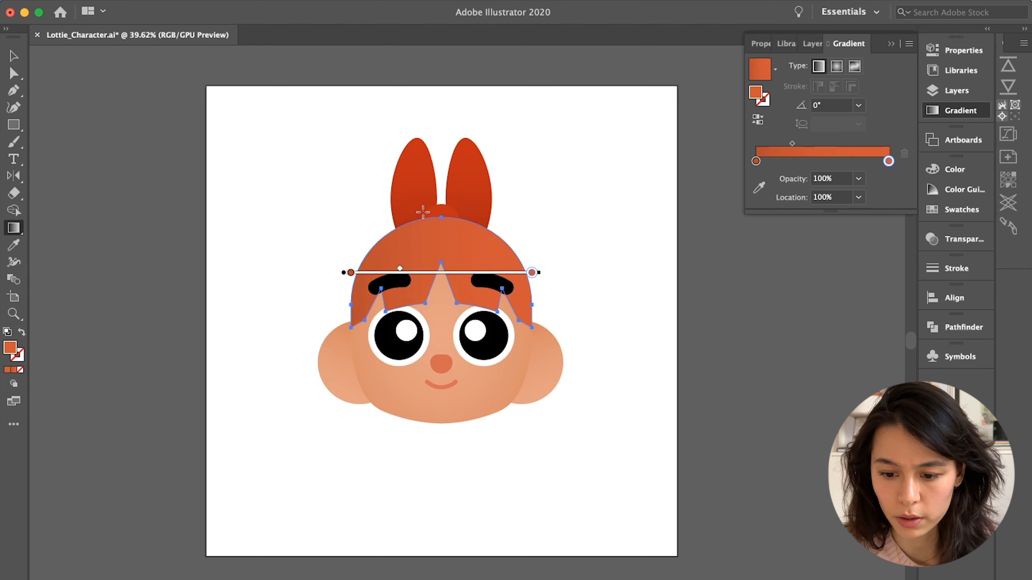
drag(441, 216, 441, 316)
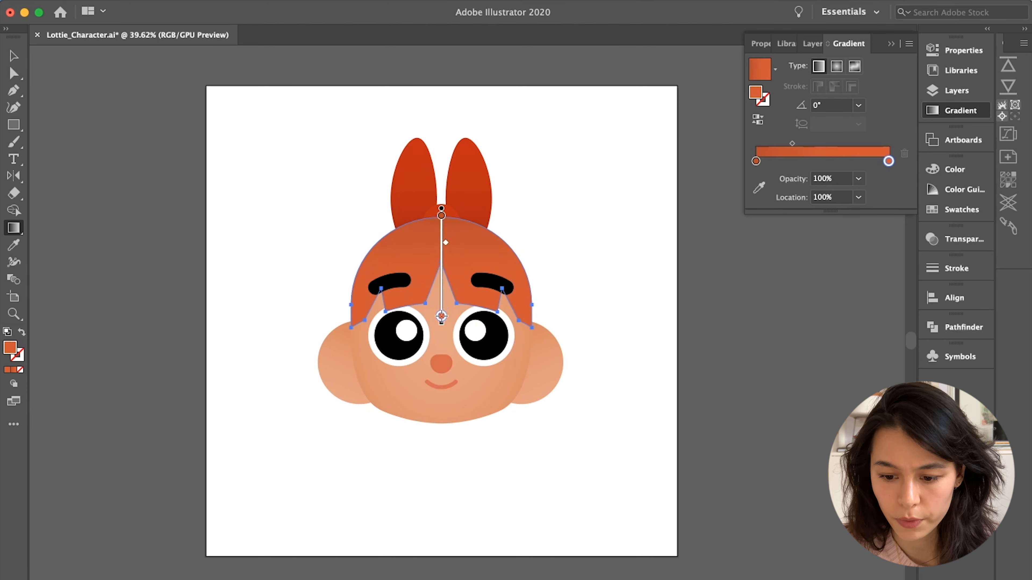
click(757, 121)
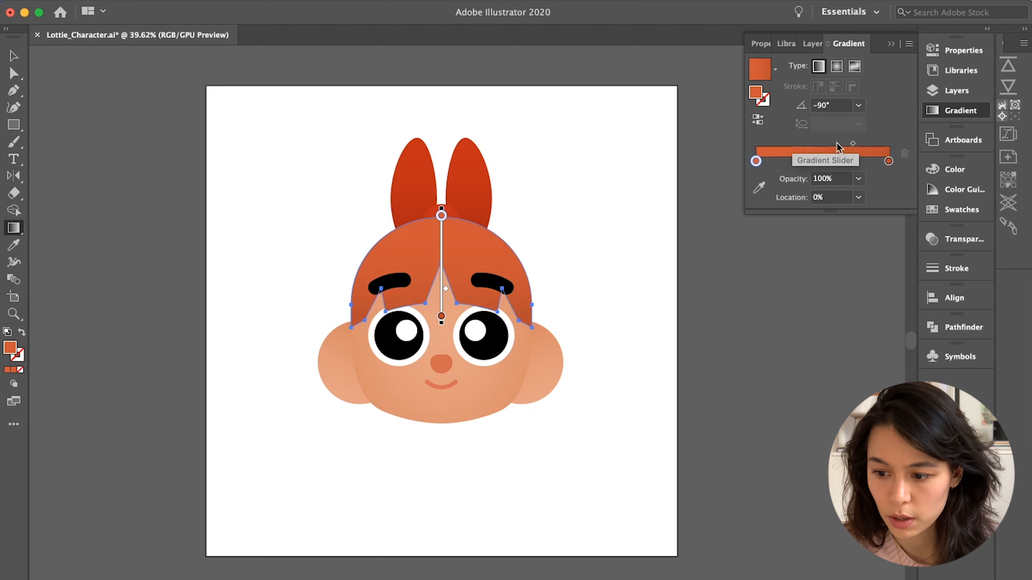
- Raise the saturation of the darker end stop in the main hair's linear gradient to about 83%
double_click(888, 162)
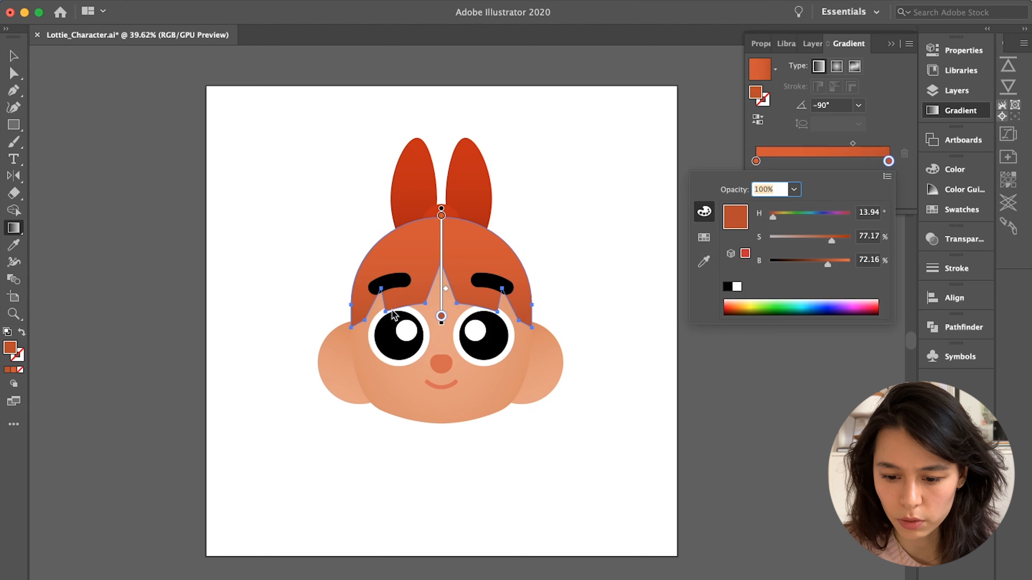
click(868, 237)
text(75)
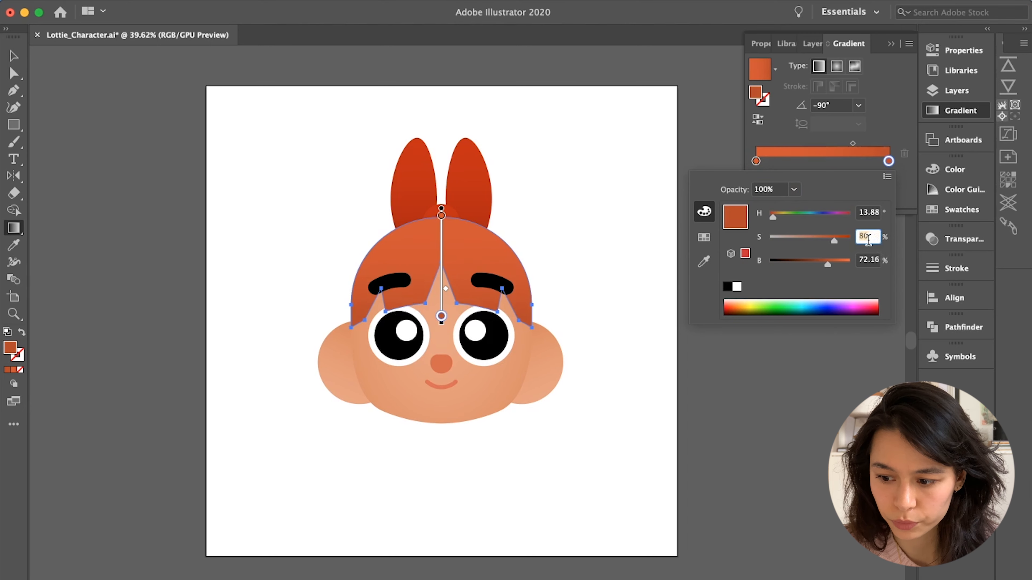
key(Return)
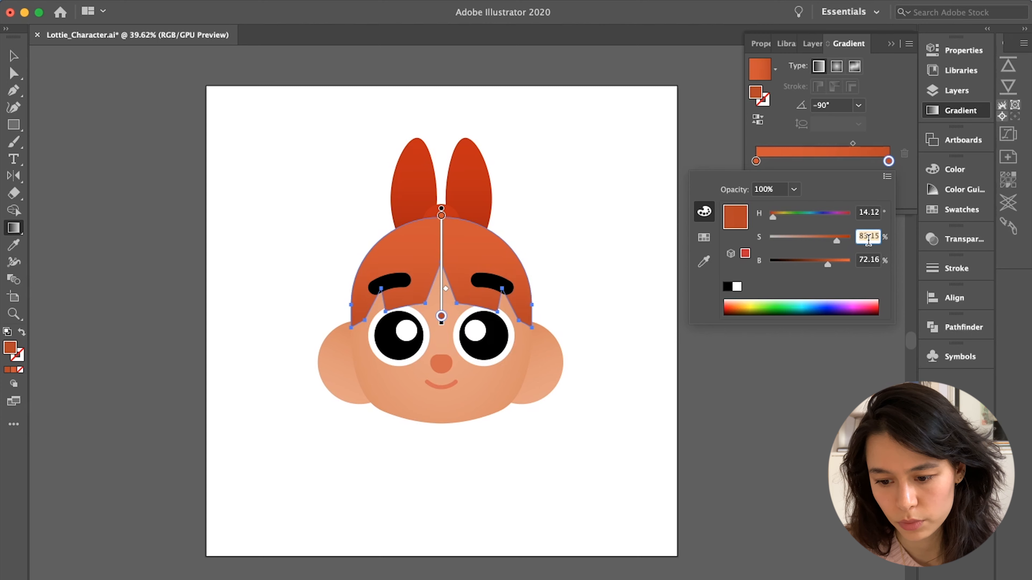
key(Return)
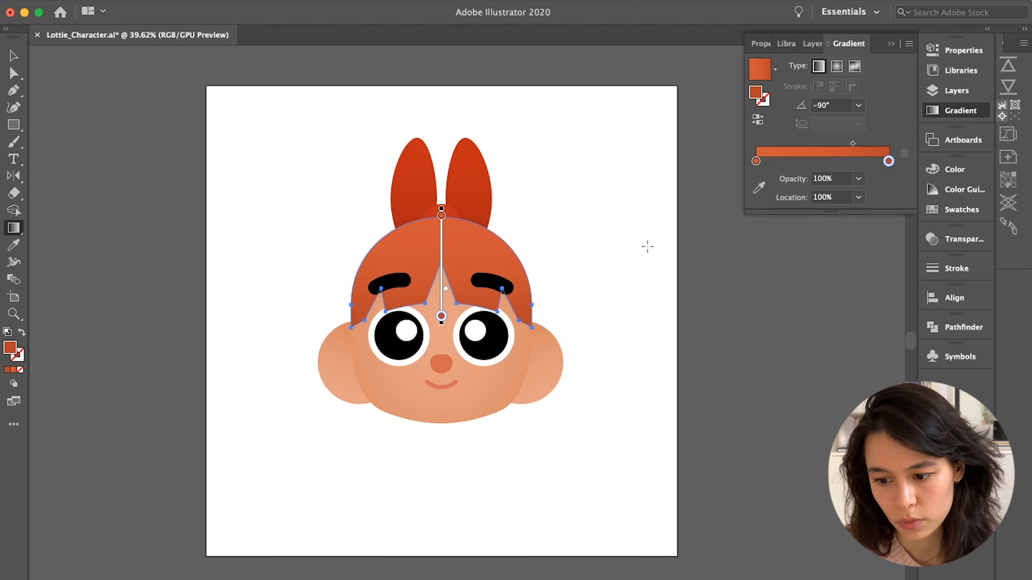